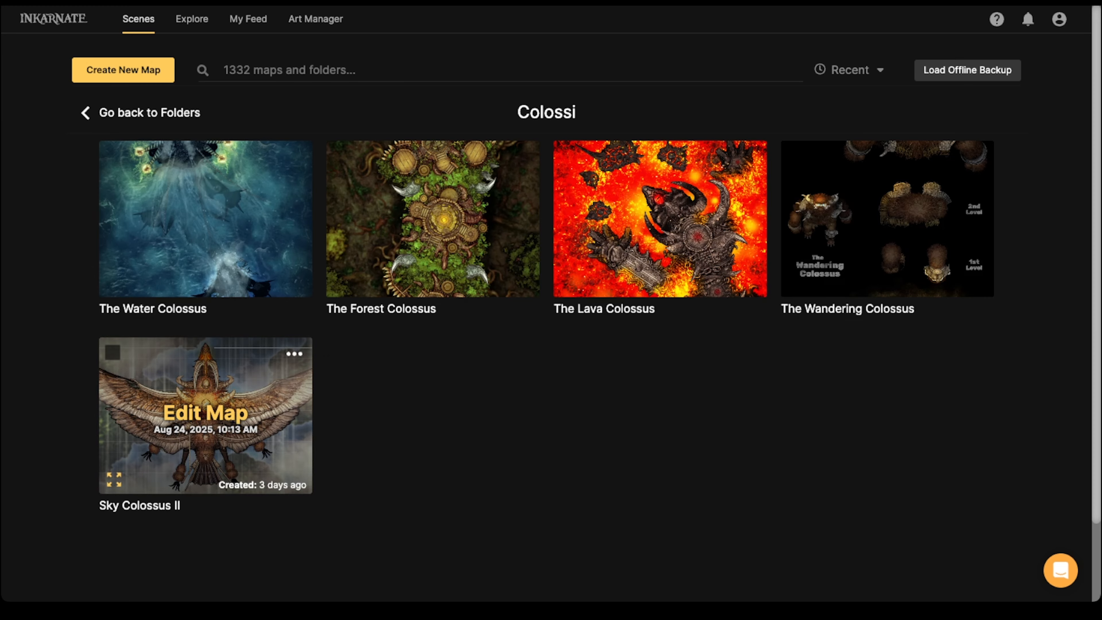
Examine the finished maps in the Colossi folder, including Sky Colossus II, The Water Colossus and The Forest Colossus.
click(205, 416)
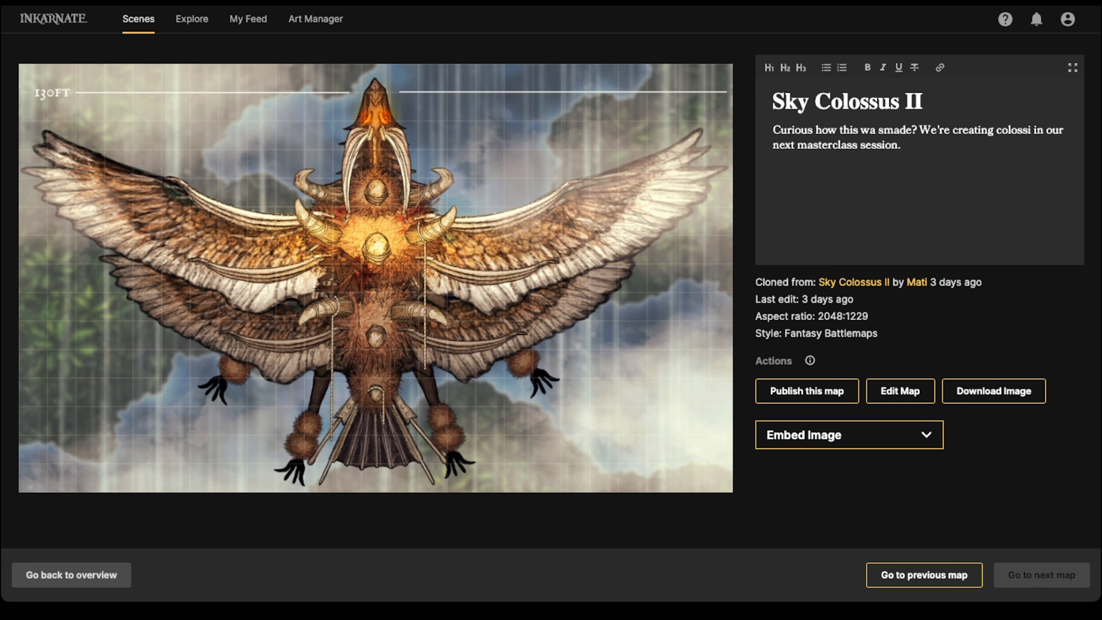
click(71, 575)
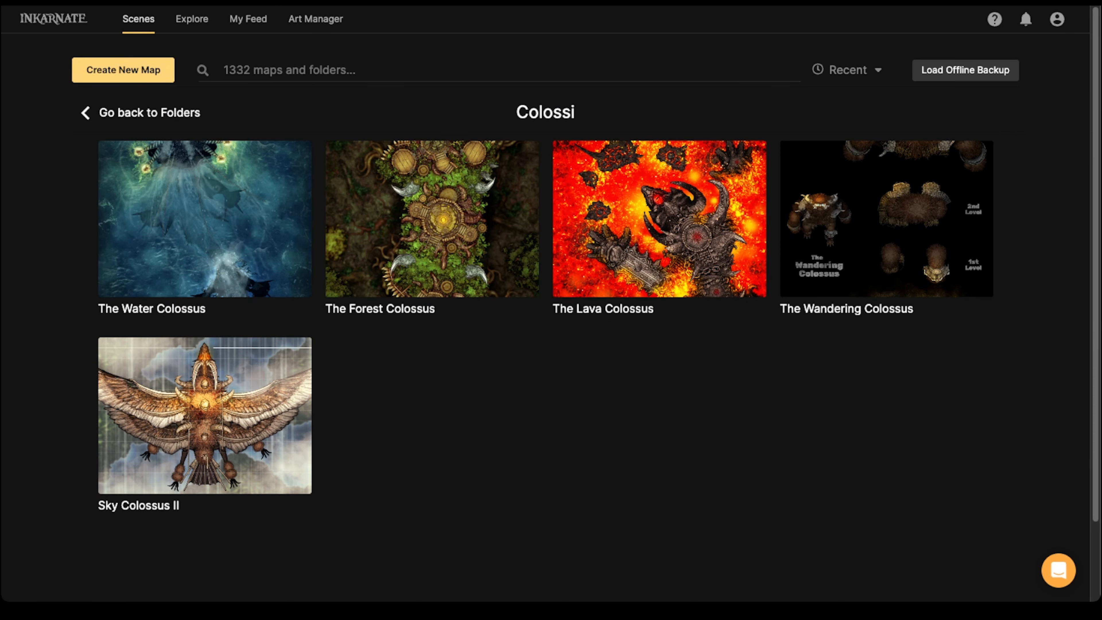
mouse_move(205, 219)
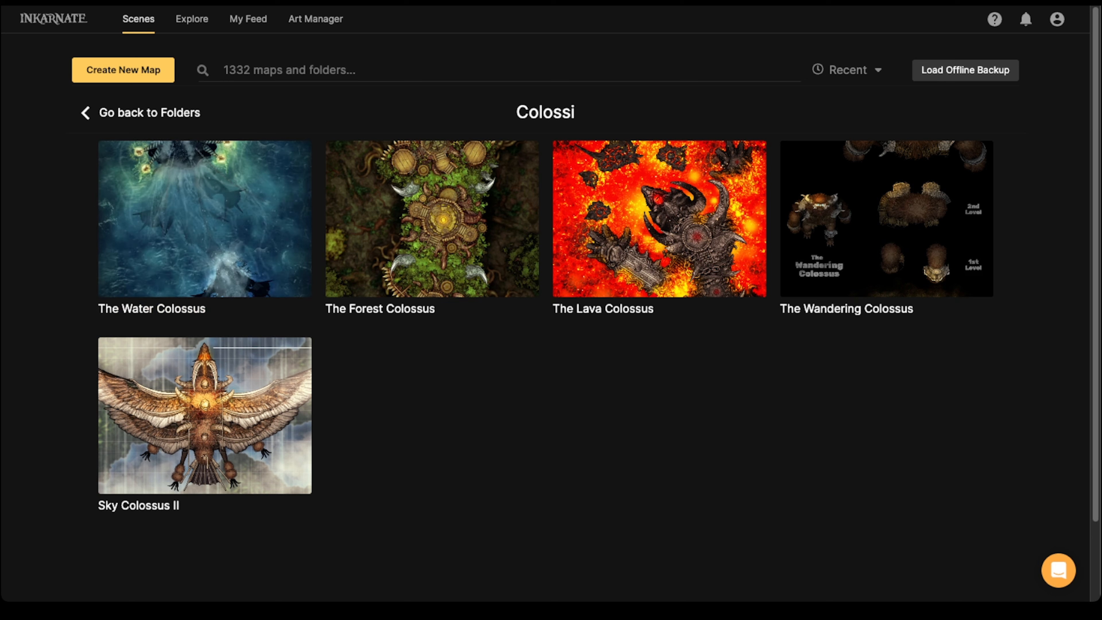
mouse_move(205, 415)
click(205, 218)
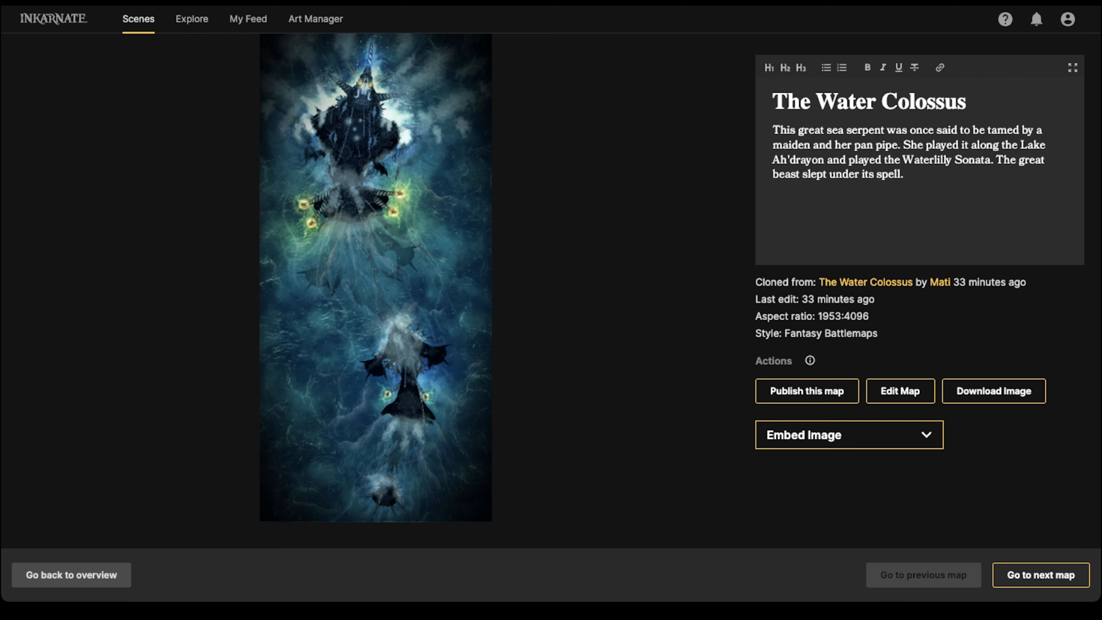
key(Right)
key(Right)
key(Left)
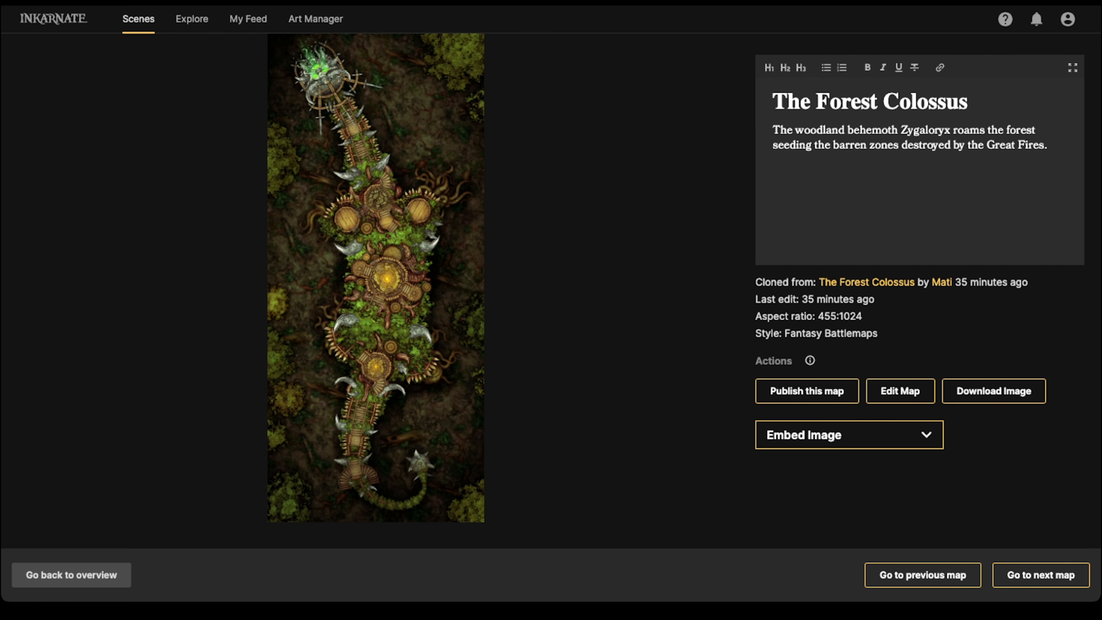
key(Right)
key(Right)
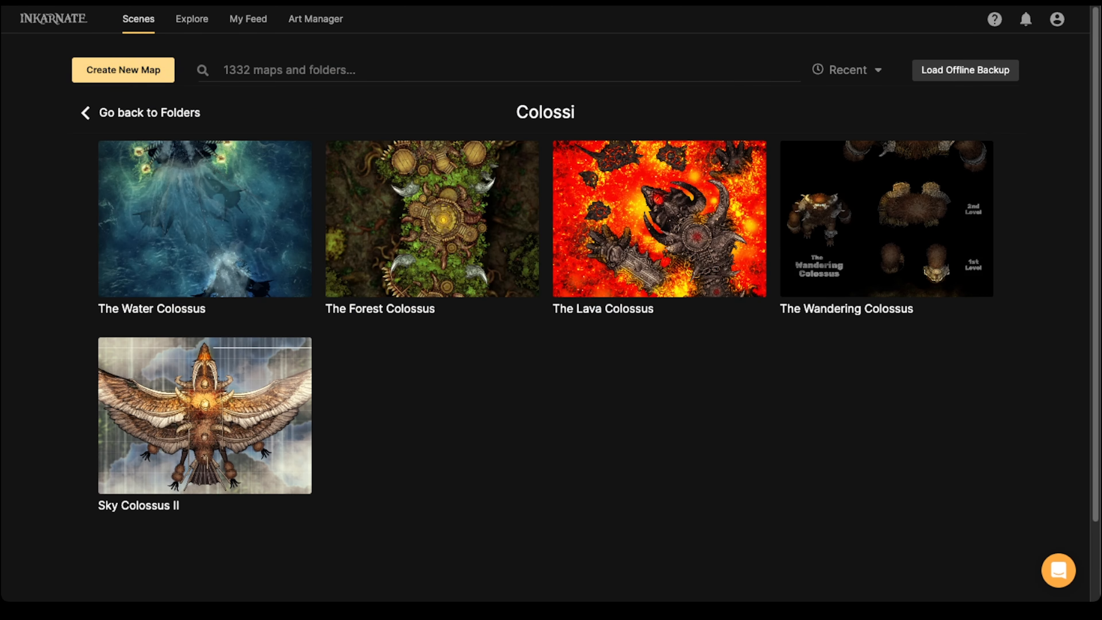
Create a new Fantasy Battlemaps map at Ultra (4K) resolution with a custom size of 60 columns by 30 rows.
click(123, 69)
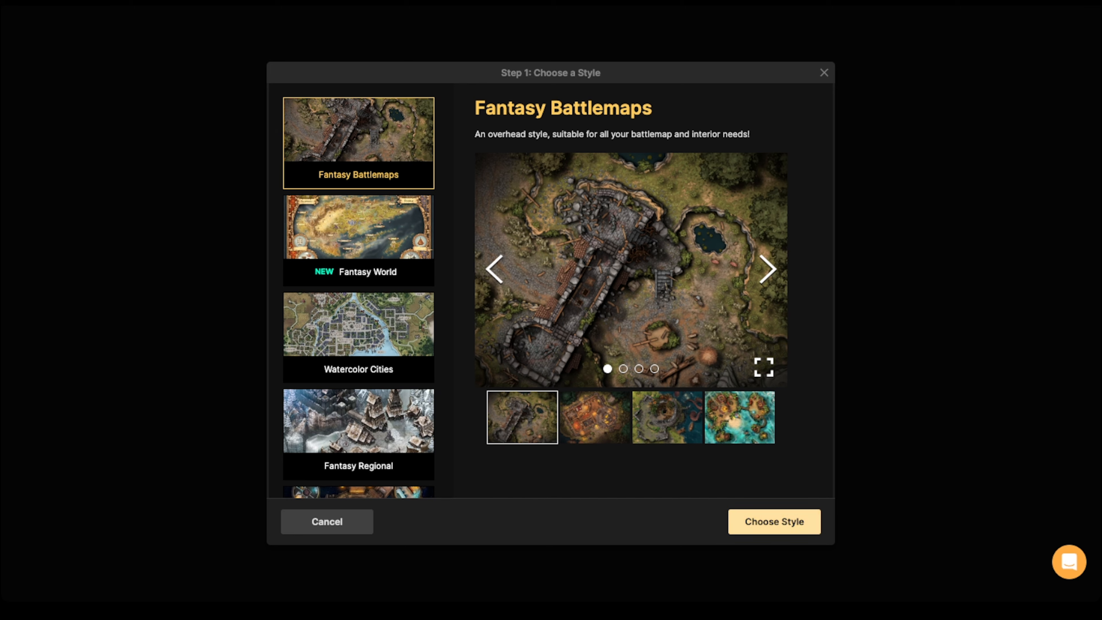
click(775, 522)
click(545, 130)
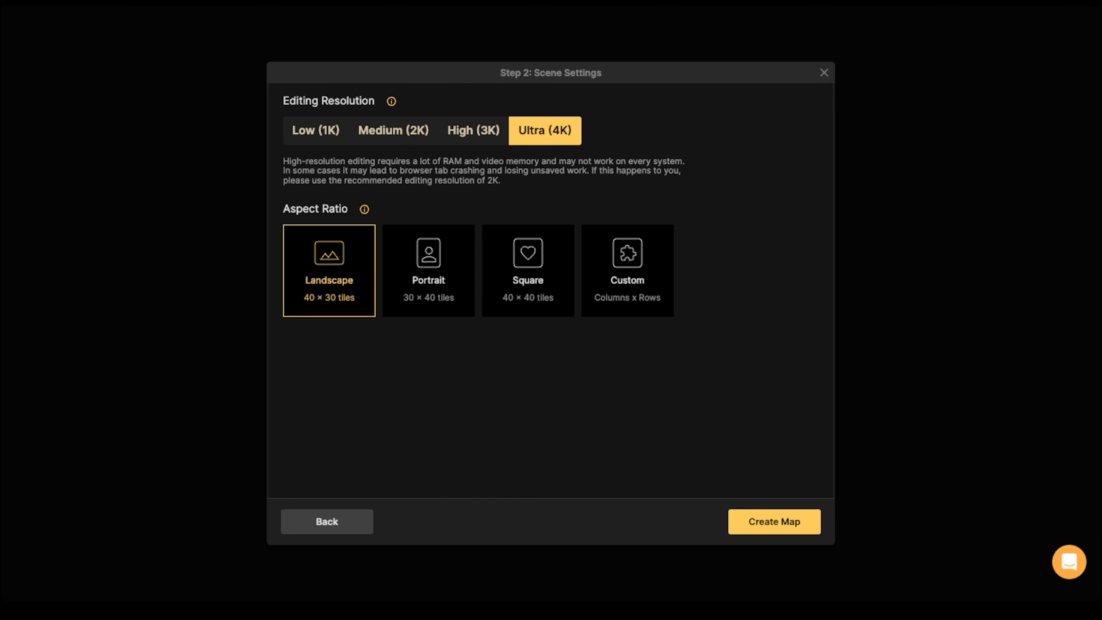
click(628, 271)
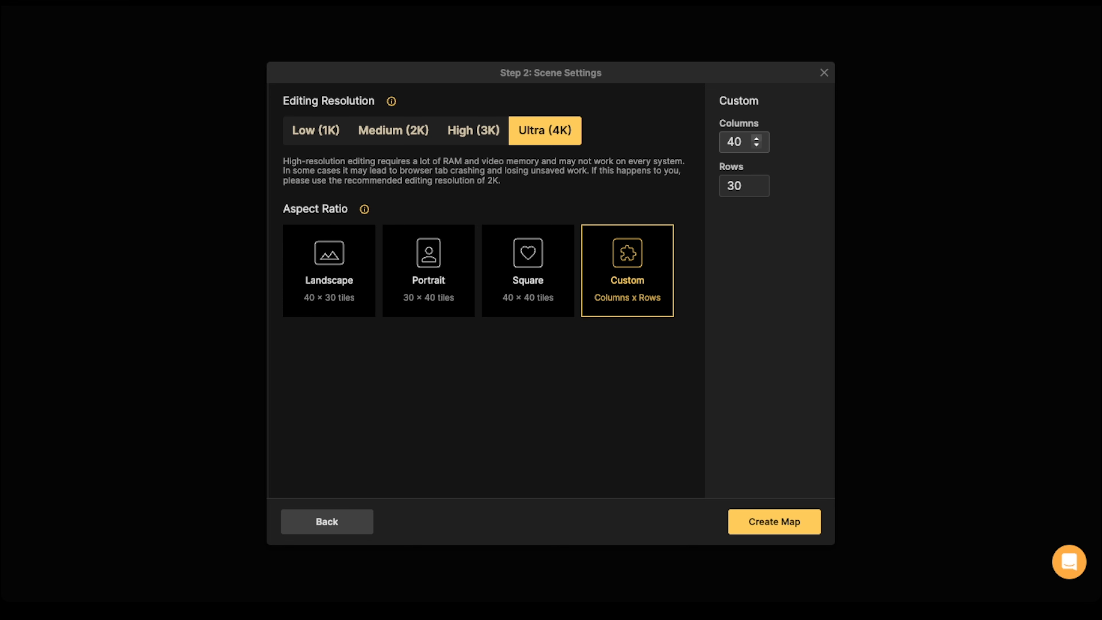
click(330, 270)
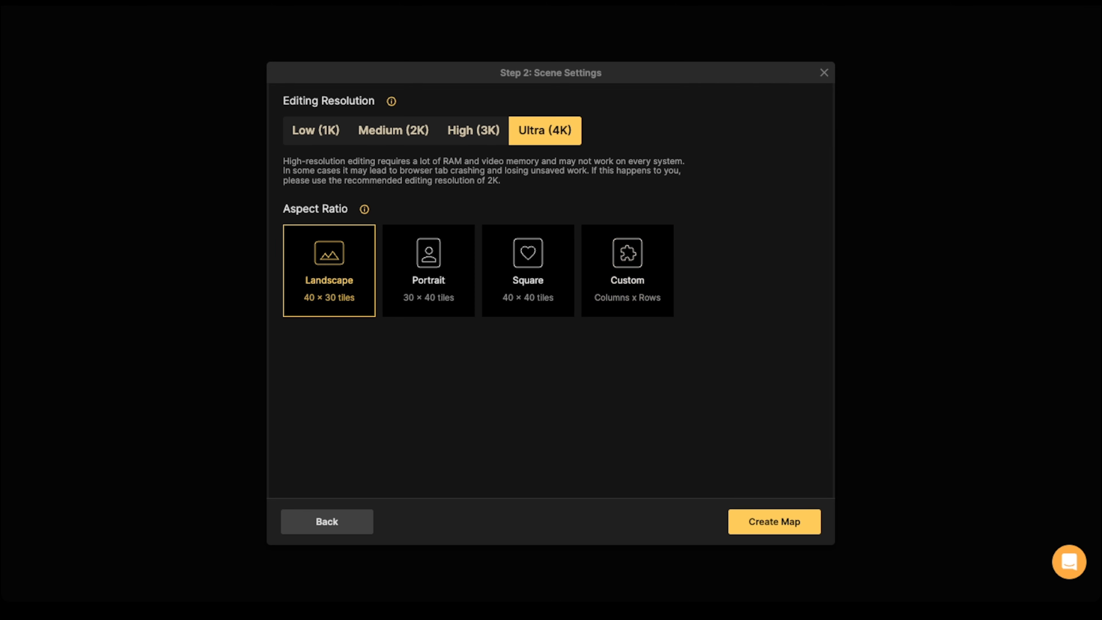
click(628, 270)
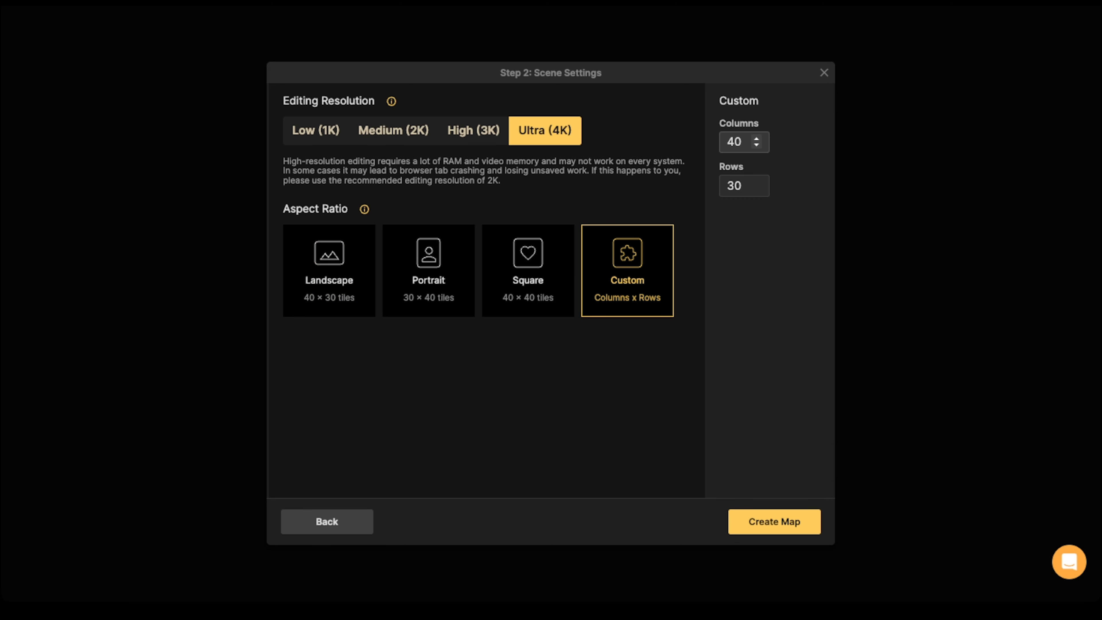
double_click(734, 142)
text(60)
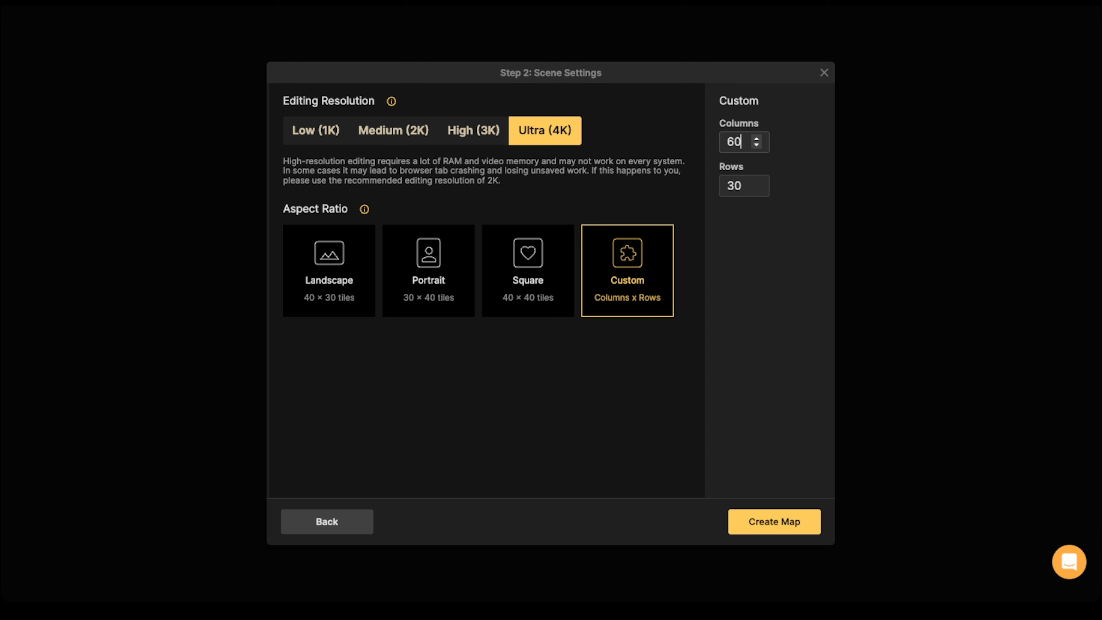
click(733, 520)
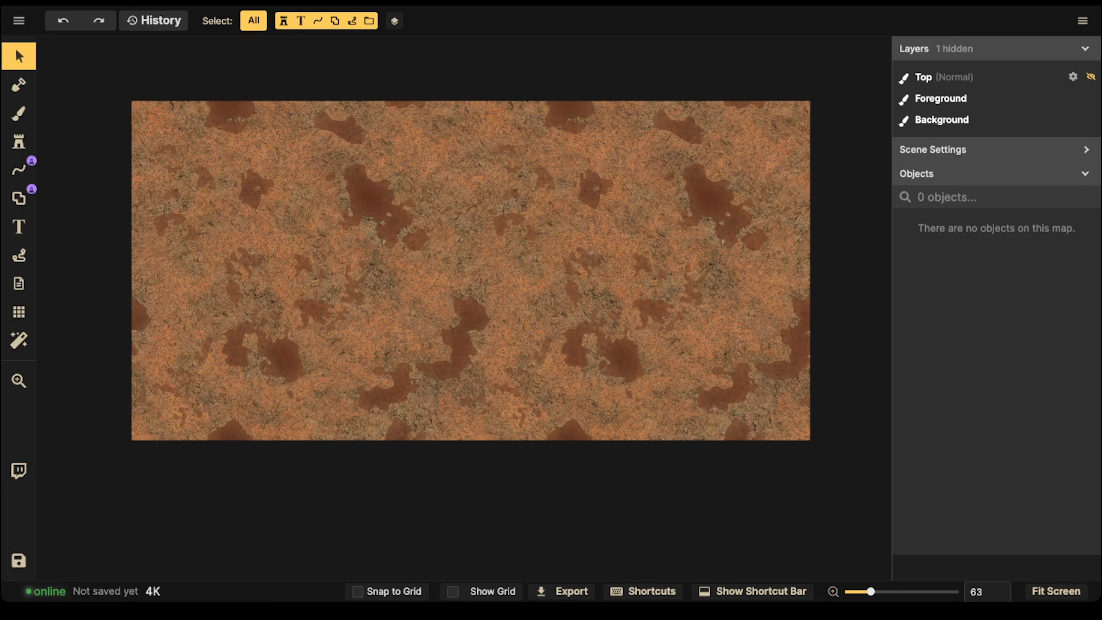
key(space)
key(space)
drag(470, 271, 456, 284)
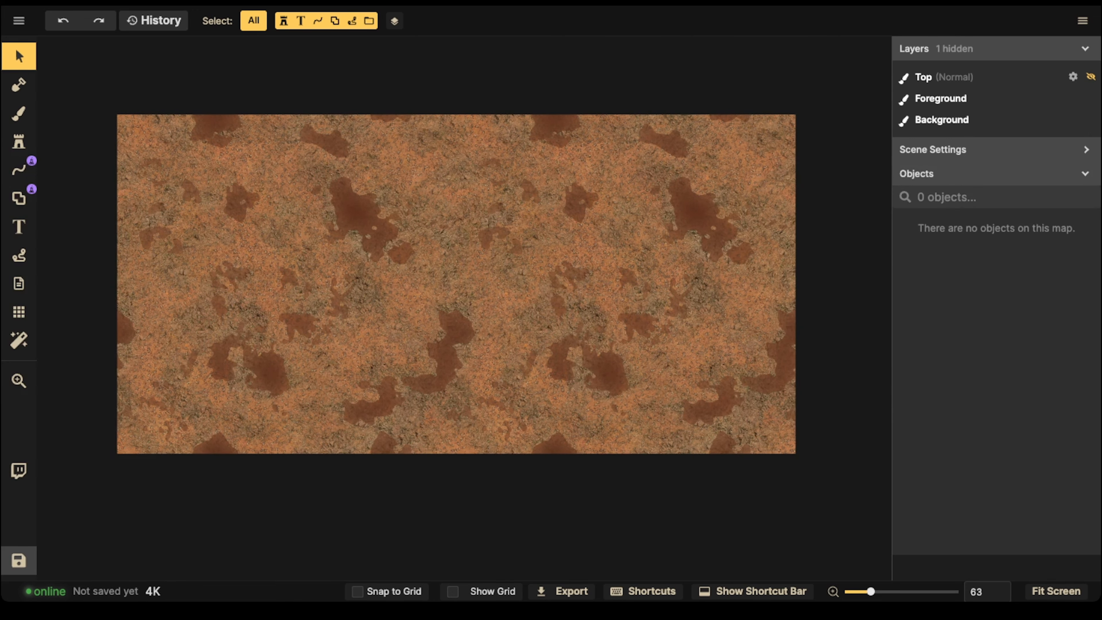
click(19, 559)
key(super+a)
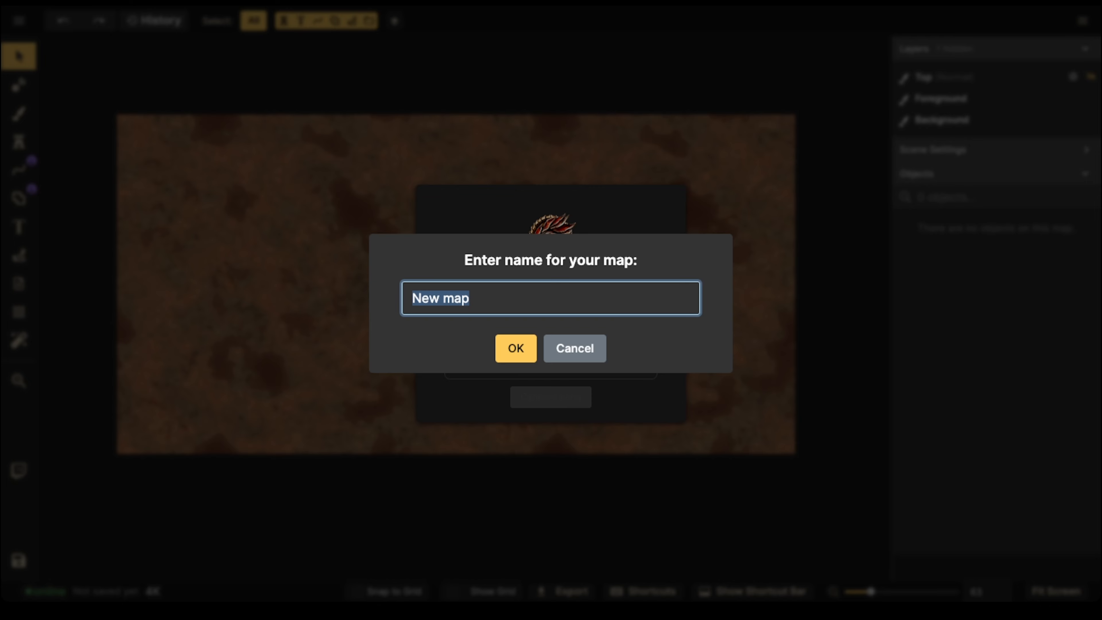
text(Sky Colossus)
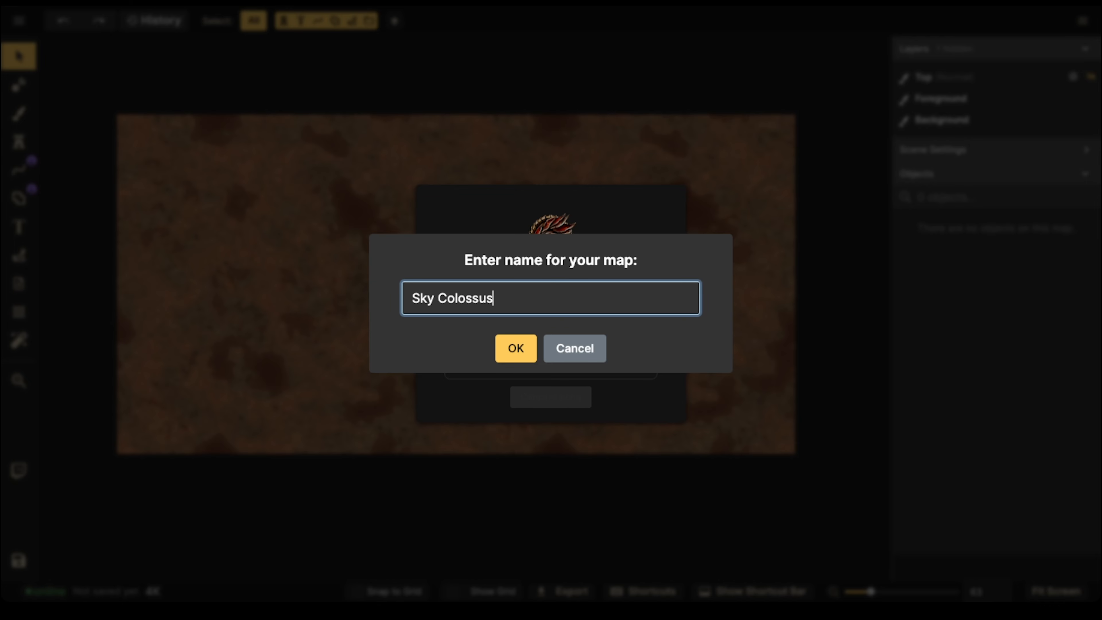
click(18, 560)
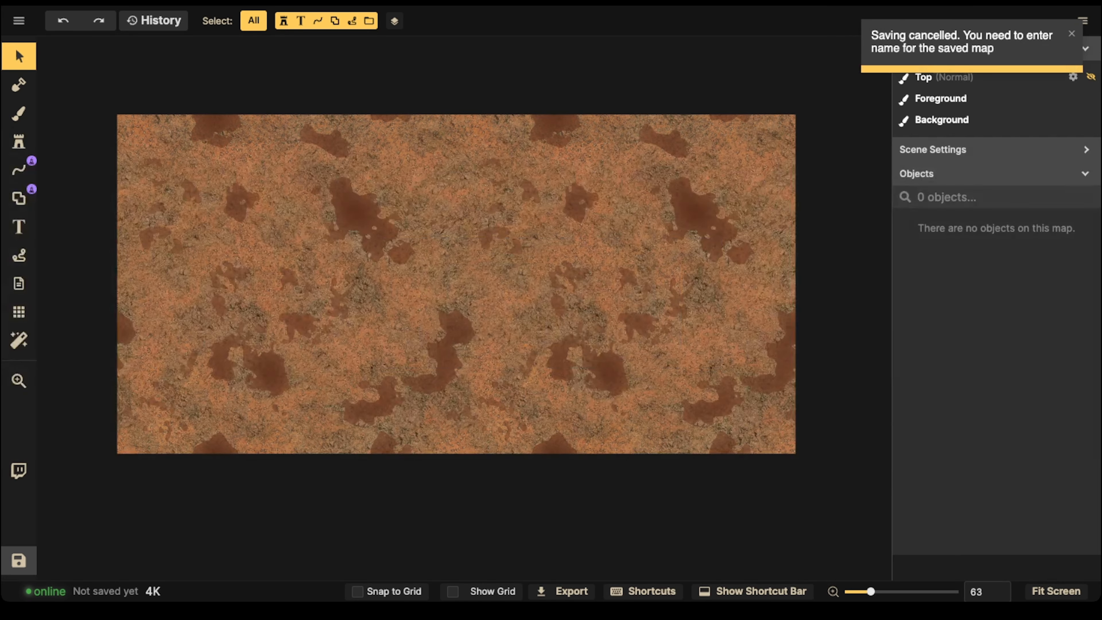
Save the new map under the name "Sky Colossus".
click(19, 560)
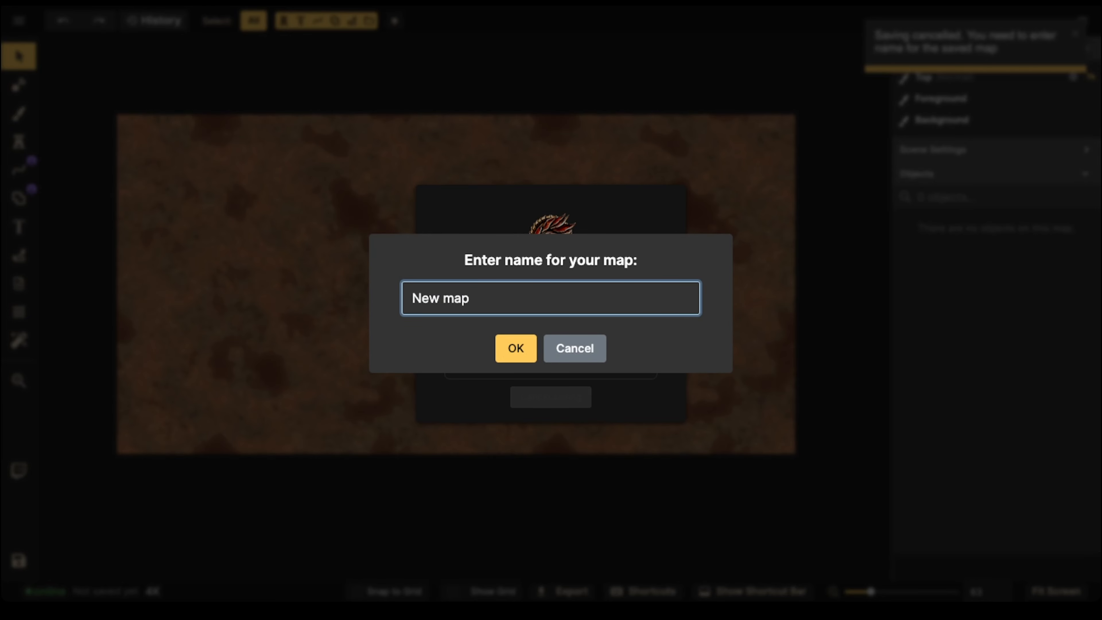
key(super+a)
text(Sky Colossus)
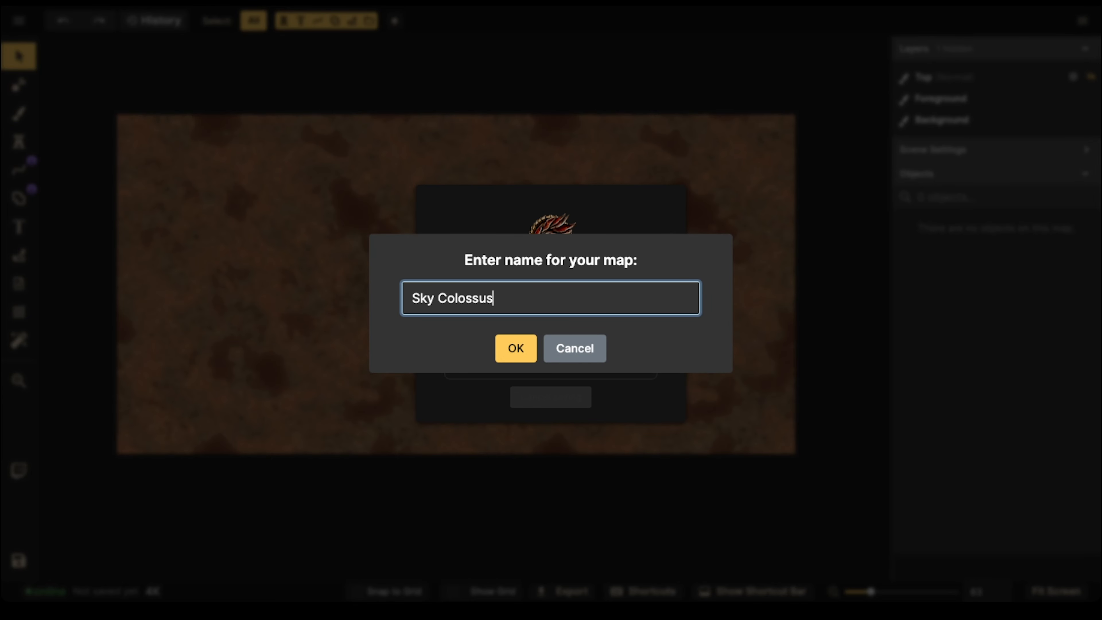
key(Return)
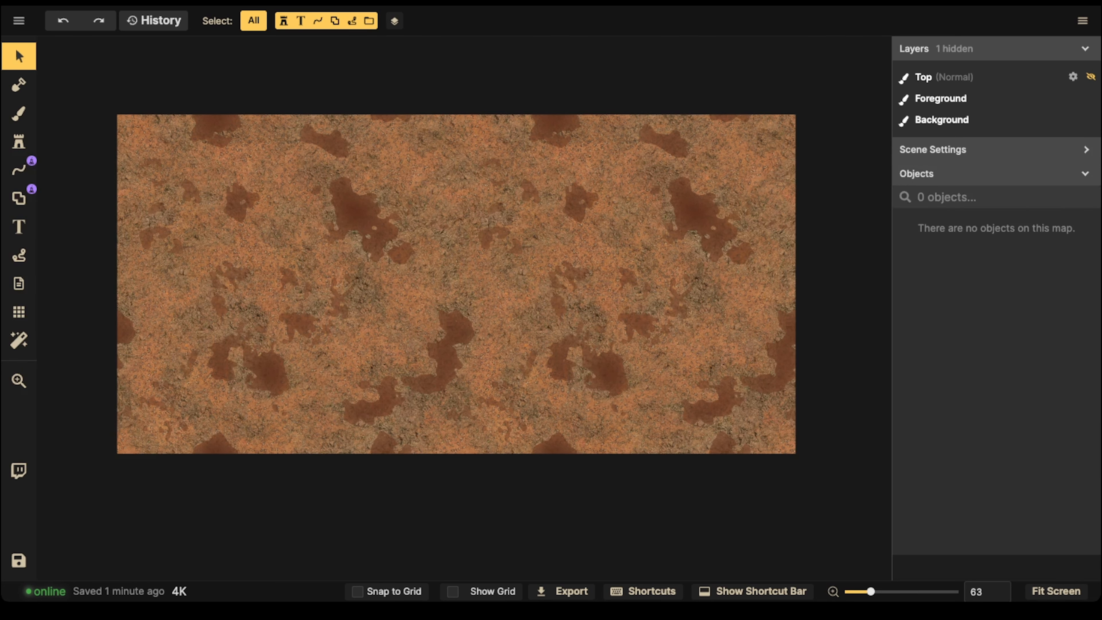
Search the stamp catalog for "goose" and choose the Flying Goose stamp with white-edged wings.
click(19, 142)
click(87, 112)
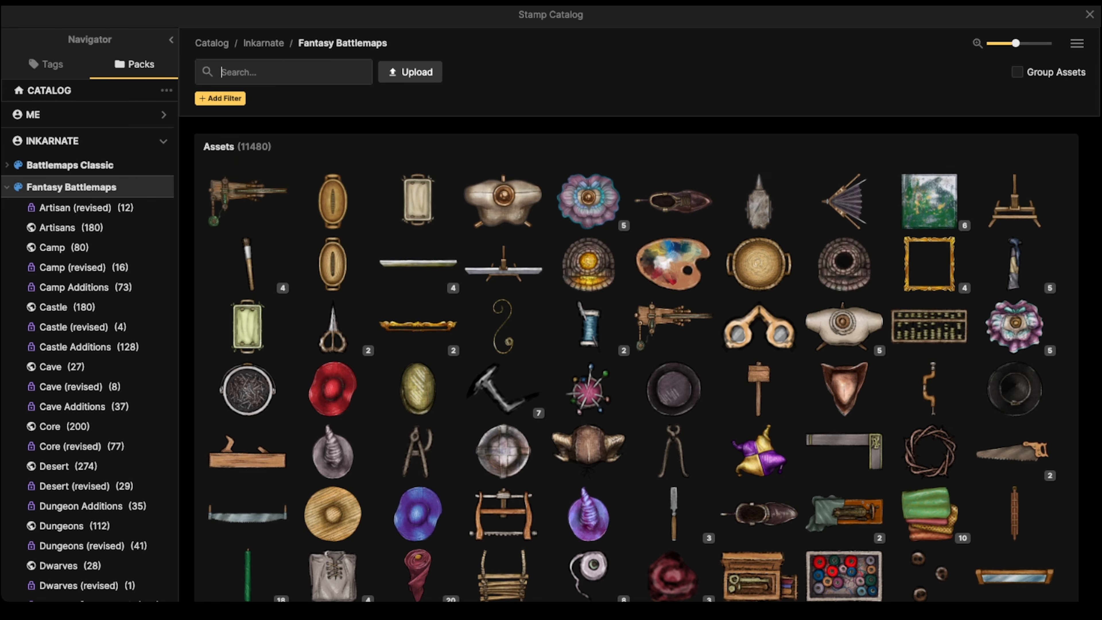
text(goose)
key(Return)
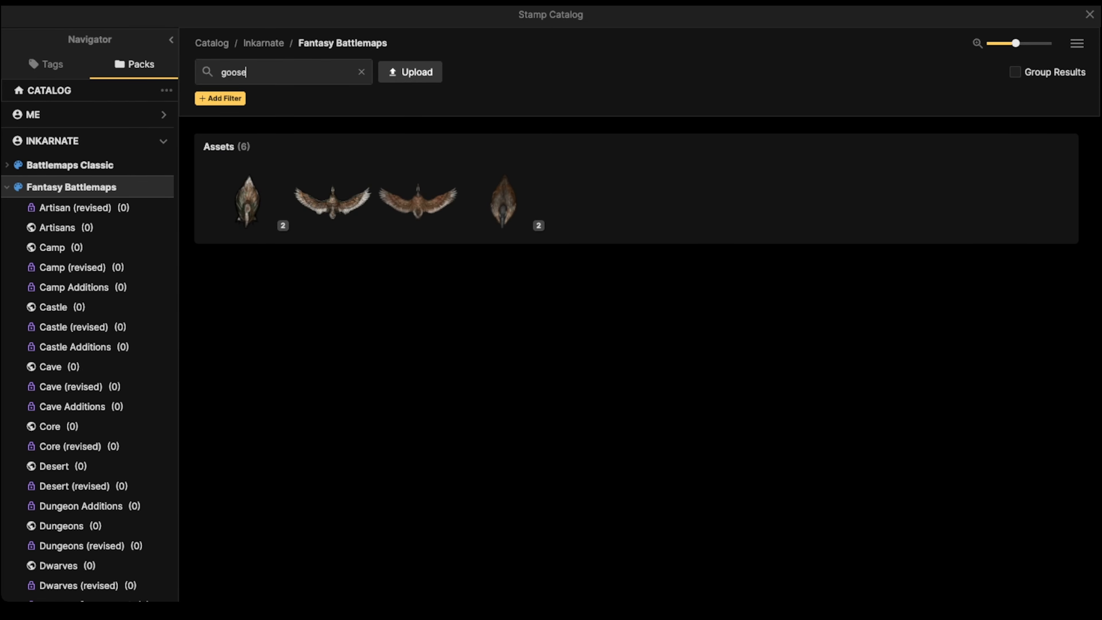
mouse_move(417, 202)
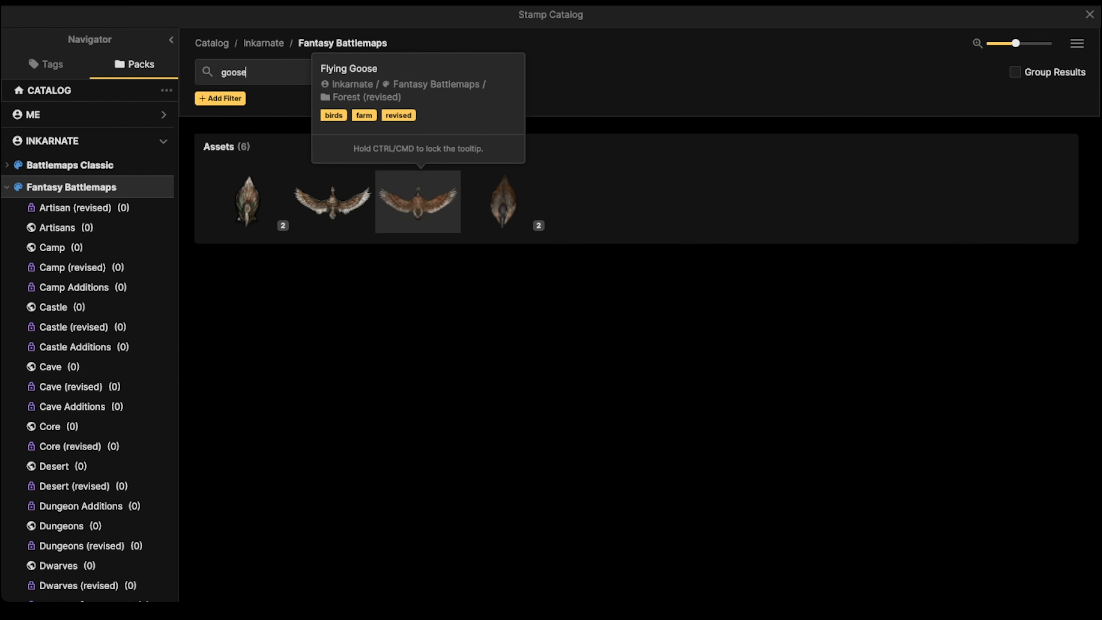
click(332, 202)
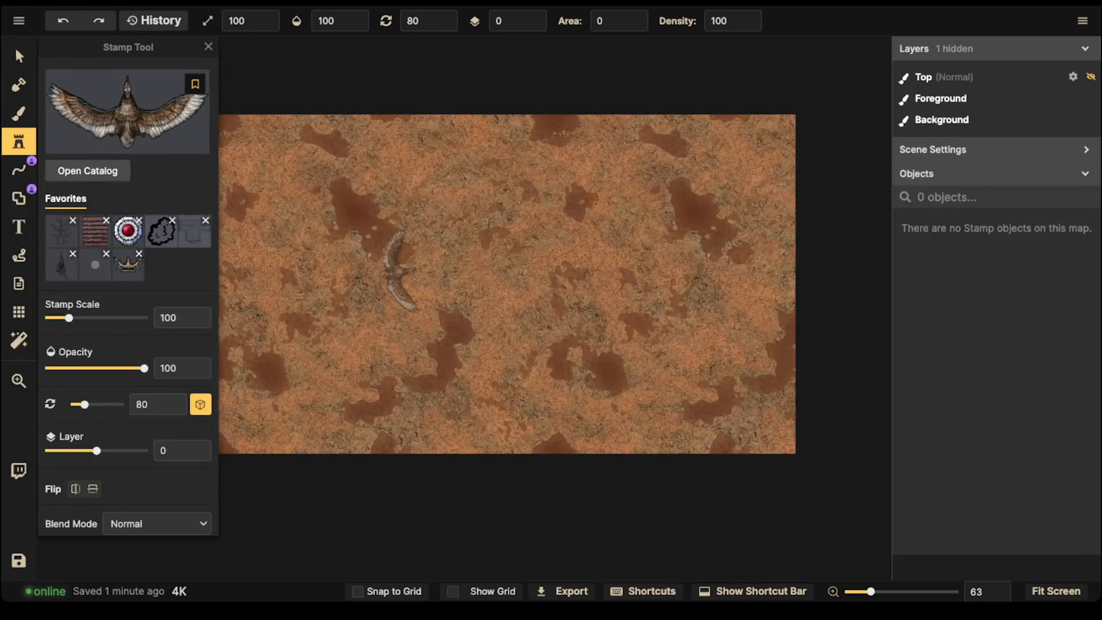
Rotate the goose stamp to 5 degrees so the bird faces almost straight up.
key(Left)
key(Left)
key(Left)
key(Left)
key(Left)
key(Left)
key(Left)
key(Left)
key(Left)
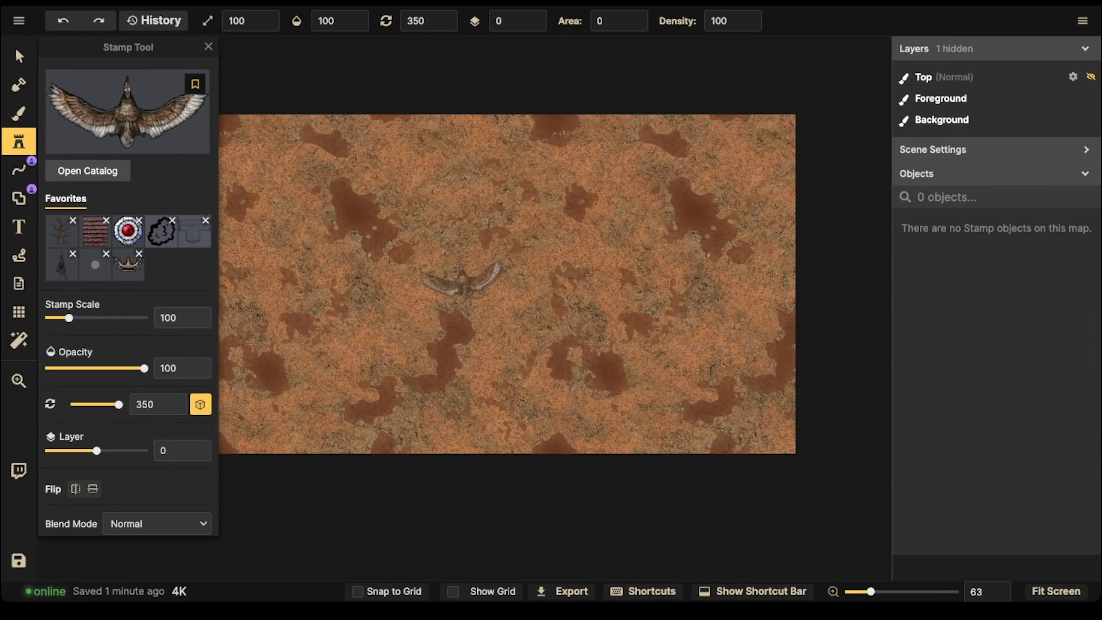
scroll(463, 281, up, 3)
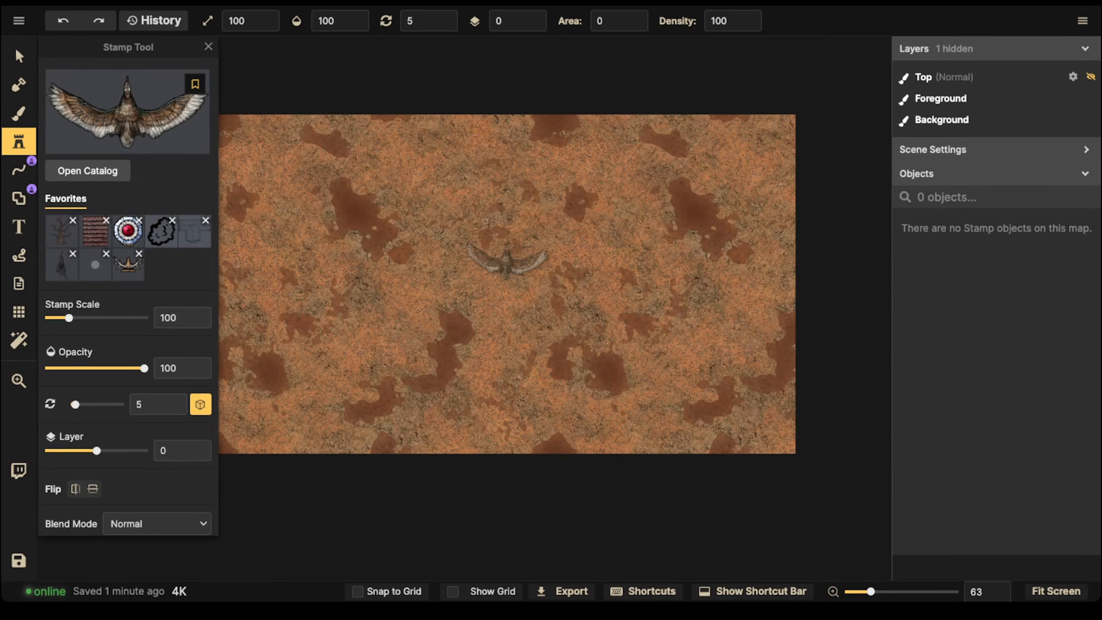
Scale the goose stamp to 500 and place it near the centre of the map.
key(Up)
key(Up)
key(Up)
key(Up)
key(Up)
key(Up)
key(Up)
key(Up)
key(Up)
key(Up)
key(Up)
key(Up)
key(Up)
key(Up)
key(Up)
key(Up)
key(Up)
key(Up)
key(Up)
key(Up)
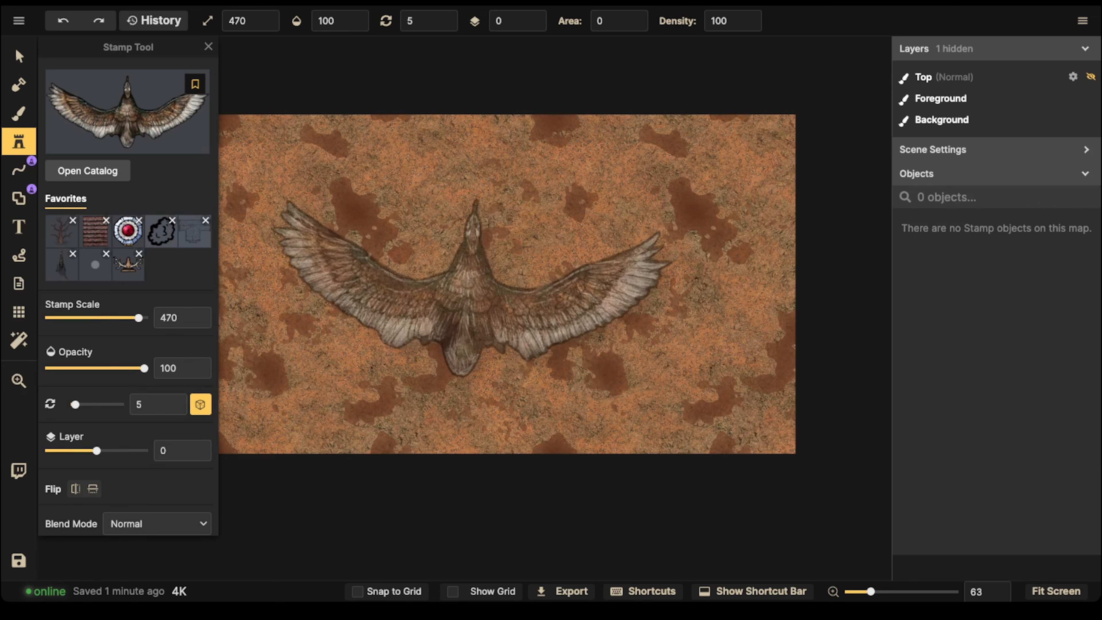
key(Up)
key(Up)
key(Up)
click(467, 279)
Set the placed goose's shadow to None and its rotation to 0.
click(18, 57)
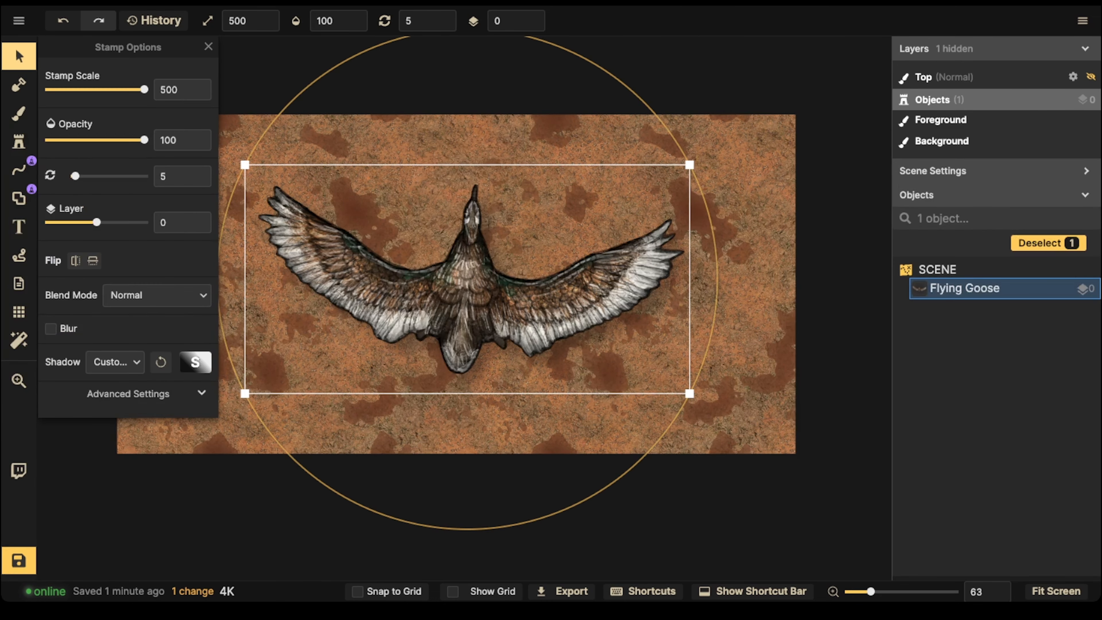
click(115, 362)
click(112, 388)
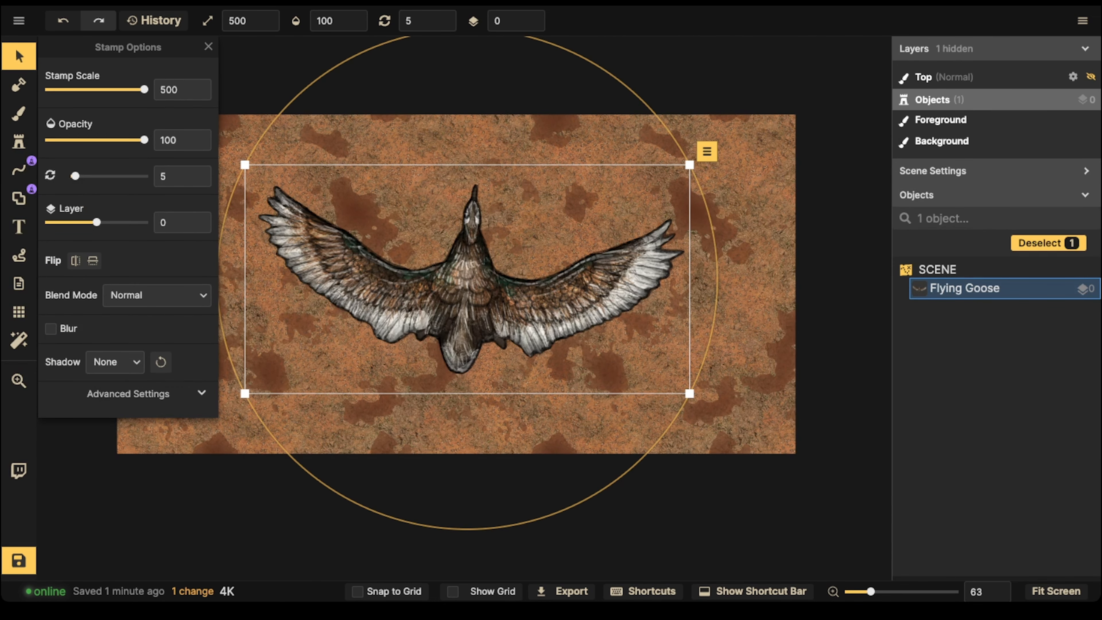
drag(234, 369, 243, 389)
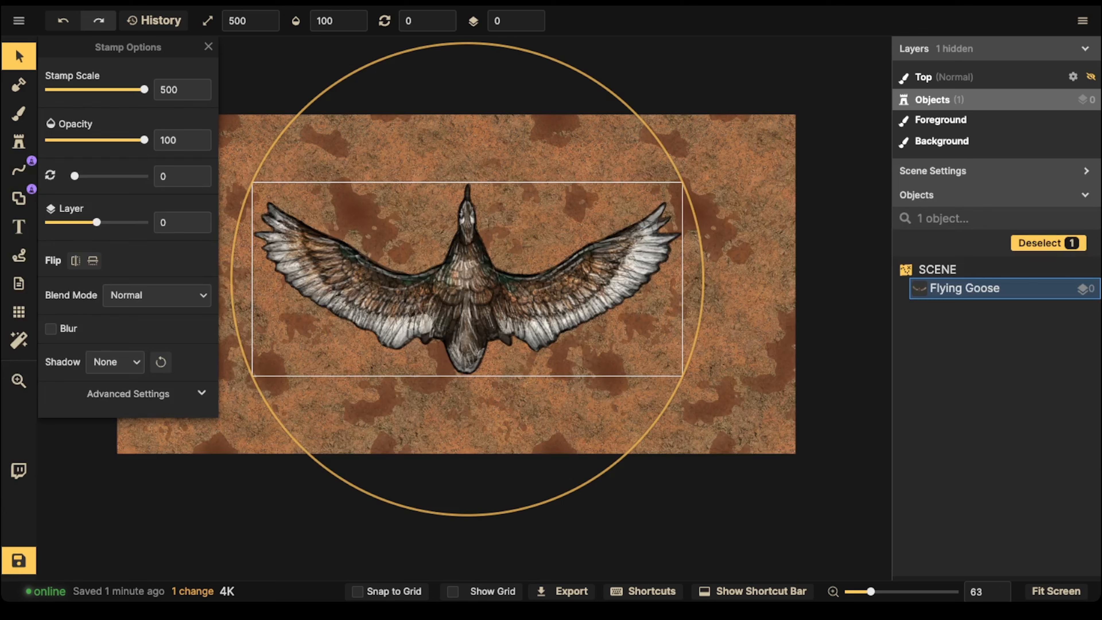
Enlarge the goose to about three quarters of the map's width and move it back toward the map's centre.
drag(682, 376, 775, 418)
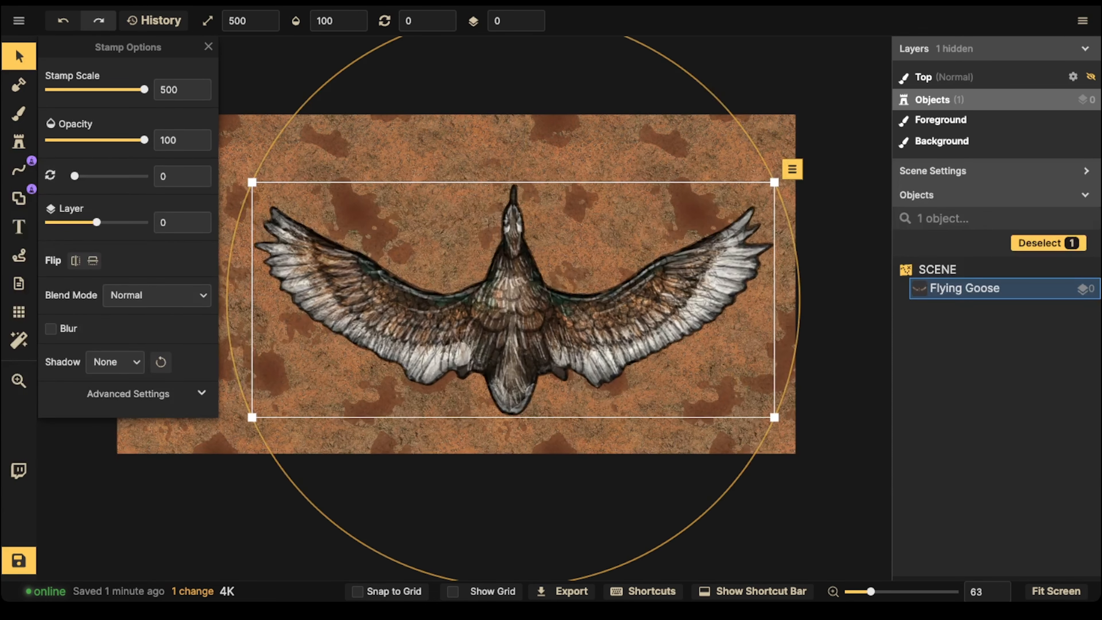
drag(551, 319, 487, 312)
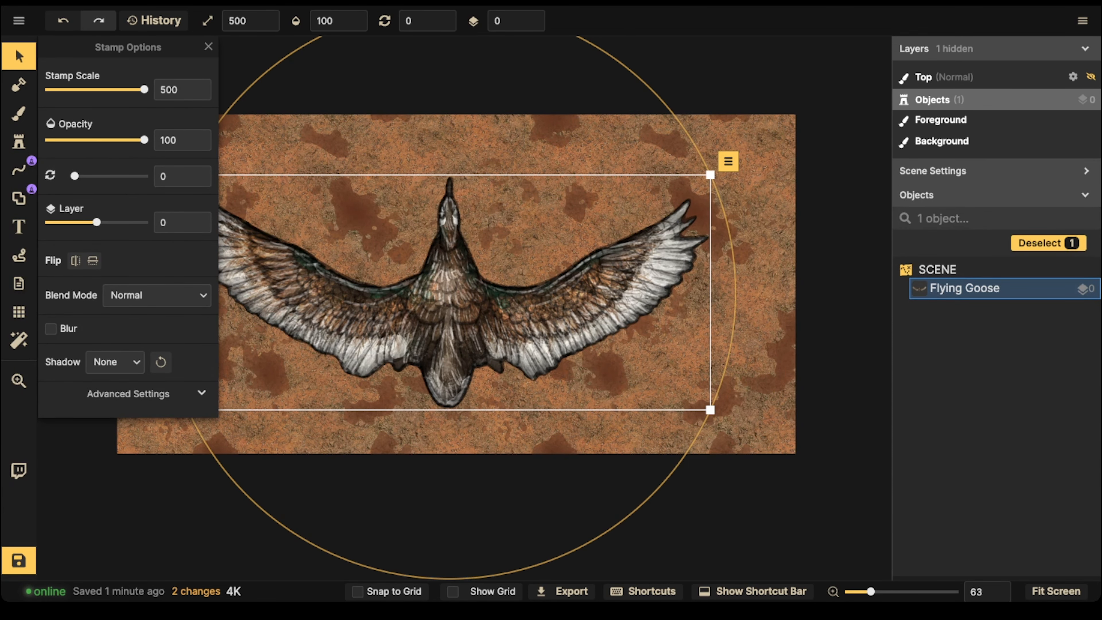
scroll(428, 319, down, 5)
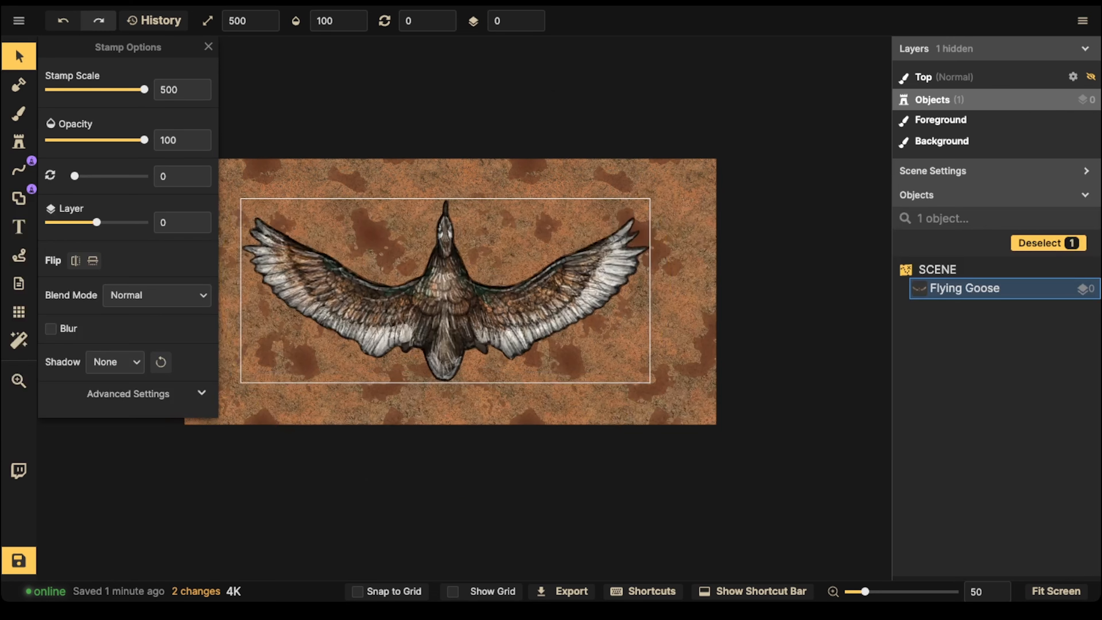
Turn the goose into a black silhouette by setting its brightness to 0 in the advanced colour settings.
click(128, 393)
scroll(128, 394, down, 1)
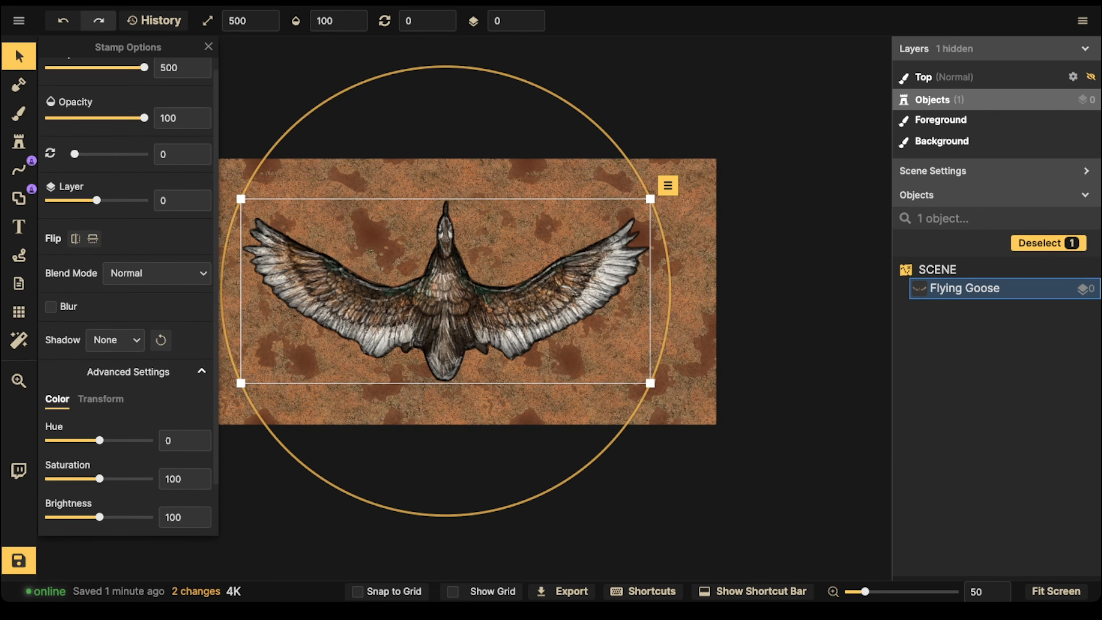
scroll(128, 304, down, 2)
drag(99, 467, 49, 466)
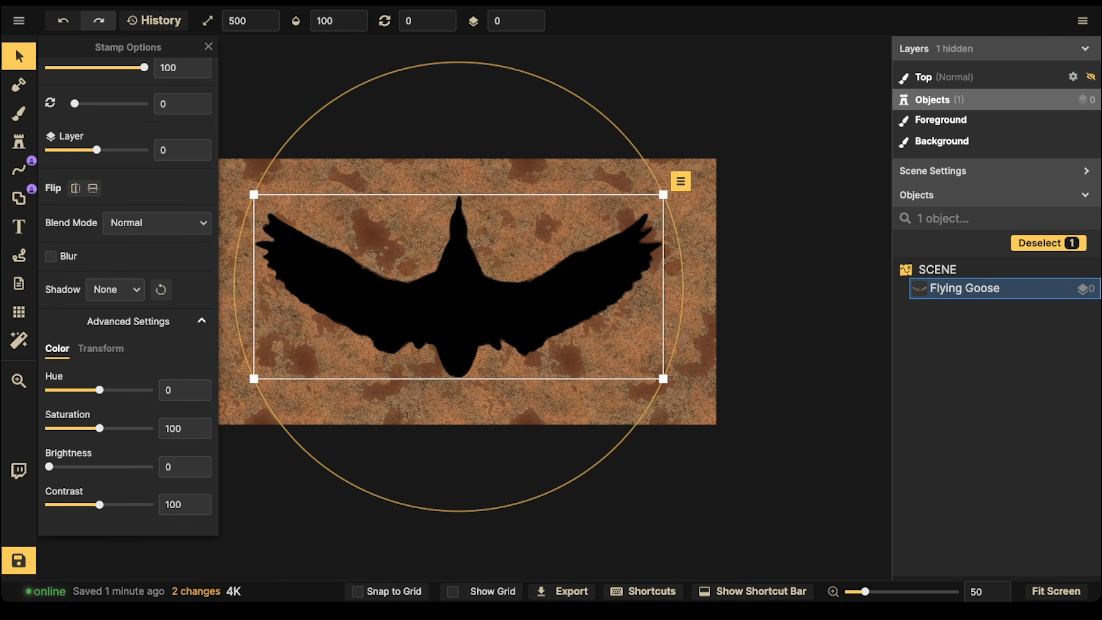
Stretch the goose silhouette horizontally by setting its transform width to 125.
click(101, 348)
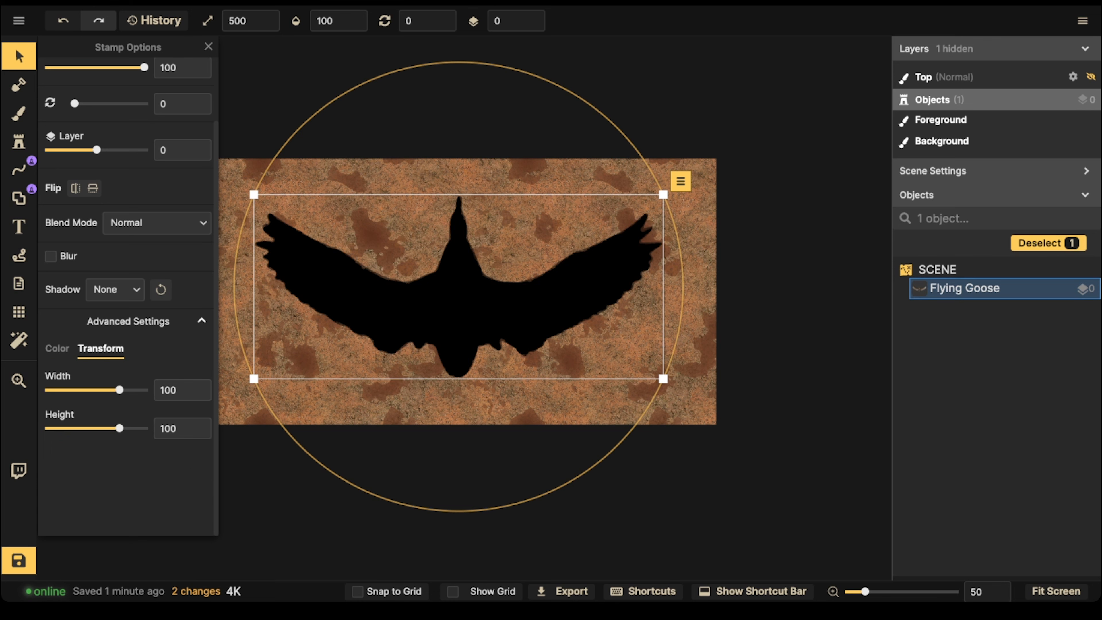
drag(119, 390, 122, 389)
scroll(325, 318, down, 2)
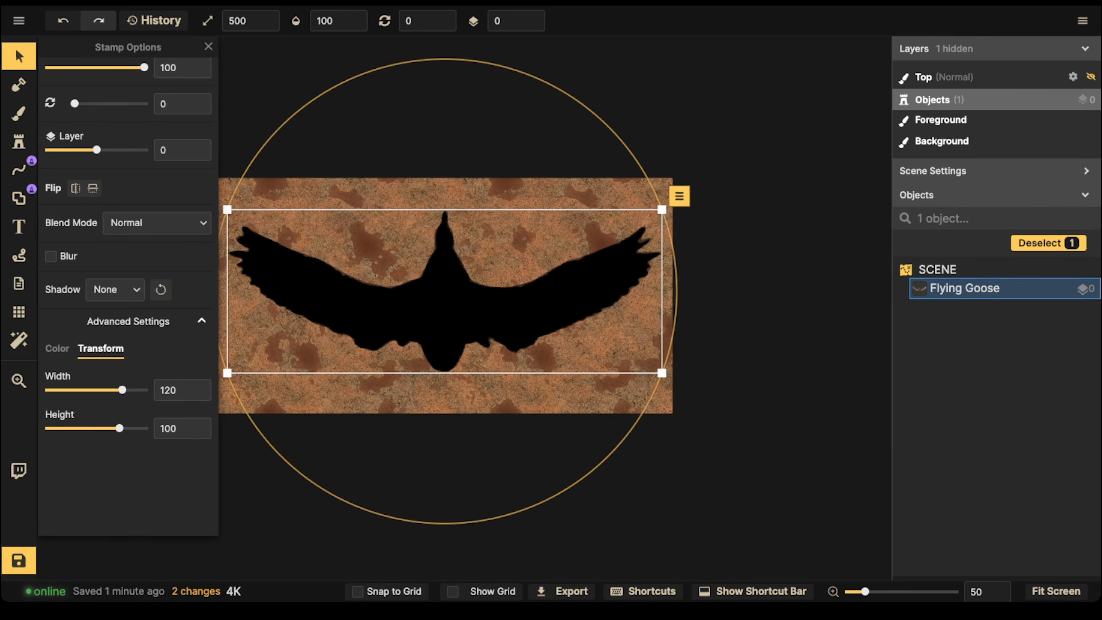
key(space)
drag(325, 318, 432, 336)
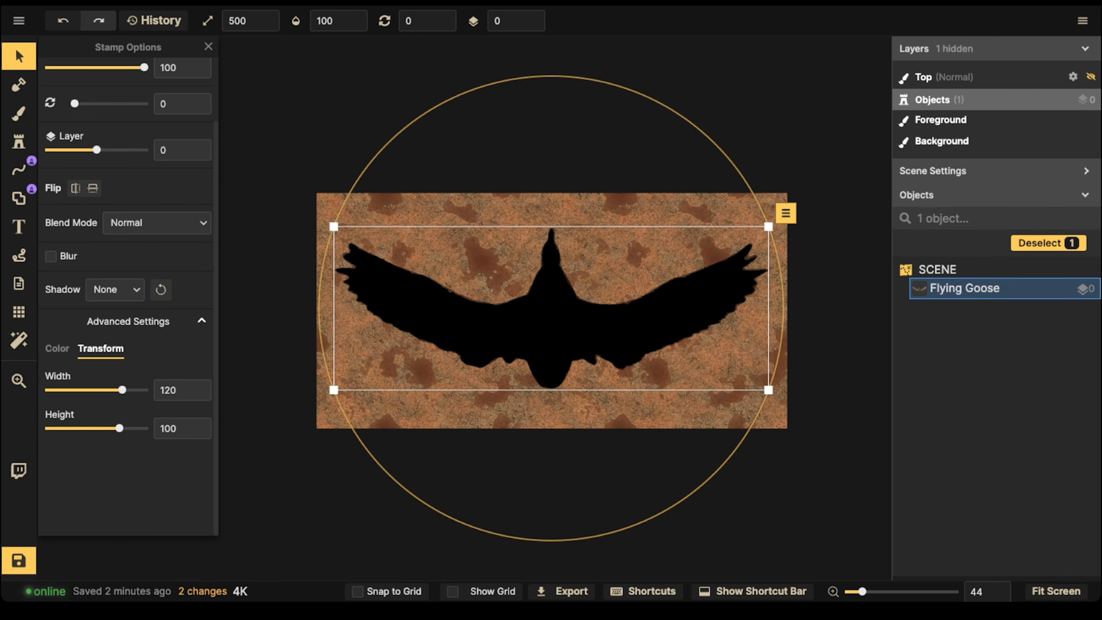
drag(122, 390, 123, 390)
Move the goose silhouette up so it sits horizontally centred just below the map's upper edge.
drag(550, 321, 548, 297)
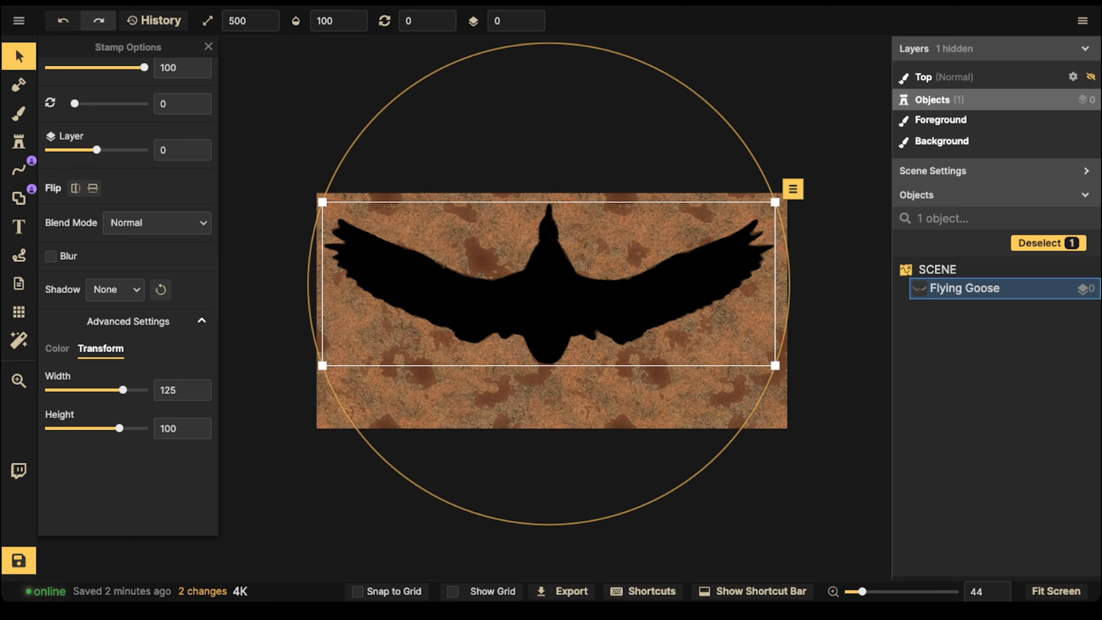
drag(548, 297, 549, 292)
drag(550, 291, 548, 291)
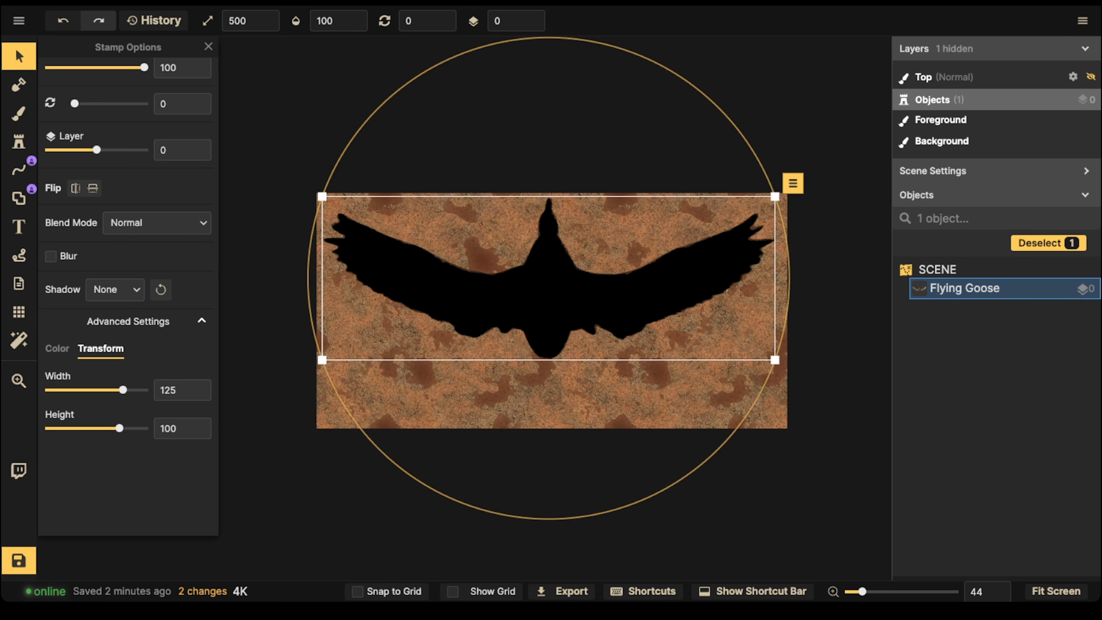
drag(719, 108, 718, 107)
drag(549, 292, 549, 291)
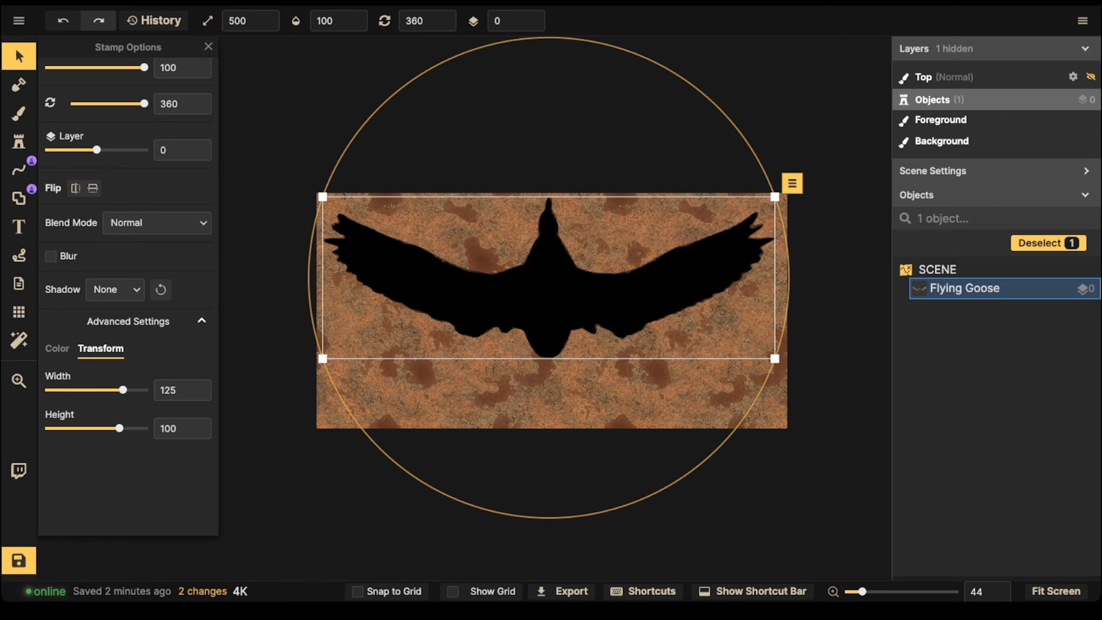
scroll(473, 240, up, 2)
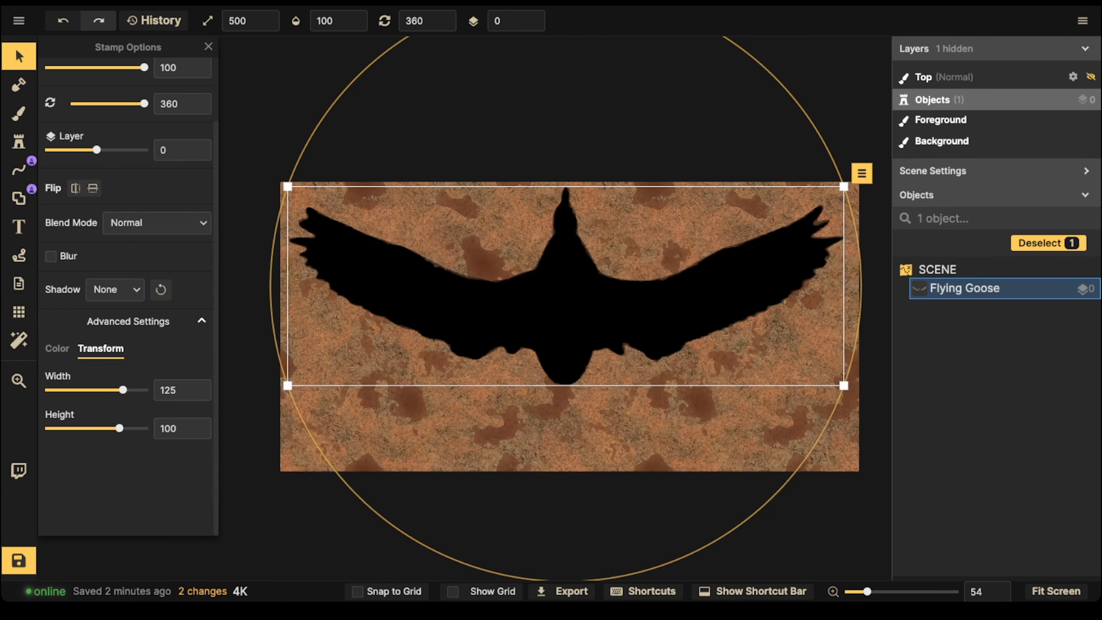
mouse_move(565, 287)
mouse_down()
mouse_move(558, 297)
mouse_move(569, 290)
mouse_up()
Try layering a duplicate goose over the lower body at different scales and rotations, and delete the duplicate.
key(super+c)
key(super+v)
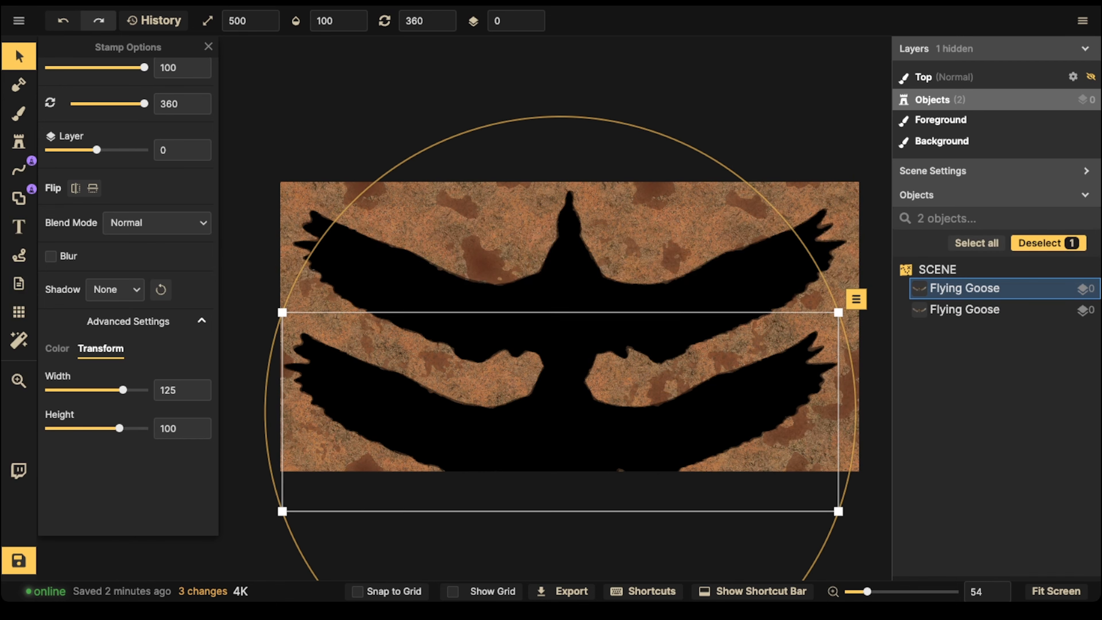
drag(838, 511, 785, 492)
drag(792, 324, 386, 474)
drag(560, 411, 569, 418)
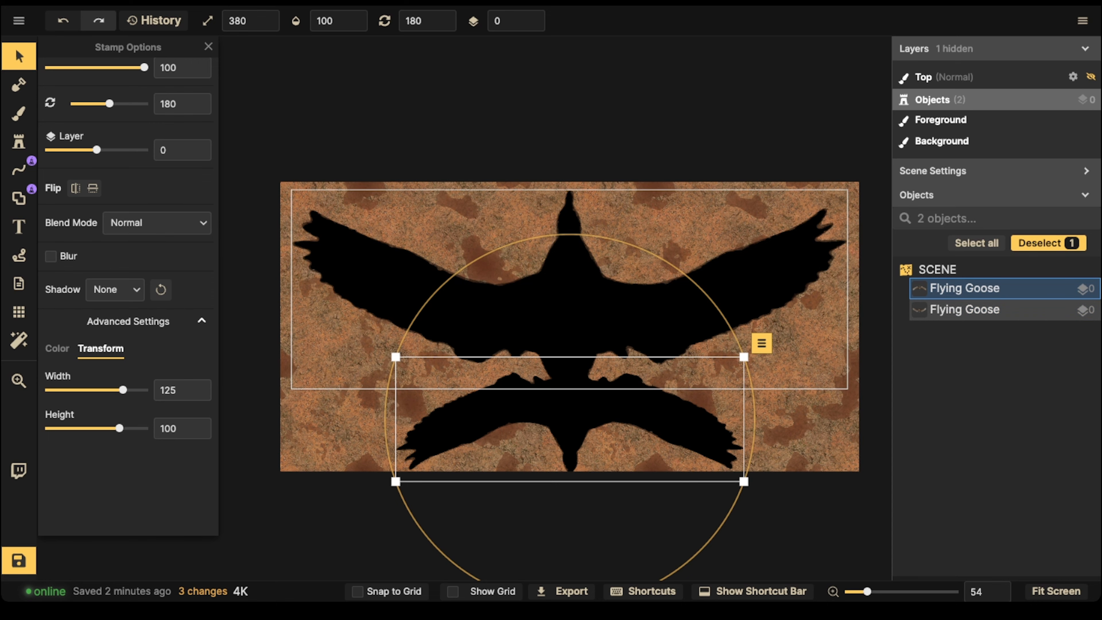
scroll(569, 390, down, 12)
drag(570, 418, 568, 392)
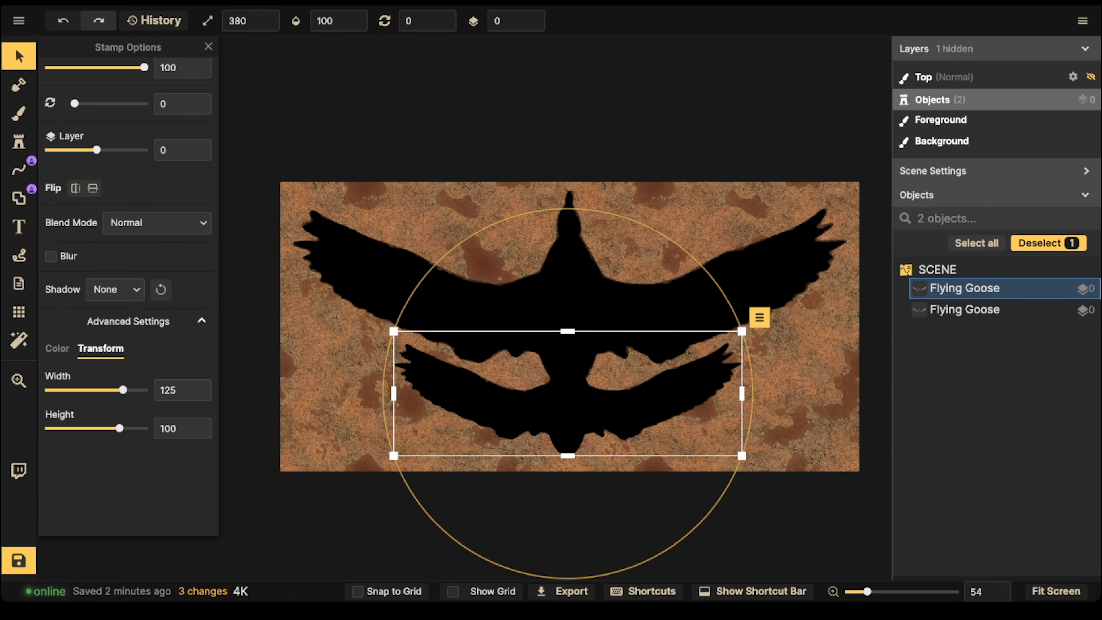
scroll(560, 358, up, 8)
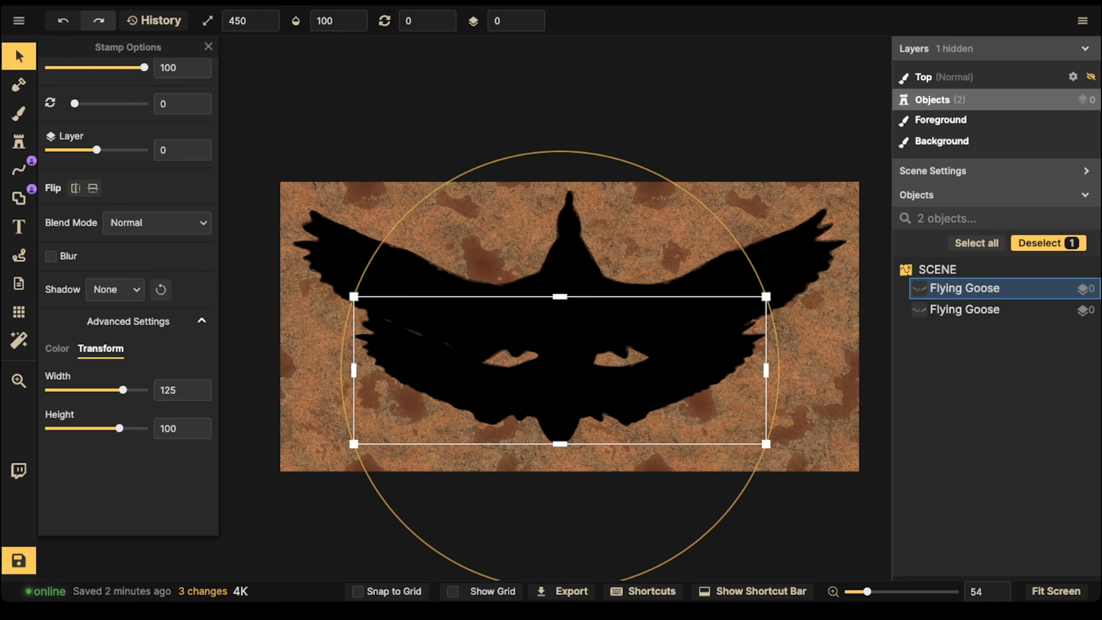
drag(560, 358, 569, 350)
scroll(629, 347, up, 3)
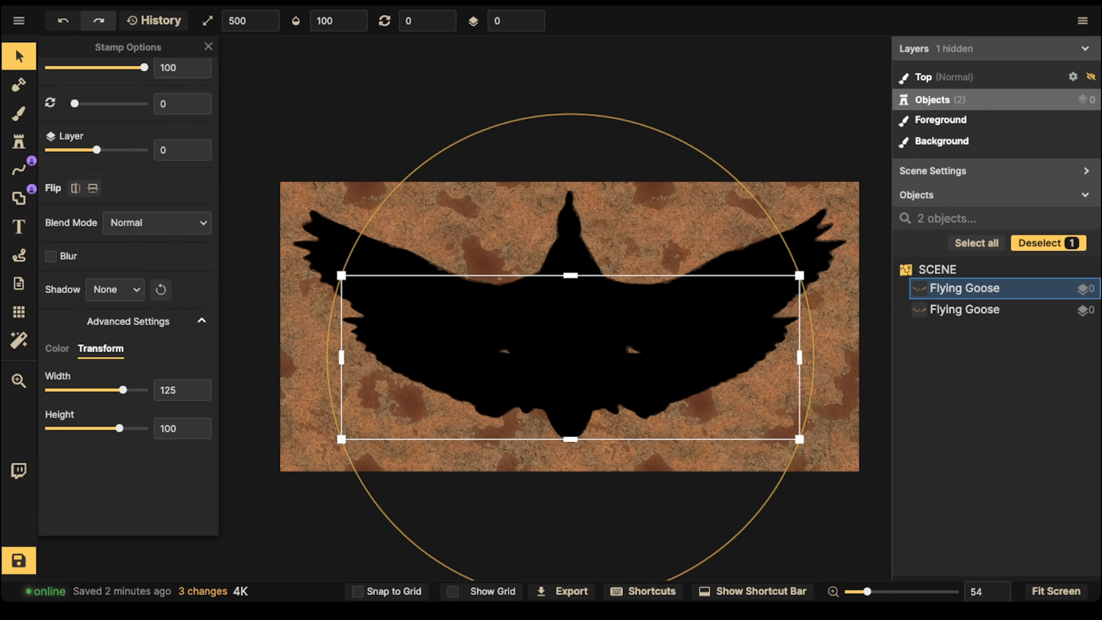
key(Delete)
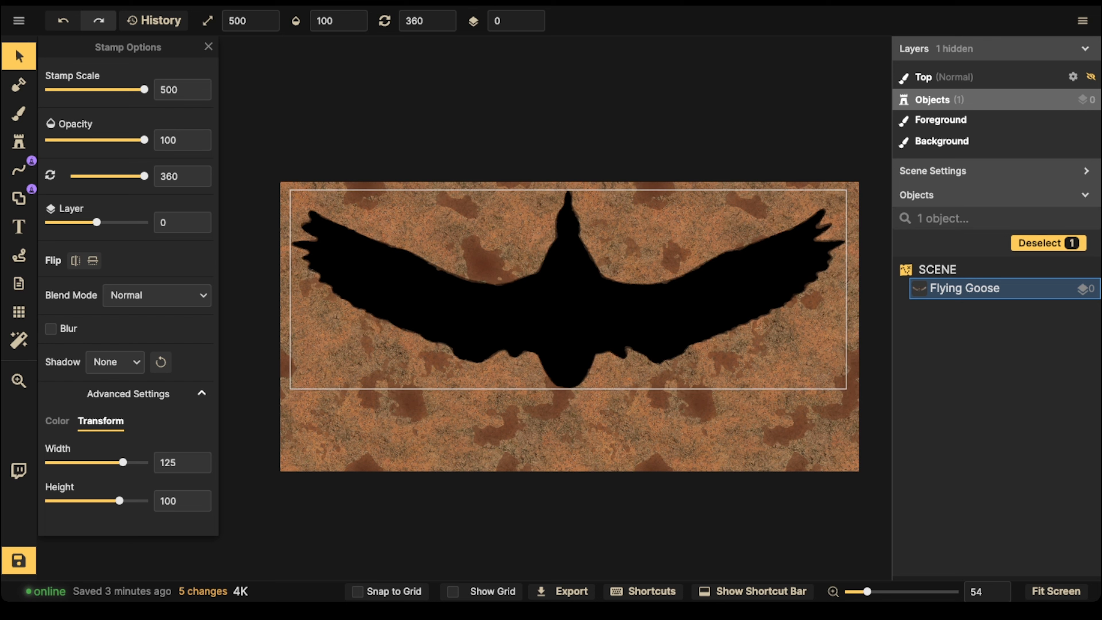
Nudge the goose slightly up and choose the Bowsprits stamp from a catalog search for "ship".
drag(568, 300, 568, 298)
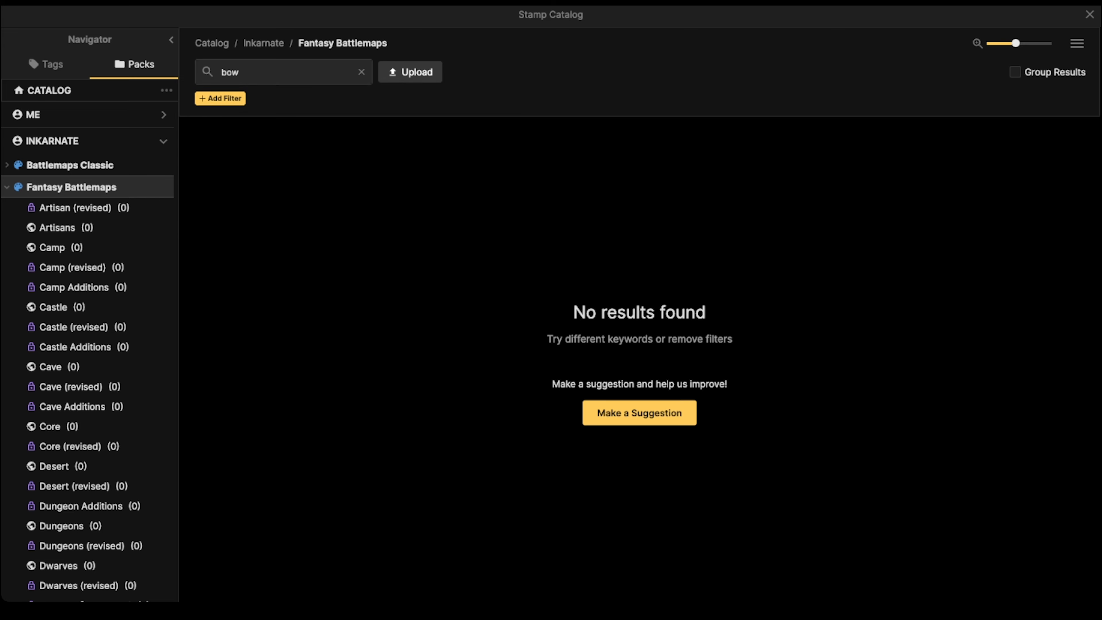
key(BackSpace)
key(BackSpace)
key(BackSpace)
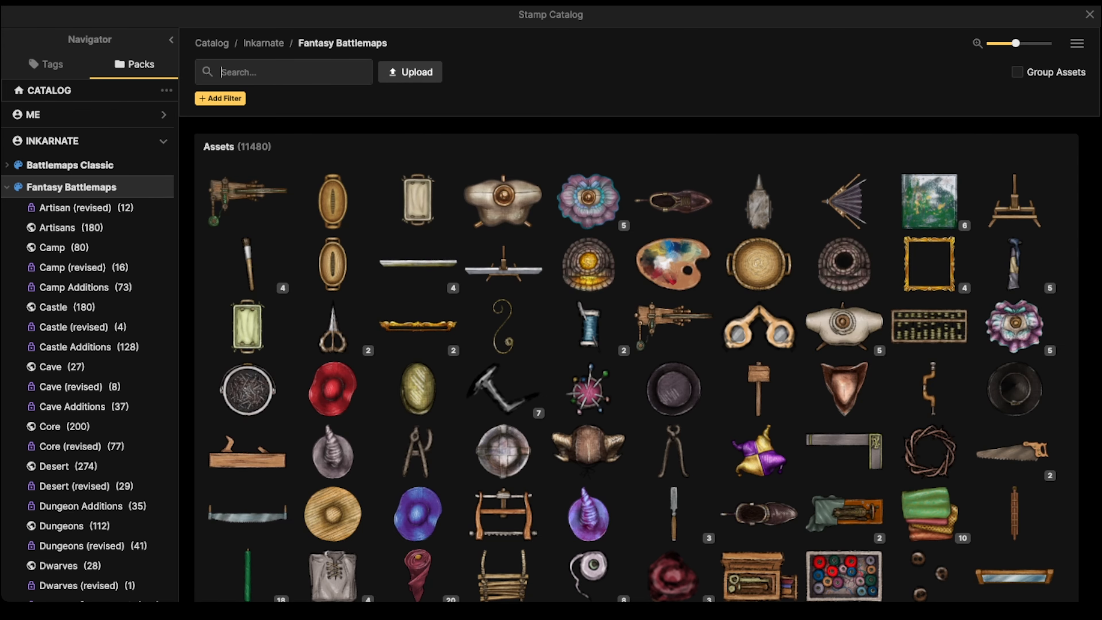
text(ship)
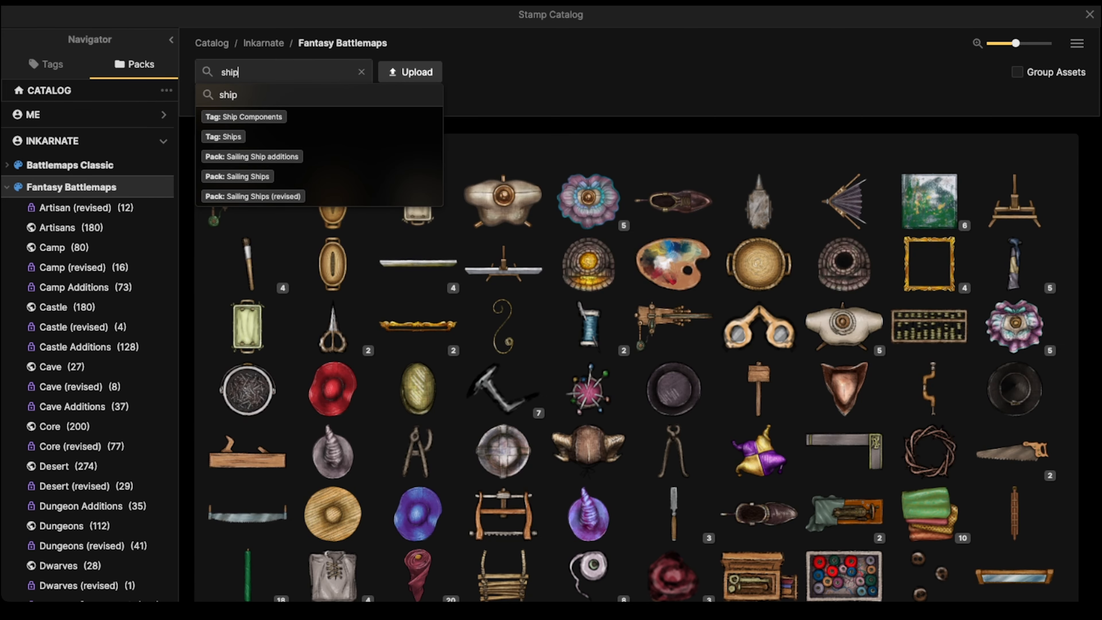
key(Return)
scroll(332, 201, down, 10)
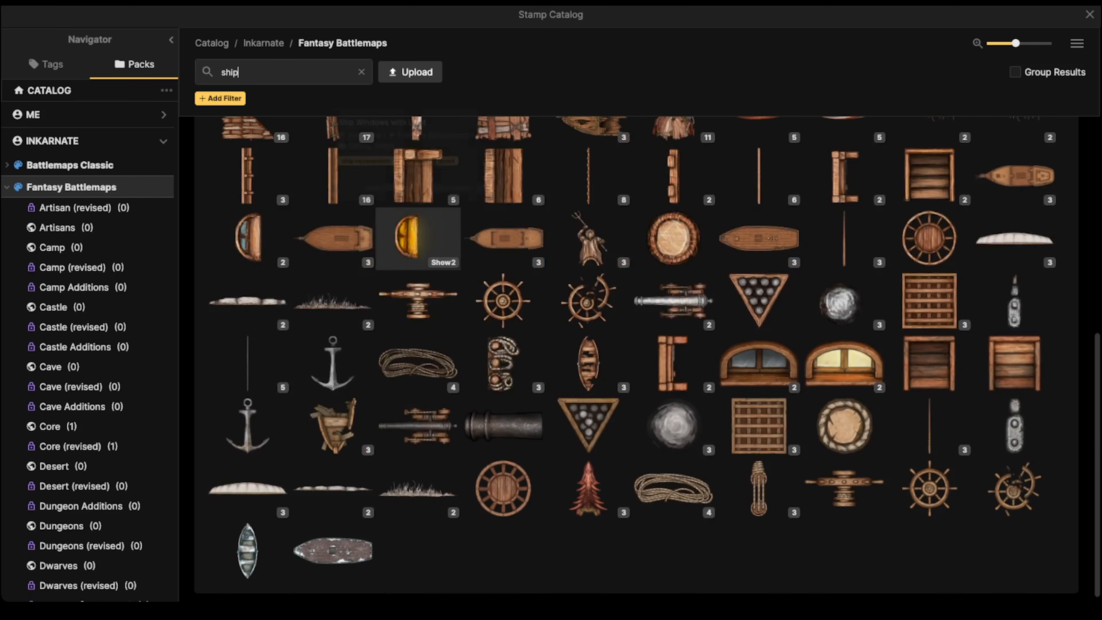
scroll(802, 295, up, 2)
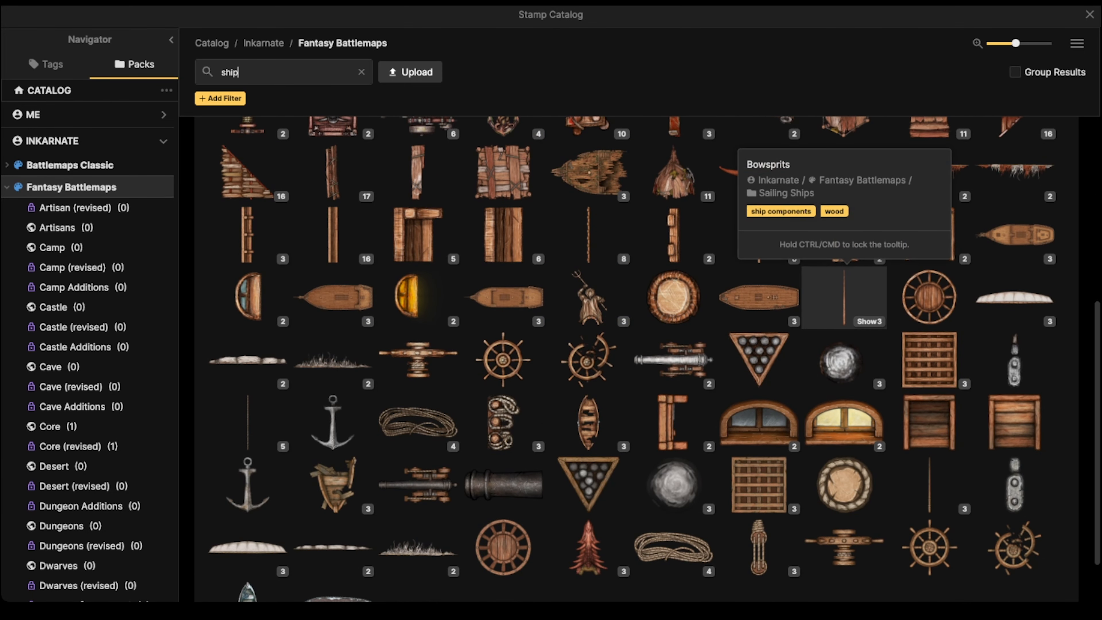
click(843, 297)
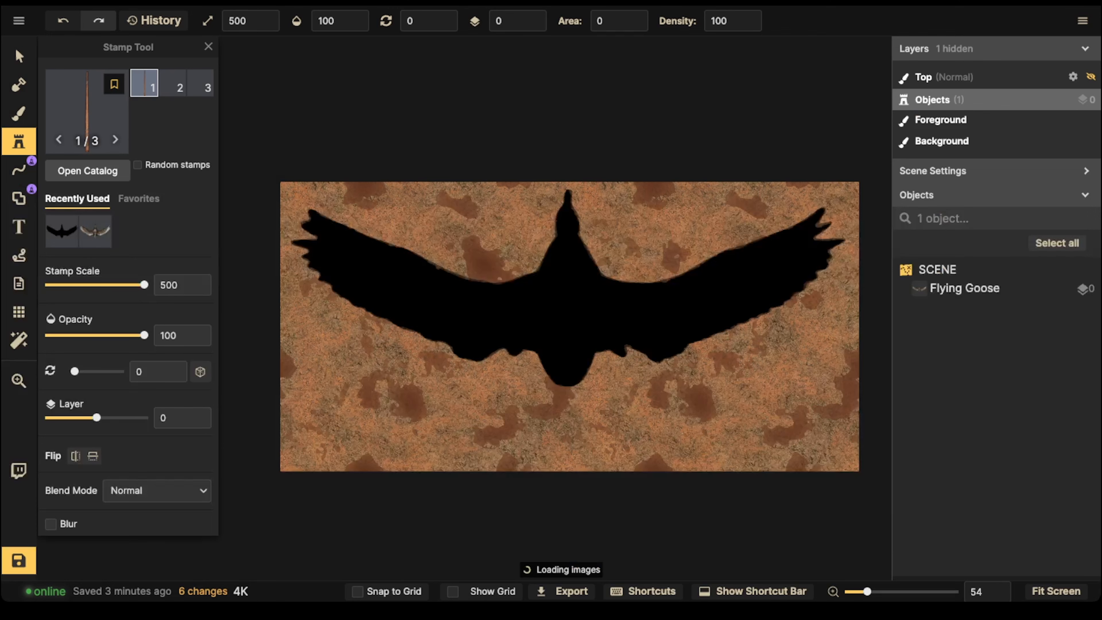
Switch to the third bowsprit variant, reduce its scale to 180 and set its brightness to 0.
scroll(469, 330, down, 3)
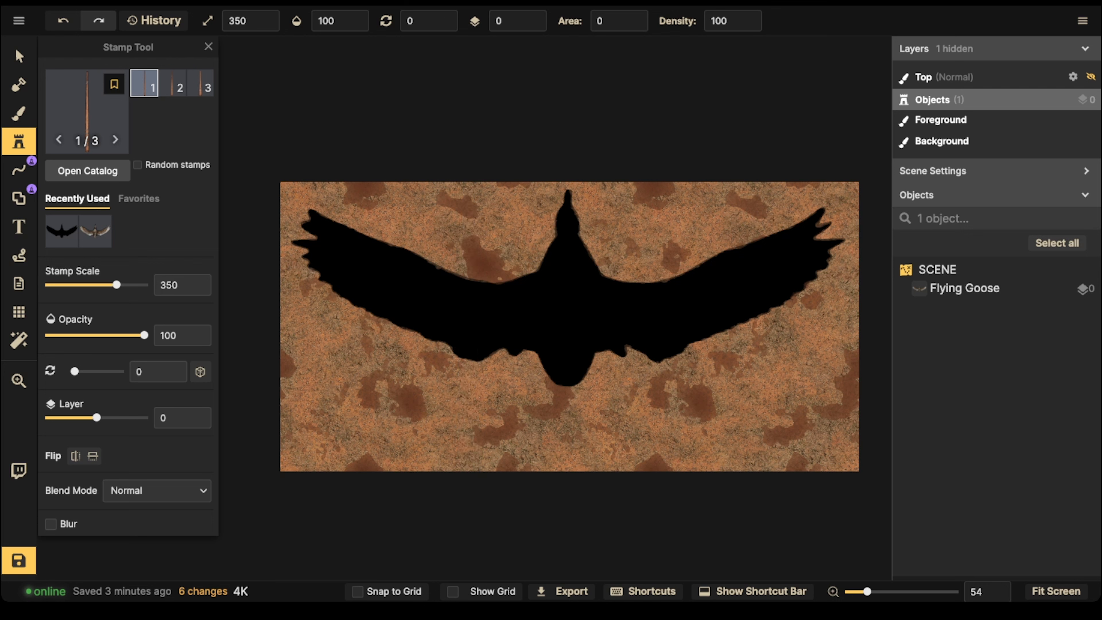
click(172, 83)
scroll(480, 346, down, 10)
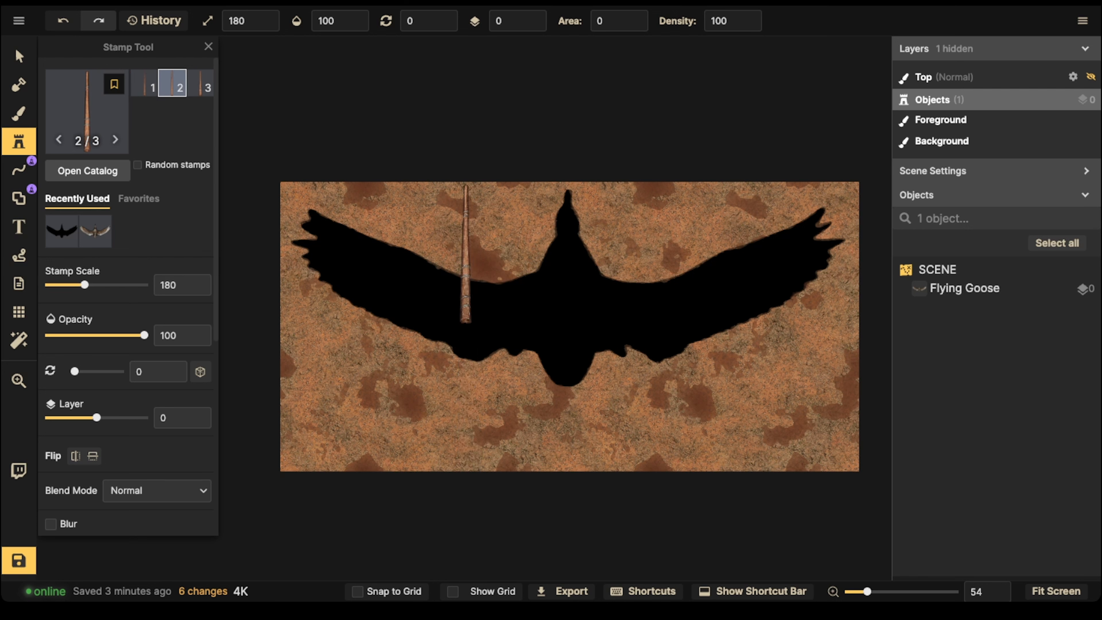
click(200, 83)
scroll(404, 334, down, 5)
scroll(157, 366, down, 7)
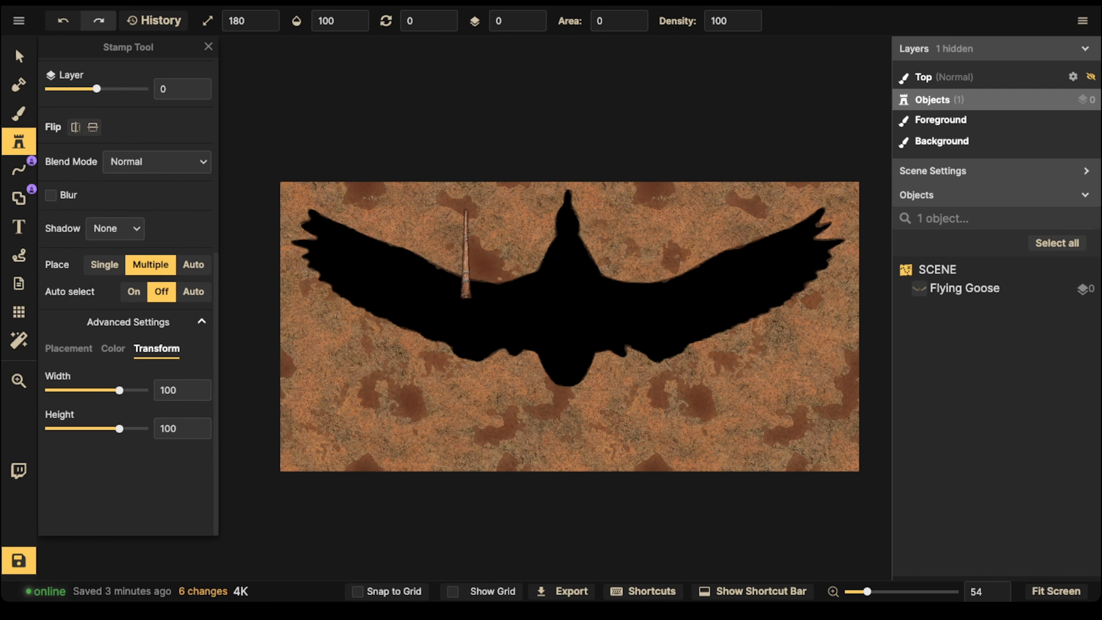
click(113, 349)
drag(100, 467, 47, 467)
Place two black bowsprits at scale 200 and rotation 180 as legs below the inner wings, one on each side of the tail.
click(471, 395)
click(659, 396)
click(19, 57)
drag(341, 213, 700, 373)
drag(651, 326, 650, 326)
Search the stamp catalog for "coral" and choose the second Red Sea Coral variant.
click(18, 141)
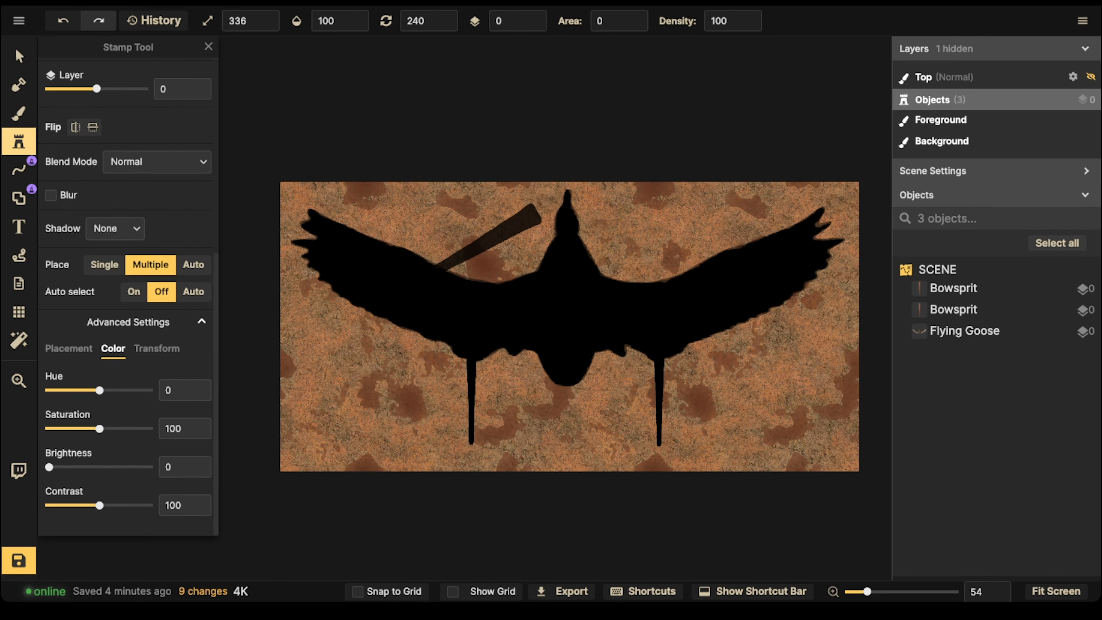
scroll(61, 194, up, 7)
click(89, 83)
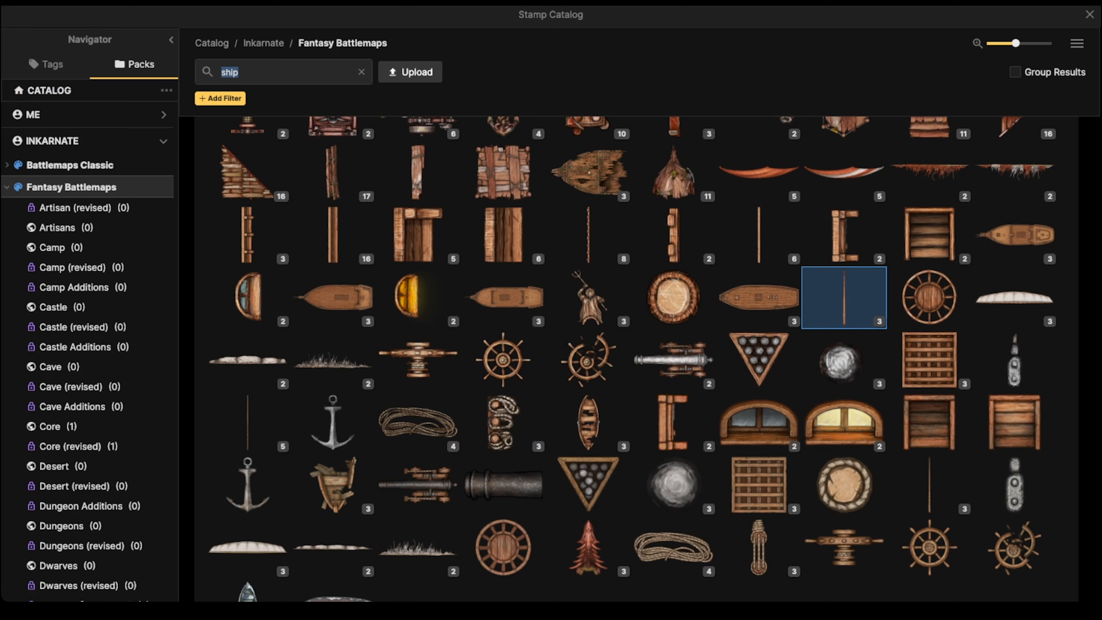
text(coral)
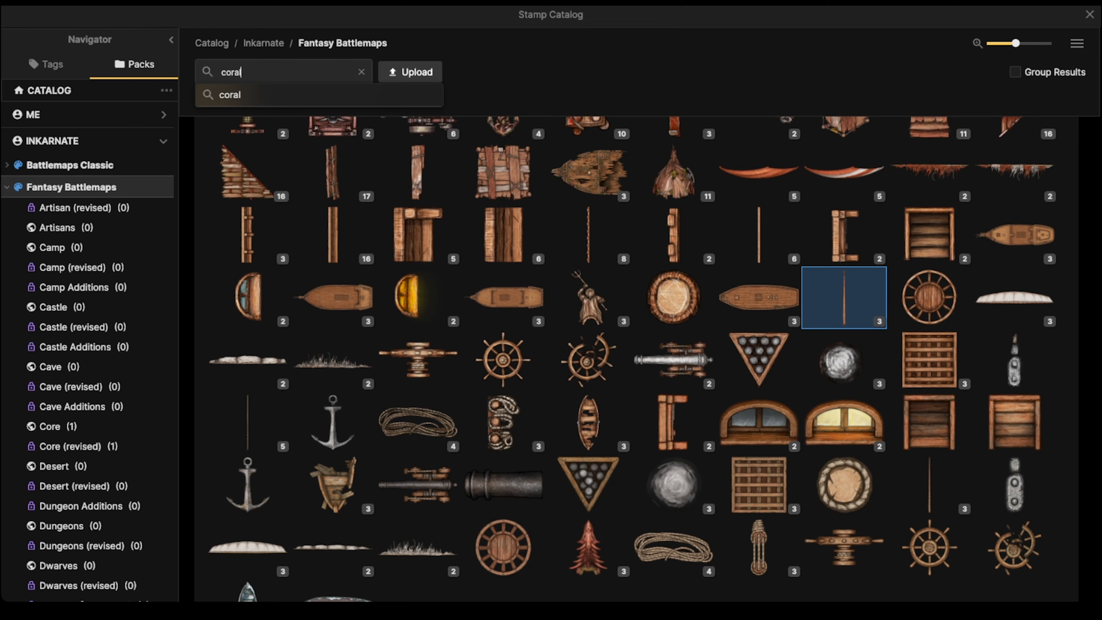
key(Return)
click(332, 197)
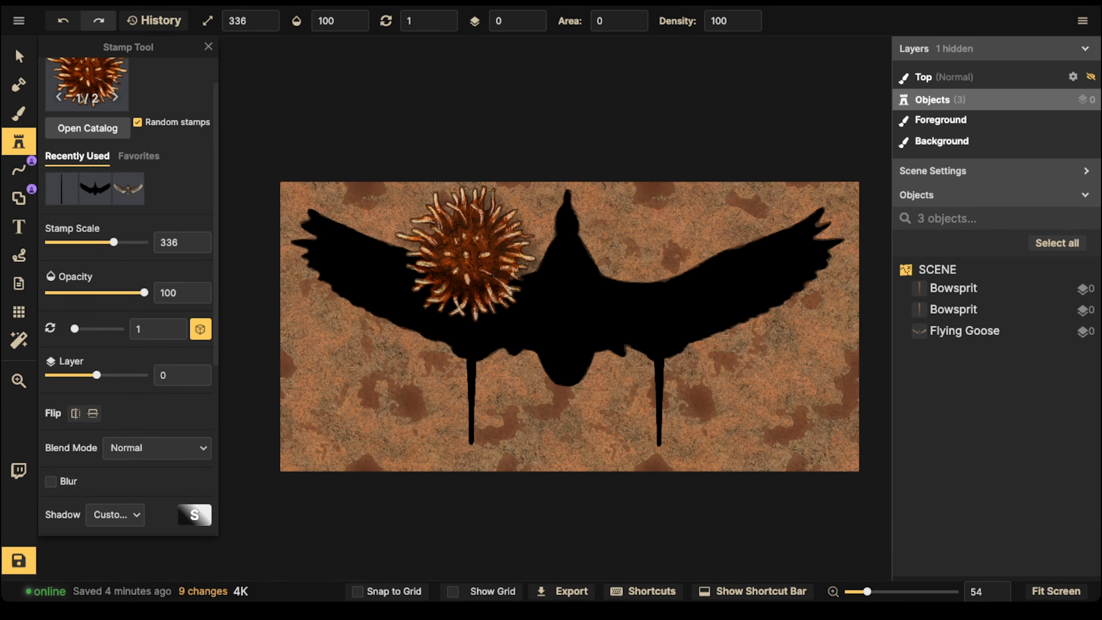
scroll(169, 100, up, 1)
click(172, 83)
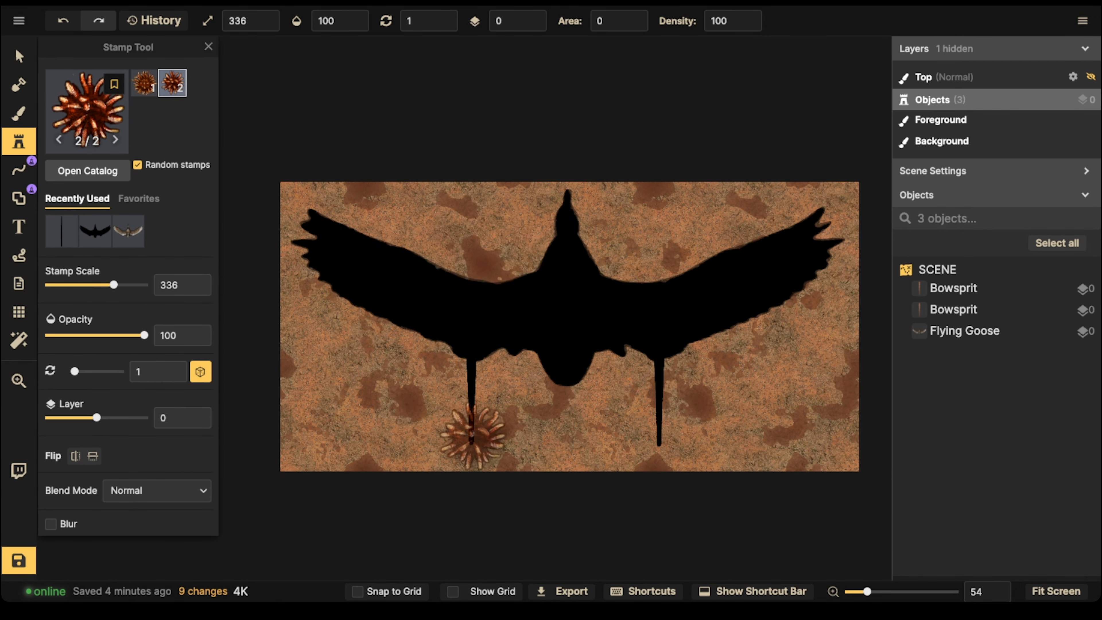
Scale the coral to 116, set its brightness to 0 and place one as a foot at the end of each leg.
scroll(471, 438, down, 4)
scroll(471, 438, down, 4)
scroll(469, 336, down, 5)
scroll(128, 391, down, 8)
drag(99, 467, 49, 467)
click(472, 446)
click(660, 446)
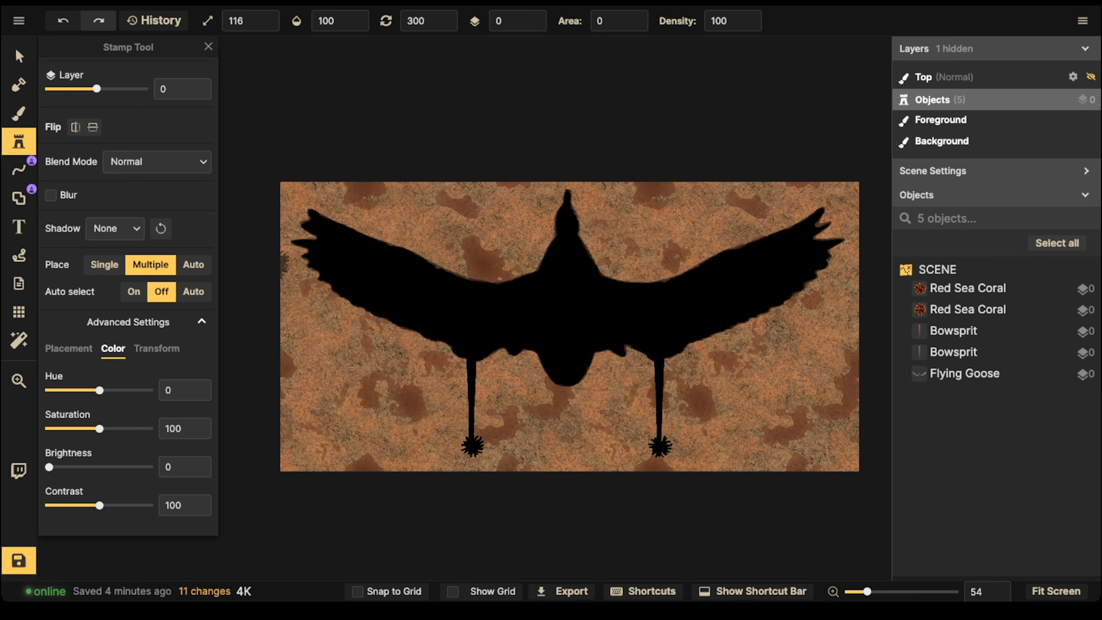
Select the goose and the left bowsprit leg in turn to check which objects form the silhouette.
click(19, 56)
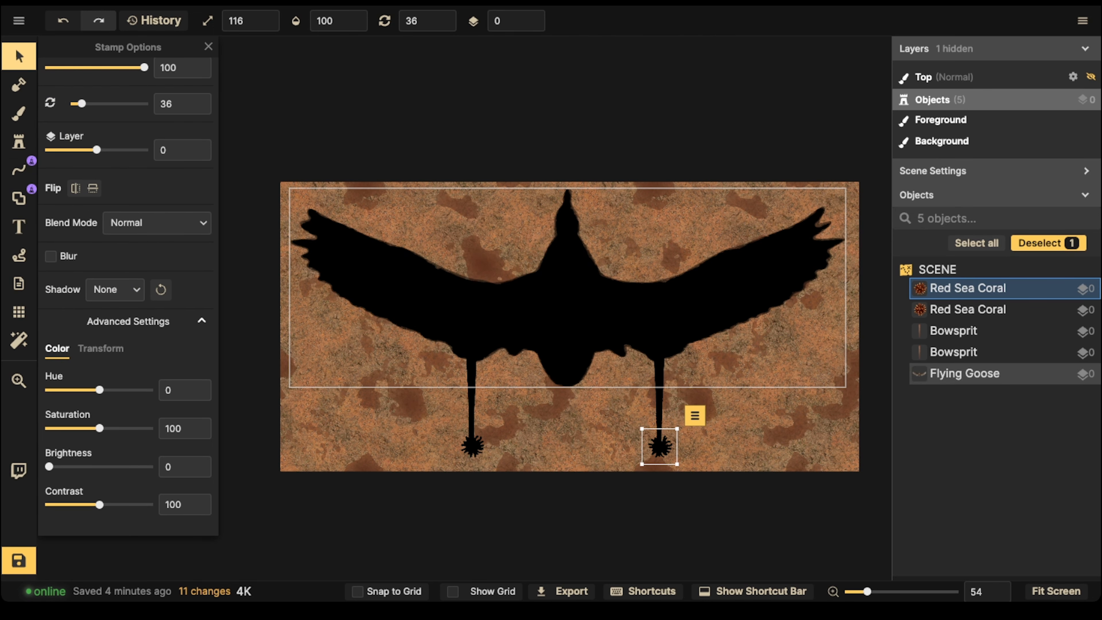
click(964, 374)
click(953, 352)
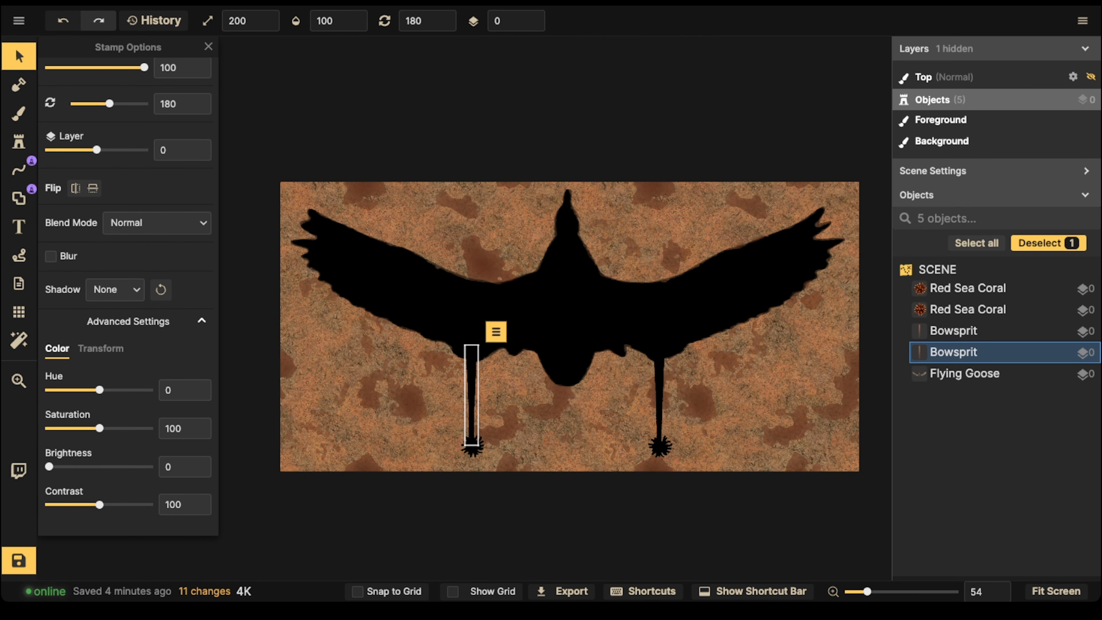
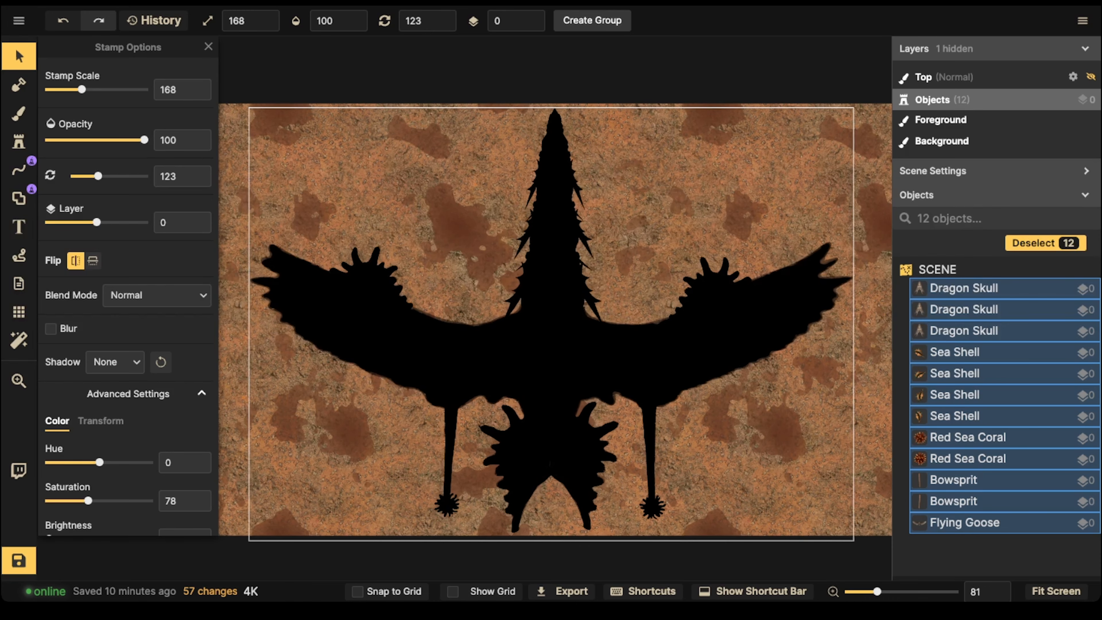
Duplicate the goose silhouette and place the copy slightly above the original to make the wings deeper.
scroll(626, 366, down, 3)
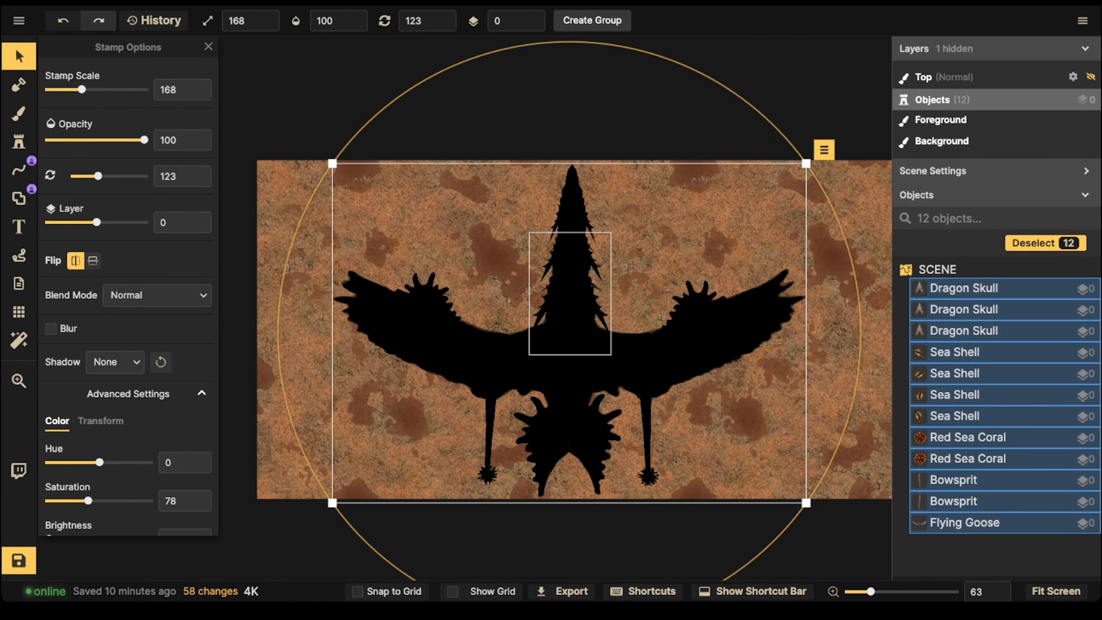
key(Escape)
click(435, 343)
key(ctrl+c)
key(ctrl+v)
Move both spiky sea shells up onto the upper edges of the deepened wings and deselect them.
drag(436, 325, 441, 276)
key(Escape)
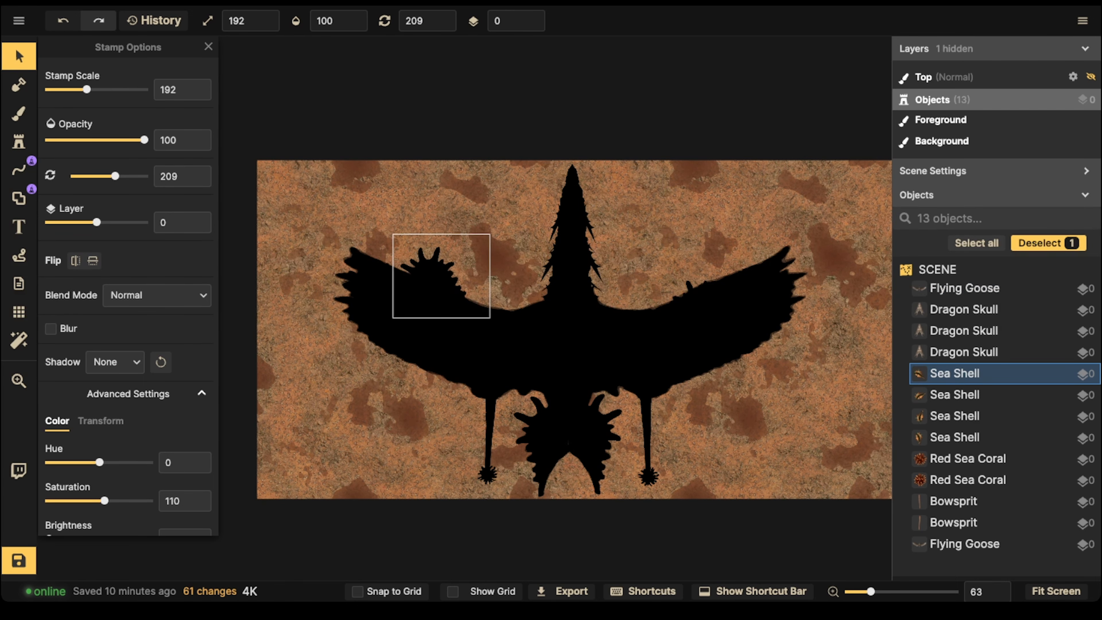
drag(684, 311, 685, 282)
click(438, 277)
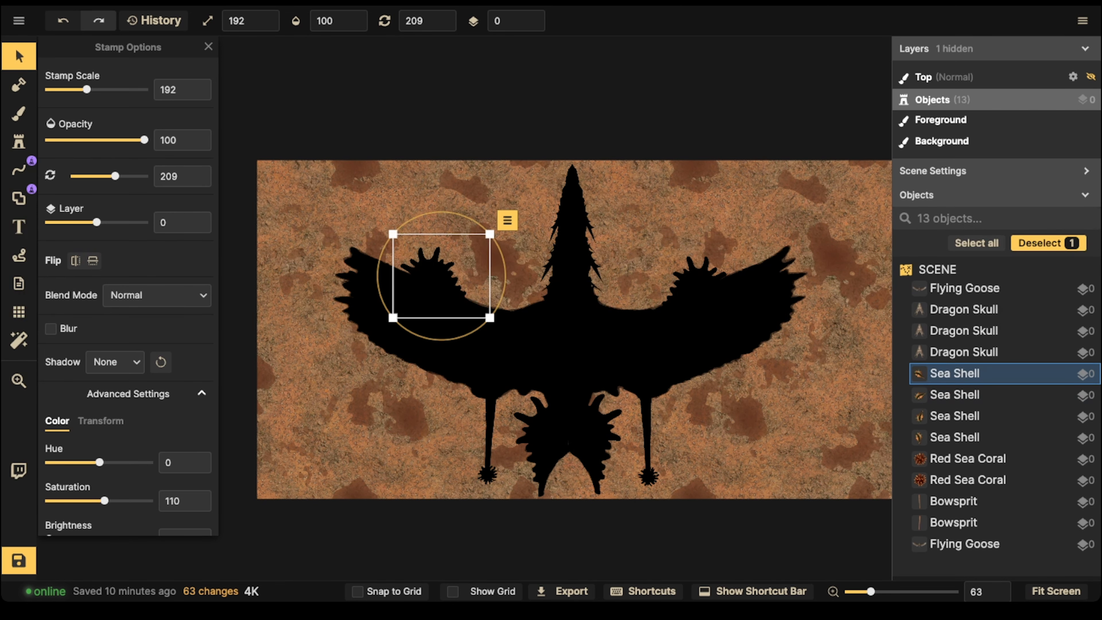
drag(438, 278, 435, 279)
click(503, 278)
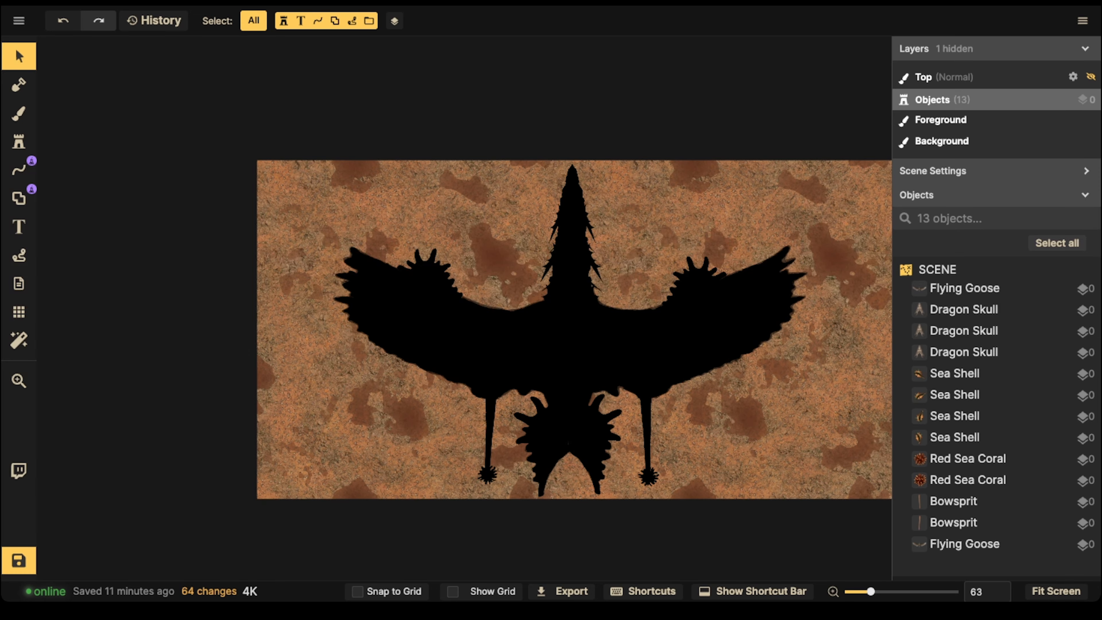
Search the stamp catalog for "metal" and browse the results for a shape that suits the wing feathers.
scroll(419, 277, up, 3)
key(space)
drag(530, 331, 376, 279)
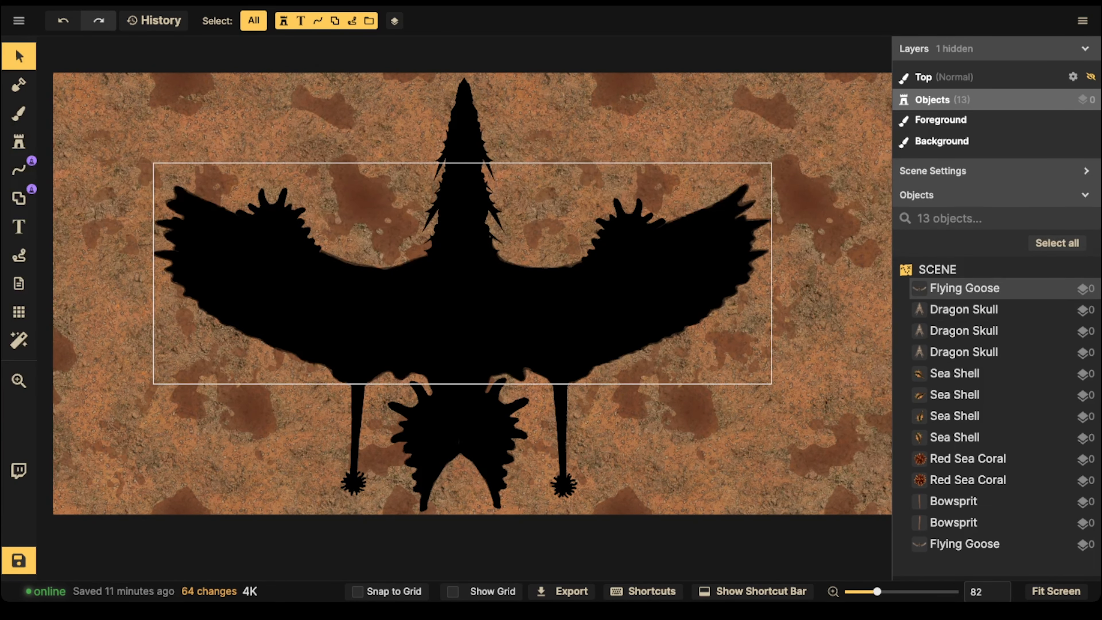
click(18, 143)
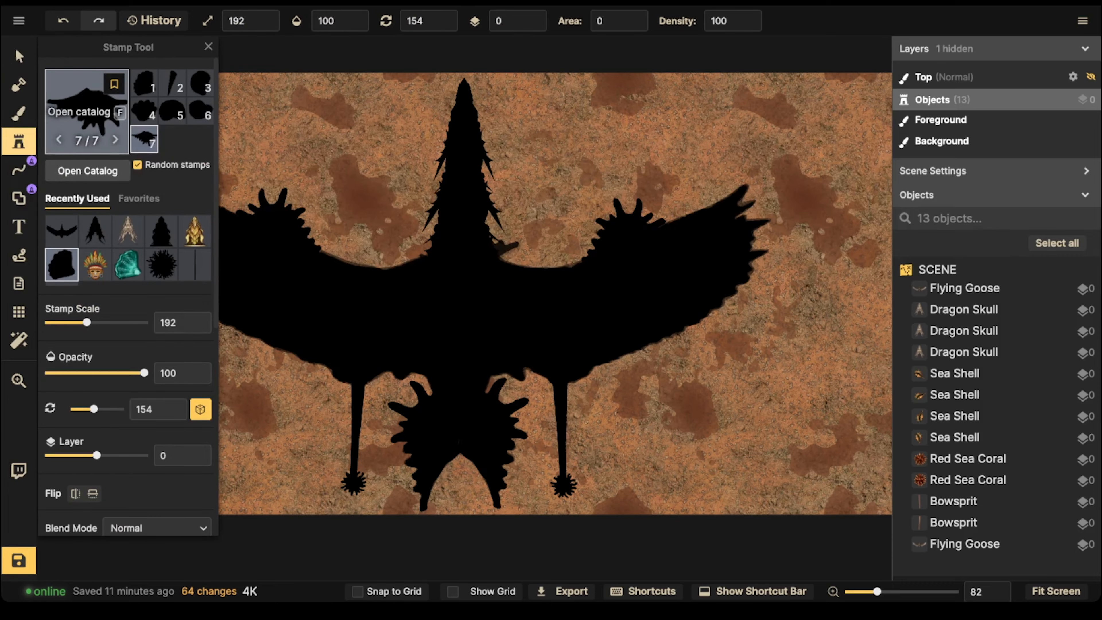
text(f)
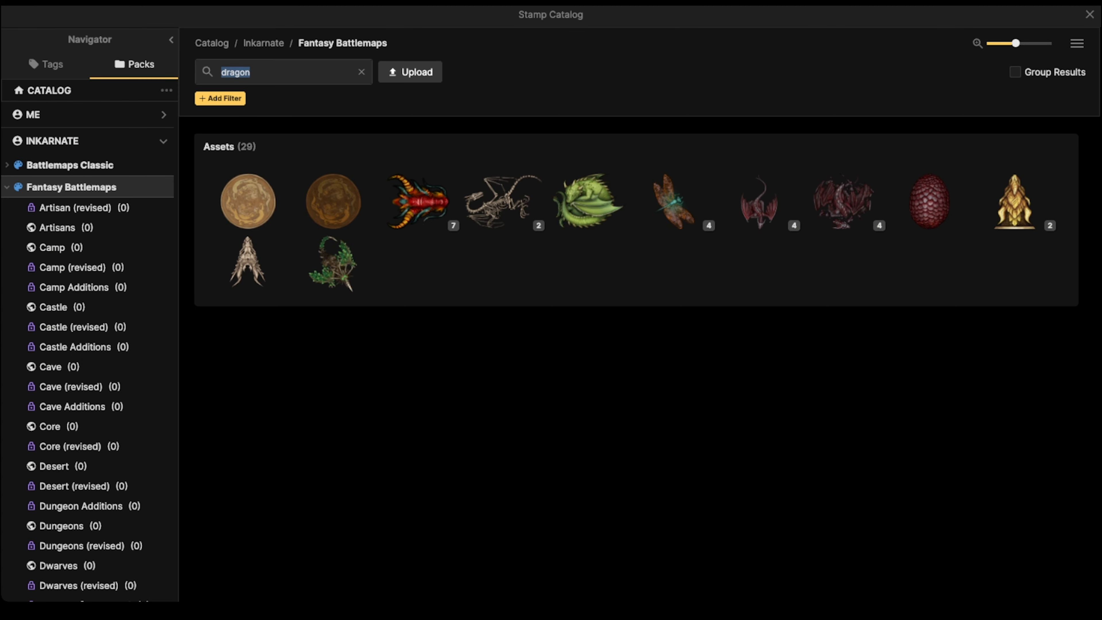
text(metal)
key(Return)
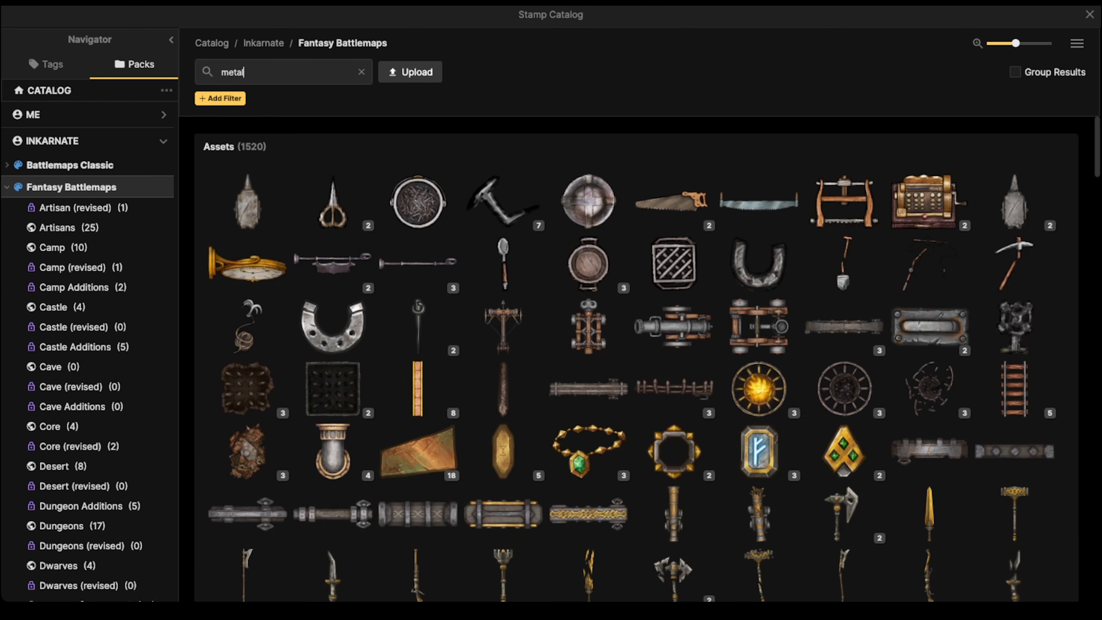
scroll(503, 300, down, 9)
scroll(503, 300, down, 10)
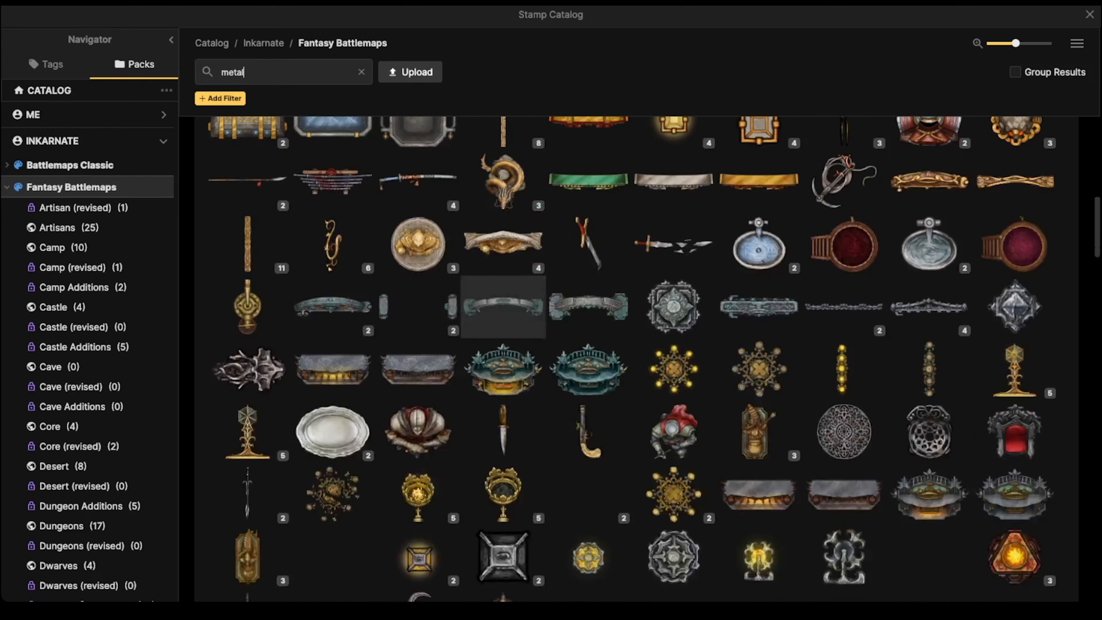
key(Escape)
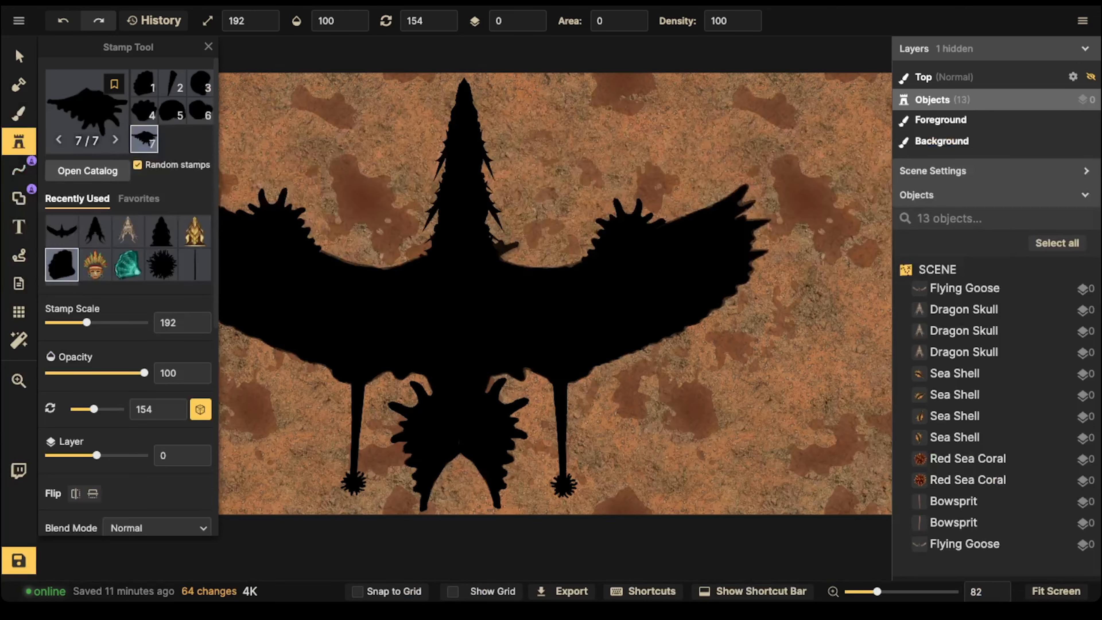
Search the stamp catalog for "steampunk" and choose the pointed shard, variant 2 of 10, from the metal debris stamps.
click(83, 112)
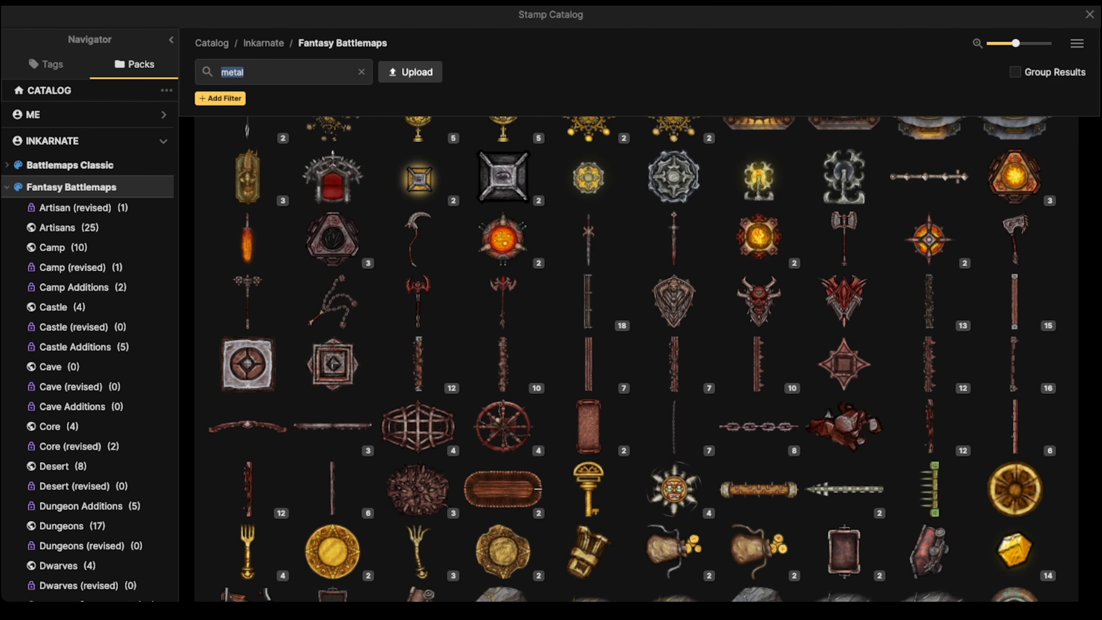
text(steampunk)
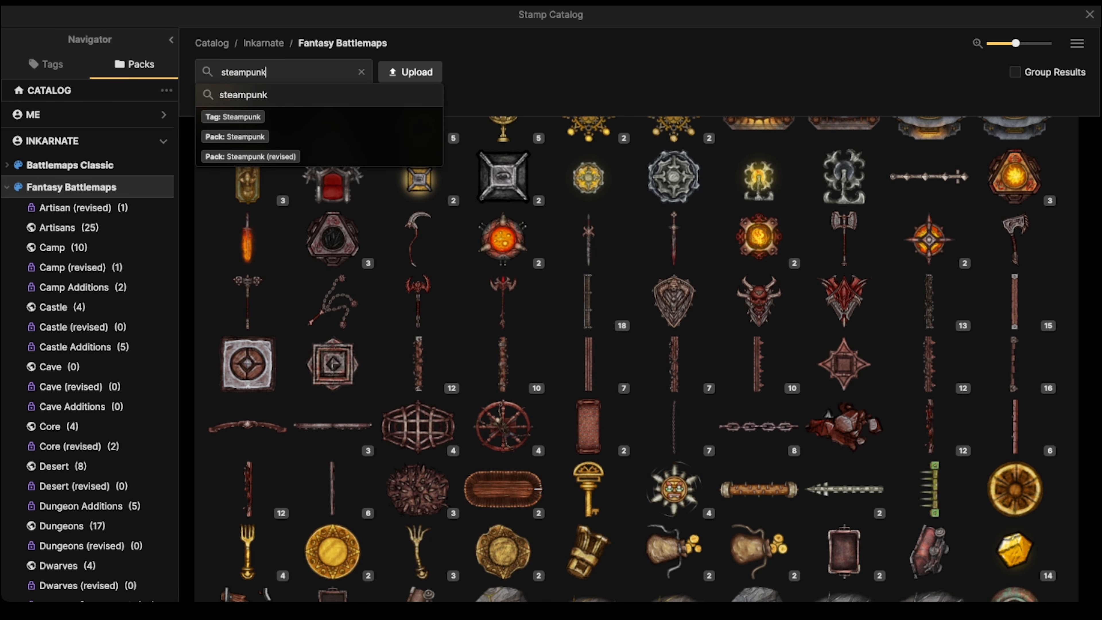
key(Return)
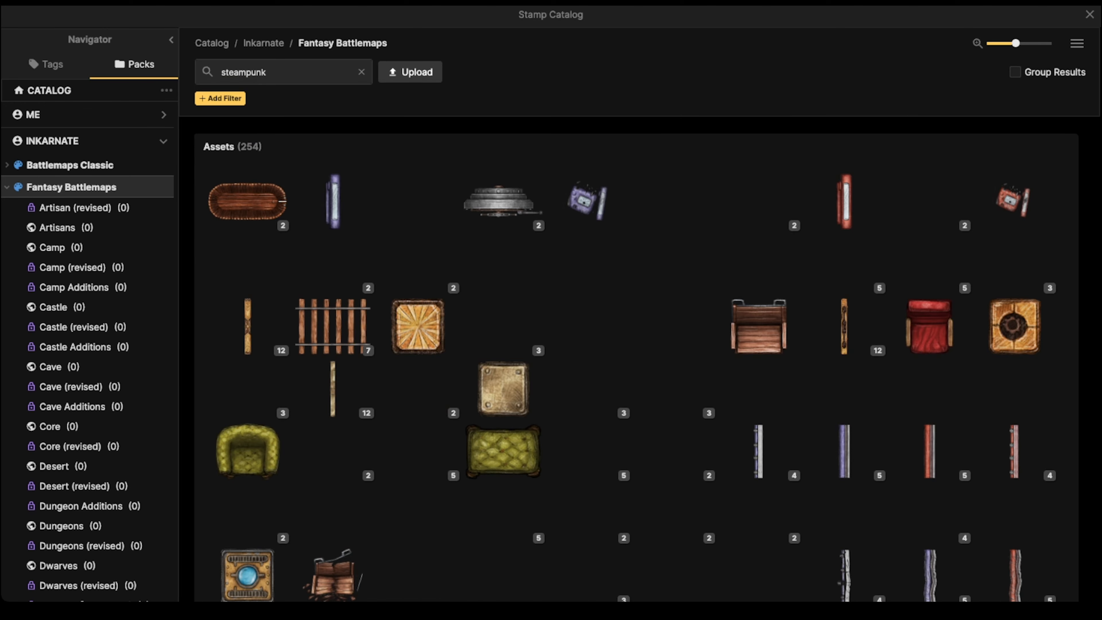
scroll(333, 478, down, 5)
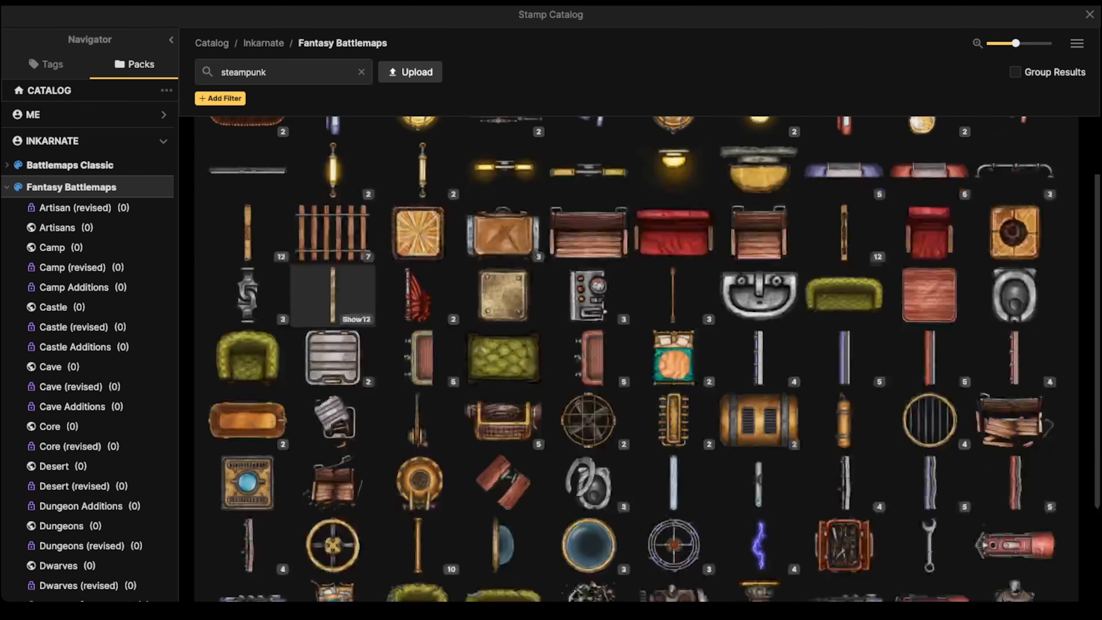
click(333, 542)
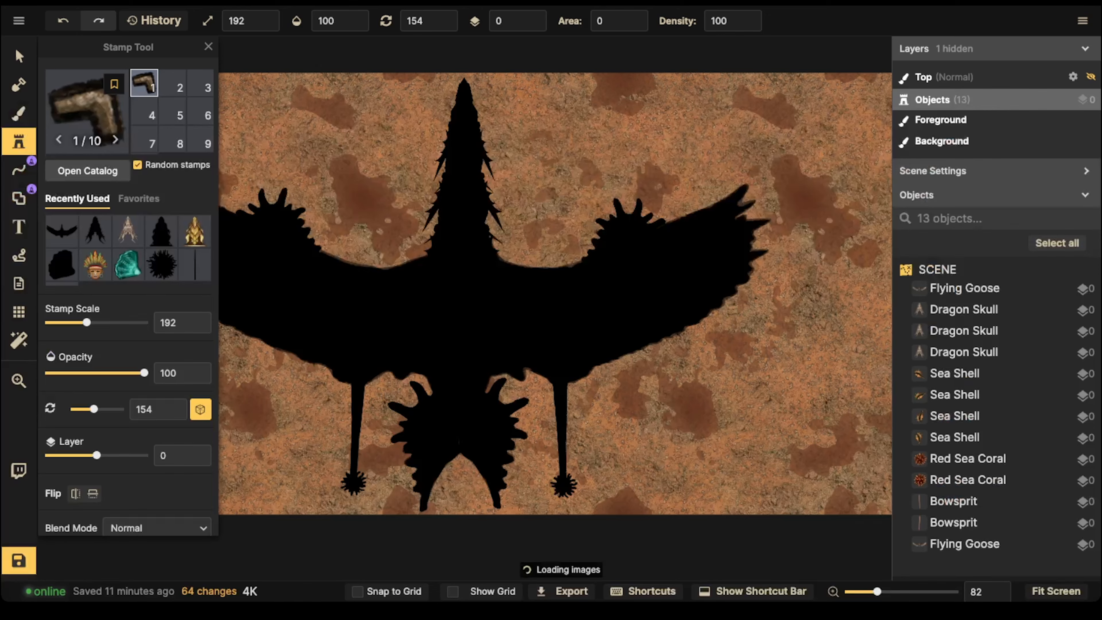
click(173, 83)
Place the metal shard as a feather at the left wing's upper tip with scale 312 and rotation 319.
drag(285, 196, 523, 240)
scroll(380, 245, up, 3)
scroll(380, 244, up, 3)
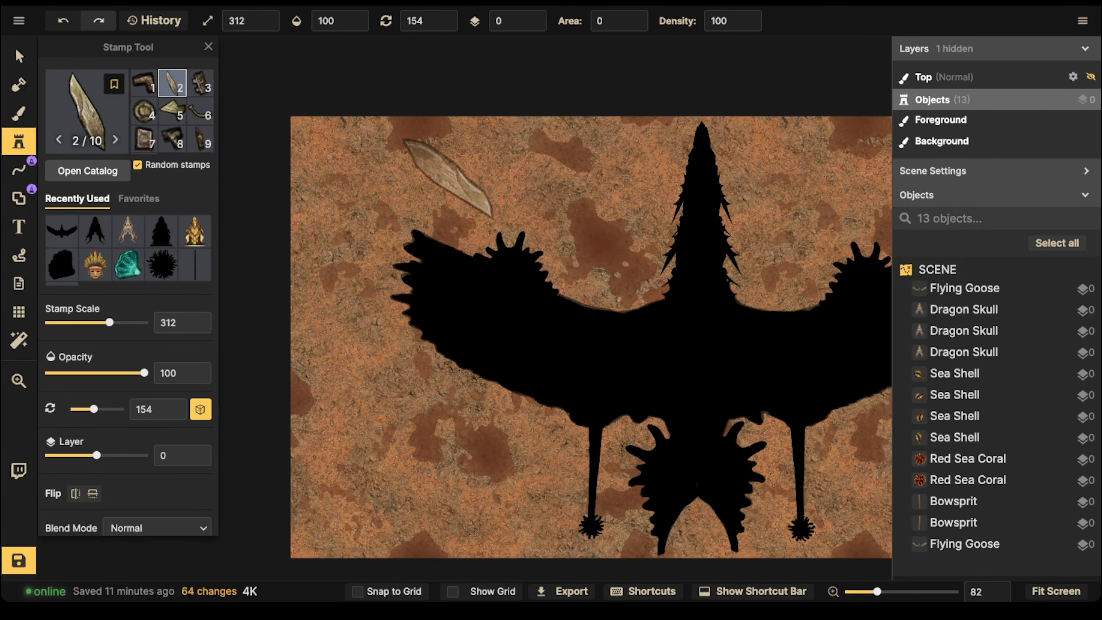
scroll(434, 181, down, 15)
scroll(403, 183, up, 3)
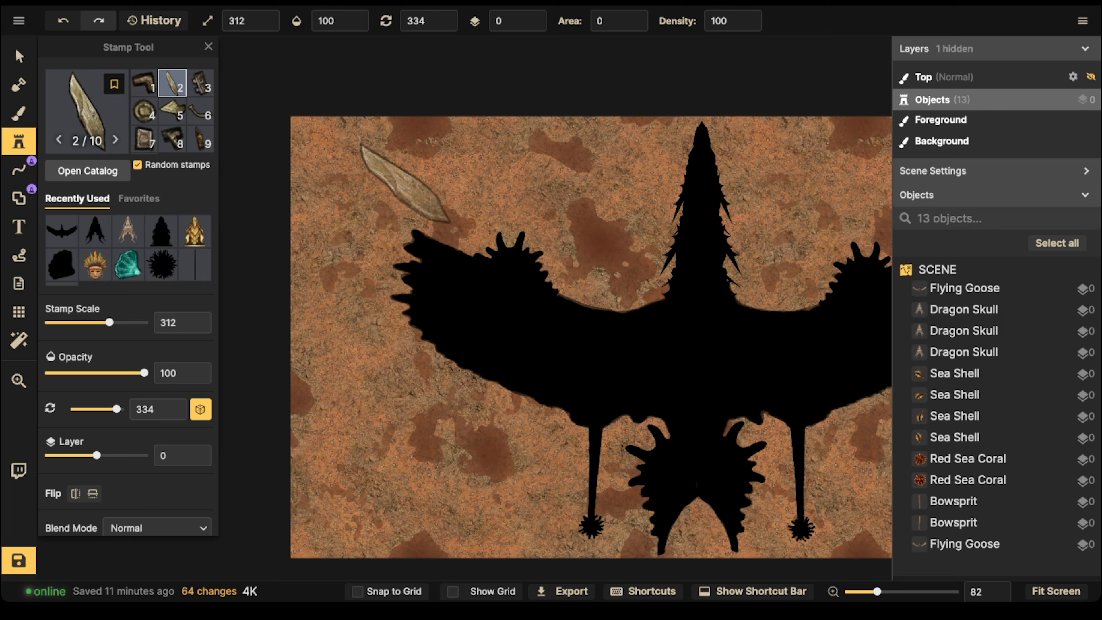
scroll(390, 195, down, 1)
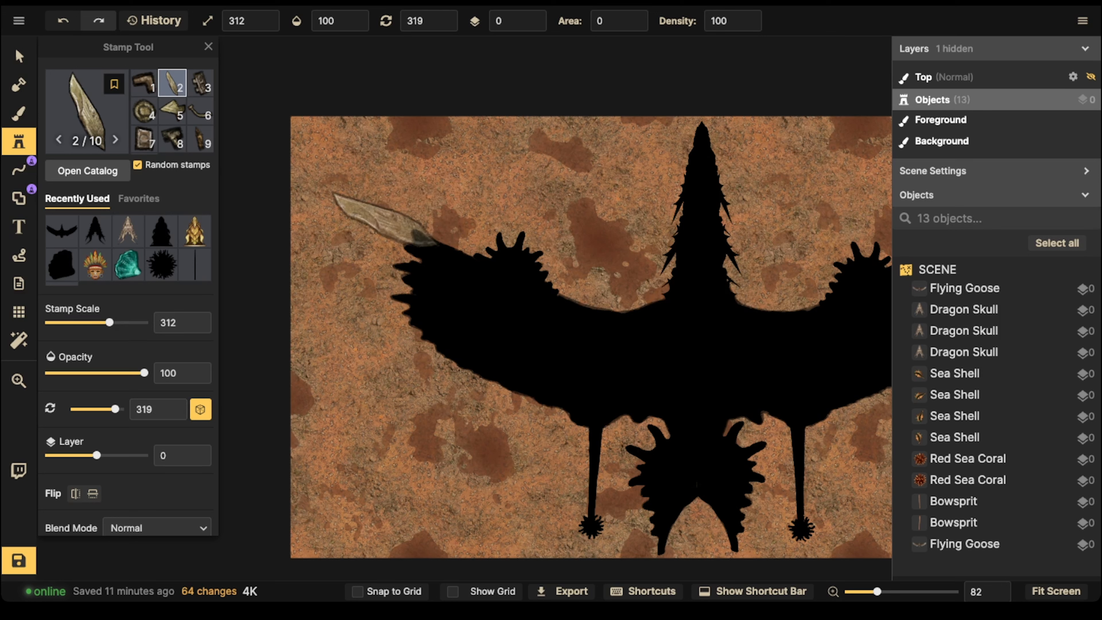
click(390, 232)
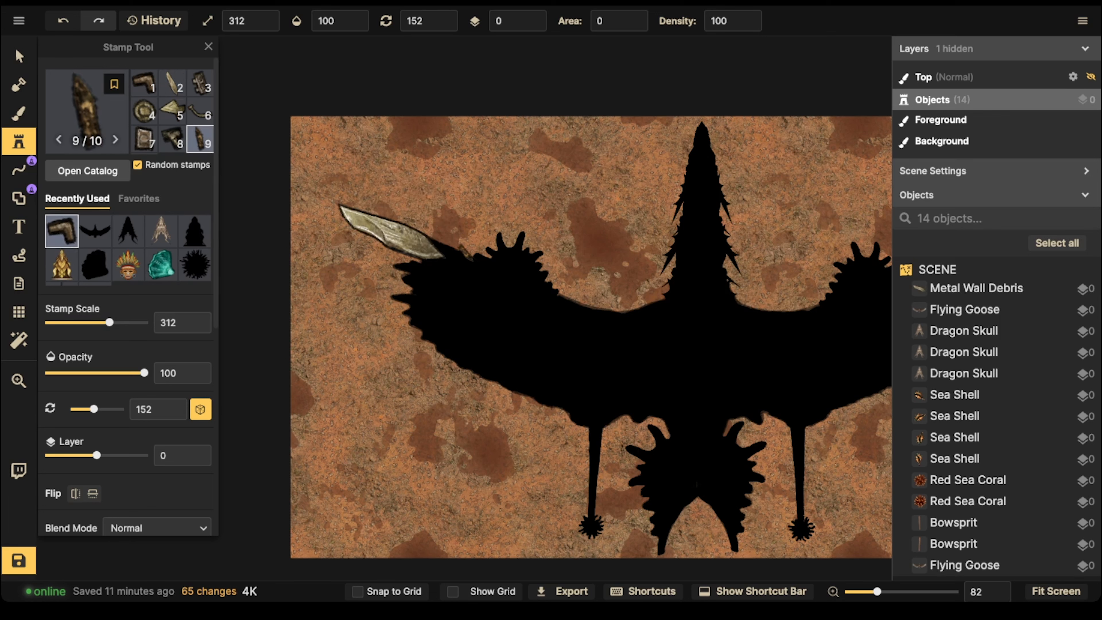
Set the placed feather's brightness to 0 and enlarge it to scale 392.
click(19, 56)
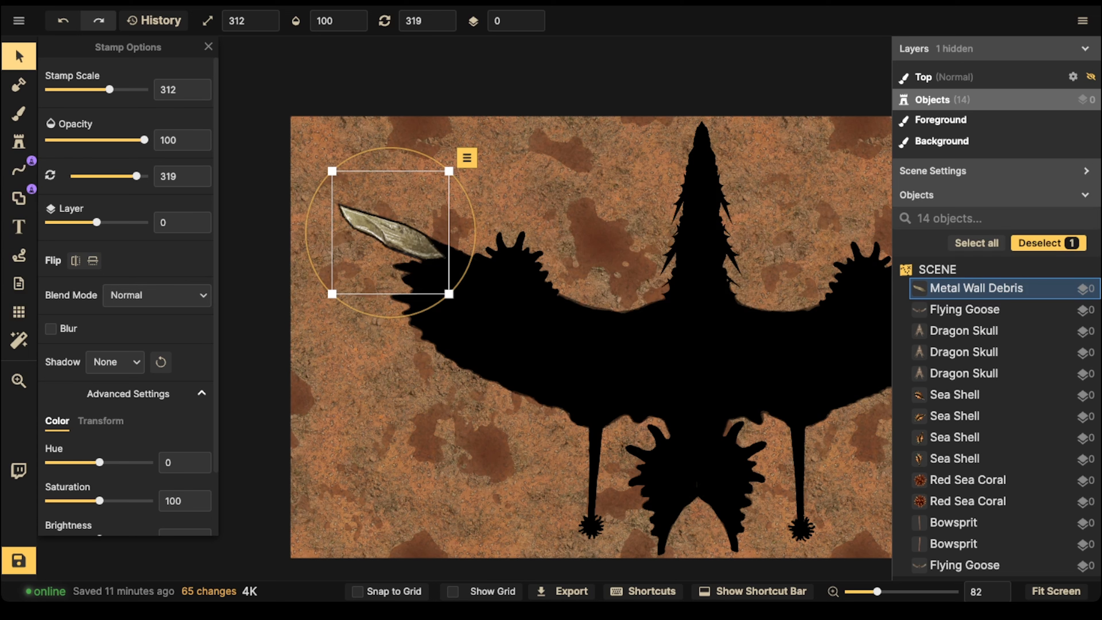
scroll(128, 295, down, 2)
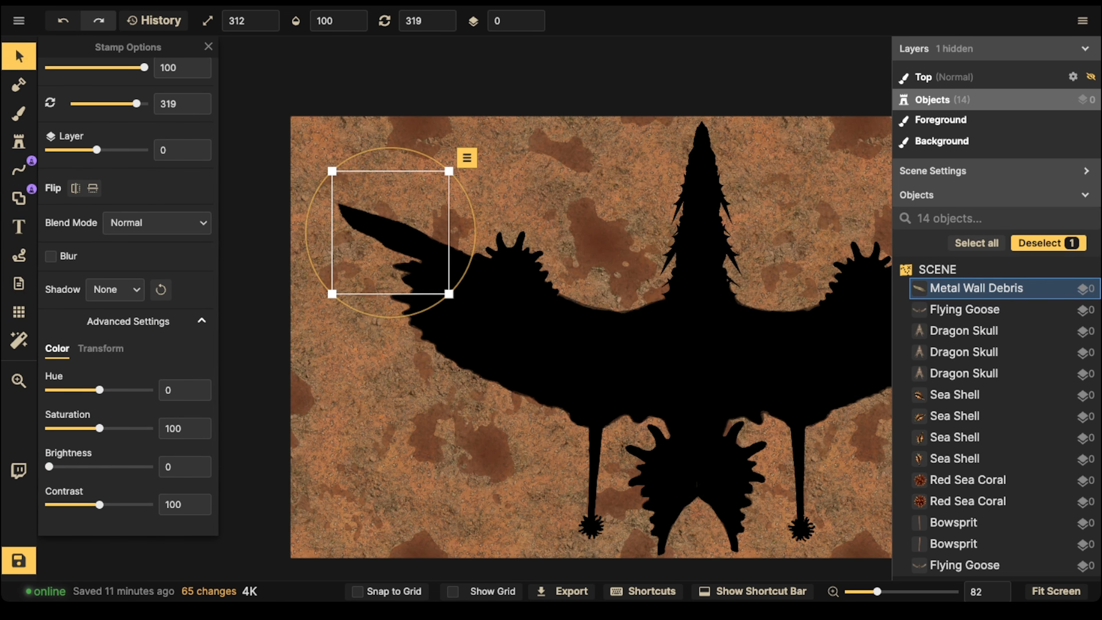
drag(391, 233, 389, 233)
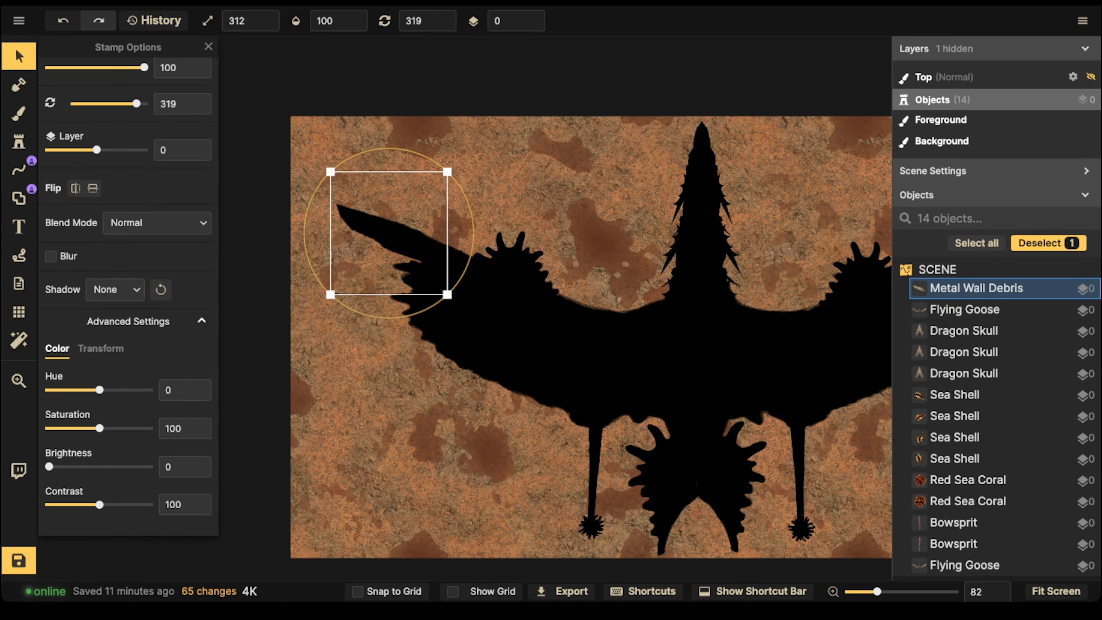
drag(446, 172, 464, 156)
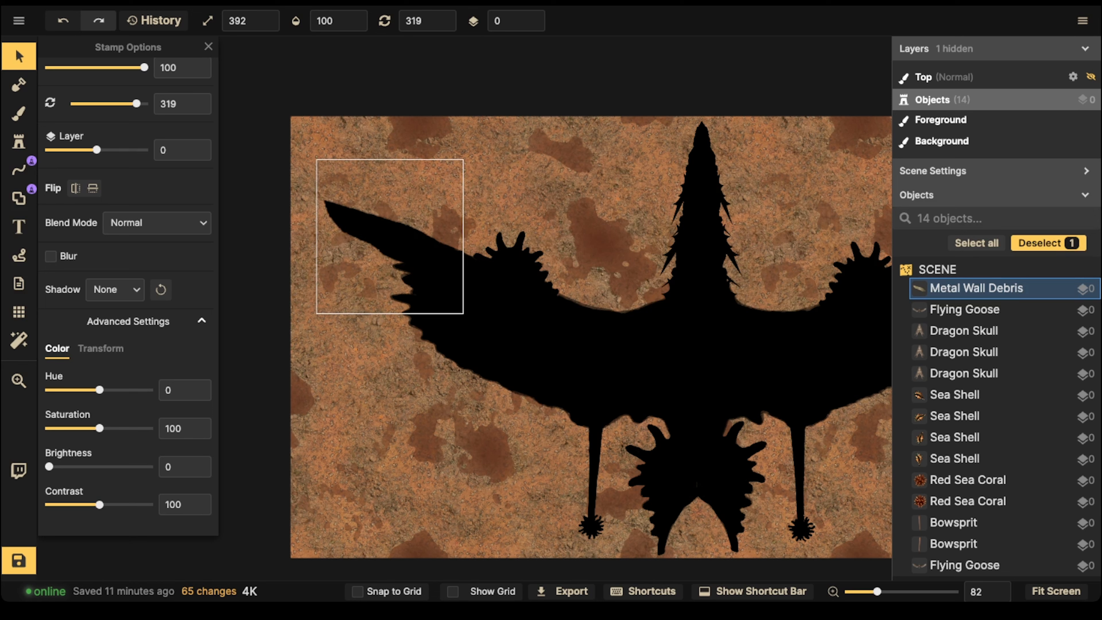
Duplicate the black feather, reduce the copy to scale 332 and place it on the left wing below the first.
key(ctrl+c)
key(ctrl+v)
scroll(396, 292, down, 6)
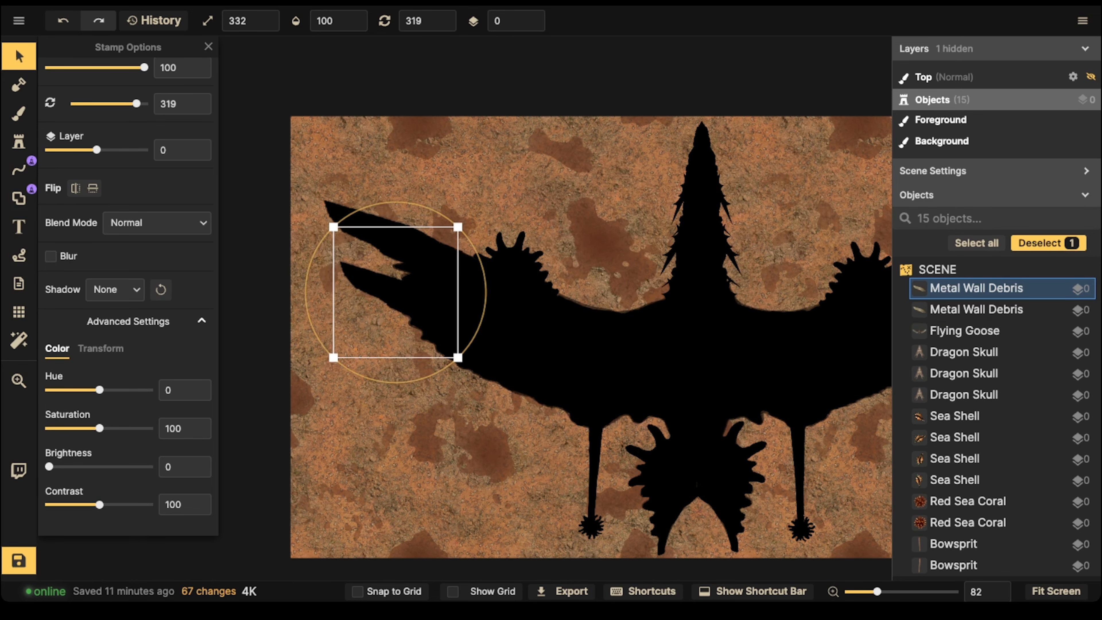
drag(395, 292, 399, 281)
Paste a third feather below the others, and move the second outward with scale 402 and rotation 304.
key(ctrl+c)
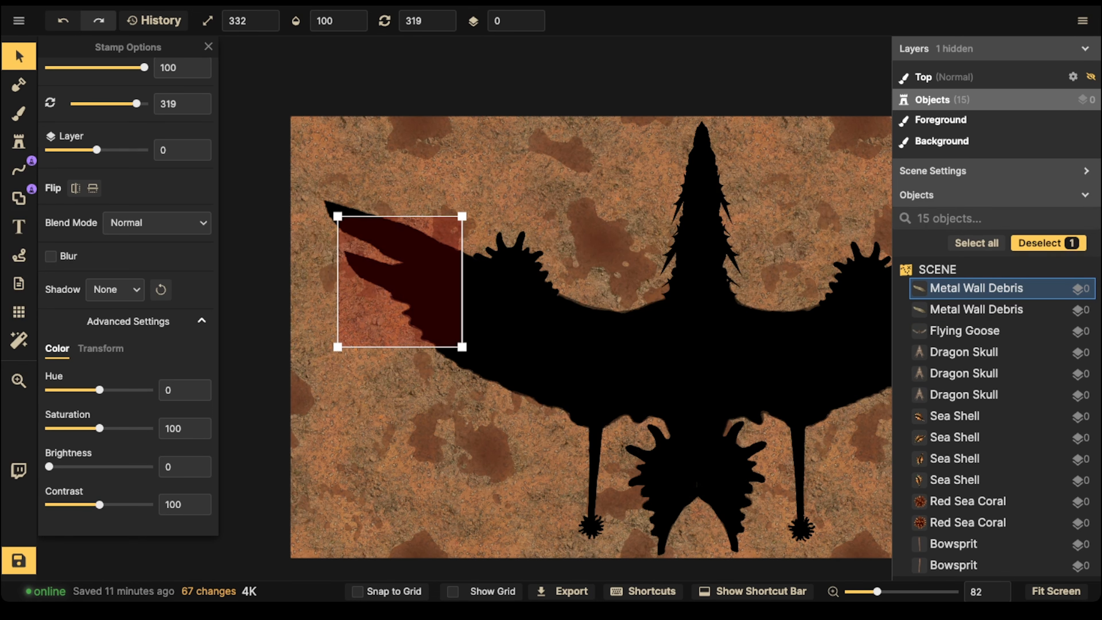
key(ctrl+v)
scroll(392, 322, down, 3)
drag(393, 322, 348, 267)
click(391, 280)
scroll(341, 270, down, 6)
scroll(340, 271, up, 4)
scroll(340, 270, up, 6)
scroll(346, 267, down, 3)
scroll(346, 266, up, 3)
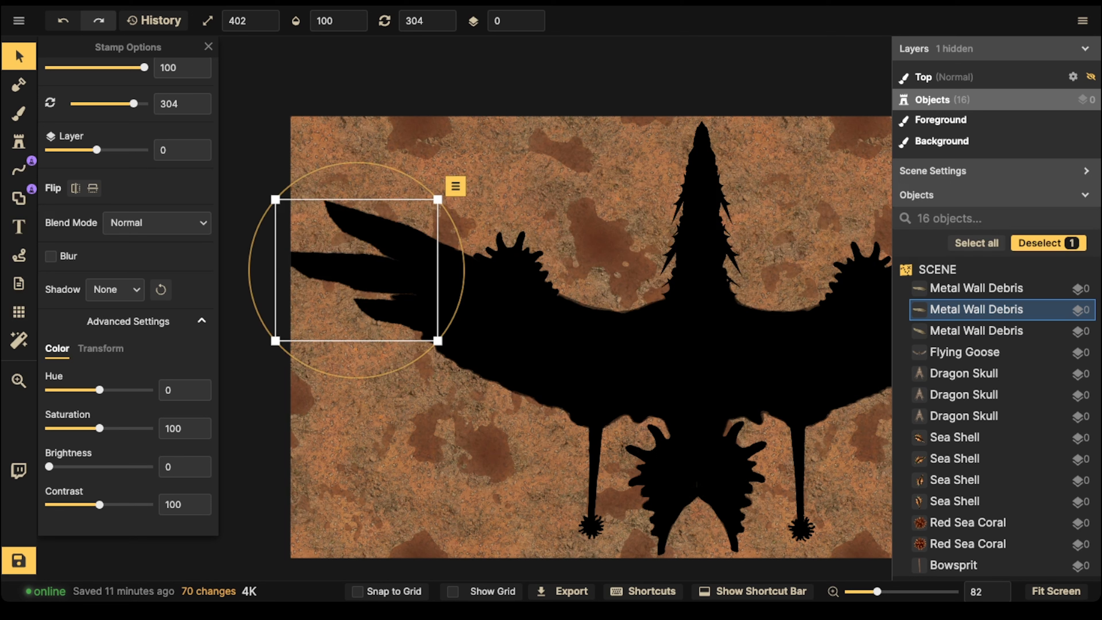
Add a fourth feather at scale 352 and rotation 304 below the third on the left wing's outer edge.
click(390, 312)
key(ctrl+v)
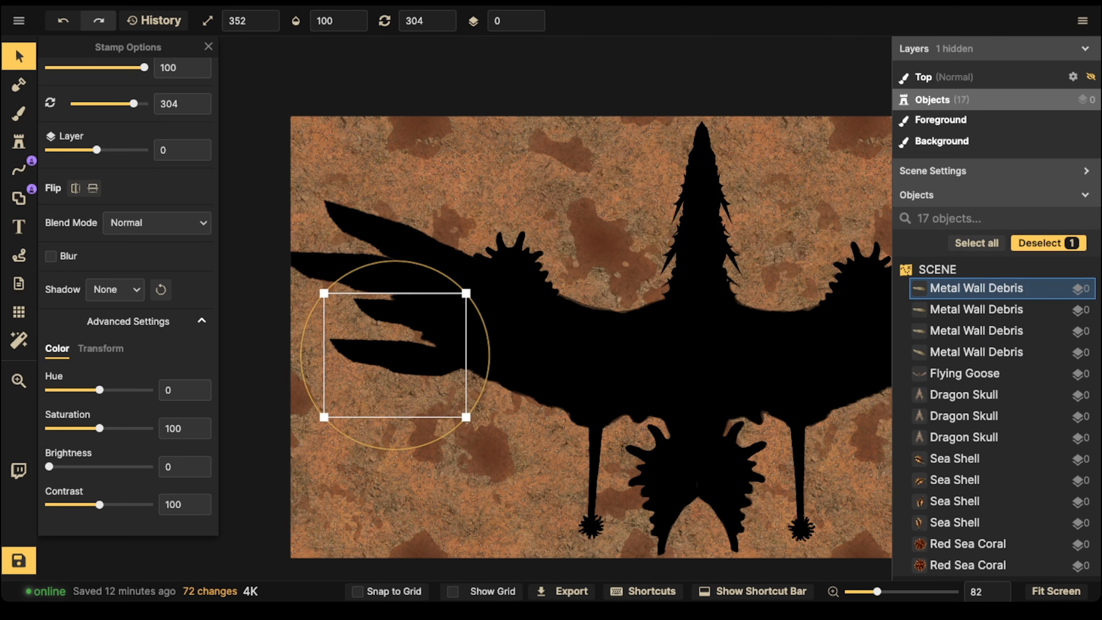
scroll(396, 355, down, 6)
scroll(395, 355, up, 2)
drag(396, 355, 414, 339)
scroll(416, 335, up, 3)
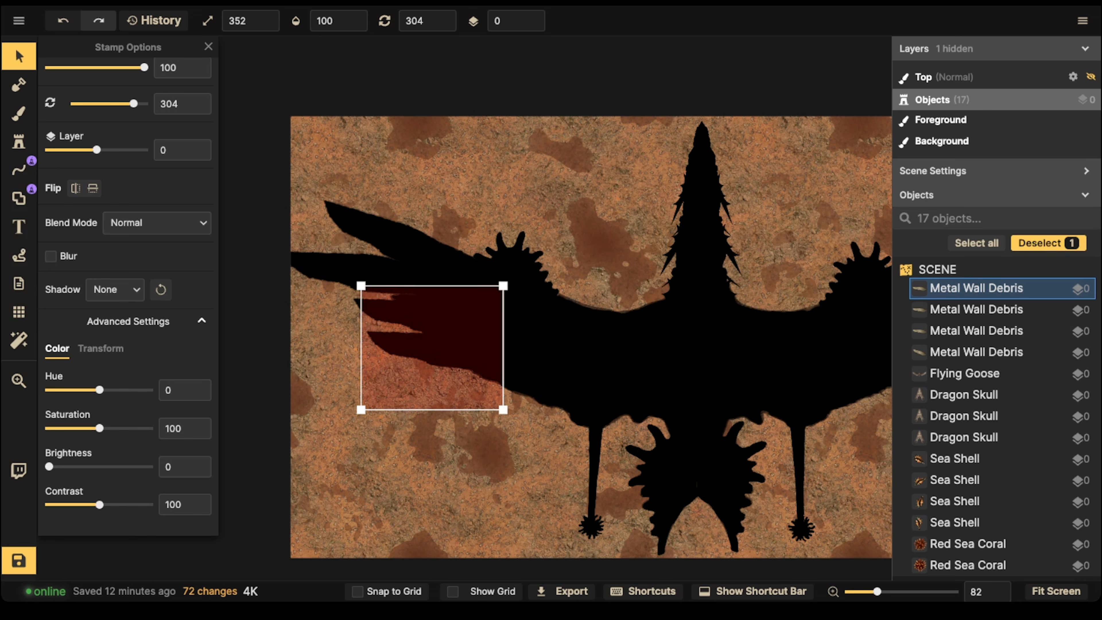
drag(432, 348, 432, 347)
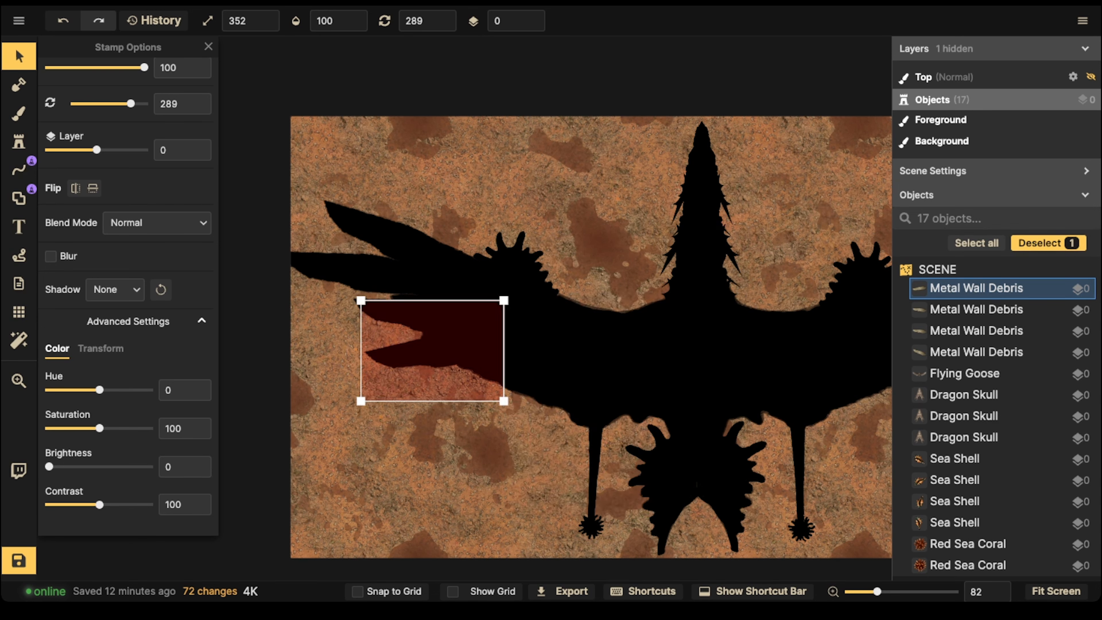
scroll(432, 350, up, 3)
Add a fifth feather on the left wing's lower edge near the leg, flipped horizontally and rotated to 244.
key(ctrl+c)
key(ctrl+v)
drag(483, 393, 525, 383)
scroll(466, 252, up, 5)
scroll(479, 366, down, 3)
scroll(489, 352, up, 1)
key(f)
scroll(413, 421, down, 4)
scroll(491, 376, up, 2)
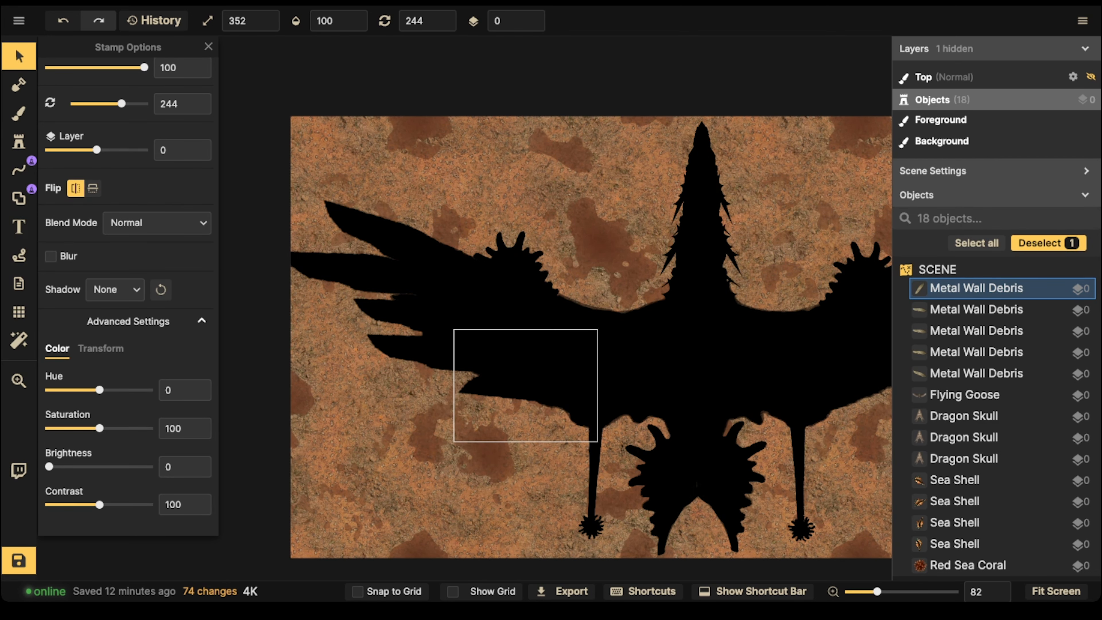
Select all five feathers of the left wing and move them slightly inward and down.
scroll(417, 286, down, 2)
scroll(494, 338, down, 1)
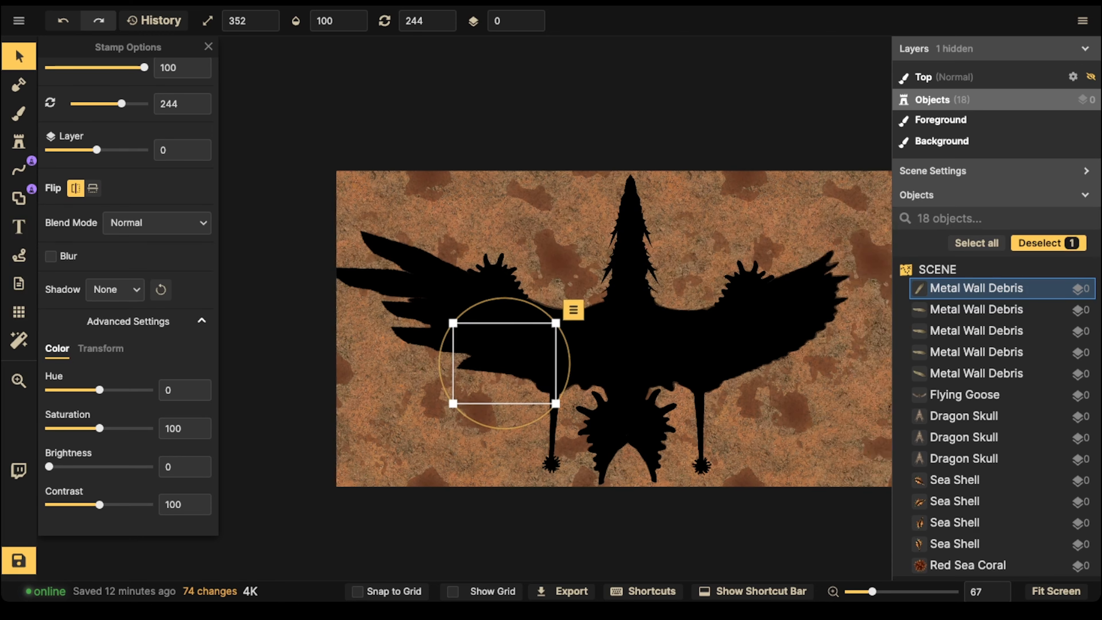
shift+click(422, 311)
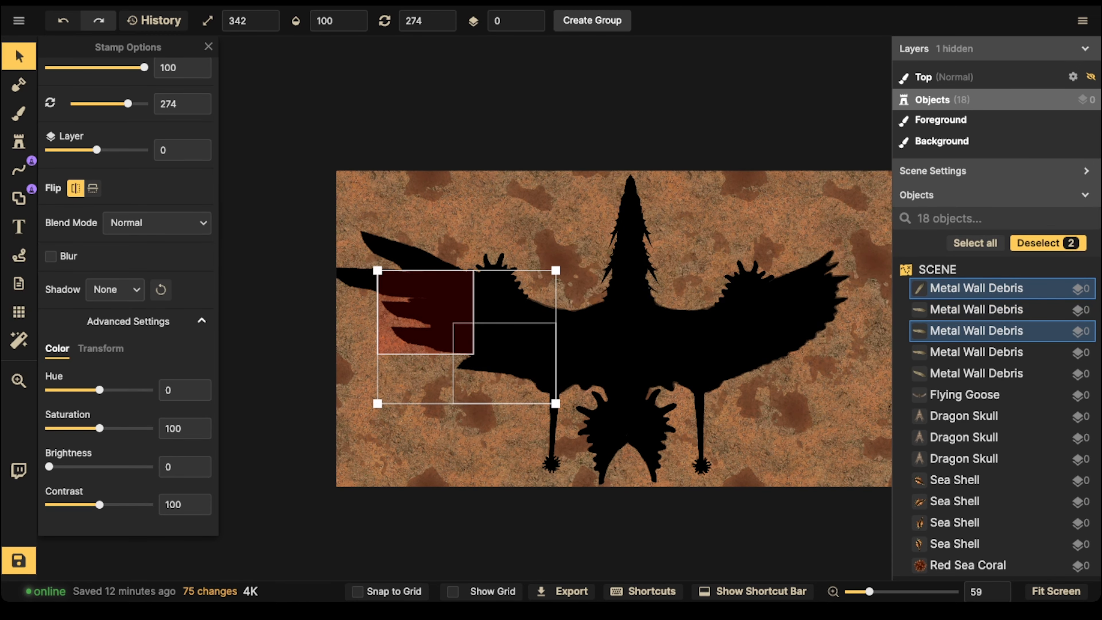
shift+click(420, 336)
shift+click(384, 281)
shift+click(397, 250)
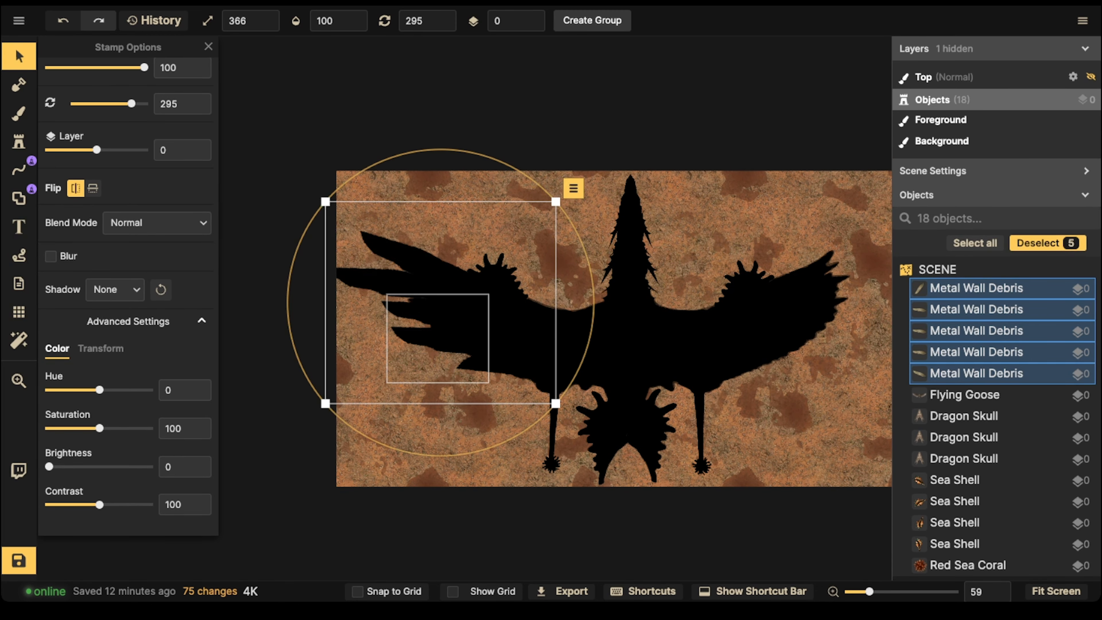
drag(443, 338, 451, 345)
Duplicate the five feathers as a group, flip it horizontally onto the right wing and ungroup it.
key(ctrl+c)
key(ctrl+v)
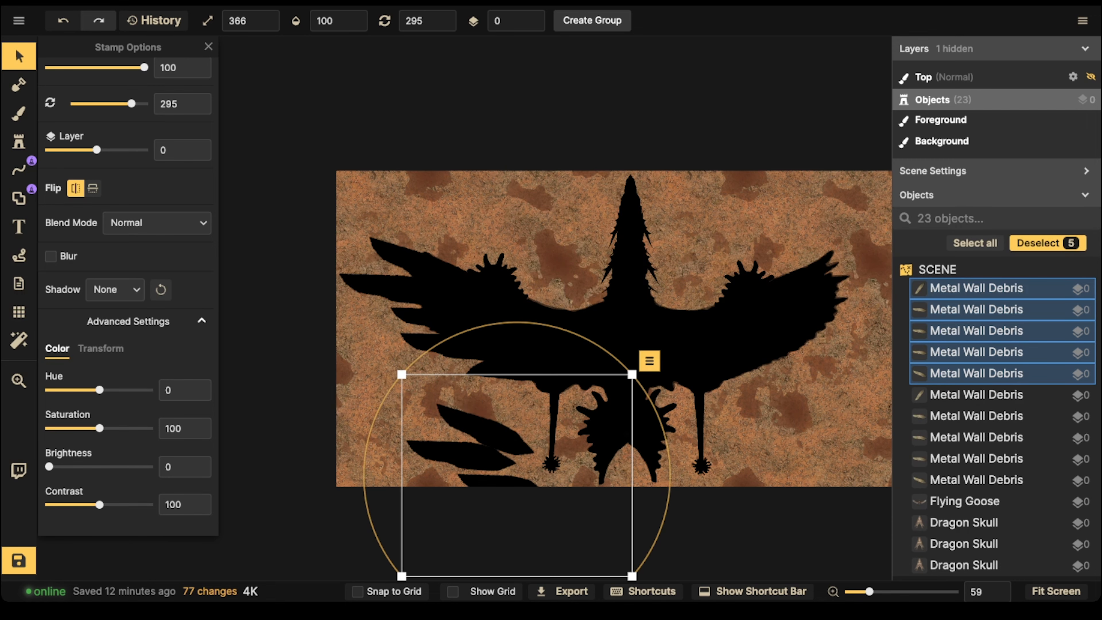
key(ctrl+g)
click(632, 352)
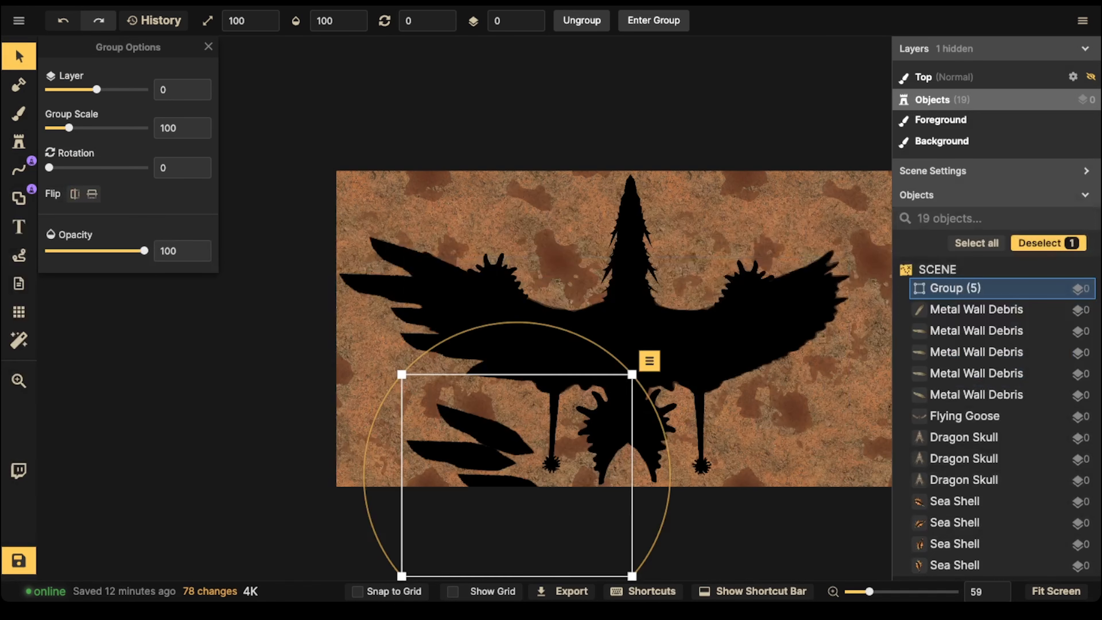
drag(521, 463, 833, 313)
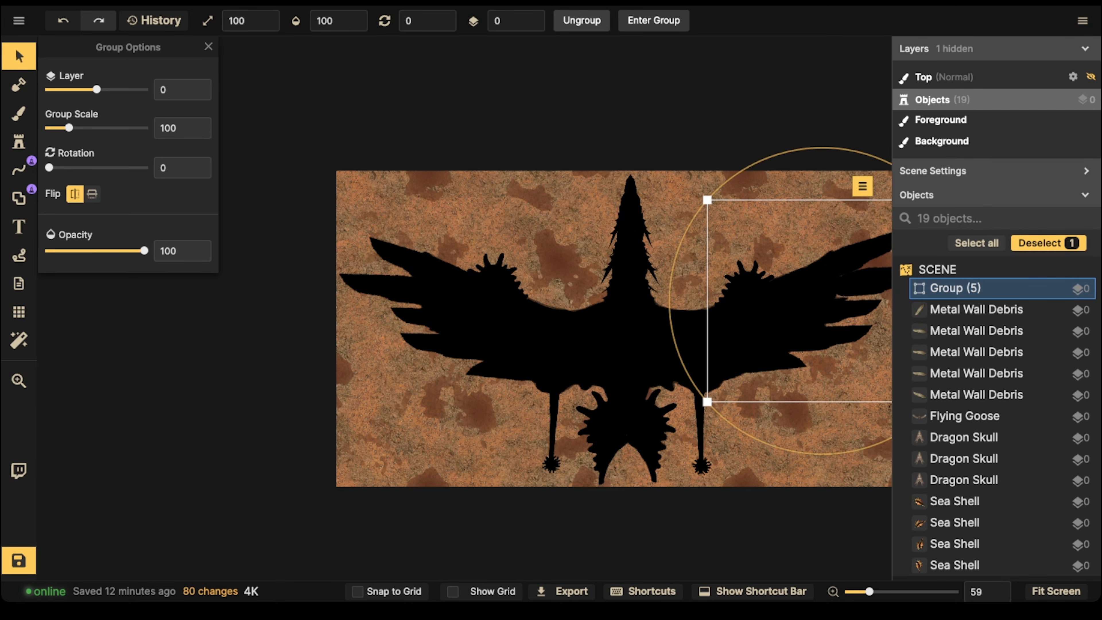
key(ctrl+shift+g)
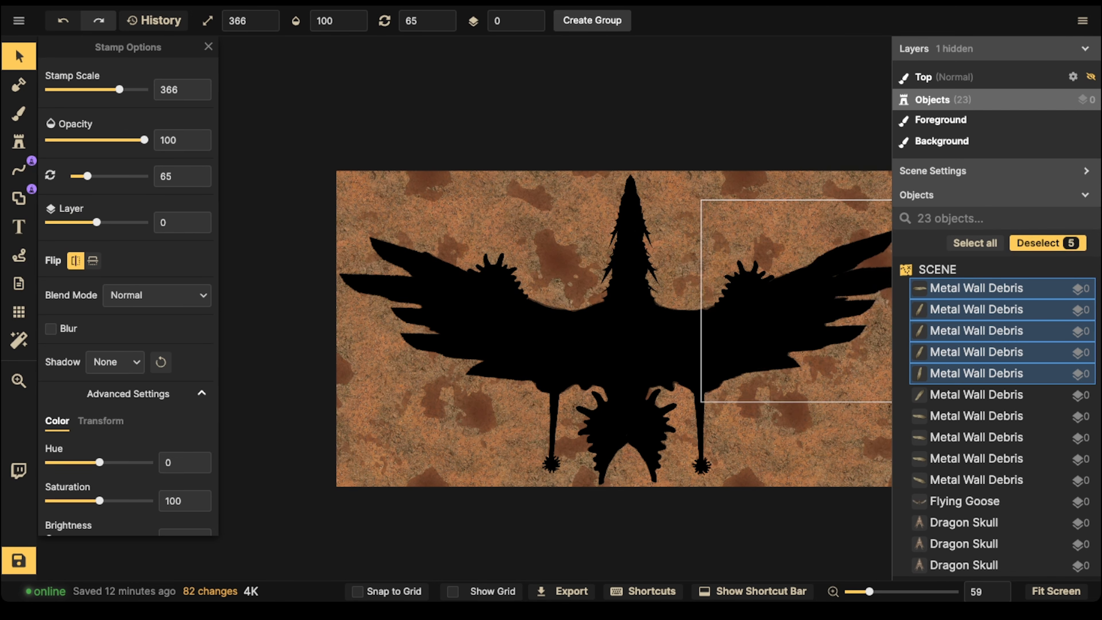
Move the five duplicated feathers inward so they join the right wing.
drag(833, 312, 723, 320)
scroll(847, 306, down, 2)
key(space)
Select all five feathers of the left wing and move them slightly outward and up.
click(284, 301)
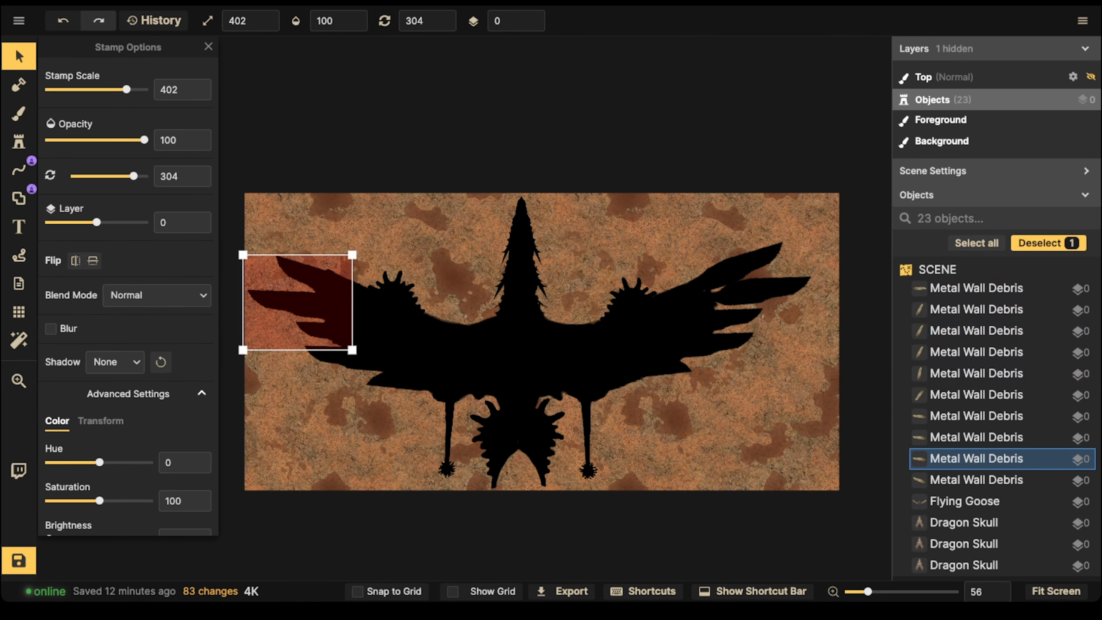
shift+click(303, 271)
shift+click(321, 333)
shift+click(332, 358)
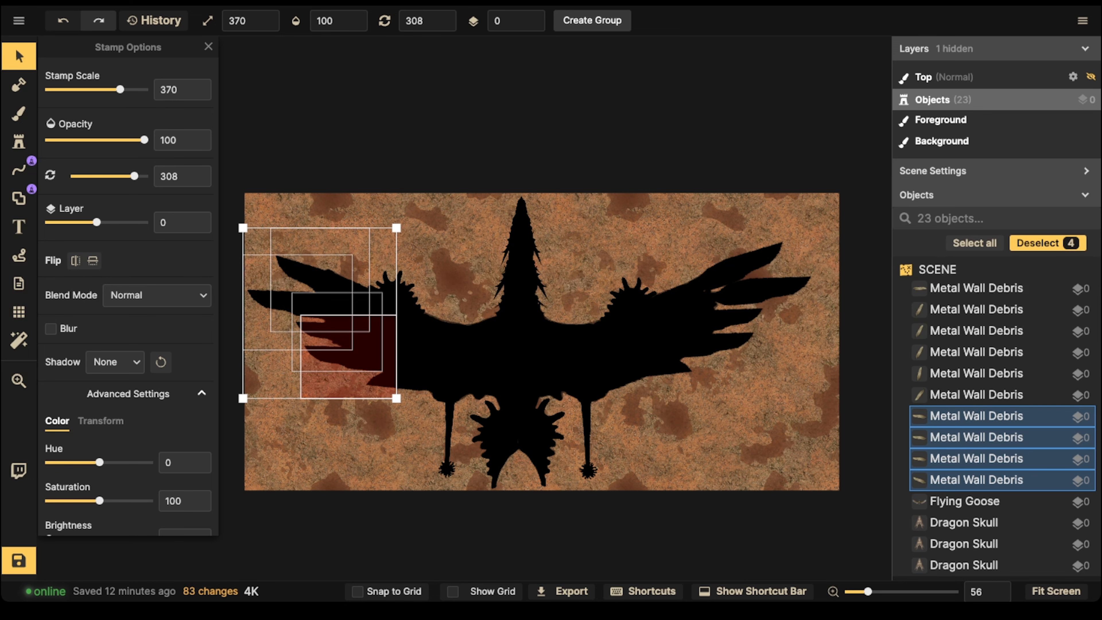
shift+click(386, 381)
drag(347, 358, 330, 348)
click(266, 331)
drag(281, 295, 282, 297)
click(257, 222)
Shift the whole colossus sideways towards the map's centre and nudge the right wing's outer feather slightly inward.
drag(258, 219, 810, 492)
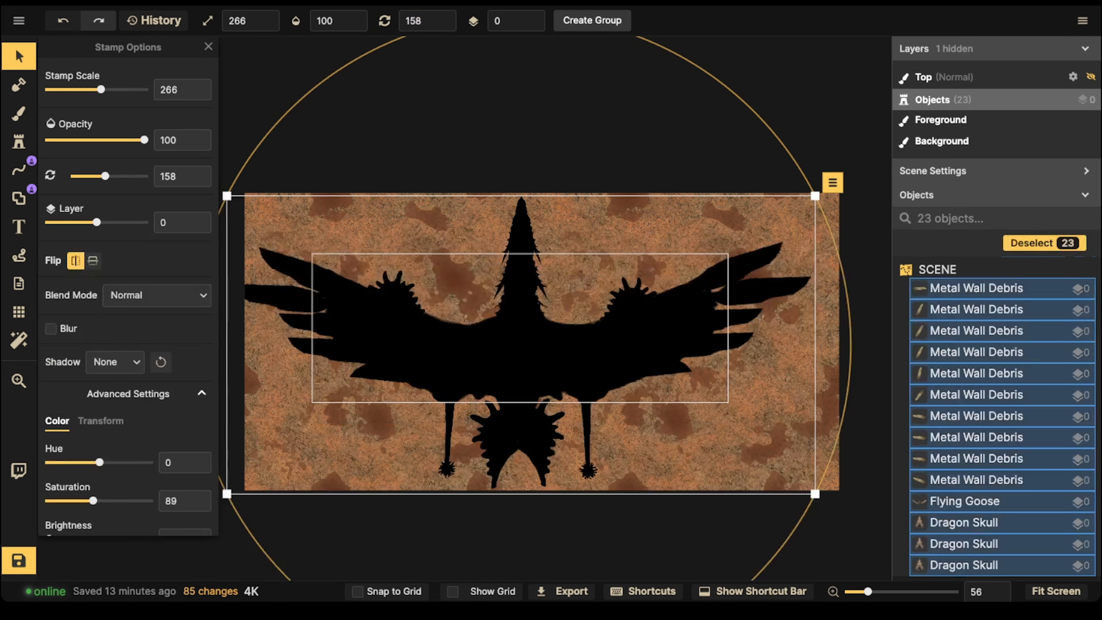
drag(608, 347, 630, 347)
click(759, 265)
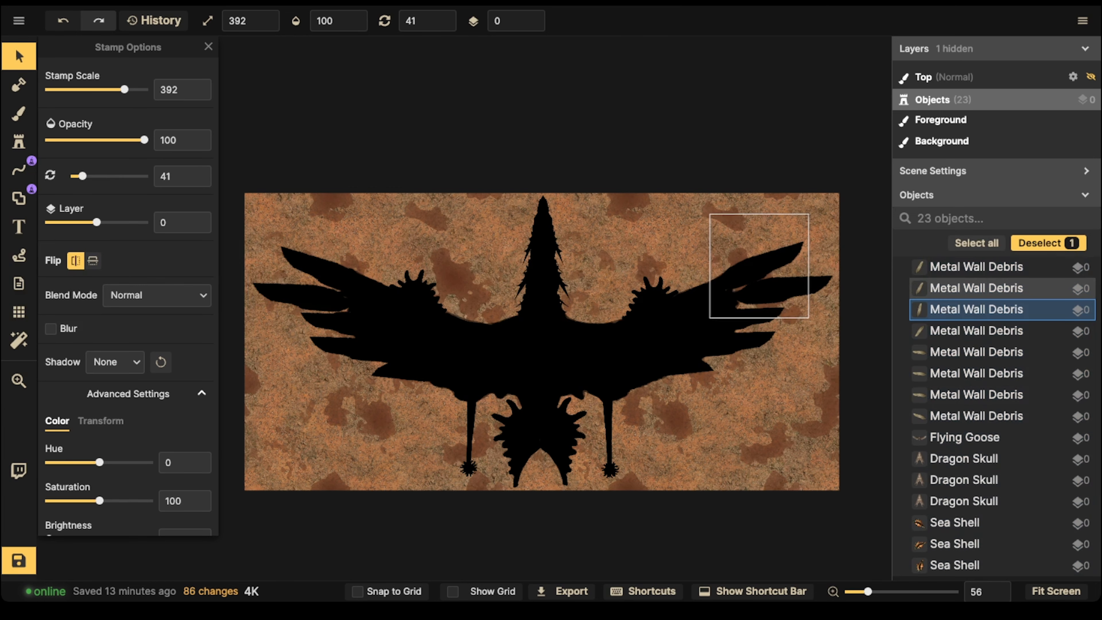
drag(780, 289, 776, 290)
Select every stamp of the colossus and scale the whole silhouette down slightly to fit inside the map.
drag(280, 133, 791, 521)
drag(629, 356, 624, 355)
drag(827, 491, 810, 482)
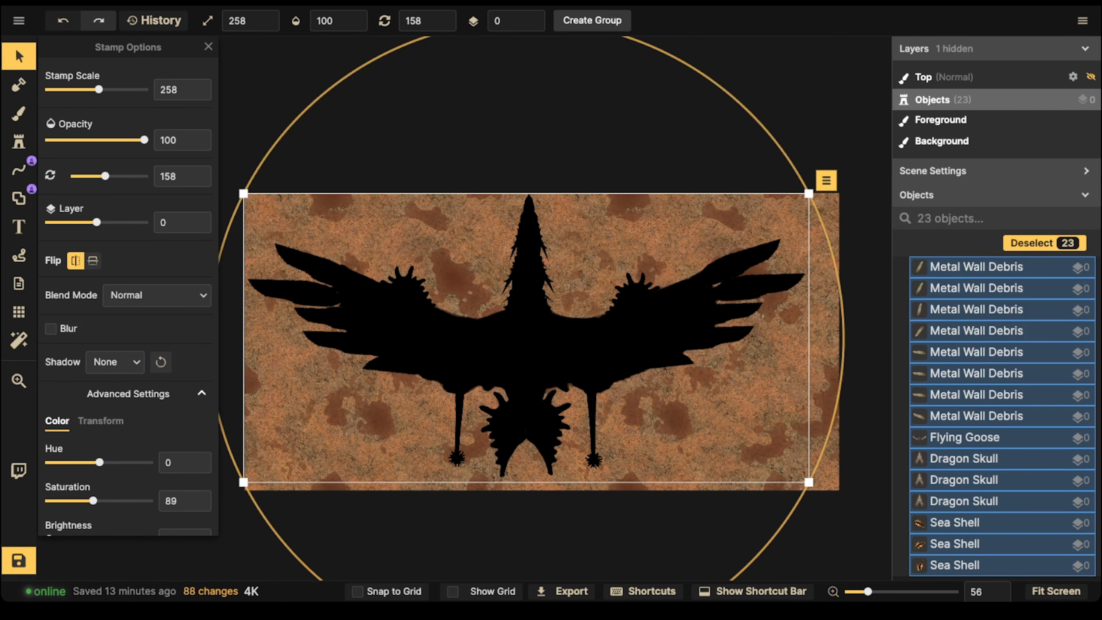
Move the two sea shells from beneath the body to below the left wing and straighten them side by side.
click(554, 424)
drag(500, 428, 383, 422)
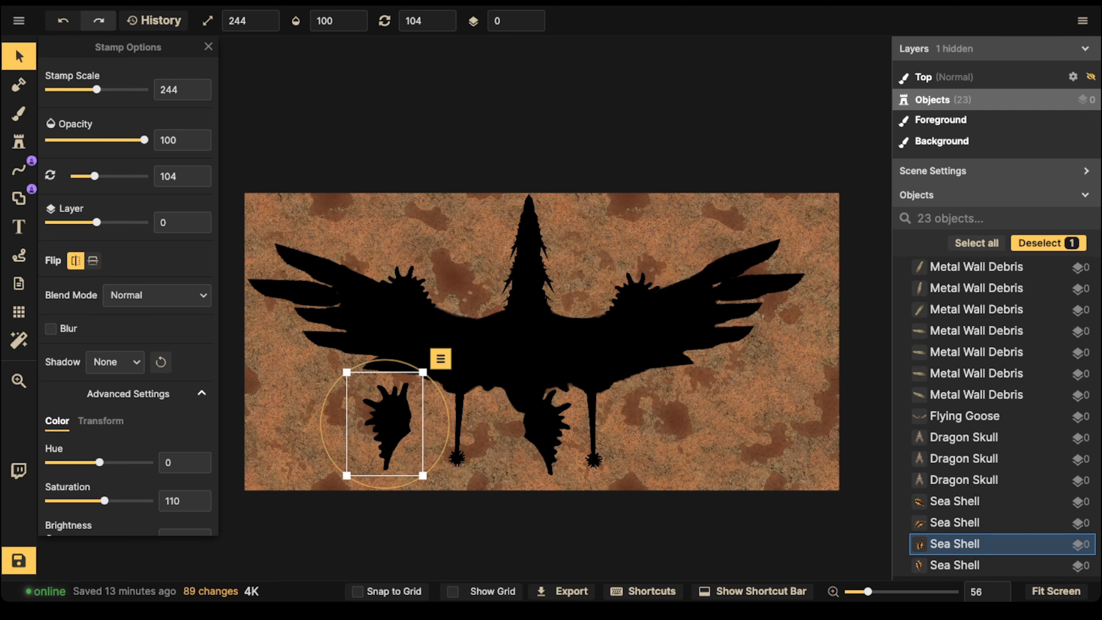
scroll(383, 421, down, 6)
scroll(383, 422, up, 1)
drag(549, 429, 410, 422)
Turn the paired sea shells upside down together and move them back under the centre of the body.
shift+click(954, 544)
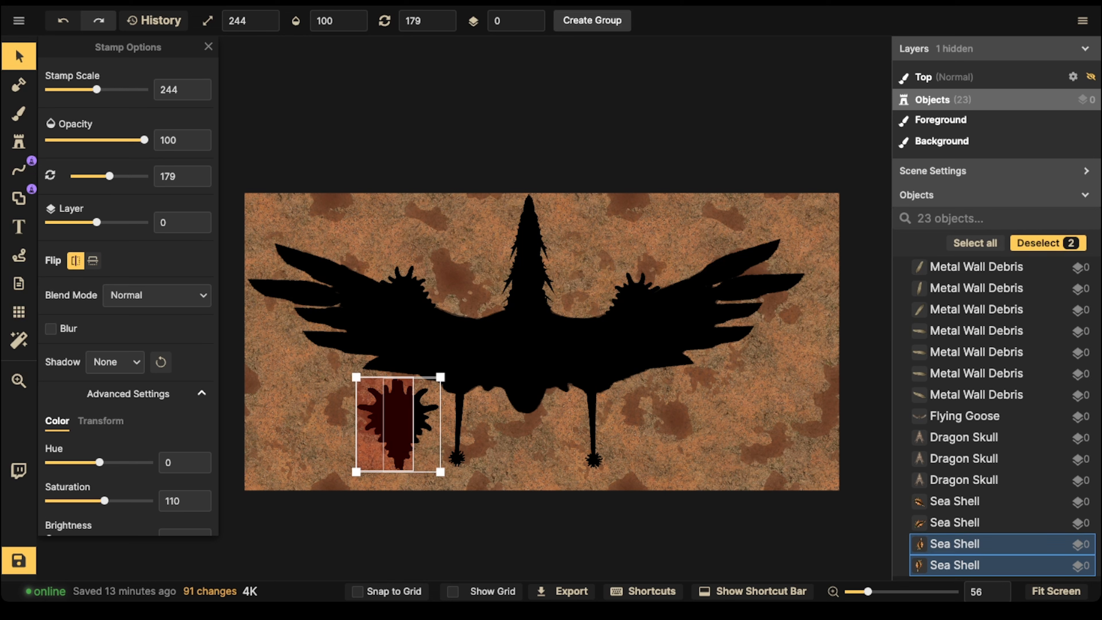
drag(472, 381, 398, 351)
click(385, 434)
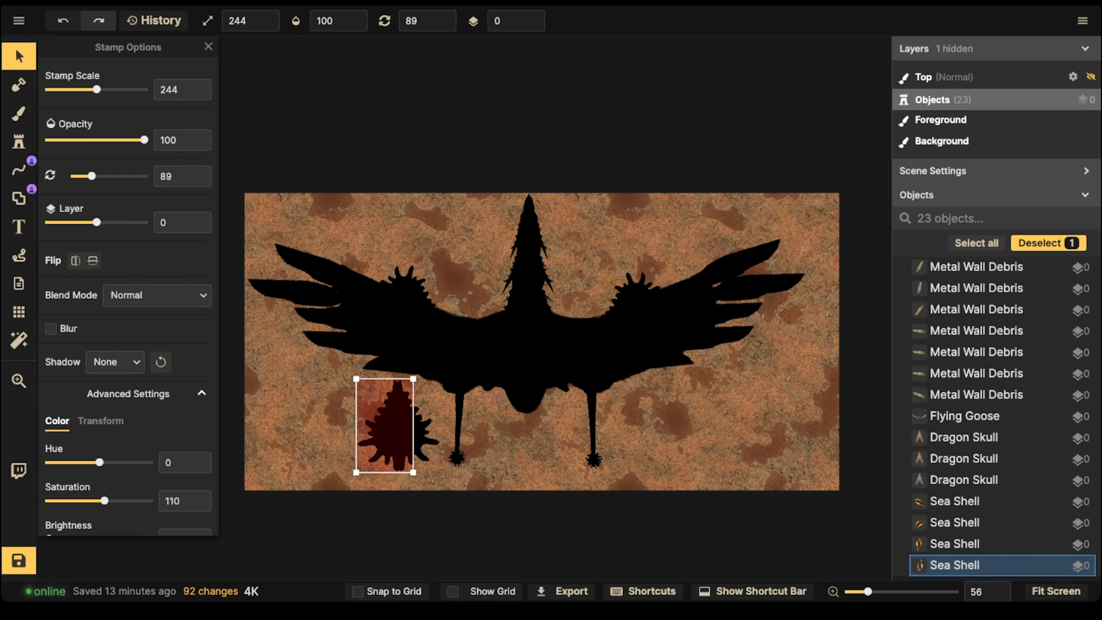
shift+click(421, 437)
drag(417, 436, 545, 453)
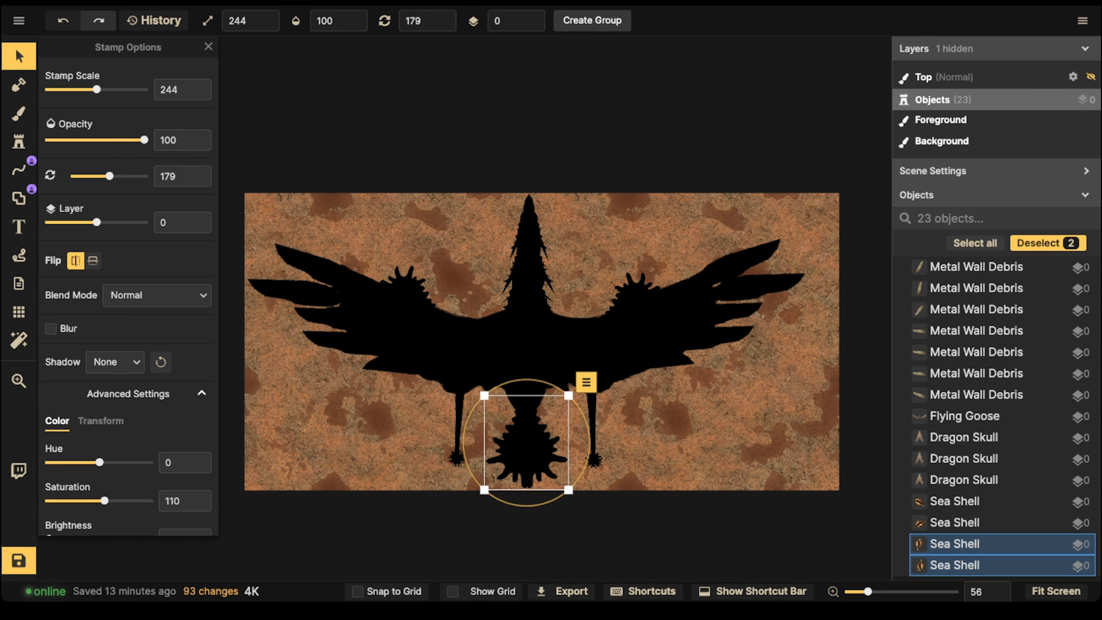
Select the whole colossus, centre it horizontally on the map and deselect it.
drag(284, 138, 699, 494)
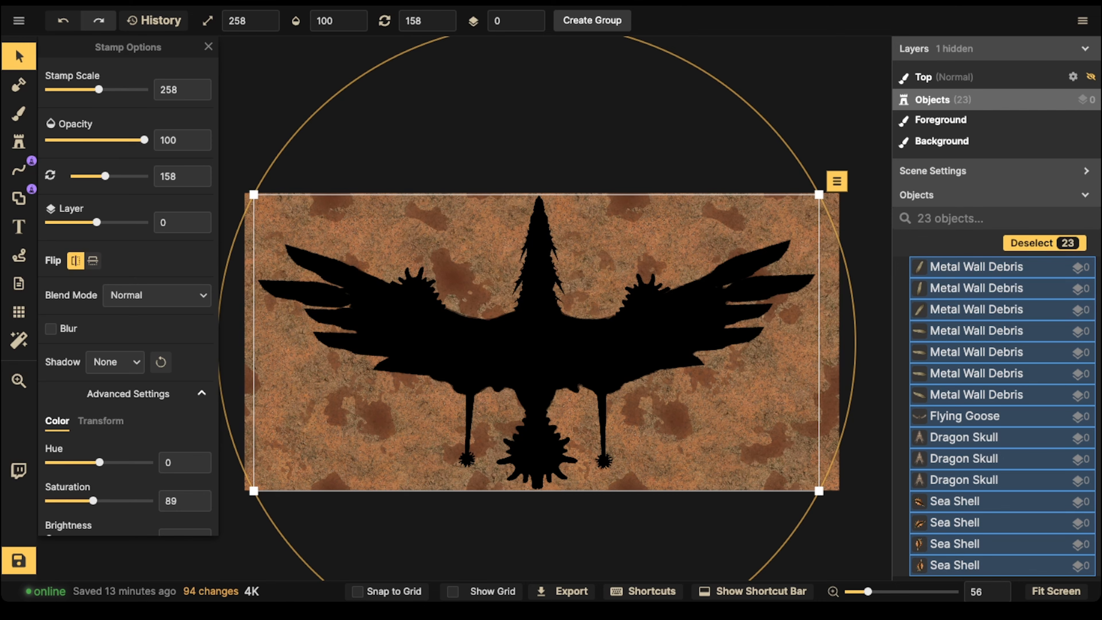
drag(276, 76, 841, 523)
drag(538, 347, 538, 347)
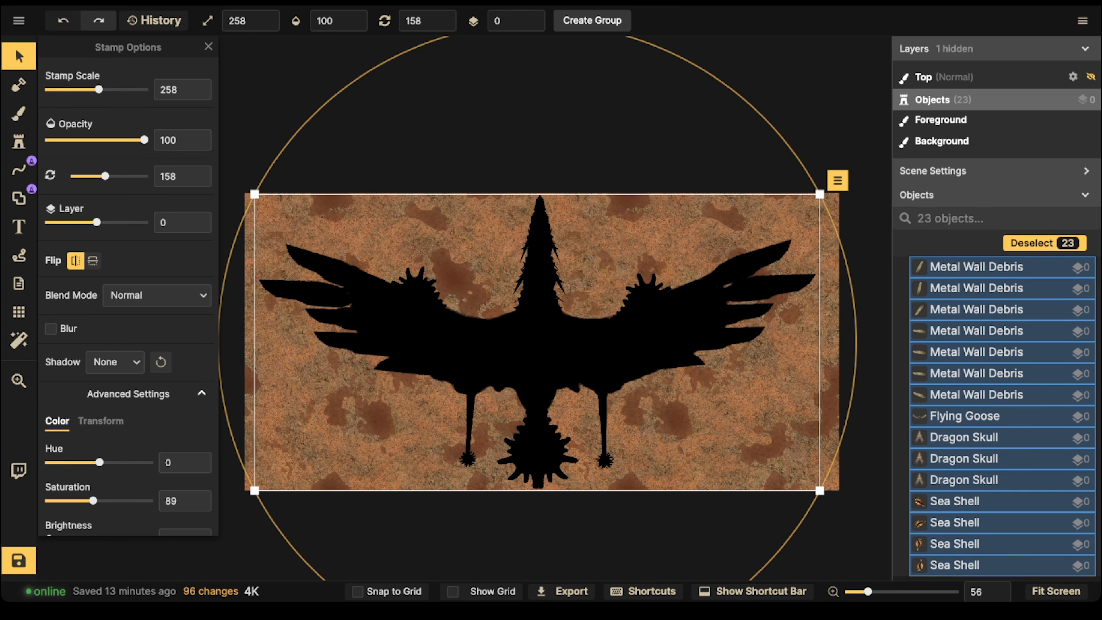
key(Escape)
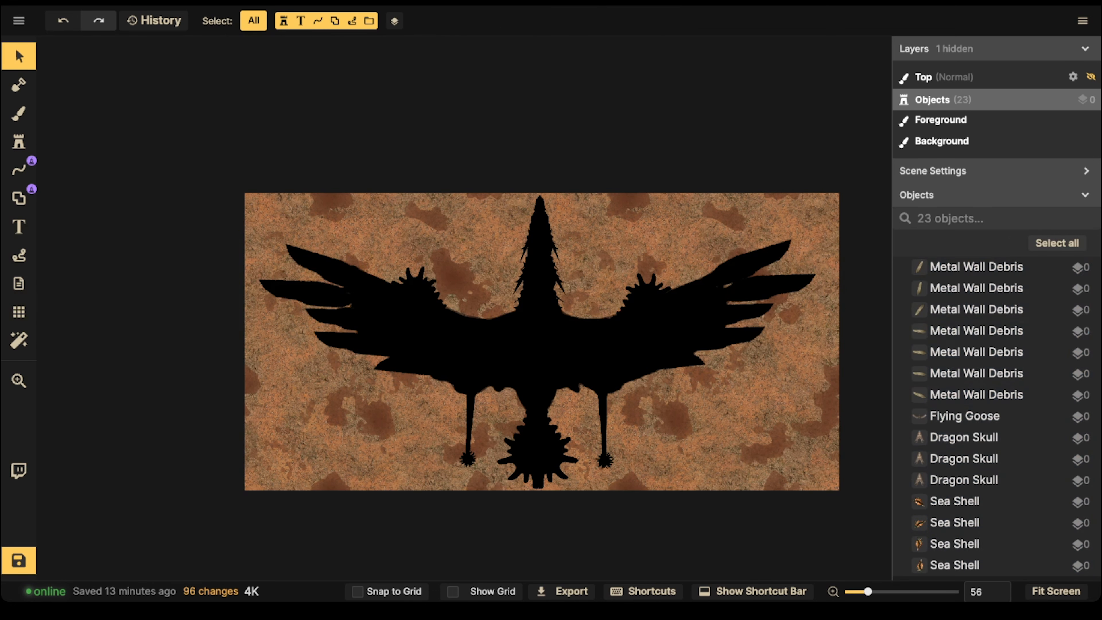
Shrink the right wing's second feather slightly to match the left wing and nudge the whole colossus to keep it centred.
click(764, 263)
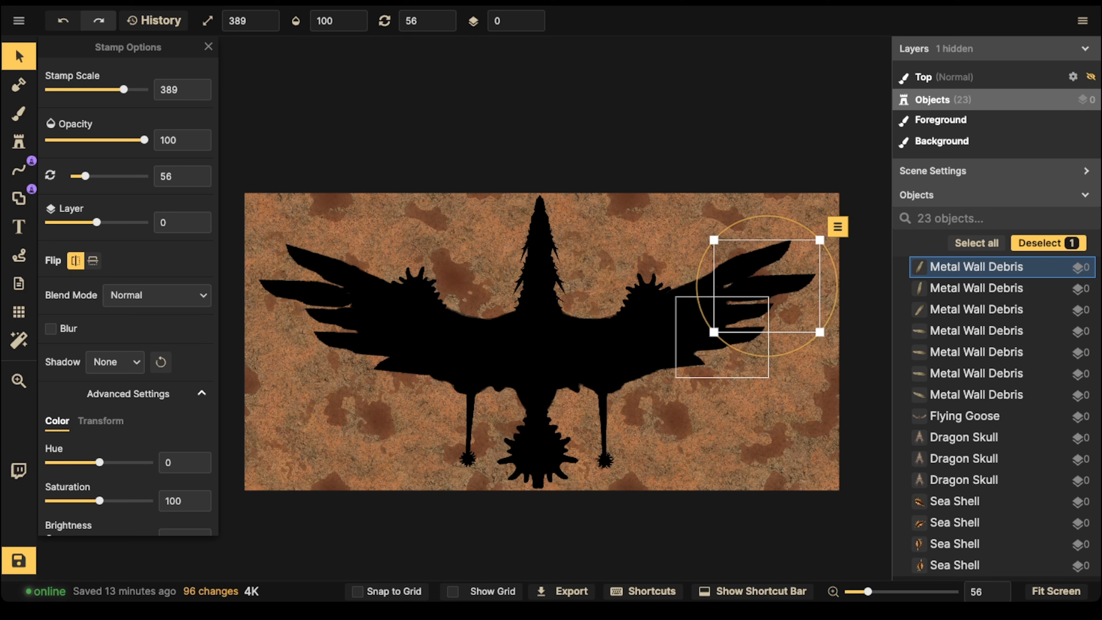
drag(715, 335, 719, 337)
drag(760, 287, 759, 286)
click(308, 288)
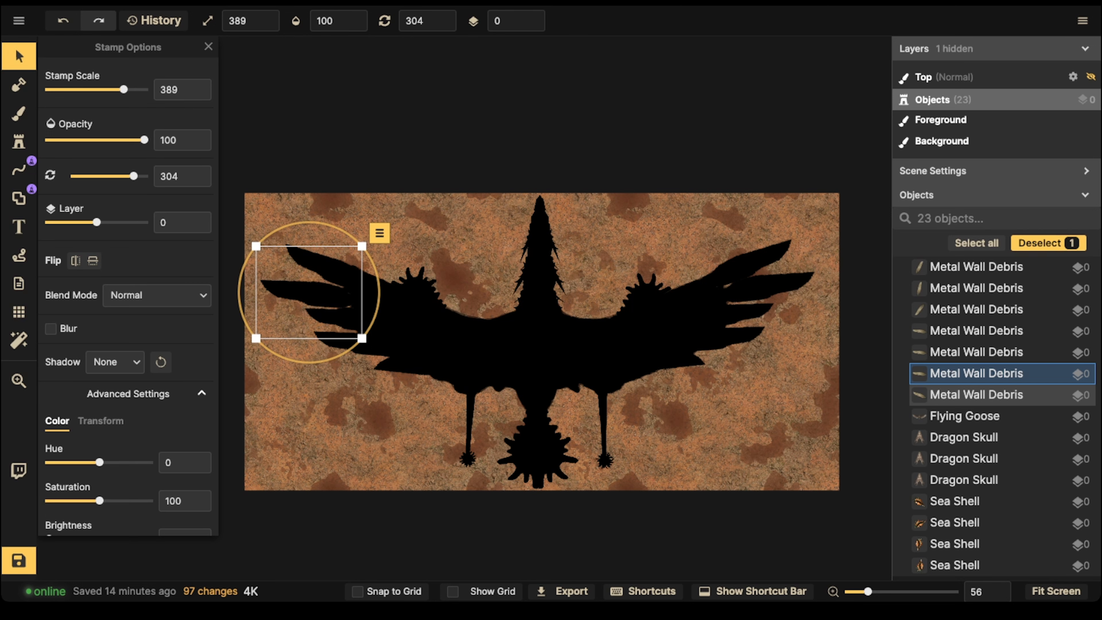
click(550, 443)
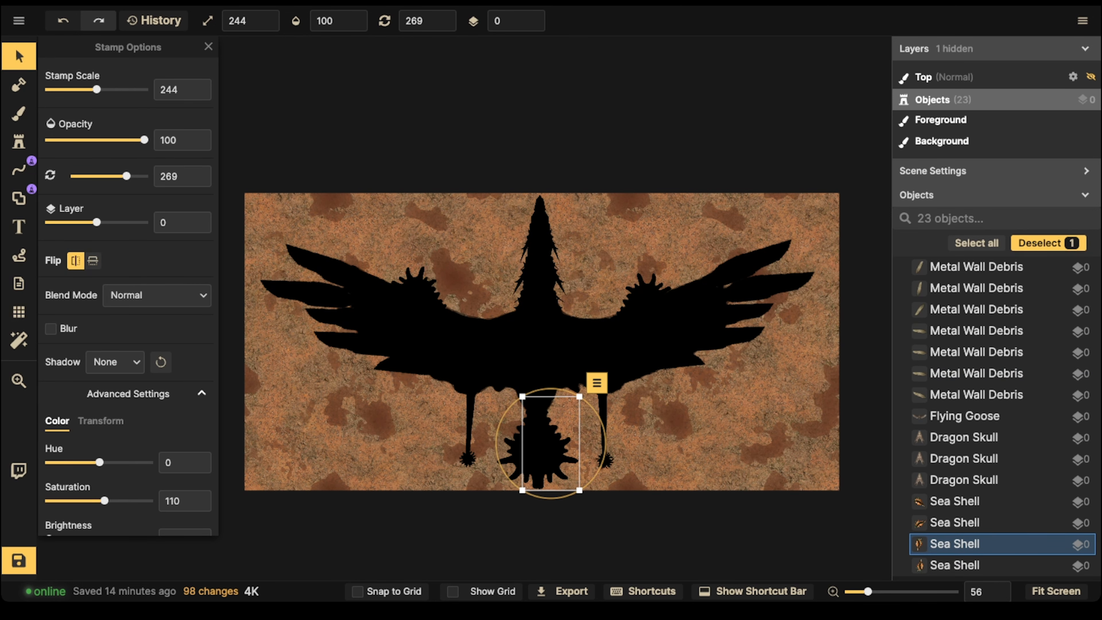
drag(276, 151, 837, 492)
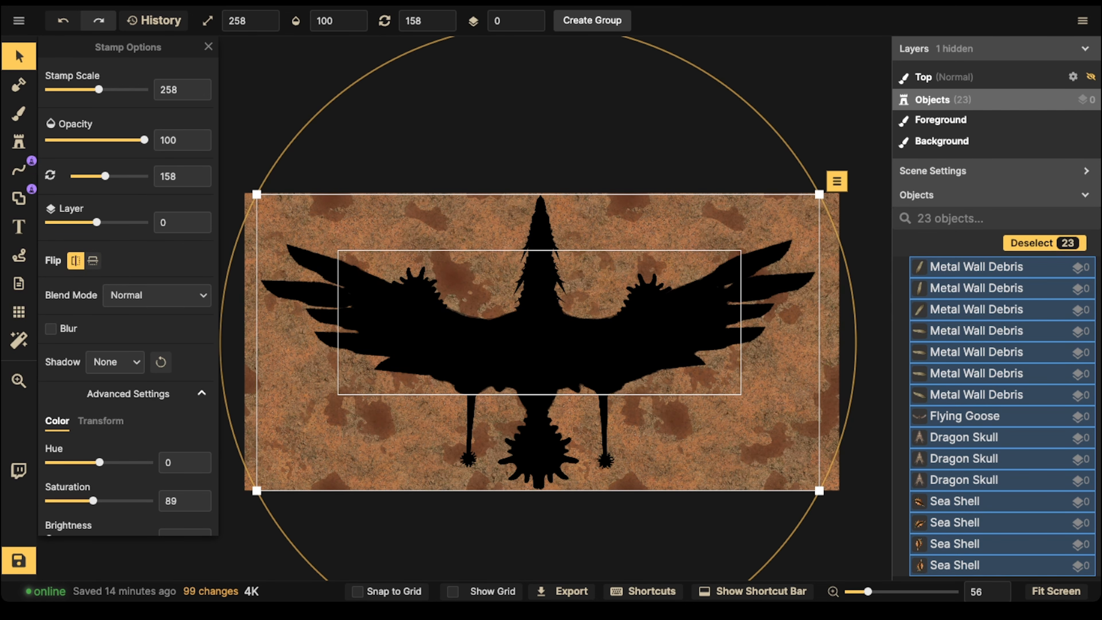
scroll(513, 312, down, 1)
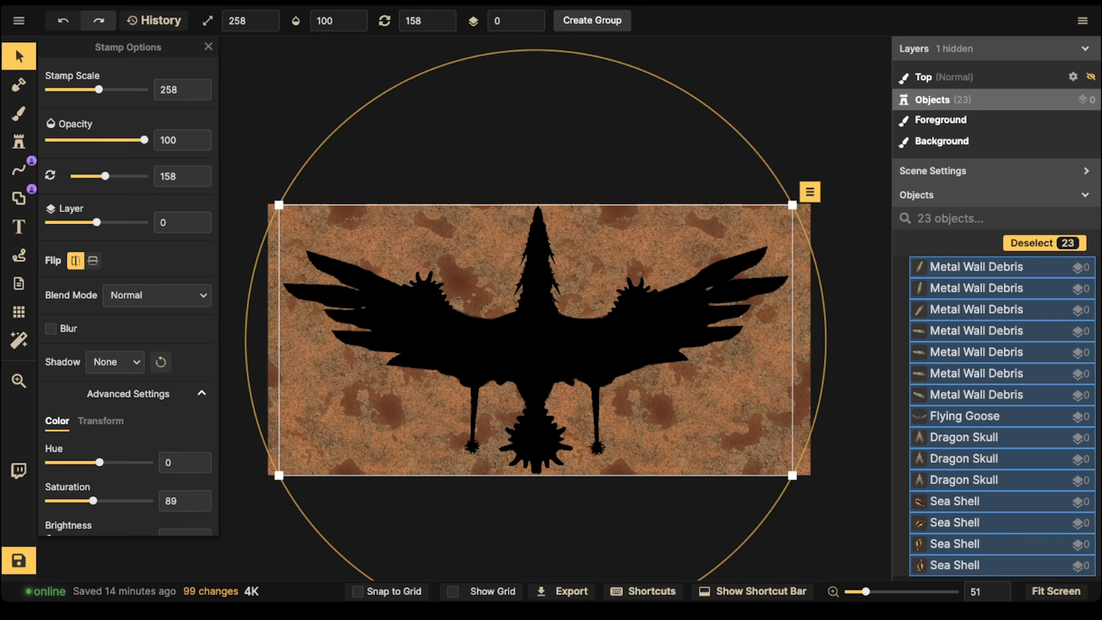
key(Escape)
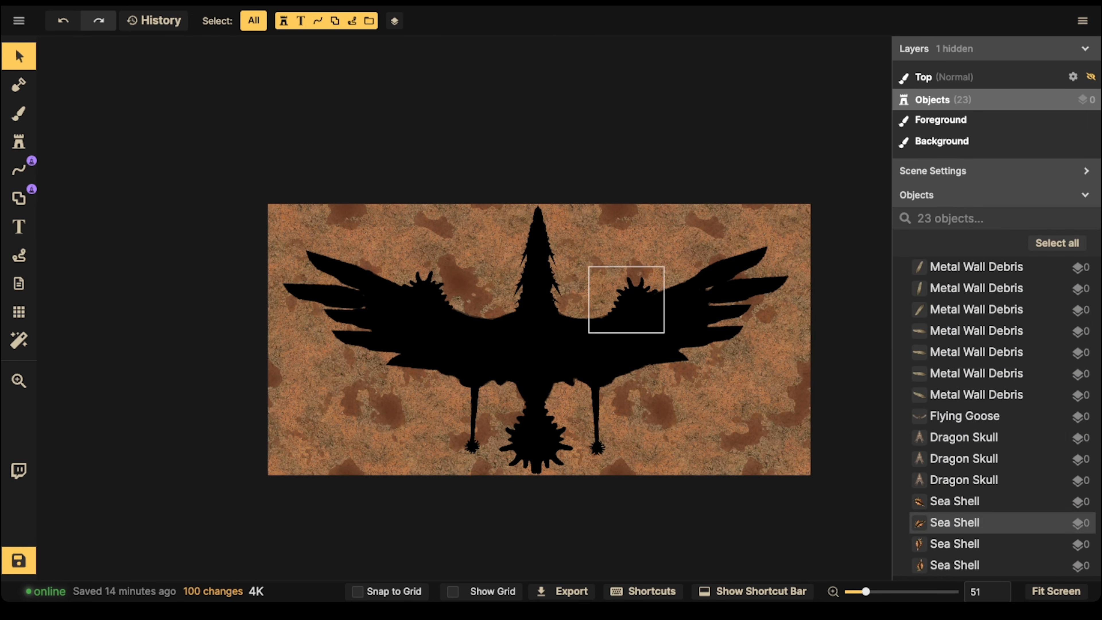
Search the Fantasy Battlemaps stamp catalog for "tusk" and pick the tusk stamp.
scroll(526, 440, up, 4)
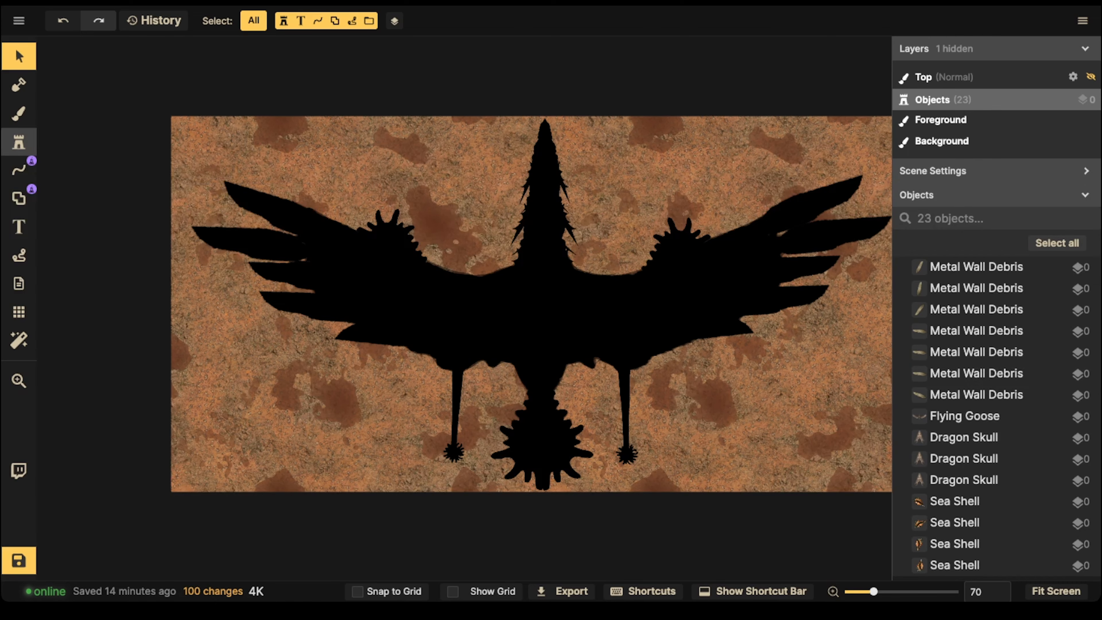
click(19, 142)
click(86, 109)
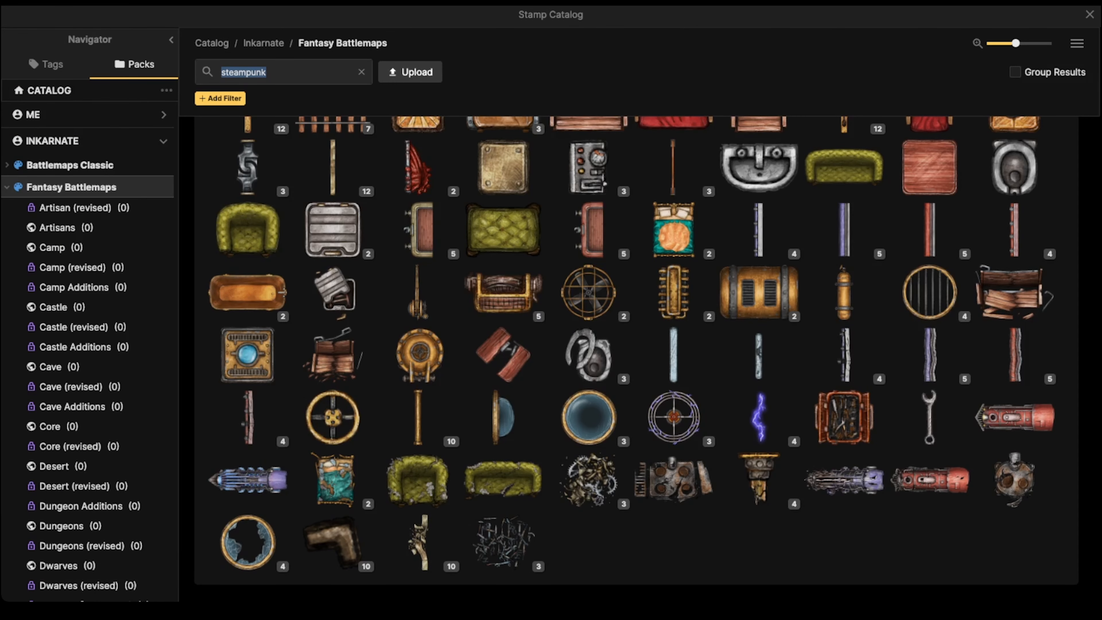
text(tusk)
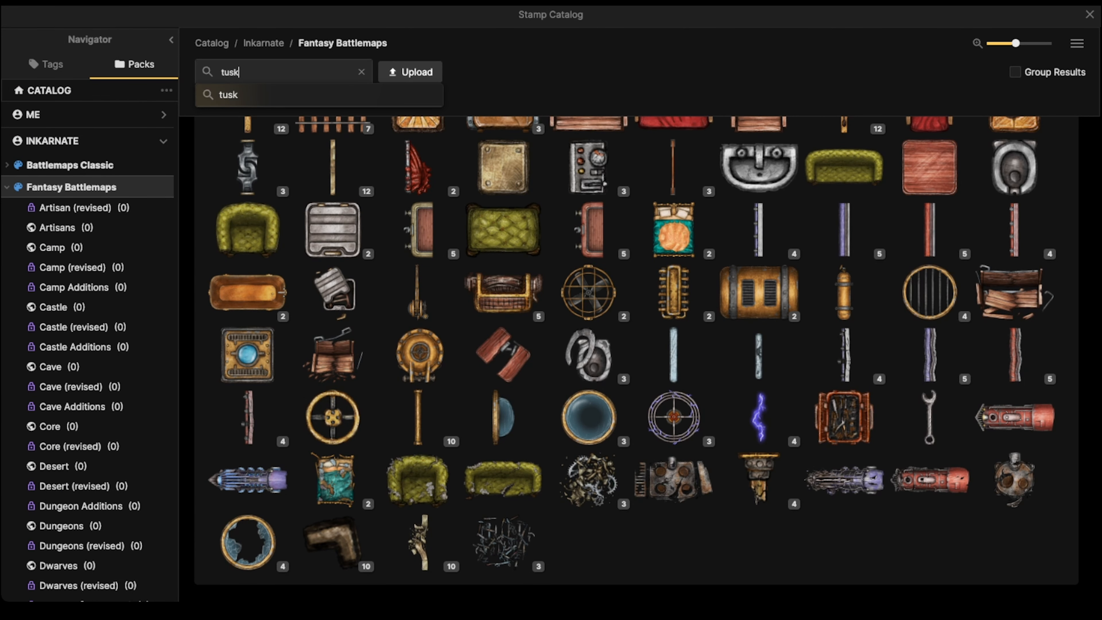
key(Return)
click(246, 205)
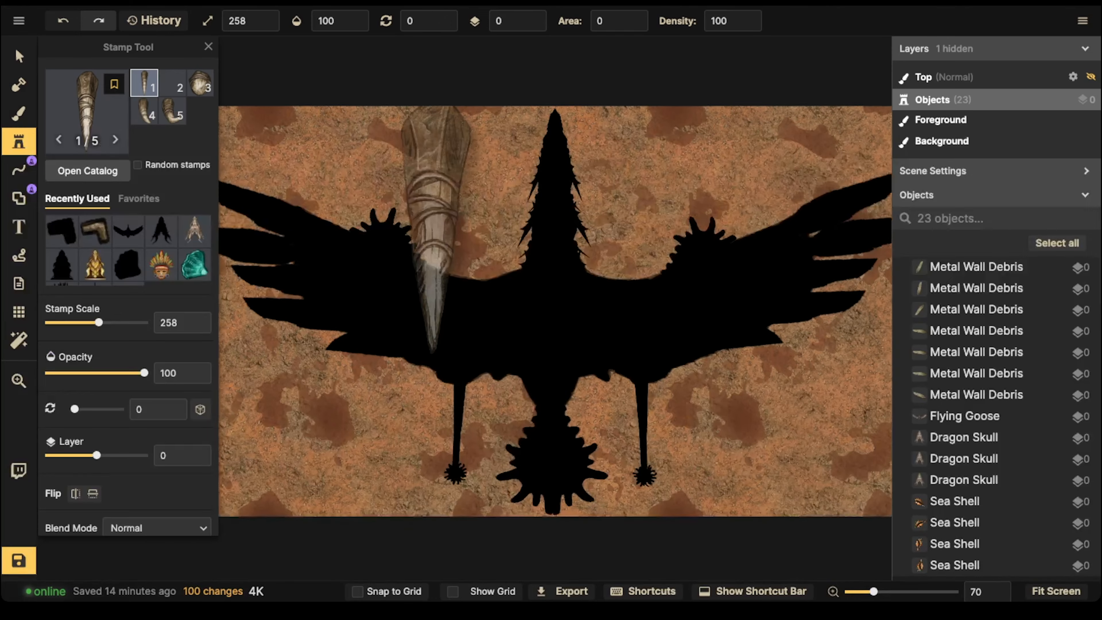
Set the tusk stamp to scale 118 and rotation 135, with brightness 0 and the shadow set to None.
scroll(437, 229, up, 3)
scroll(459, 235, down, 14)
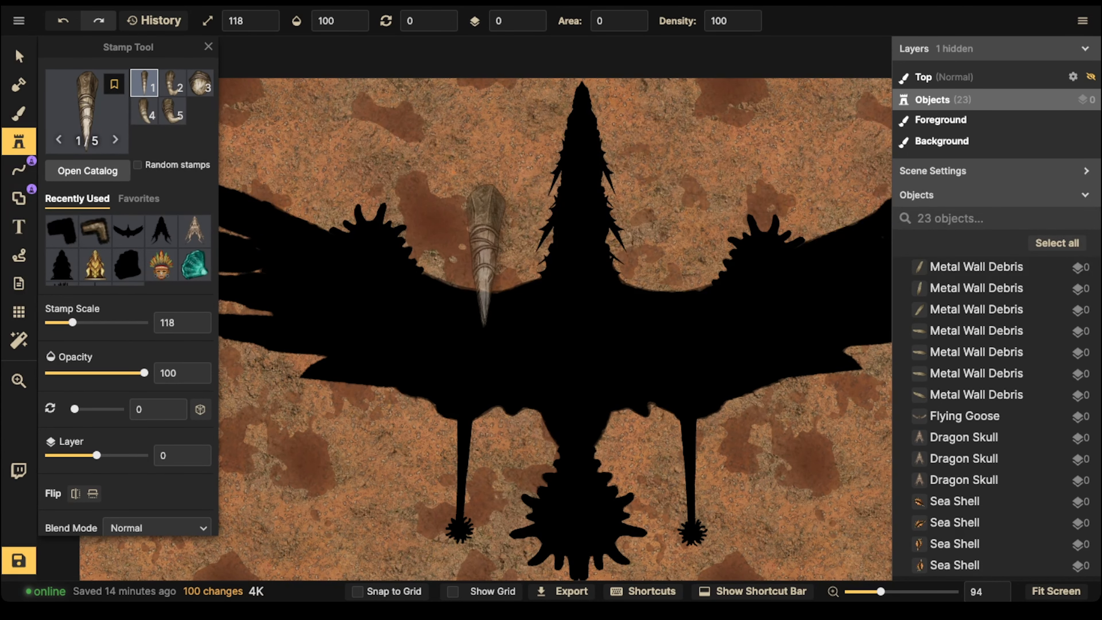
scroll(490, 261, up, 20)
scroll(506, 269, down, 5)
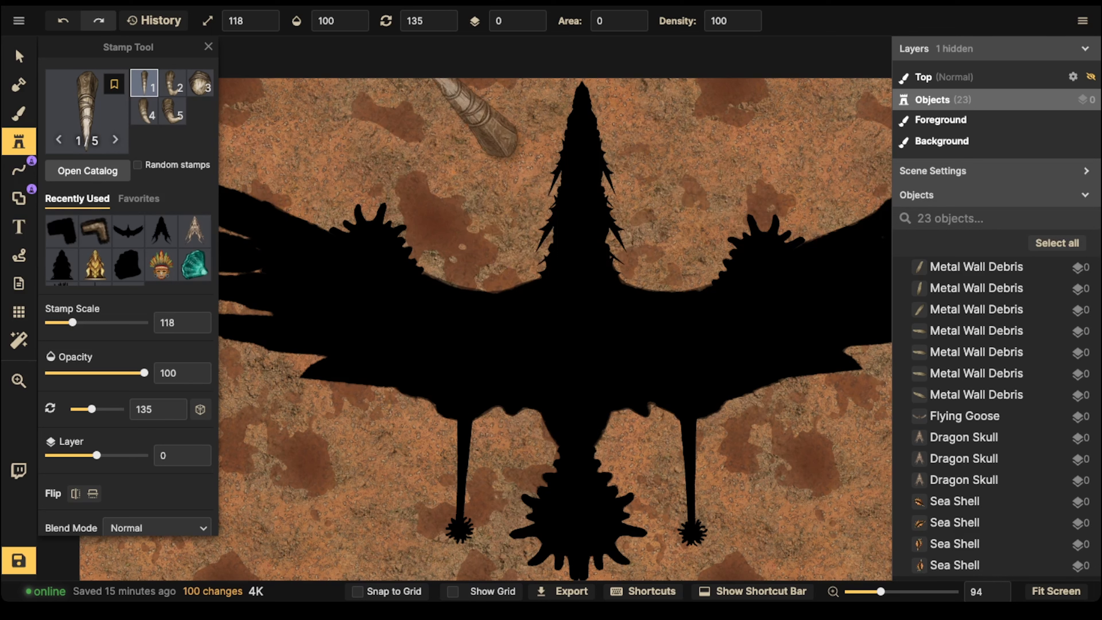
scroll(113, 377, down, 5)
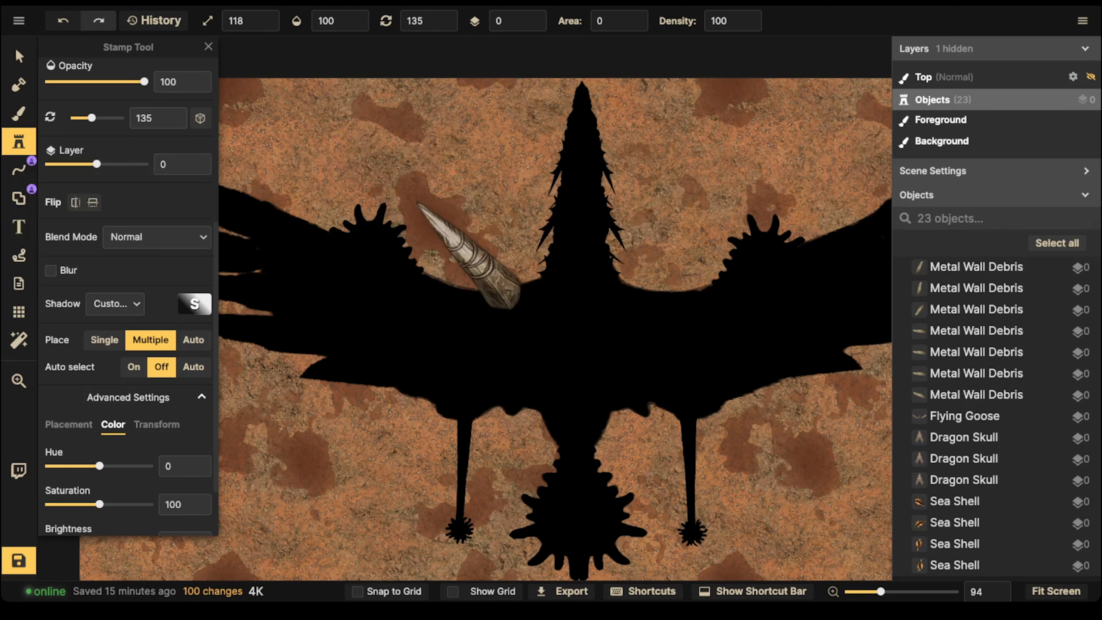
scroll(128, 295, down, 3)
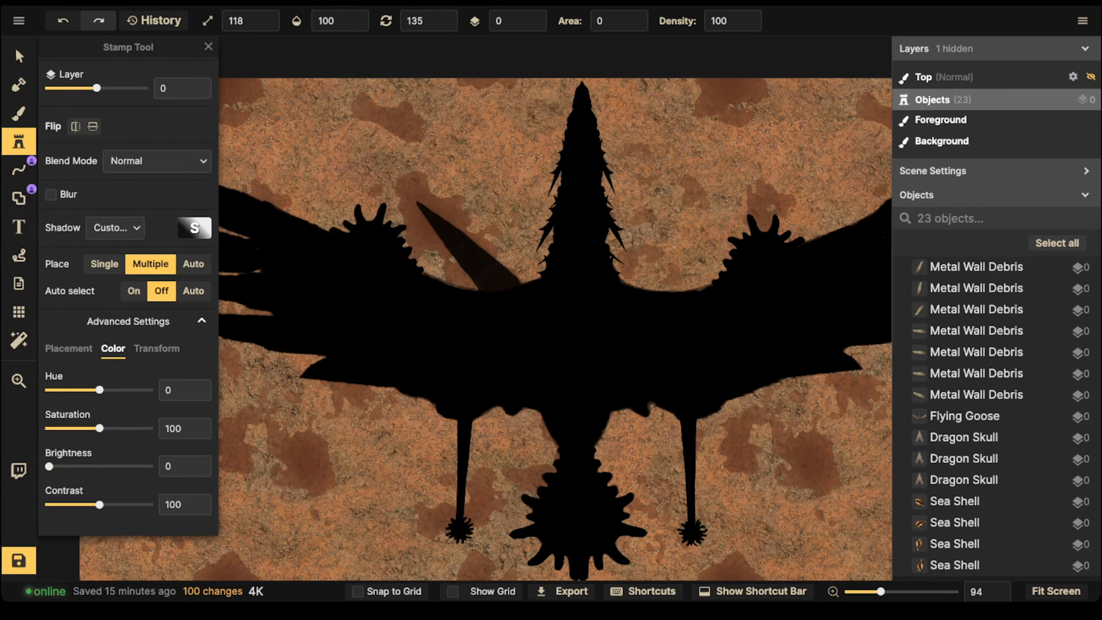
click(115, 228)
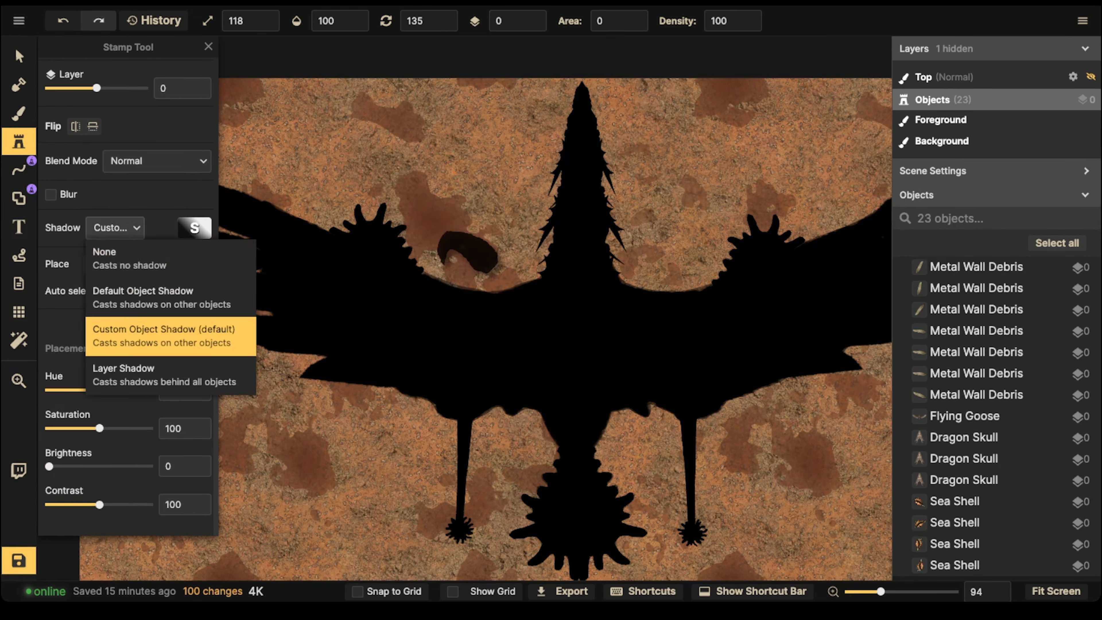
click(111, 252)
Switch to a curved tusk variant at scale 138 and rotation 180.
scroll(454, 242, up, 4)
scroll(537, 156, down, 3)
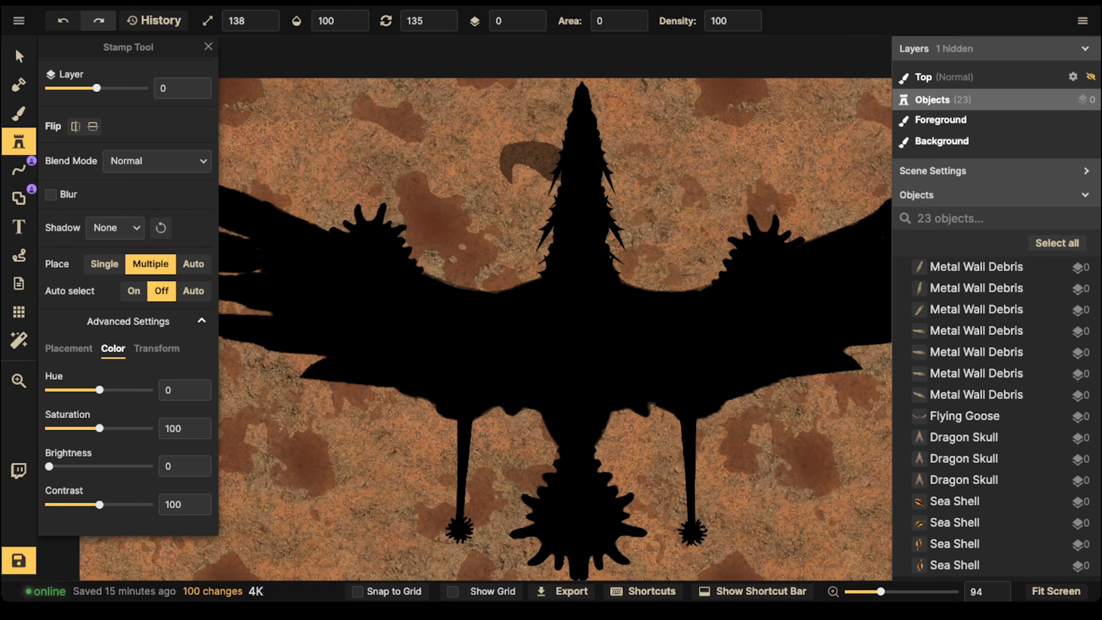
scroll(477, 187, up, 6)
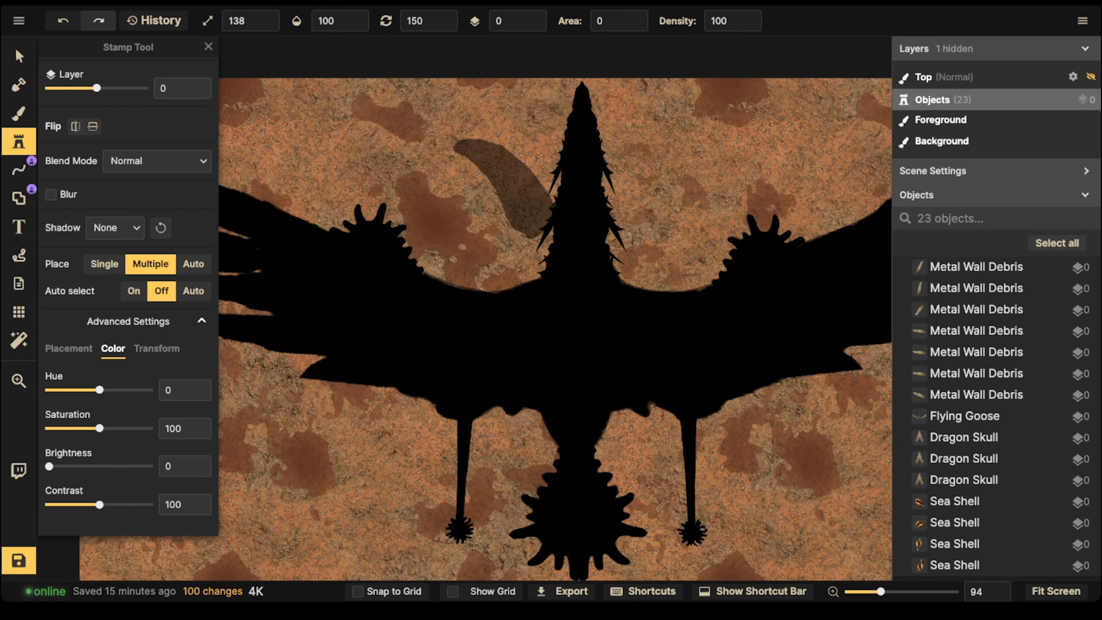
scroll(755, 199, down, 3)
Try placing a row of curved black tusks between the central spike and the right wing.
click(755, 200)
click(715, 206)
click(687, 208)
click(655, 208)
click(115, 228)
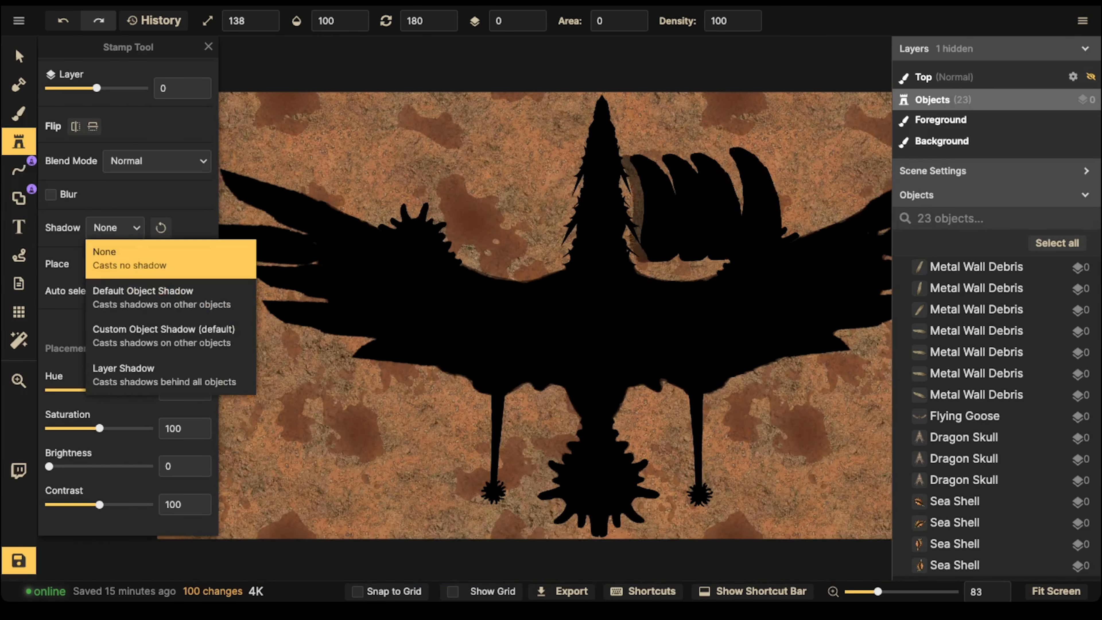
click(109, 256)
key(ctrl+z)
Place one curved tusk at scale 98 and rotation 180 on the right wing's shoulder spikes.
scroll(723, 182, down, 4)
scroll(742, 198, down, 1)
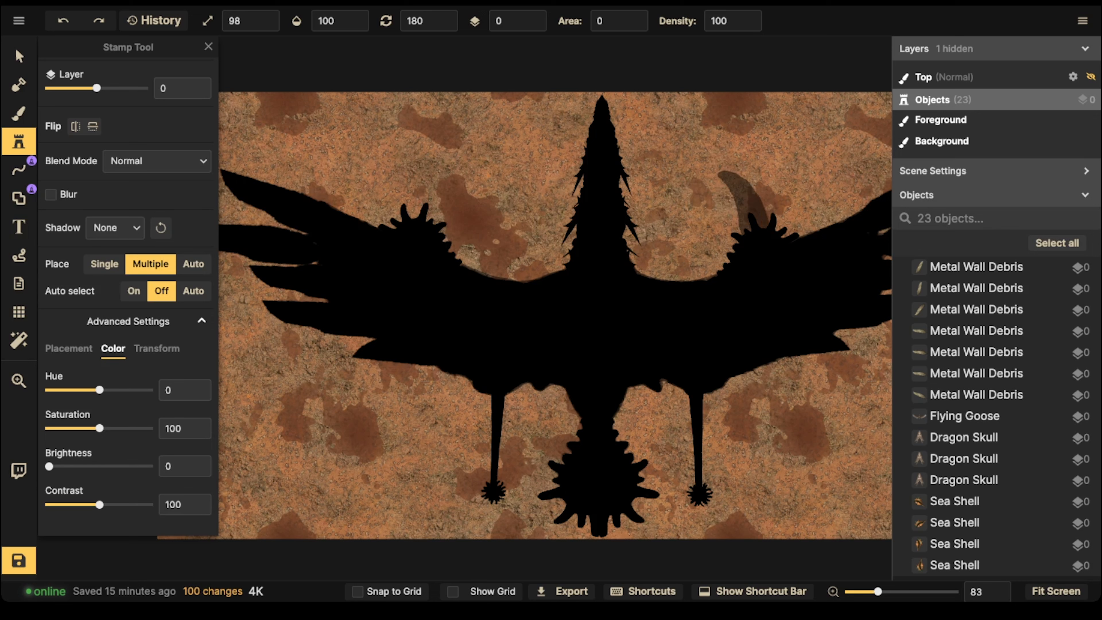
click(745, 204)
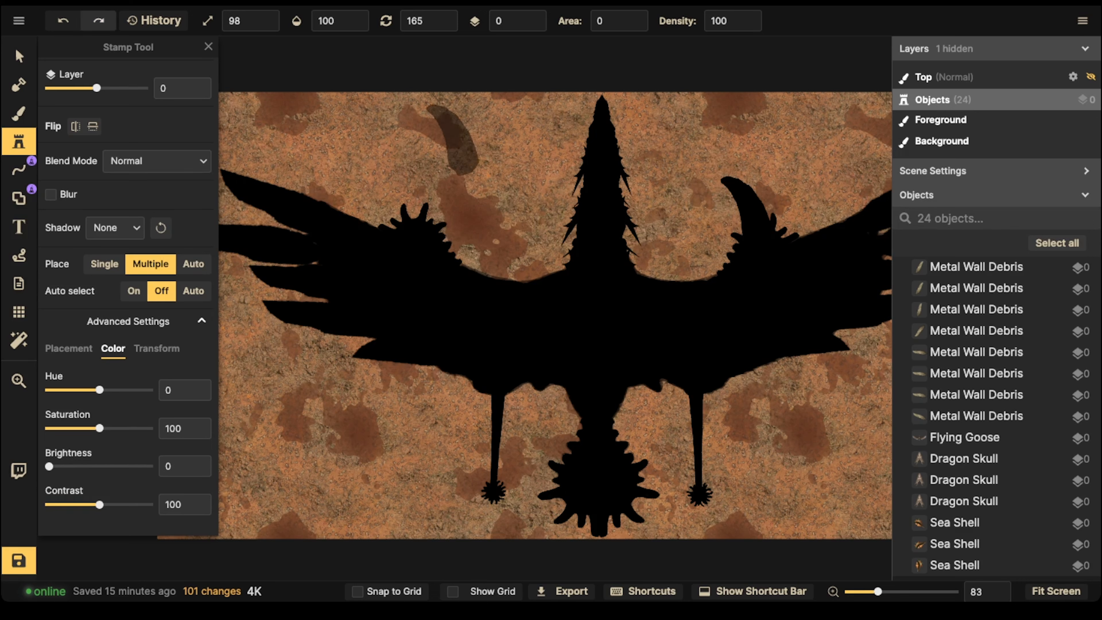
Place a horizontally flipped tusk at scale 98 and rotation 195 on the left wing's shoulder spikes and nudge it into line.
click(75, 126)
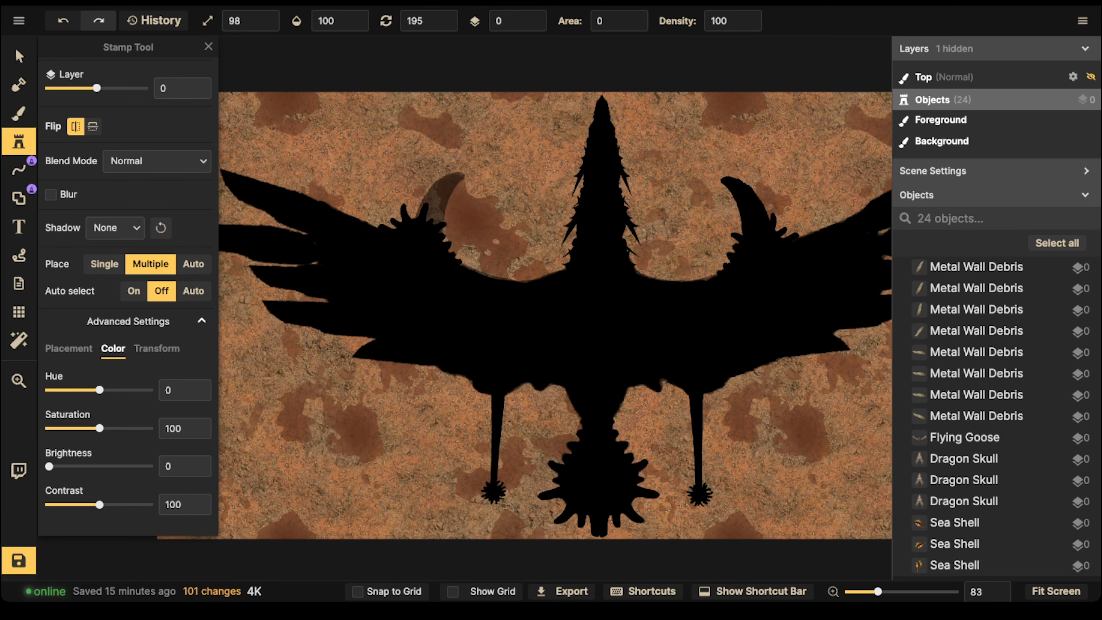
click(434, 205)
scroll(570, 137, down, 3)
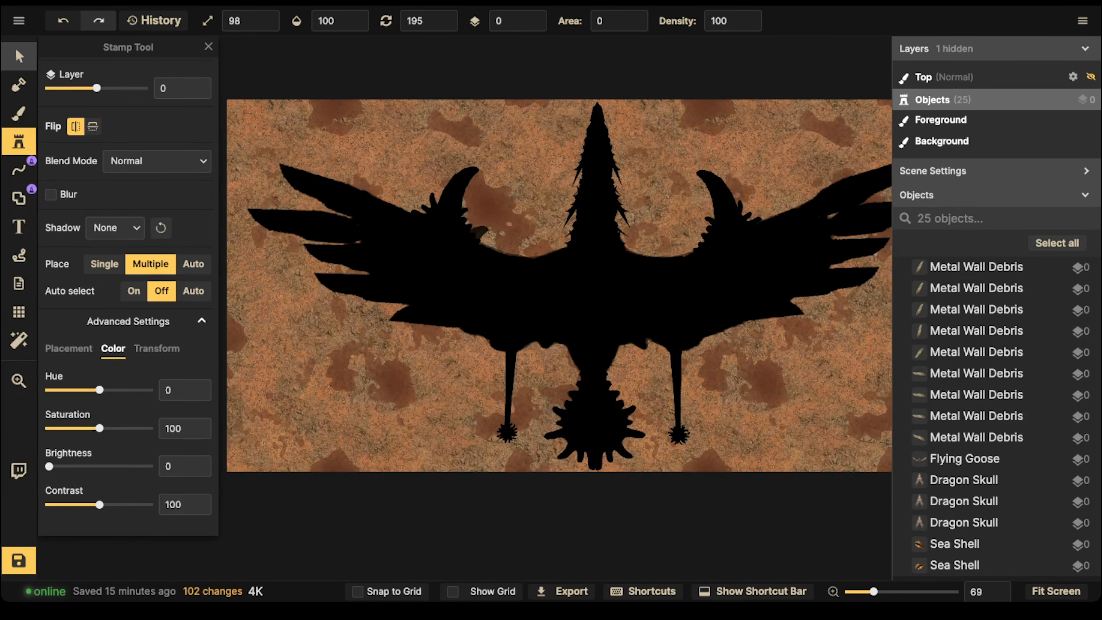
click(19, 56)
drag(455, 198, 458, 200)
scroll(464, 195, down, 1)
key(Escape)
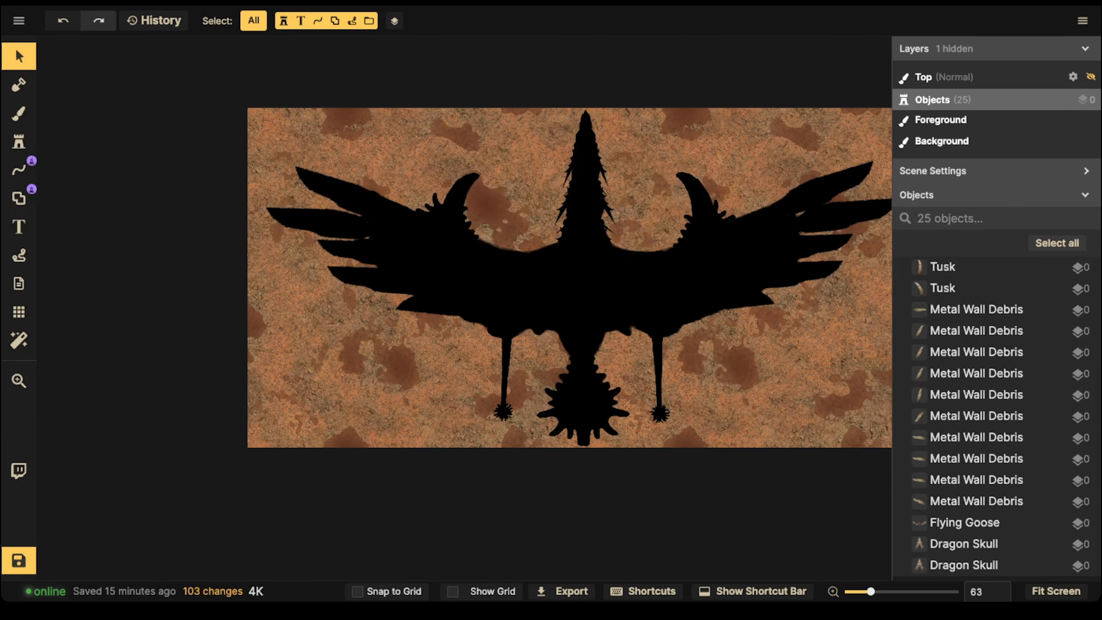
Place a curved tusk at scale 98 and rotation 15 beneath the body, between the left leg and the tail.
click(19, 142)
key(Left)
key(Left)
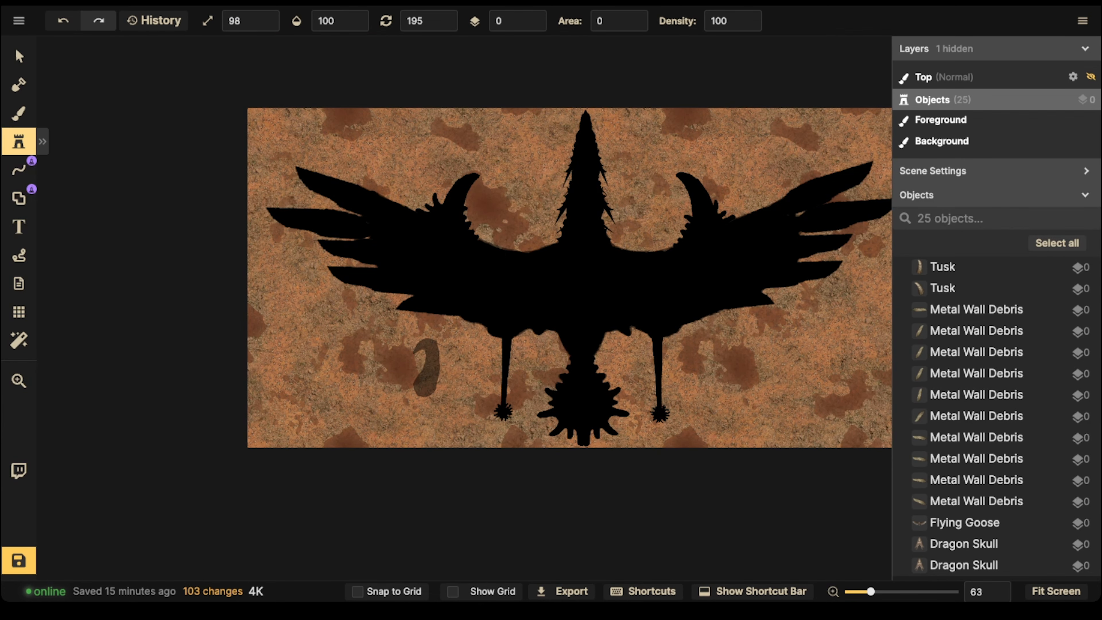
scroll(472, 334, down, 10)
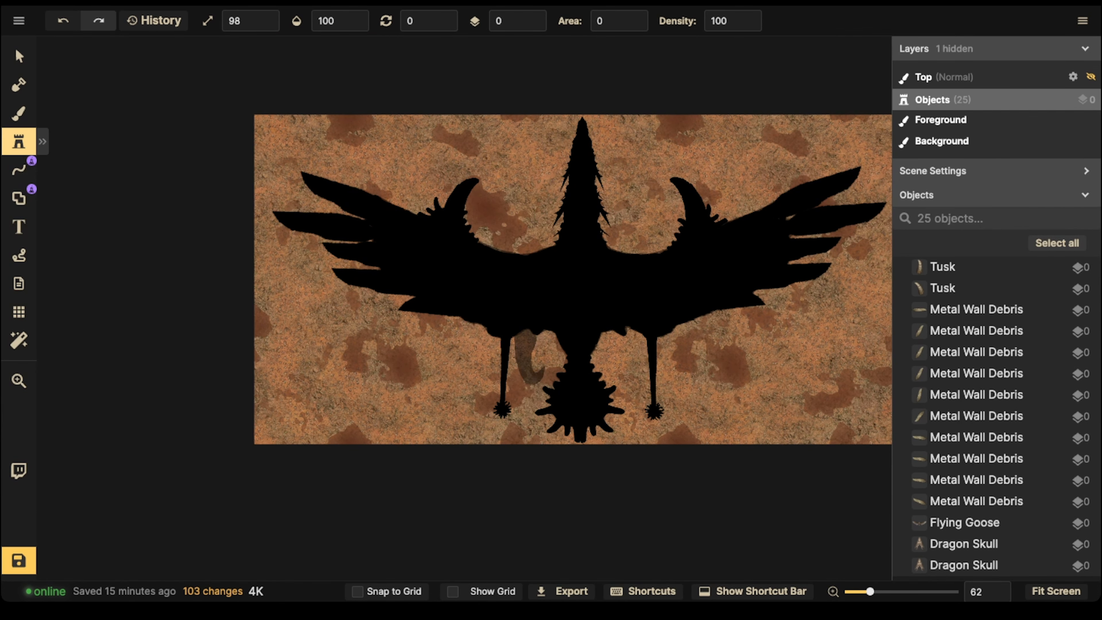
scroll(625, 349, down, 1)
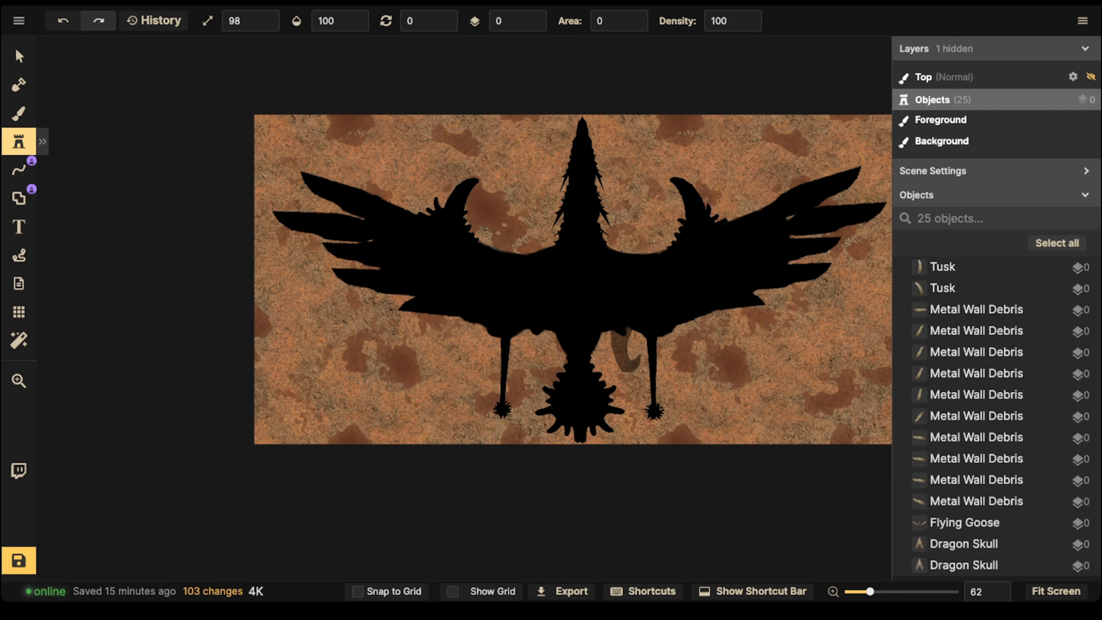
scroll(540, 349, up, 3)
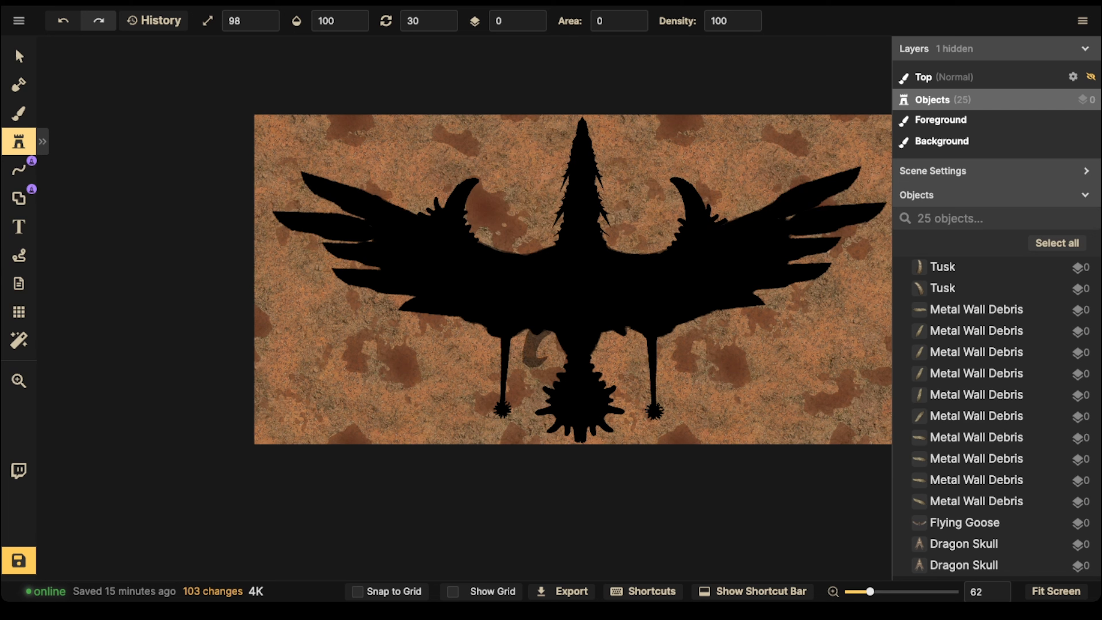
scroll(538, 347, down, 1)
click(539, 347)
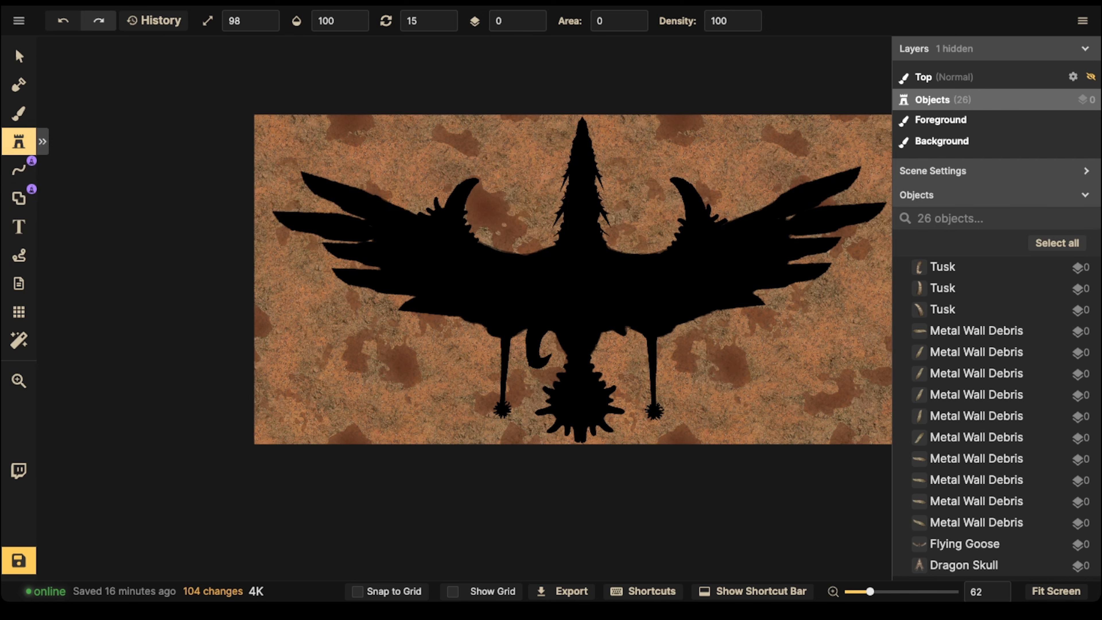
Place a horizontally flipped tusk at scale 98 and rotation 330 between the tail and right leg, and nudge it into line.
click(19, 112)
click(19, 141)
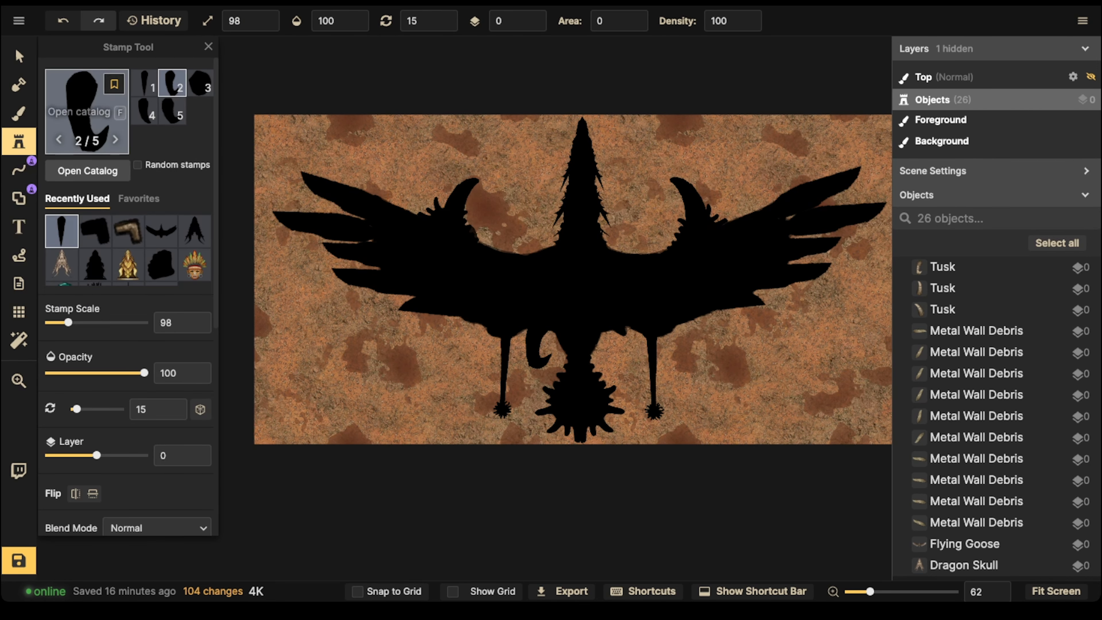
click(76, 493)
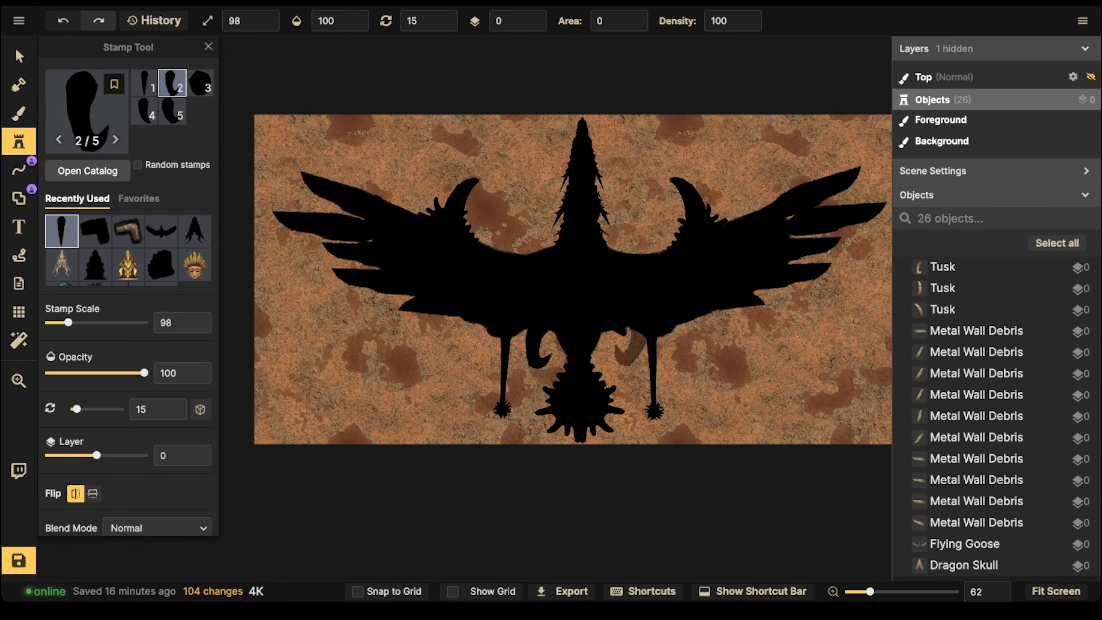
scroll(624, 348, down, 3)
click(621, 347)
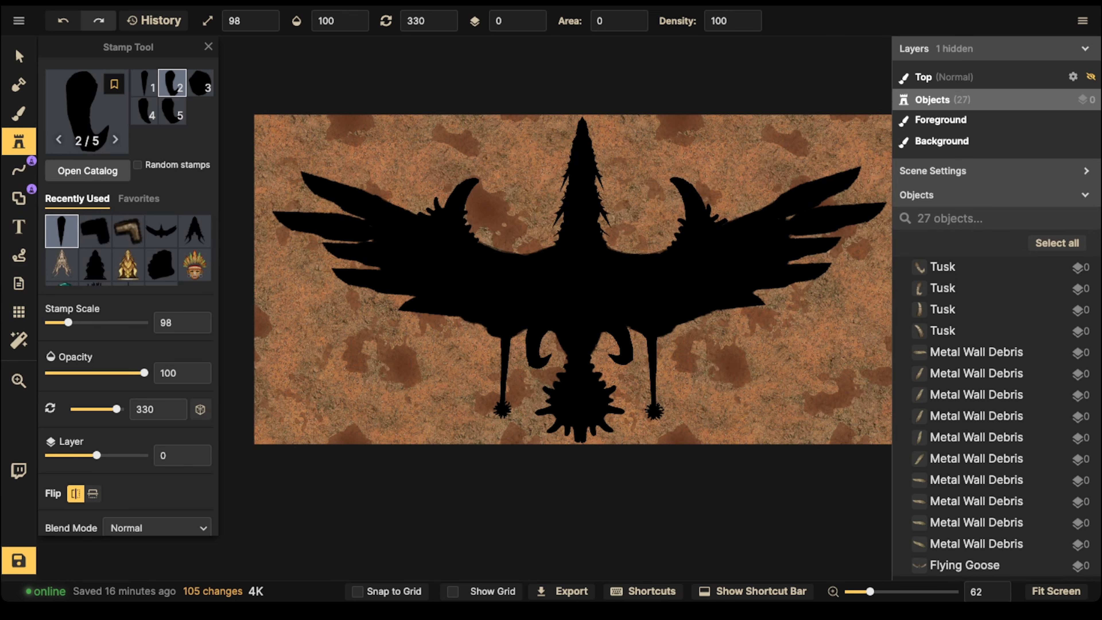
click(19, 56)
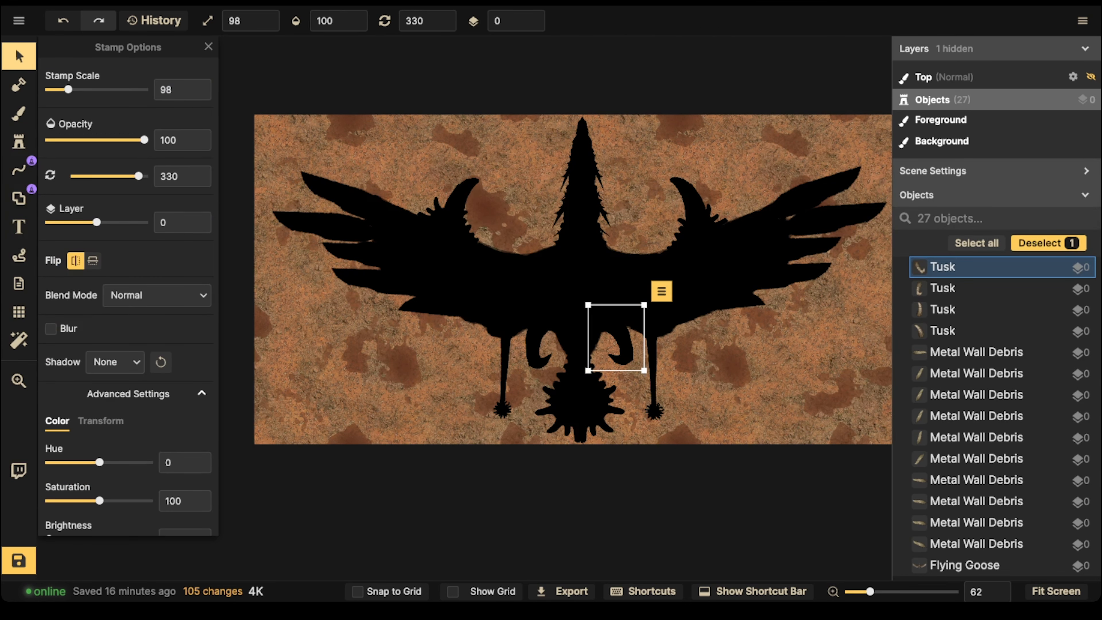
drag(624, 347, 624, 350)
key(Escape)
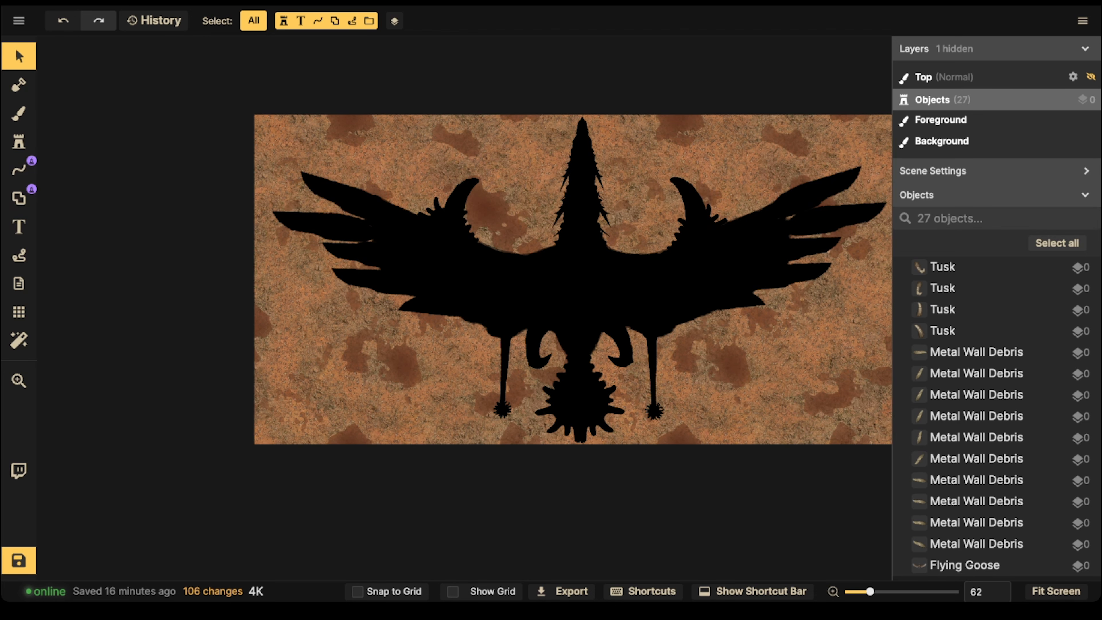
Select all the creature's stamps, shrink them slightly together and reposition the silhouette within the map.
drag(256, 61, 901, 485)
drag(584, 286, 584, 285)
drag(891, 444, 882, 439)
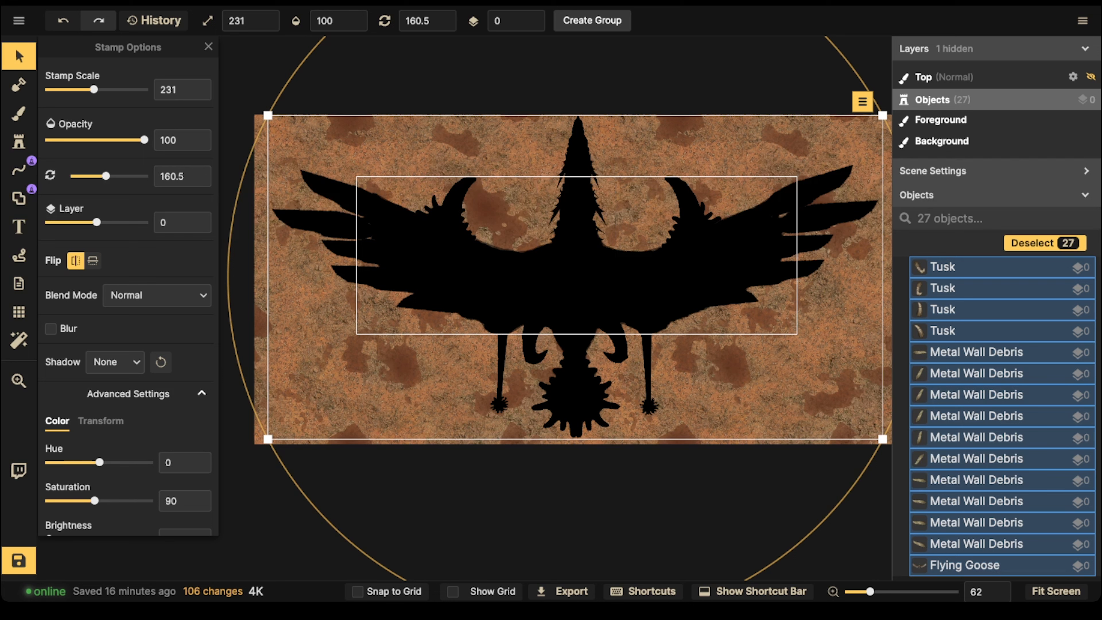
drag(577, 285, 577, 288)
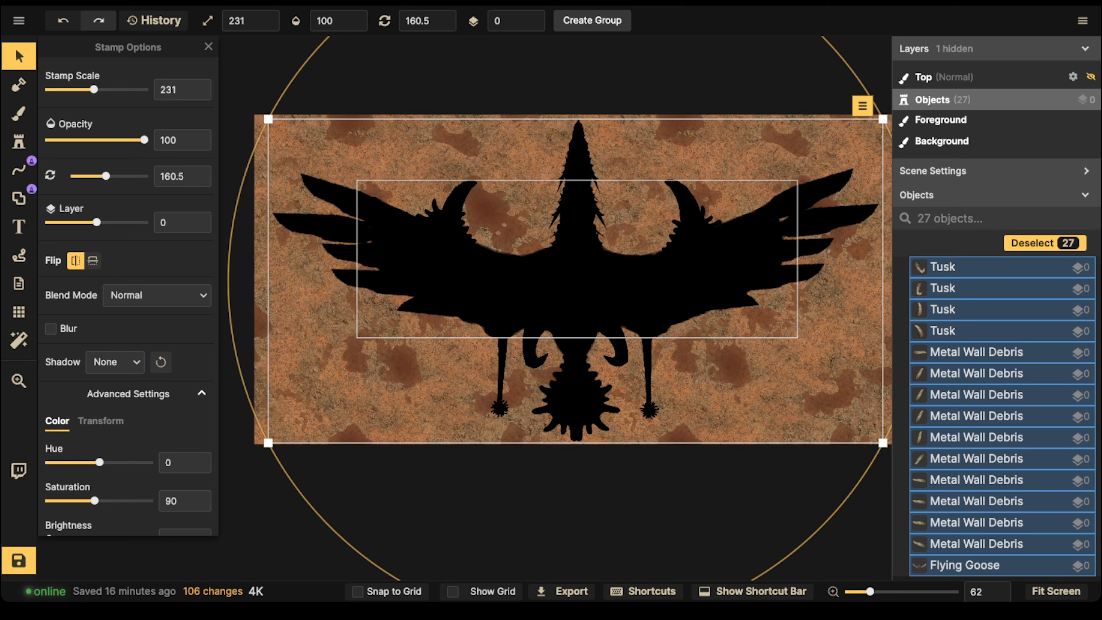
Pick up the black Red Sea Coral from the left foot as the stamp and enlarge it to scale 171.
click(453, 230)
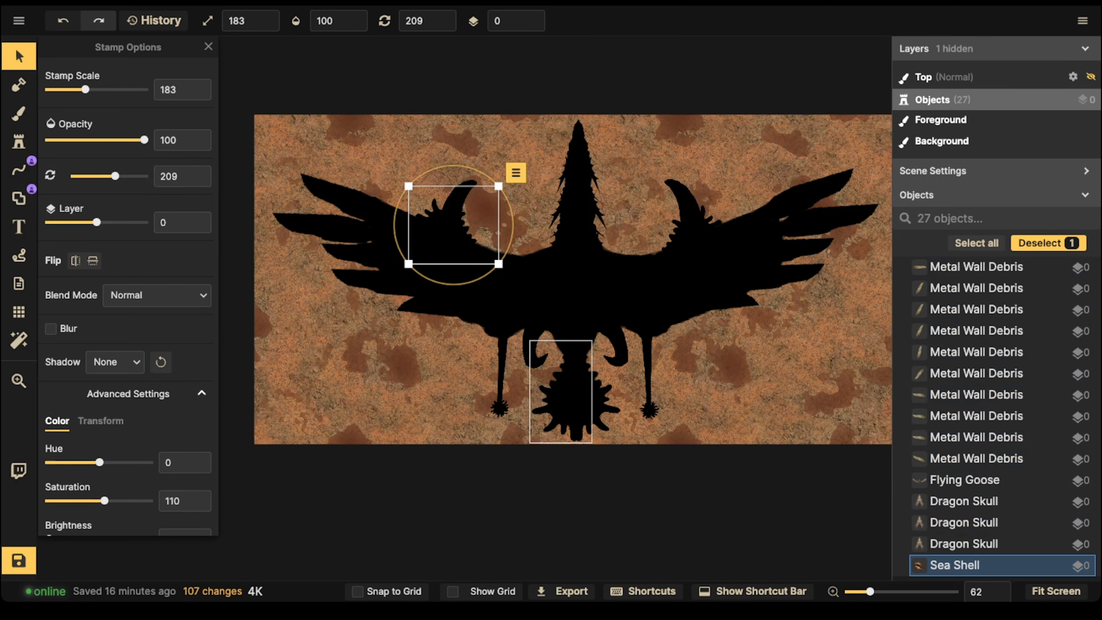
click(498, 408)
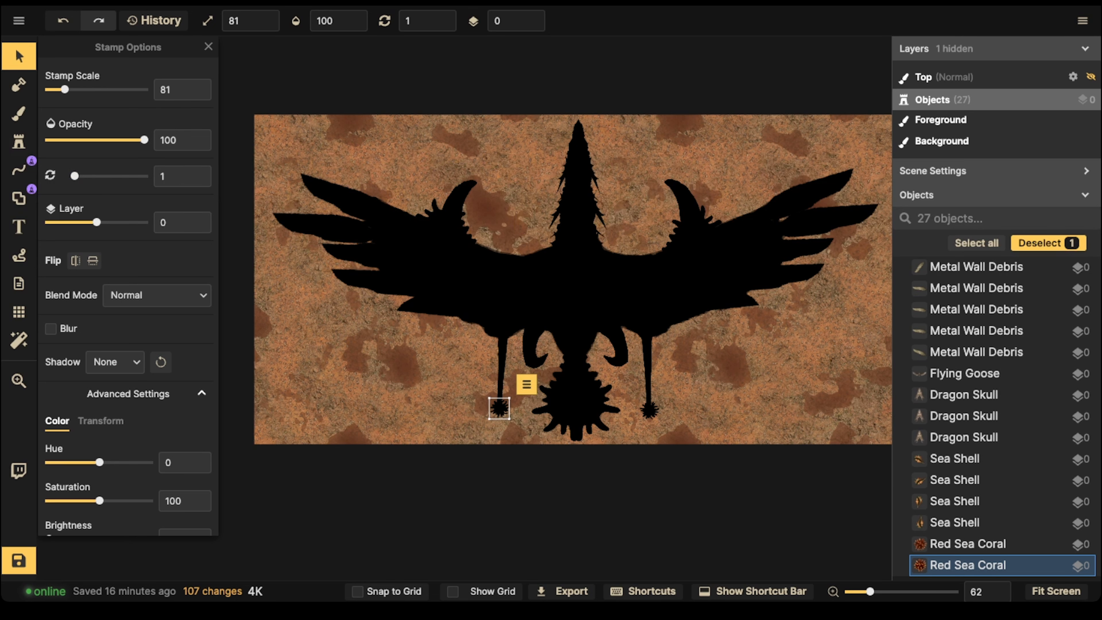
click(18, 142)
key(Right)
key(Right)
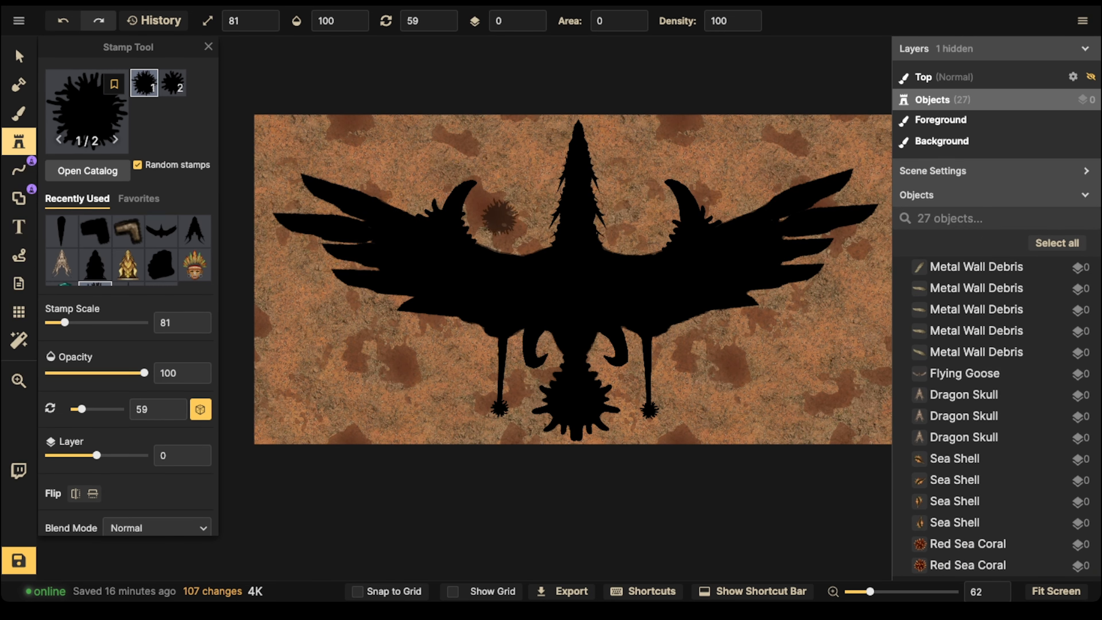
key(bracketright)
key(bracketright)
key(bracketright)
key(bracketright)
key(bracketright)
key(bracketright)
key(bracketright)
key(bracketright)
key(bracketright)
scroll(566, 261, down, 9)
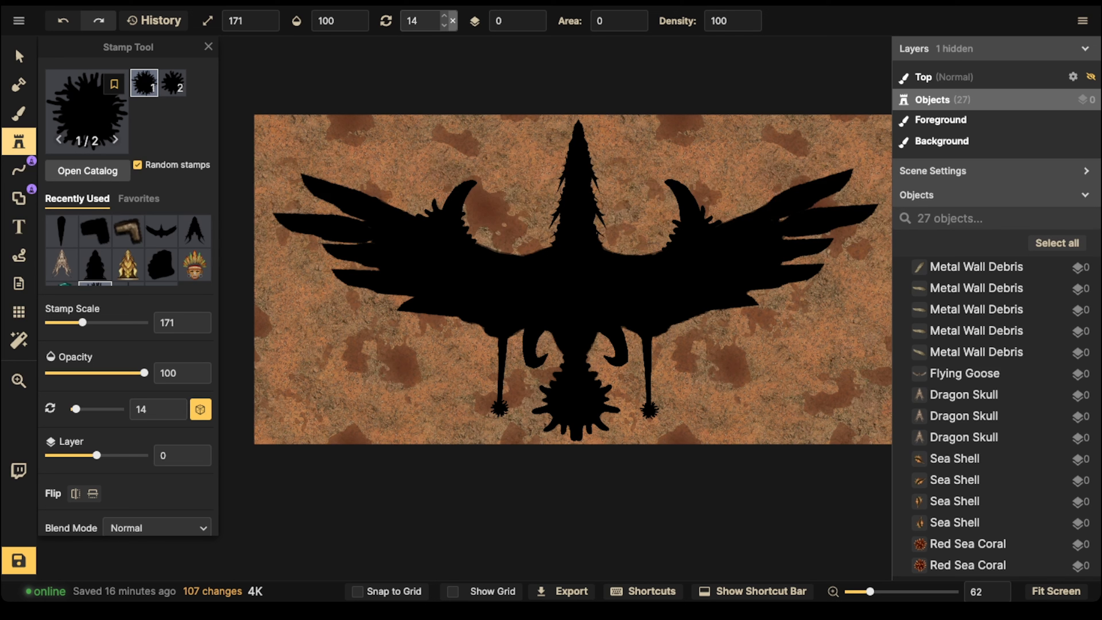
Place the coral stamp at rotation 0 and move it onto the body at the base of the central spike.
double_click(416, 21)
text(0)
click(521, 193)
key(s)
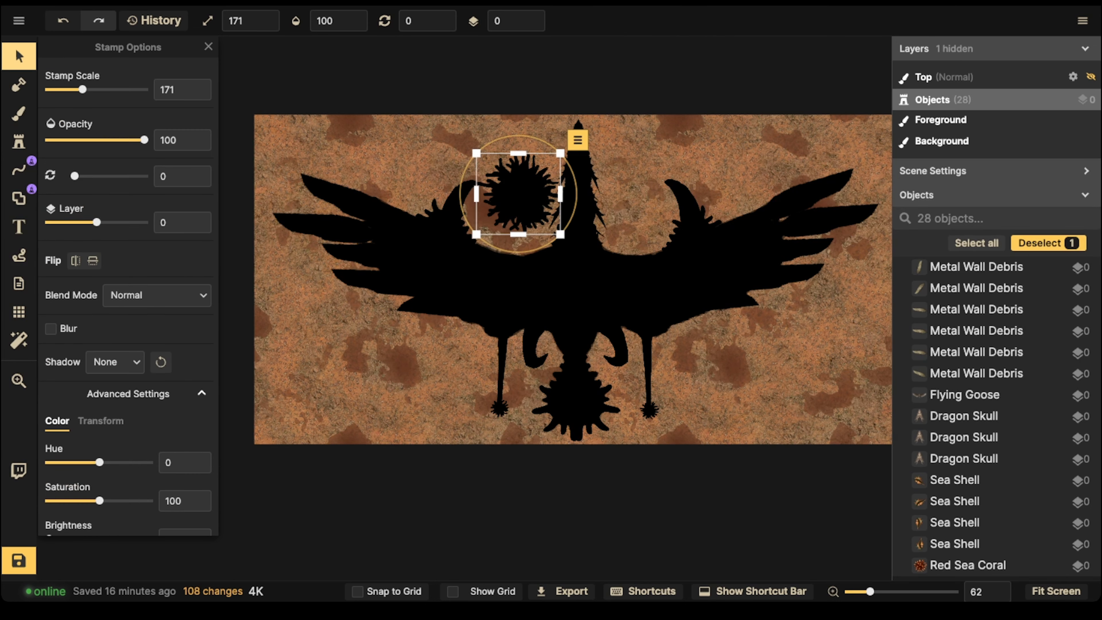
drag(560, 194, 578, 261)
key([)
Group all the creature's stamps under the name Base and nudge the group slightly.
drag(268, 81, 883, 484)
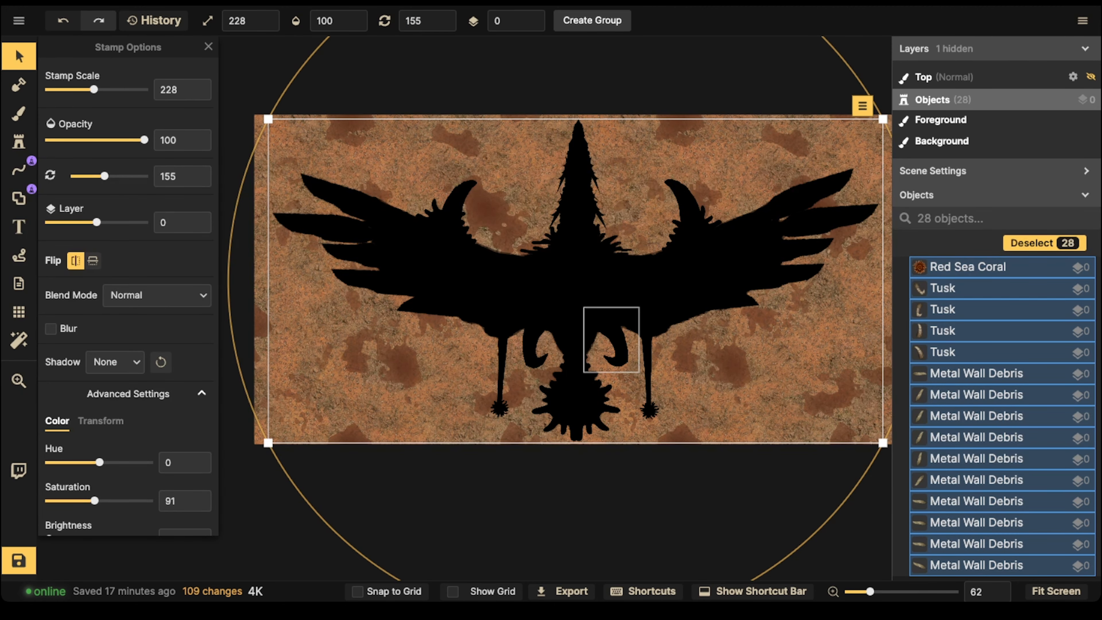
click(592, 21)
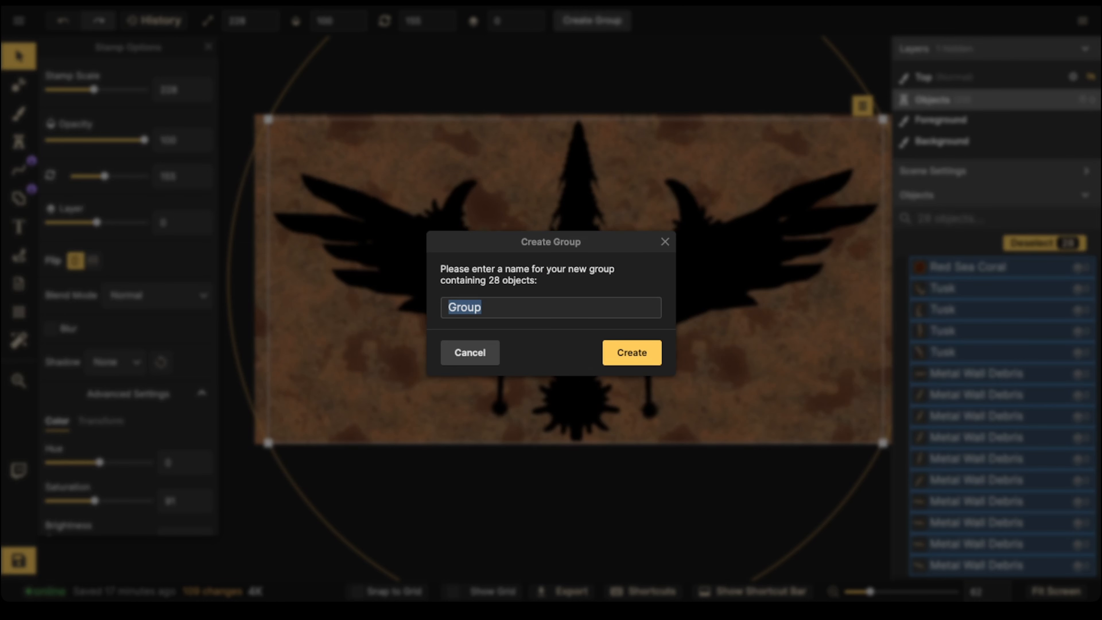
text(Base)
key(Return)
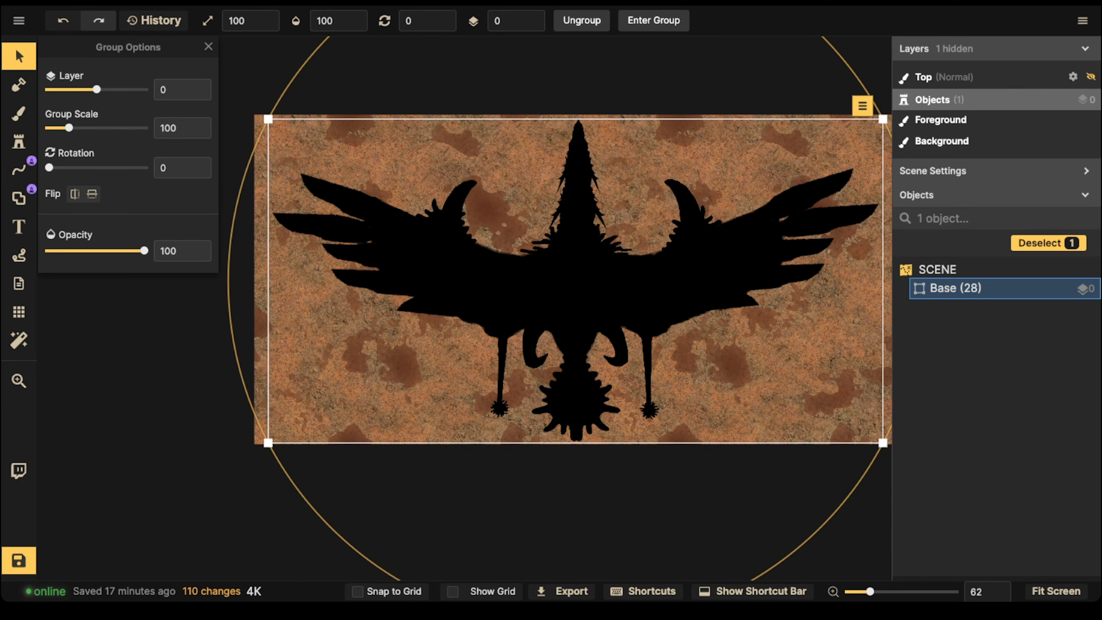
drag(576, 280, 575, 279)
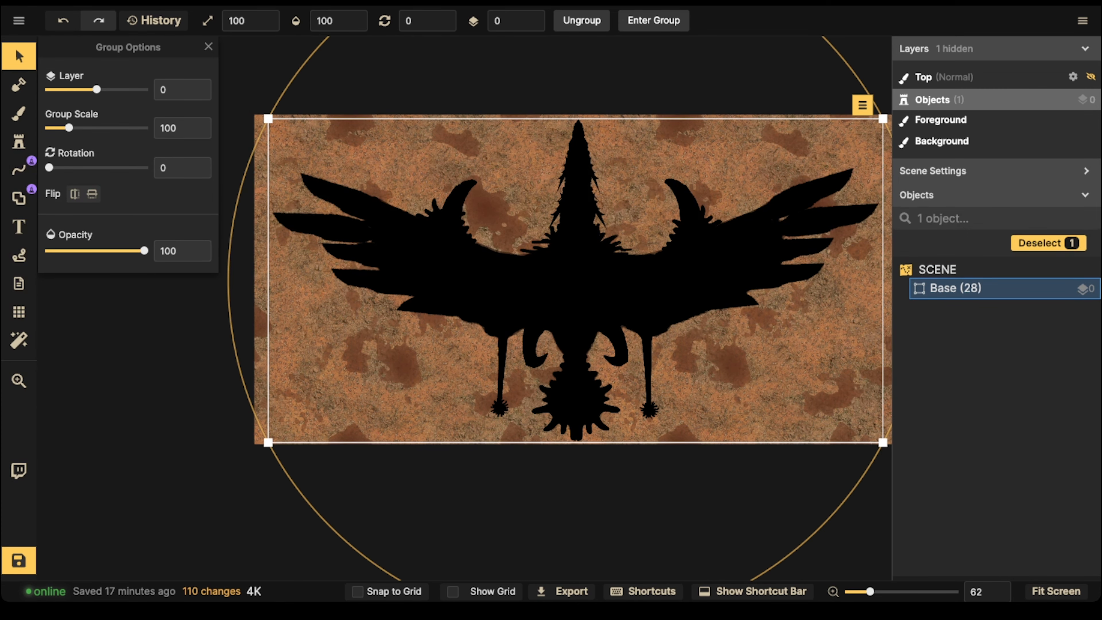
scroll(568, 234, down, 2)
drag(569, 234, 532, 237)
click(532, 238)
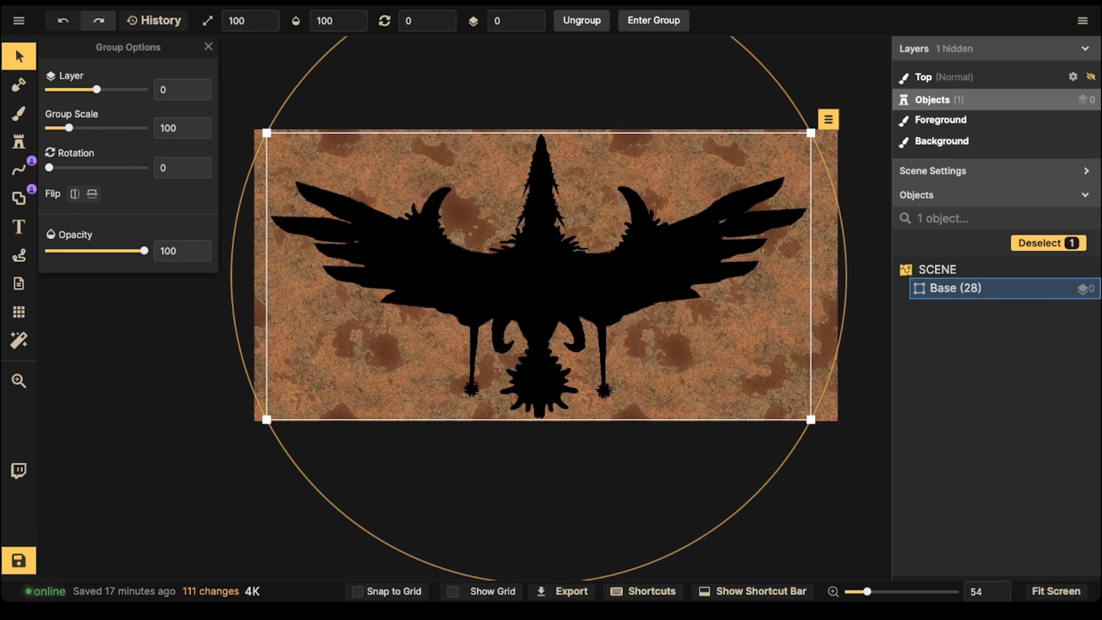
Enter the Base group and set the brightness of all its stamps to 100 and their saturation to 0.
click(1044, 288)
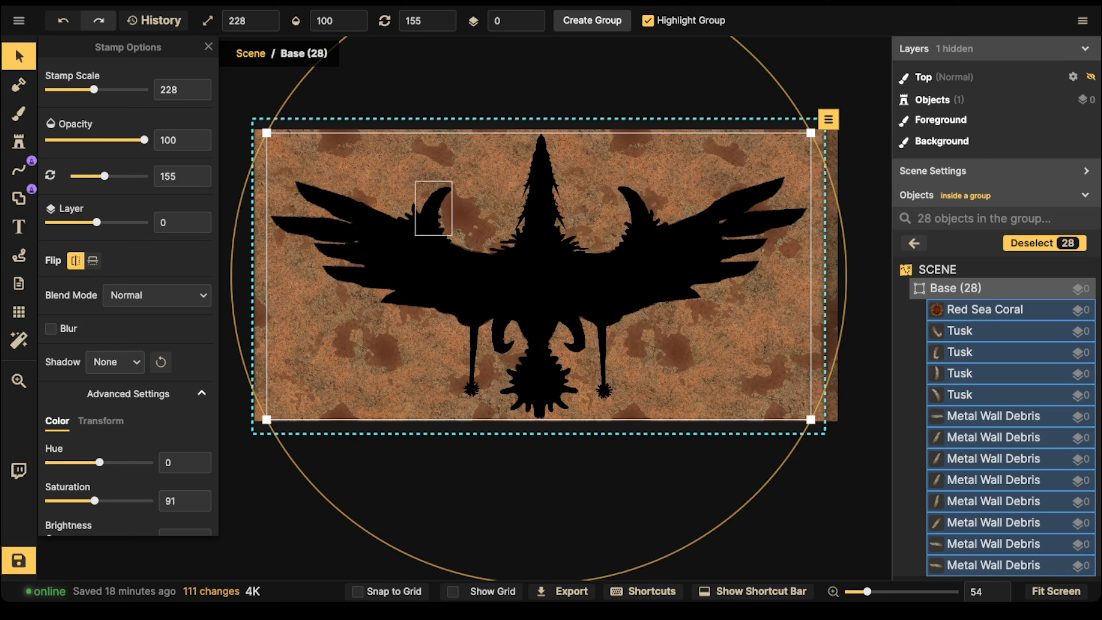
scroll(128, 299, down, 1)
scroll(128, 299, down, 1)
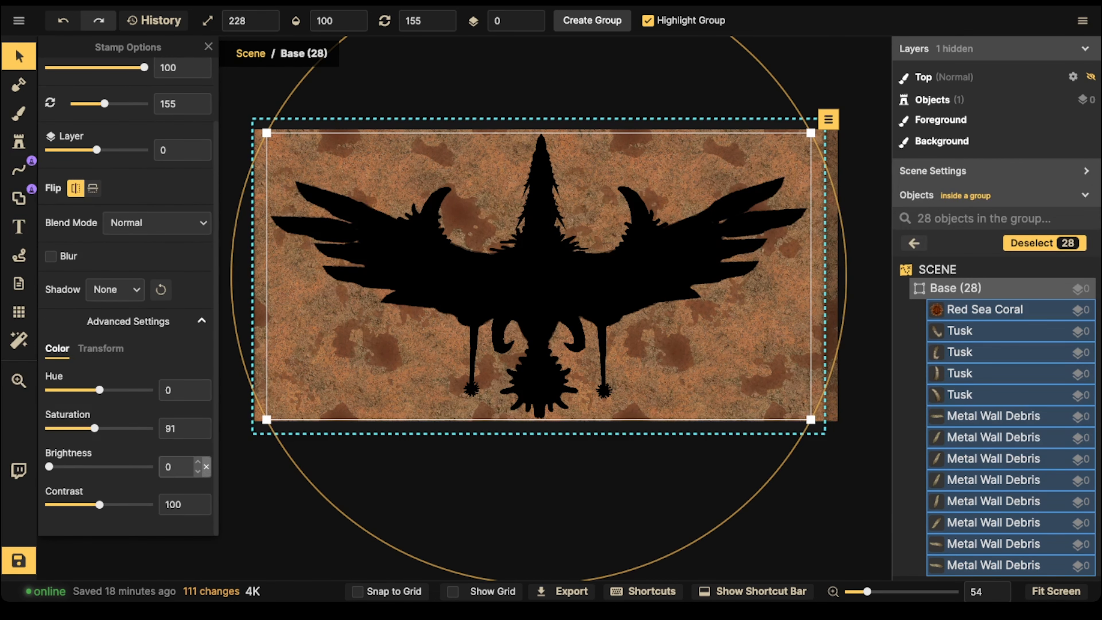
click(203, 467)
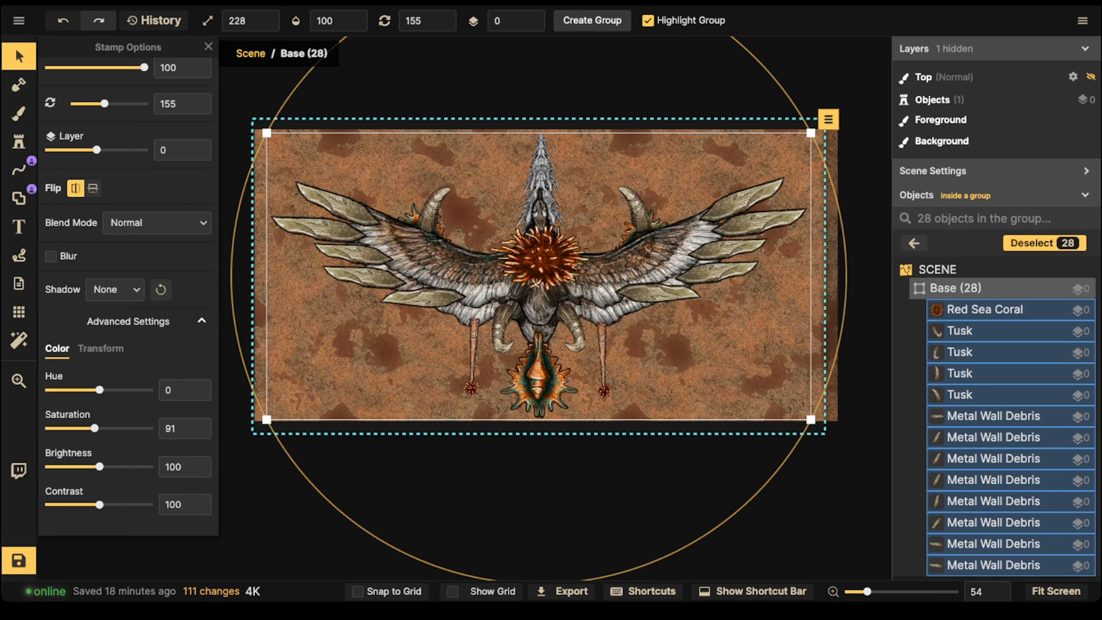
drag(94, 429, 47, 428)
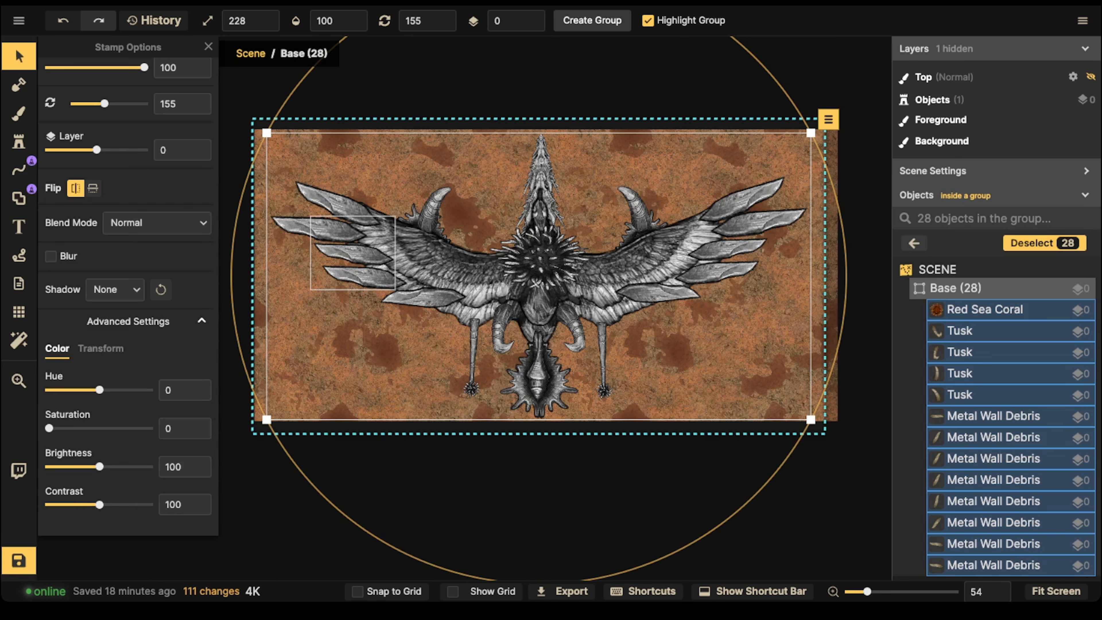
Examine the desaturated creature and the individual metal debris feathers on its left wing.
scroll(514, 238, up, 3)
click(282, 192)
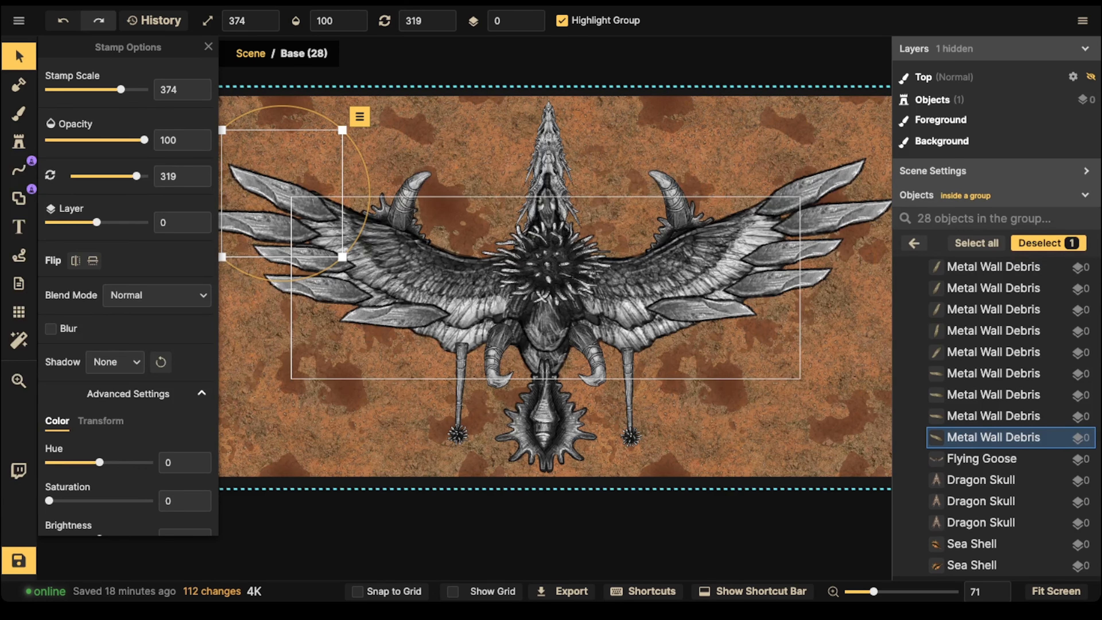
click(393, 316)
click(283, 193)
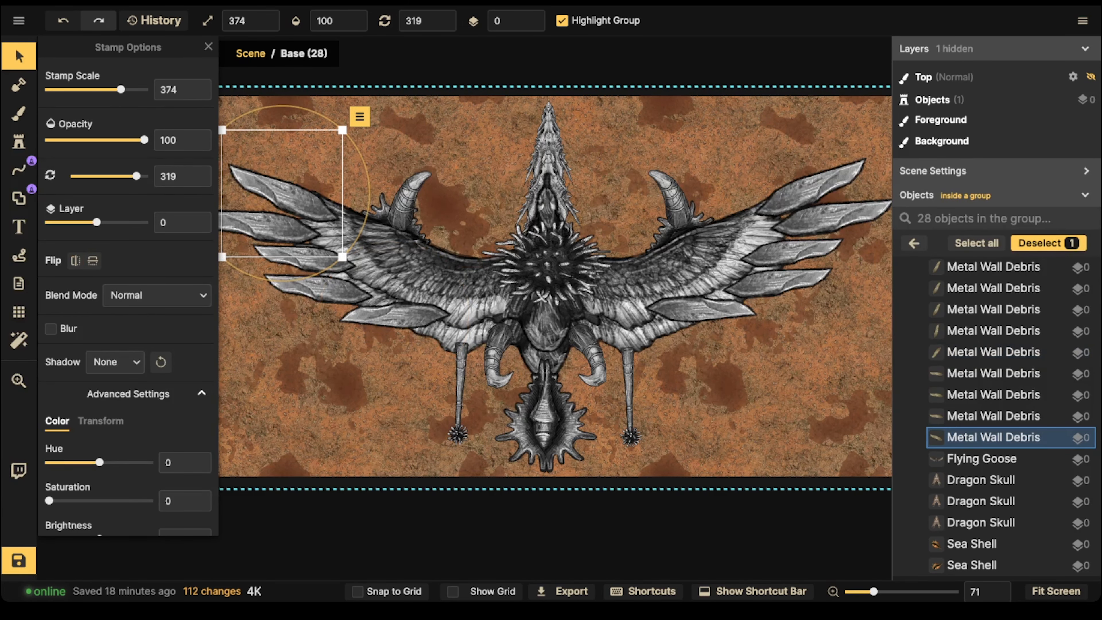
click(389, 157)
scroll(388, 157, down, 1)
scroll(414, 182, down, 3)
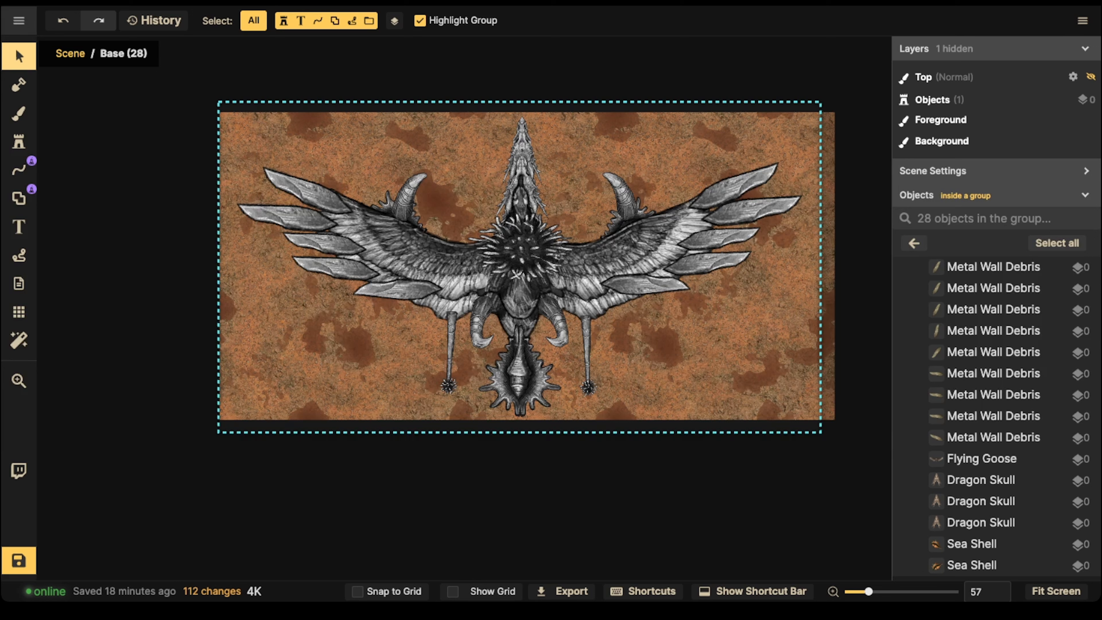
scroll(541, 217, down, 1)
click(318, 191)
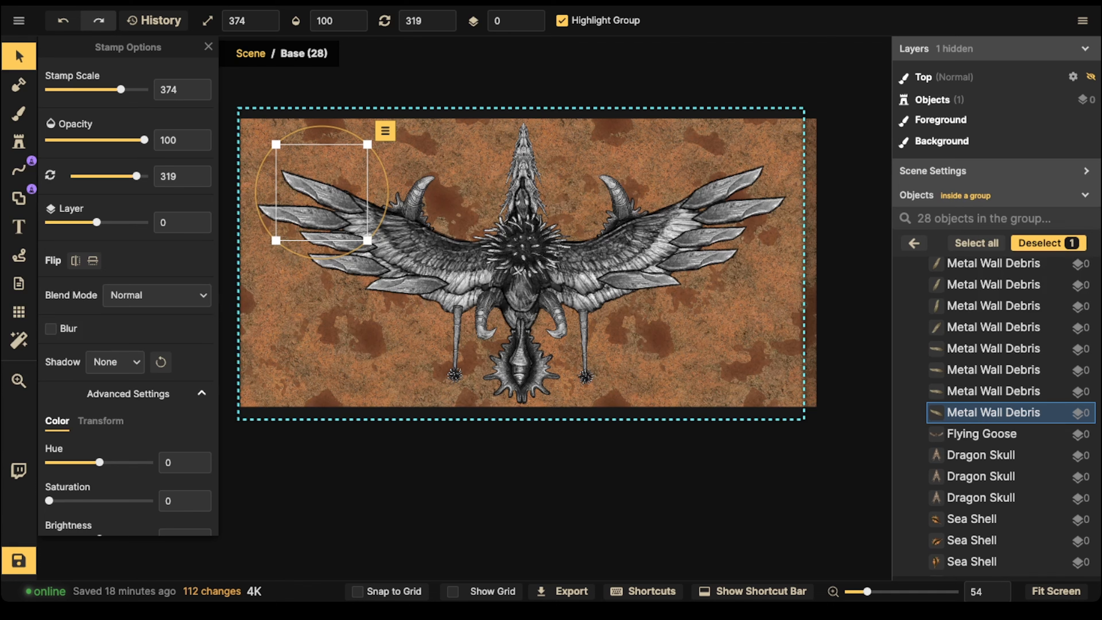
Select every stamp inside the Base group and set their brightness to 0.
click(245, 121)
drag(245, 121, 795, 487)
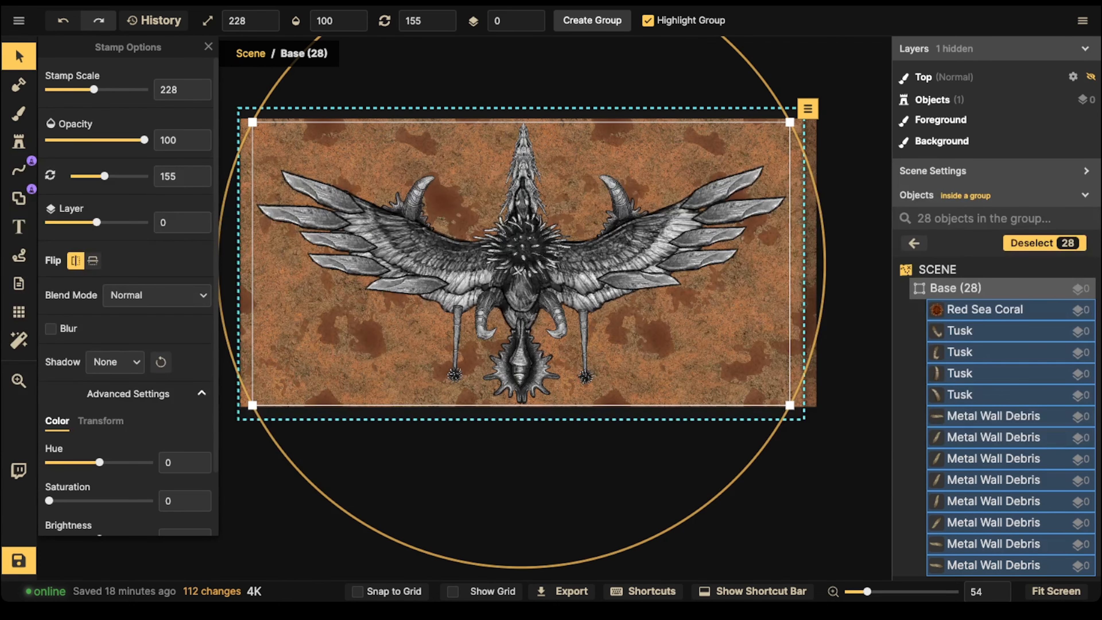
scroll(128, 291, down, 2)
drag(99, 466, 50, 466)
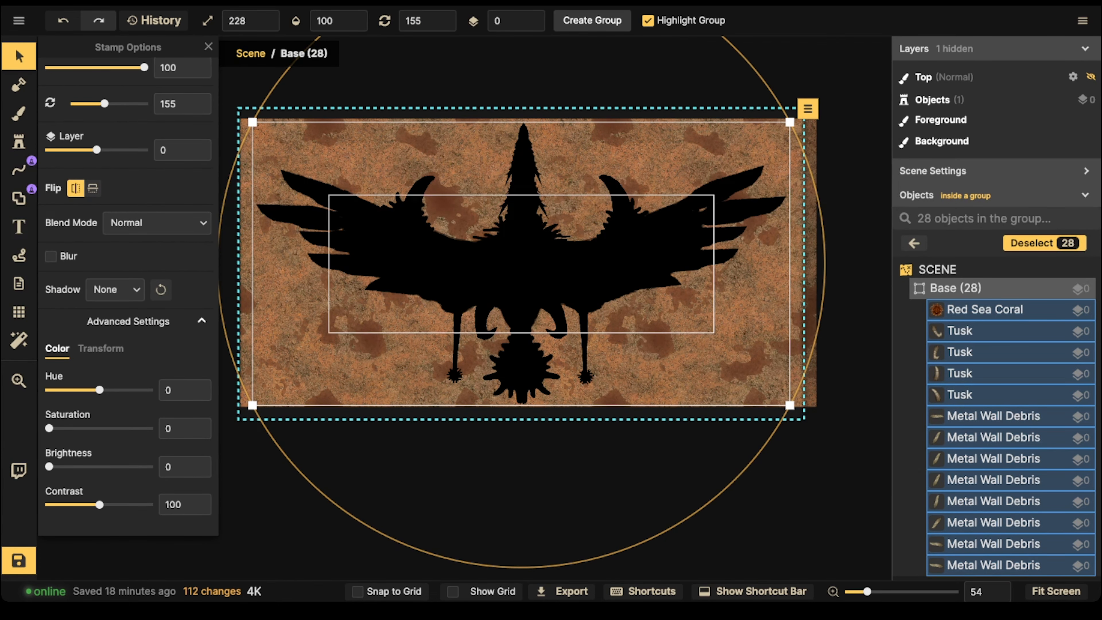
Copy the Dragon Skull at the tip of the central spike, leave the Base group and paste the copy into the scene.
click(524, 145)
scroll(534, 151, up, 5)
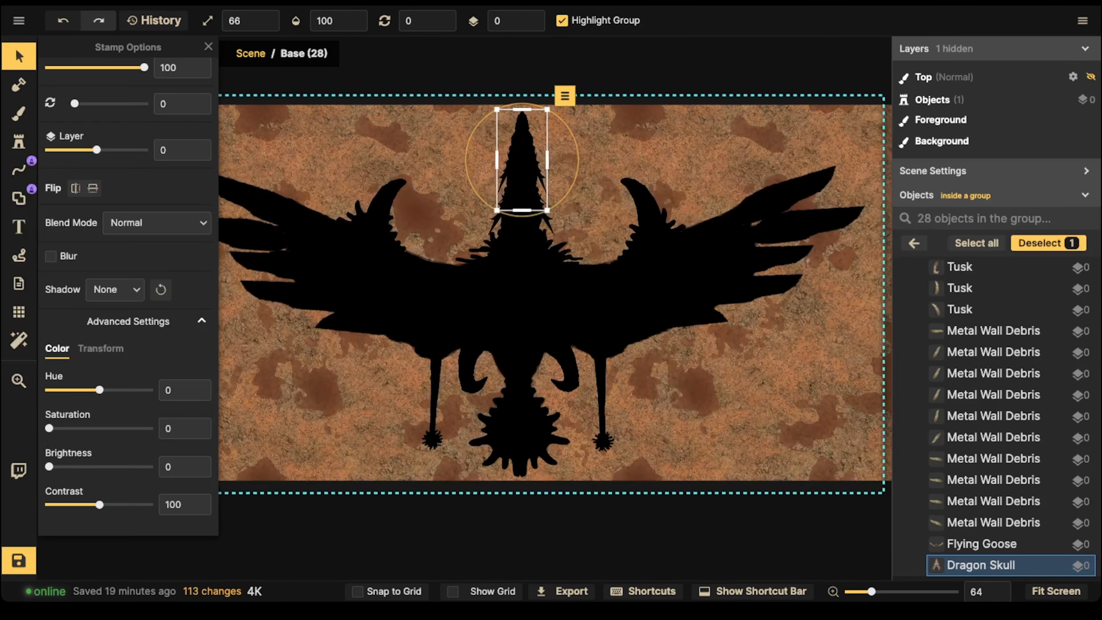
double_click(427, 169)
scroll(427, 169, up, 3)
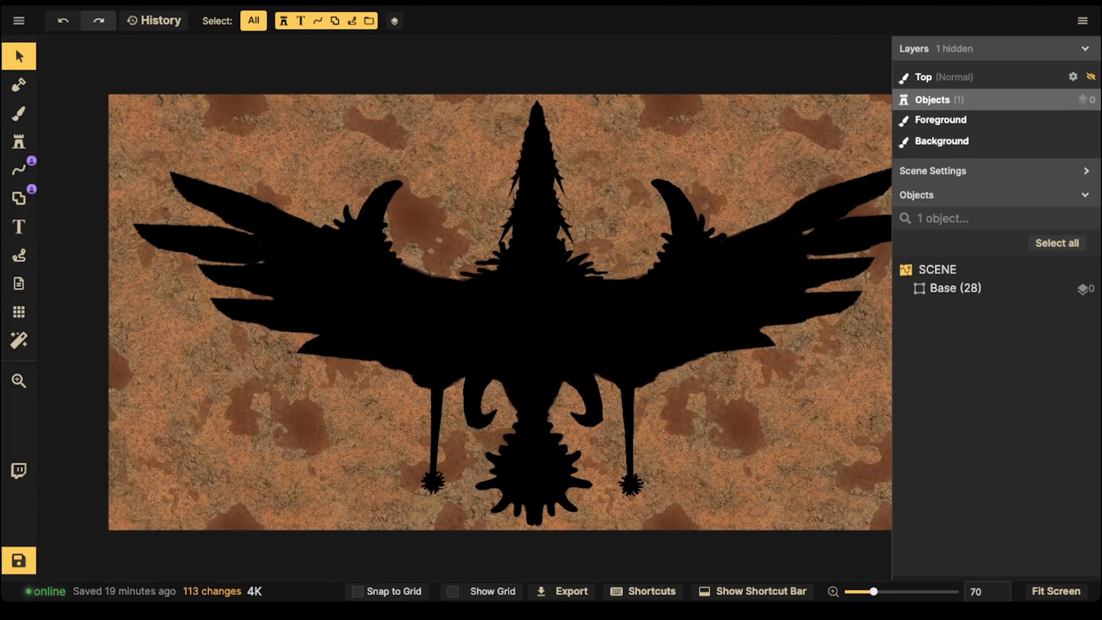
key(ctrl+v)
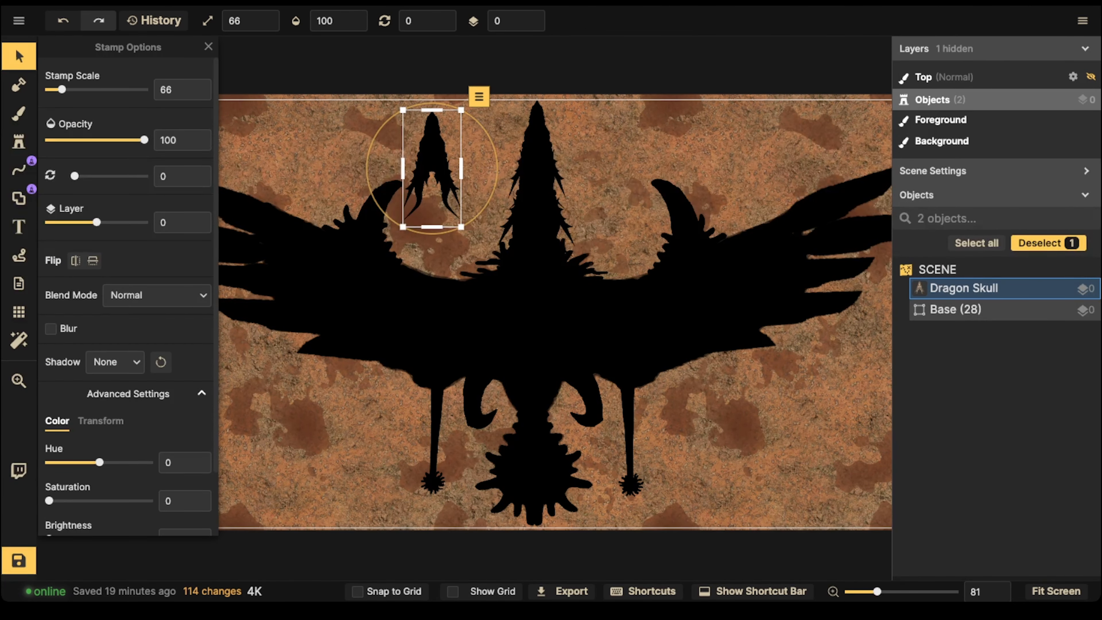
Brighten the pasted Dragon Skull and move it onto the tip of the central spike.
scroll(130, 391, down, 2)
drag(49, 467, 131, 467)
drag(432, 148, 537, 134)
scroll(537, 152, up, 2)
Choose the Tusk stamp and place it right of the central spike with scale 96, rotation 224, saturation 0 and brightness 133.
click(19, 141)
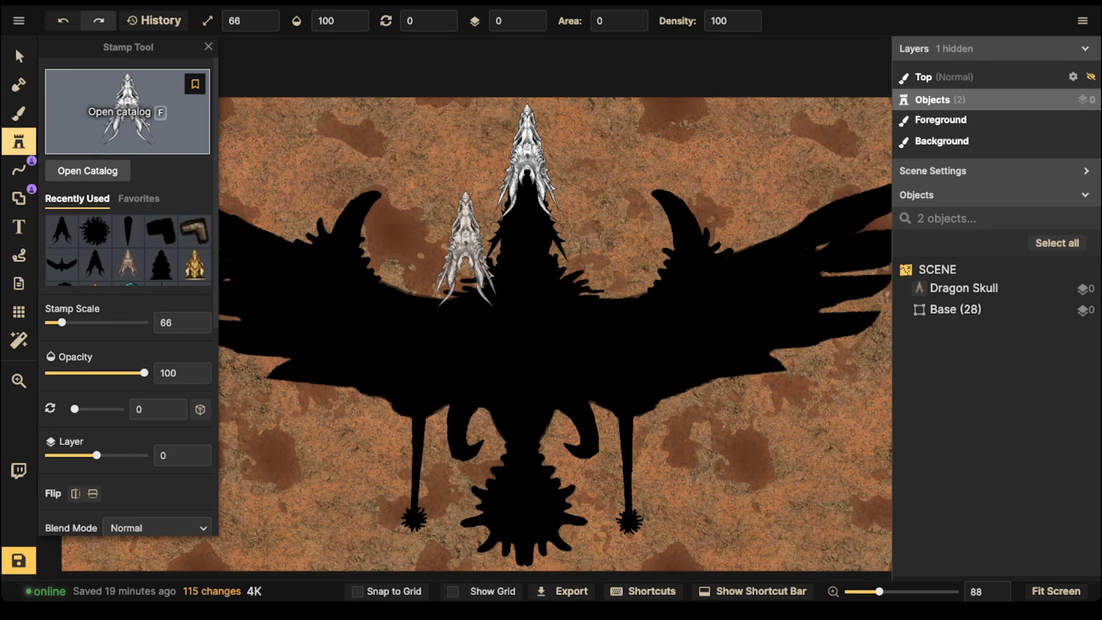
key(f)
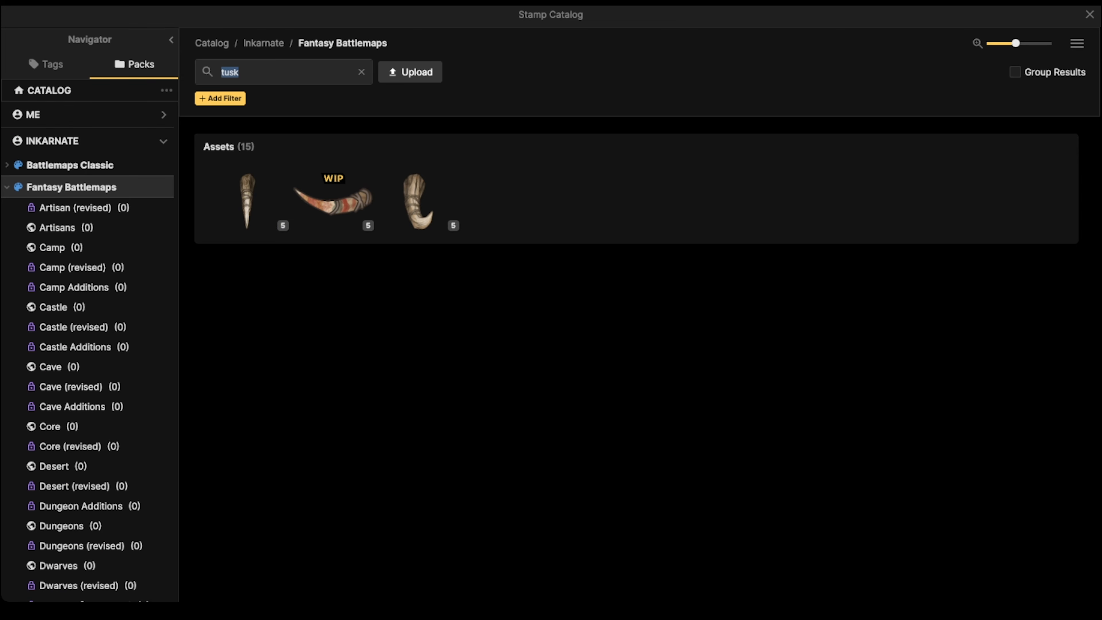
click(362, 72)
scroll(417, 199, down, 4)
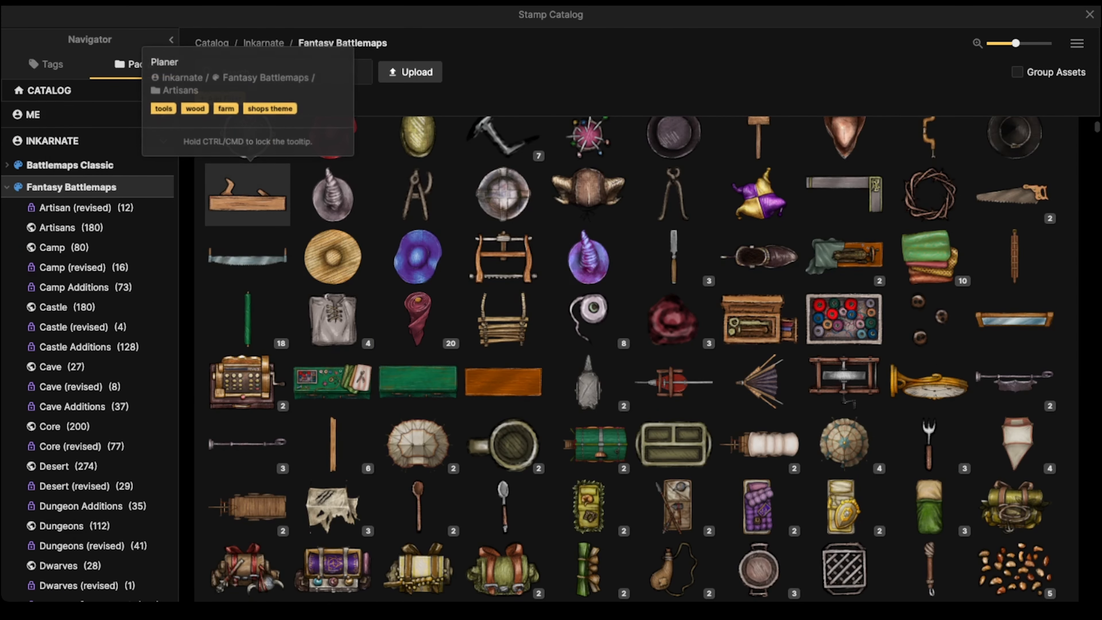
key(Escape)
click(18, 198)
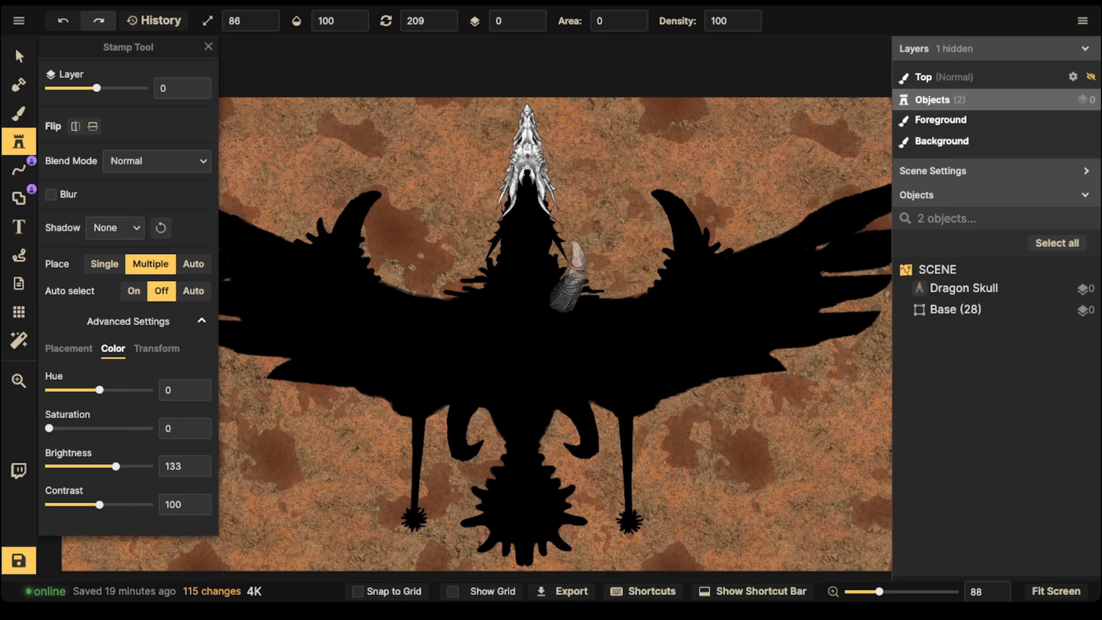
scroll(577, 282, up, 3)
click(579, 282)
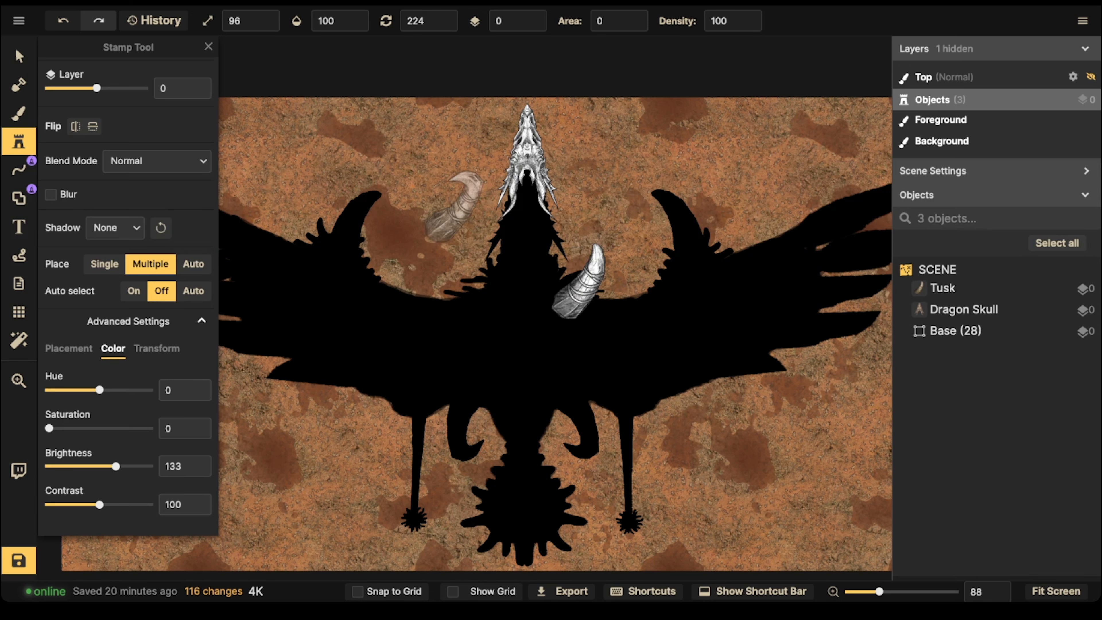
Flip the Tusk stamp horizontally and place a mirrored copy left of the central spike.
click(75, 126)
click(471, 280)
scroll(438, 330, down, 20)
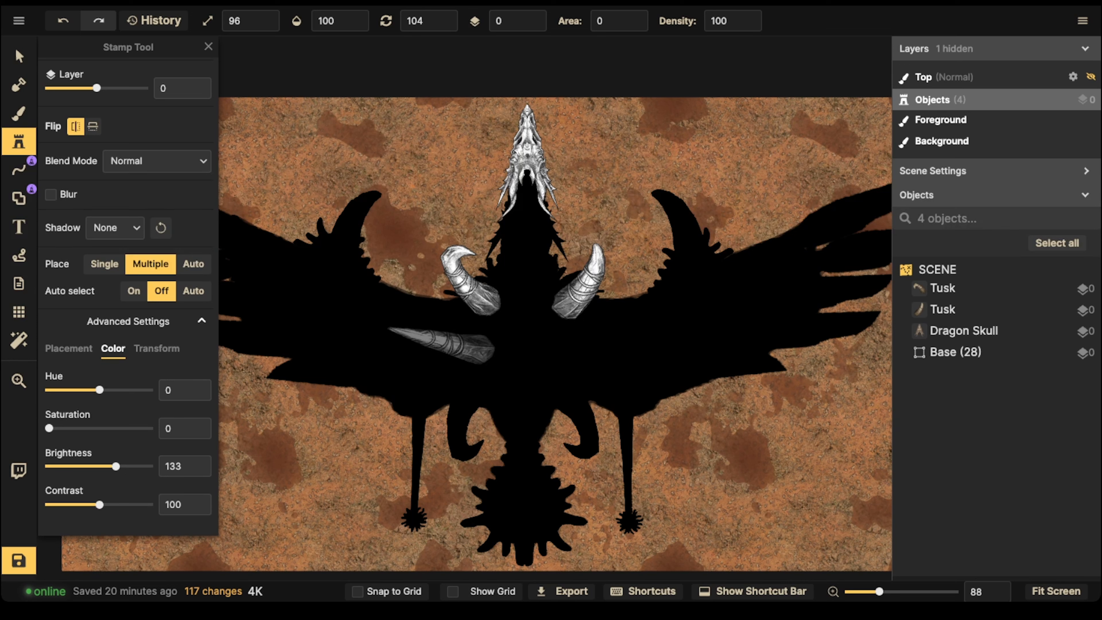
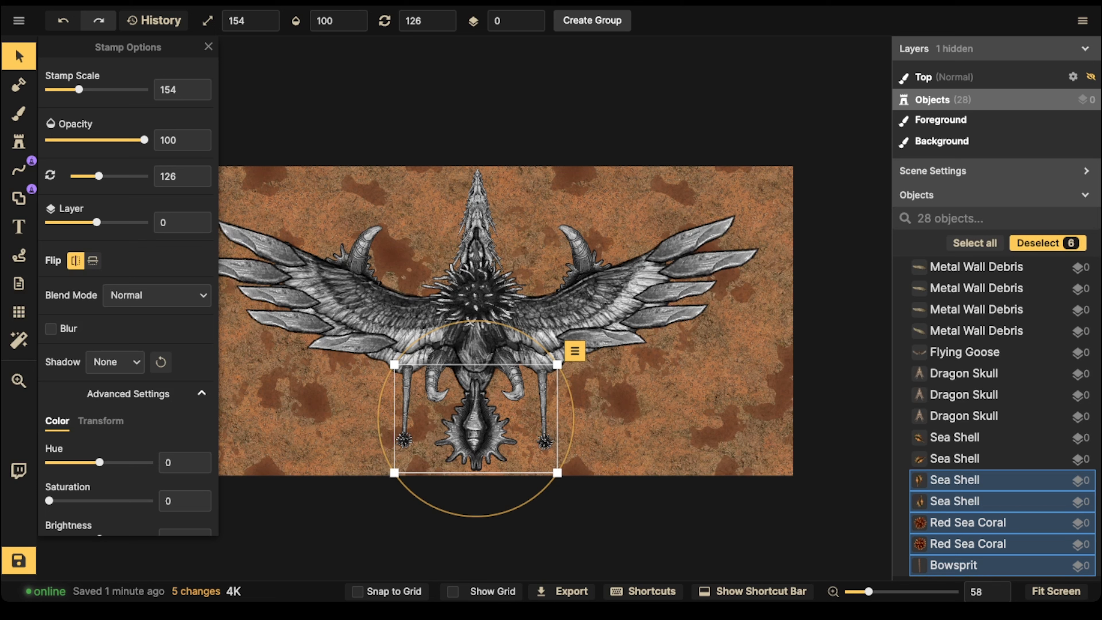
Select every stamp and set their saturation to 200, hue to -125 and contrast to 91.
click(974, 243)
drag(49, 501, 150, 501)
click(185, 501)
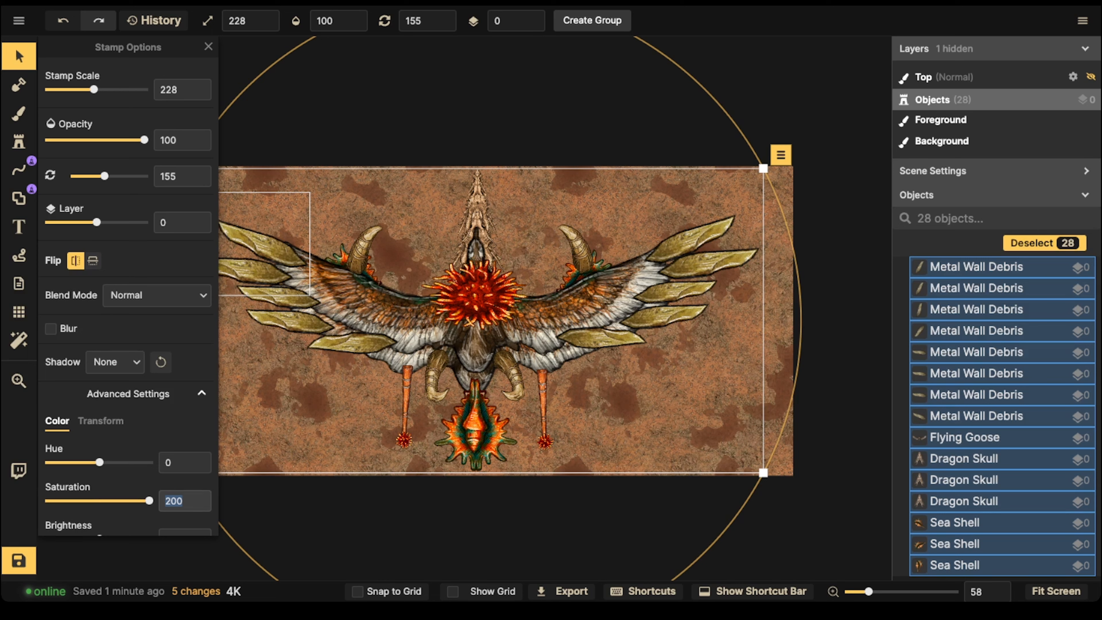
drag(100, 463, 64, 462)
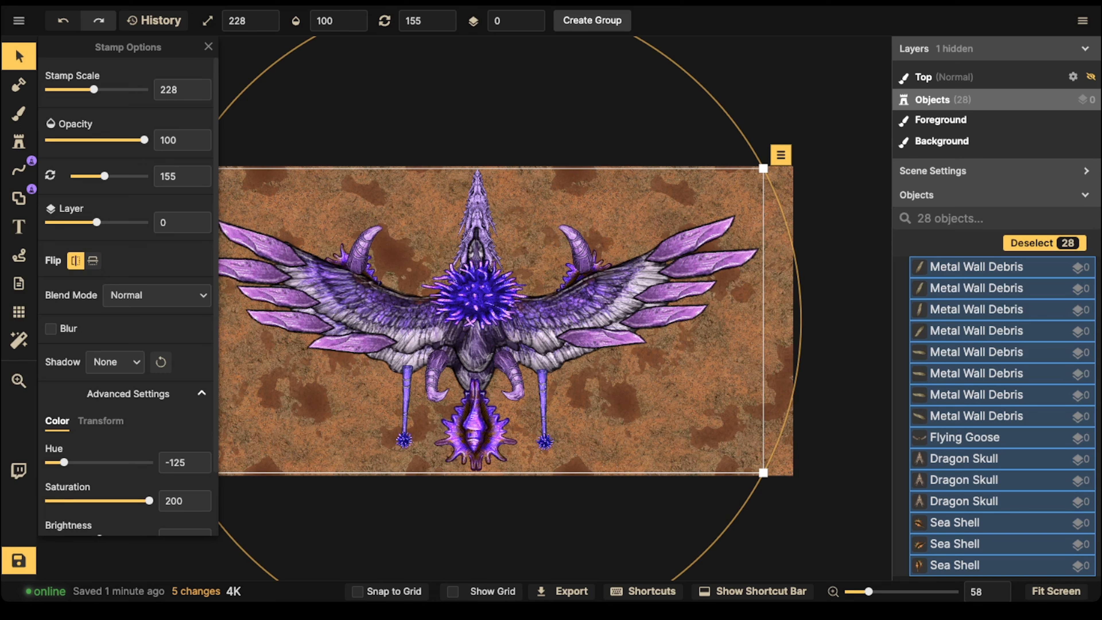
scroll(128, 294, down, 2)
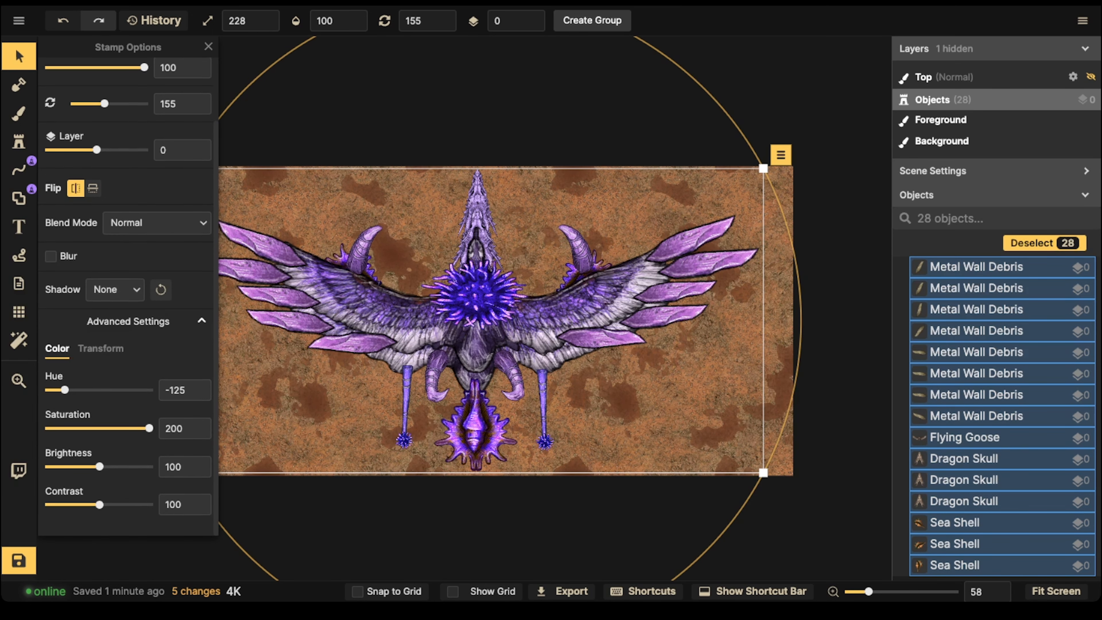
mouse_move(100, 504)
mouse_down()
mouse_move(116, 505)
mouse_move(94, 504)
mouse_up()
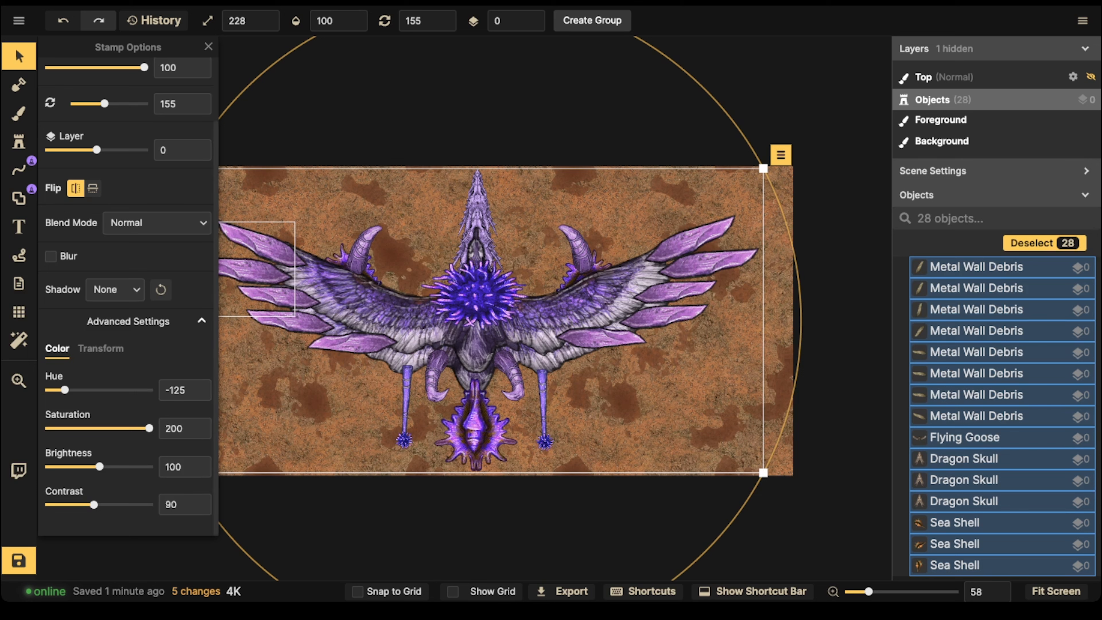
drag(94, 504, 94, 504)
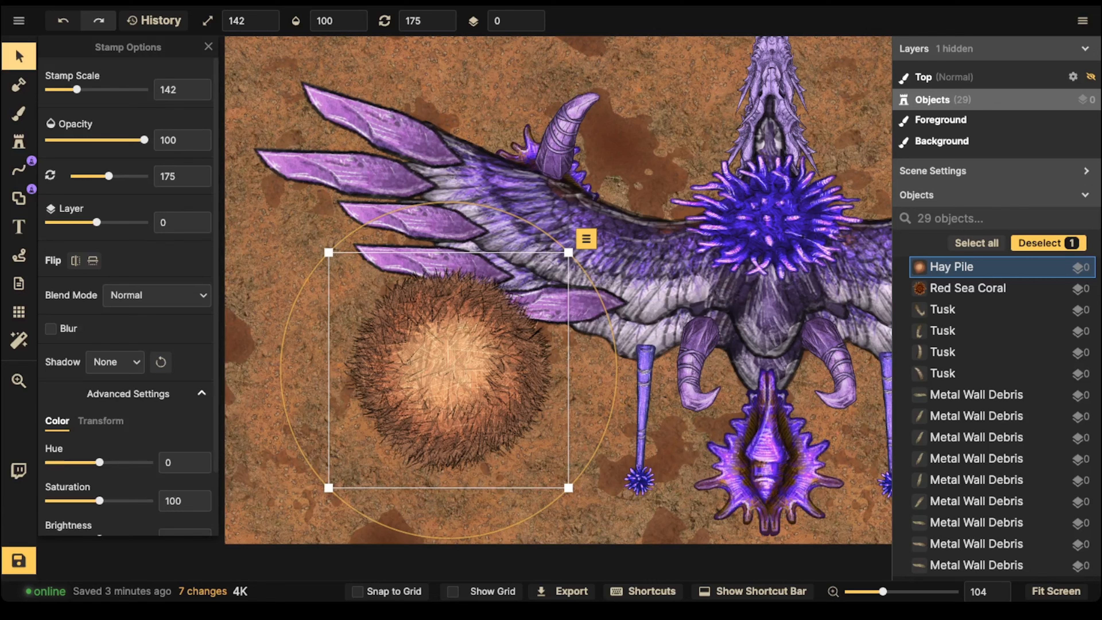
Set the Hay Pile's hue to -98, scale to 112 and rotation to 0.
scroll(128, 304, down, 3)
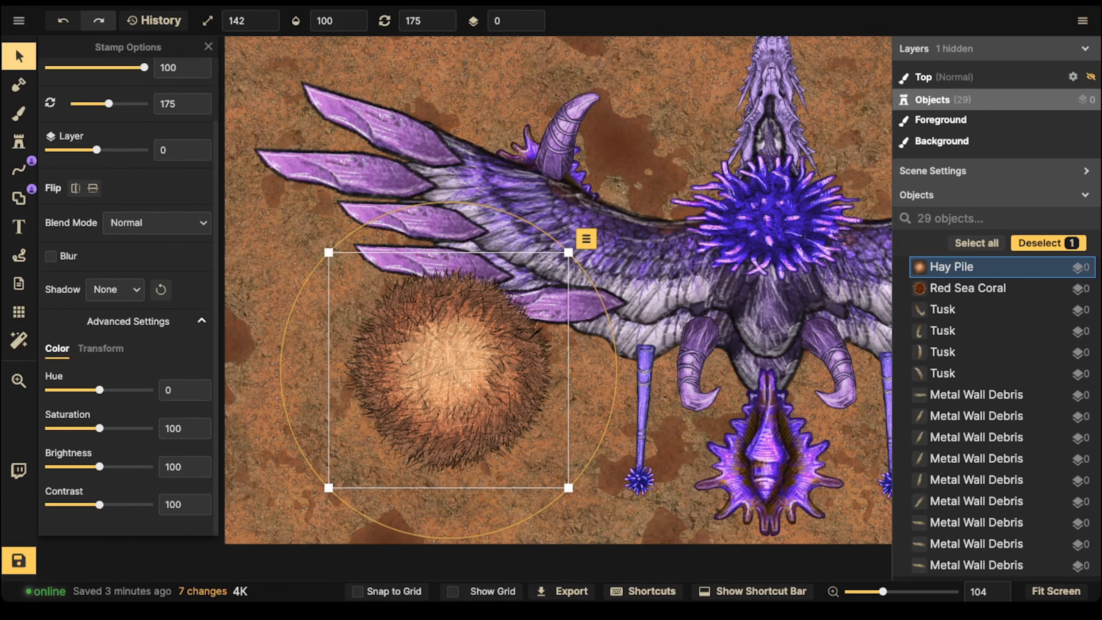
drag(99, 390, 71, 389)
drag(328, 252, 345, 269)
click(452, 20)
Move the Hay Pile over the creature's body and stretch it into a tall oval.
drag(449, 370, 763, 295)
drag(762, 390, 762, 416)
drag(762, 416, 536, 453)
drag(631, 453, 623, 444)
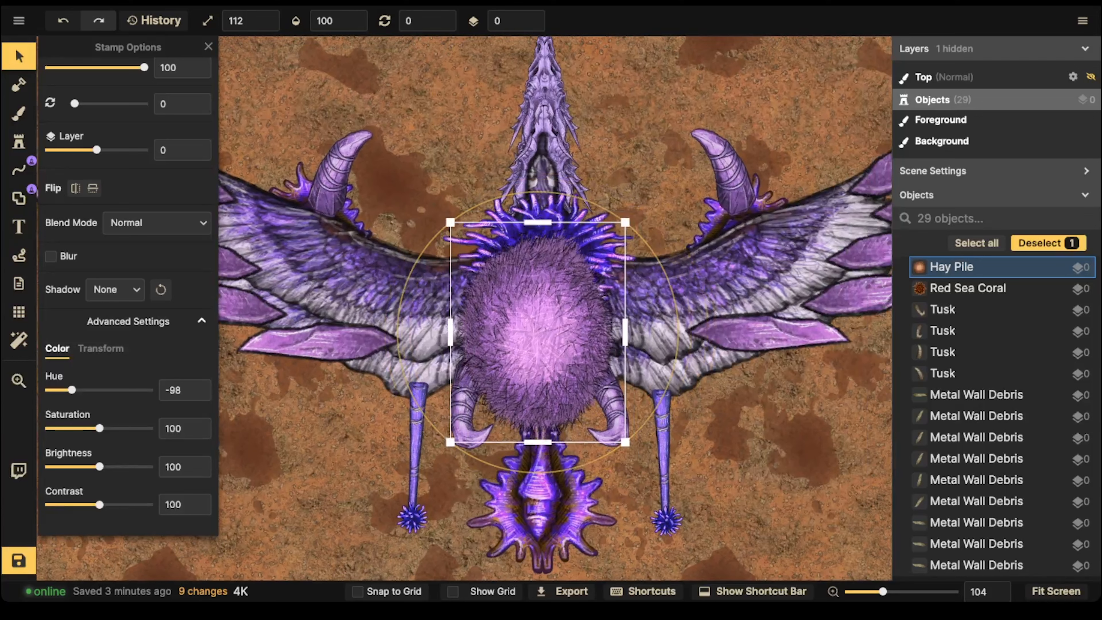
drag(535, 333, 540, 324)
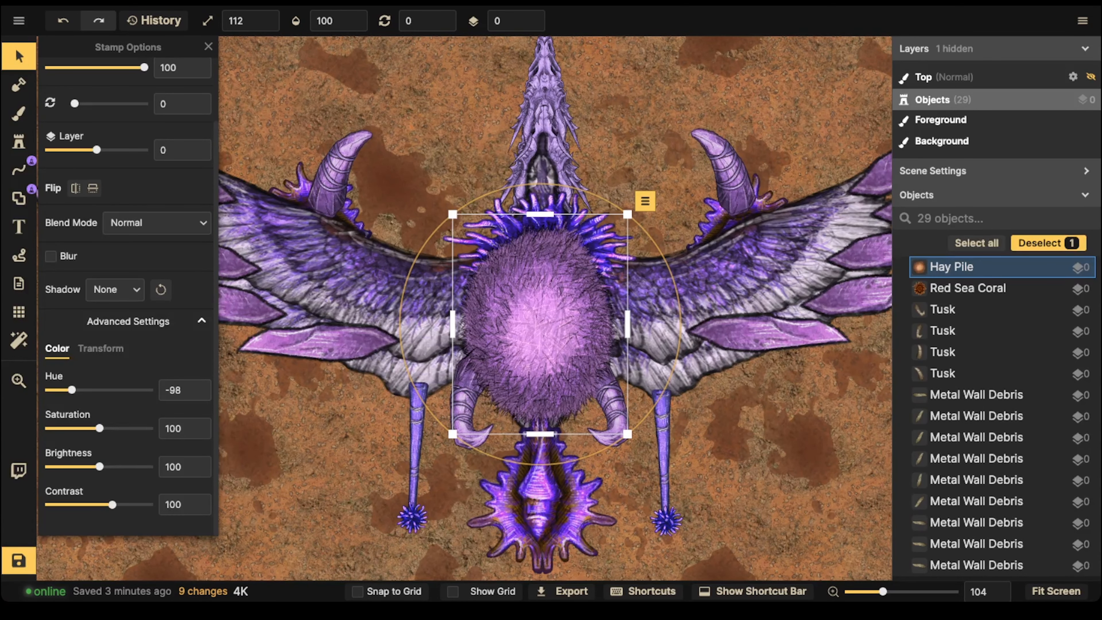
Set the Hay Pile's hue to -108, contrast to 115 and scale to 102, recentring it on the body with the Red Sea Coral moved aside.
drag(99, 504, 106, 504)
drag(72, 389, 70, 390)
drag(540, 224, 653, 106)
drag(540, 323, 544, 310)
key(s)
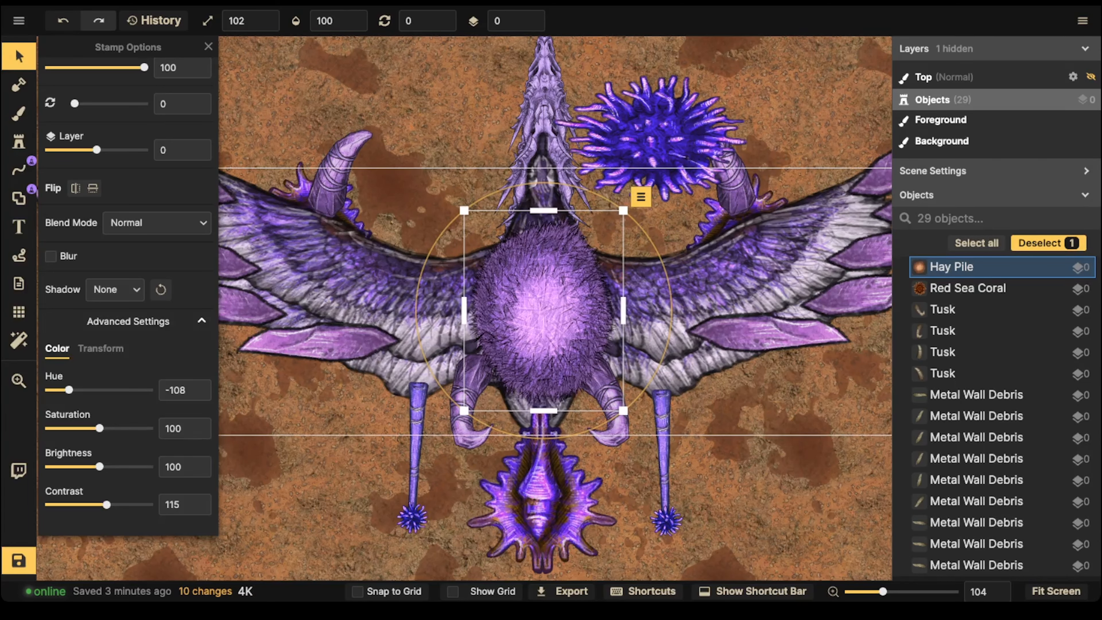
Reposition the two curved Tusks at the lower edge of the Hay Pile.
click(468, 403)
key(r)
drag(468, 404, 477, 393)
drag(611, 404, 620, 392)
click(716, 473)
Move the large Red Sea Coral back behind the Hay Pile's upper edge and set its hue to -115 and scale to 121.
drag(651, 139, 537, 241)
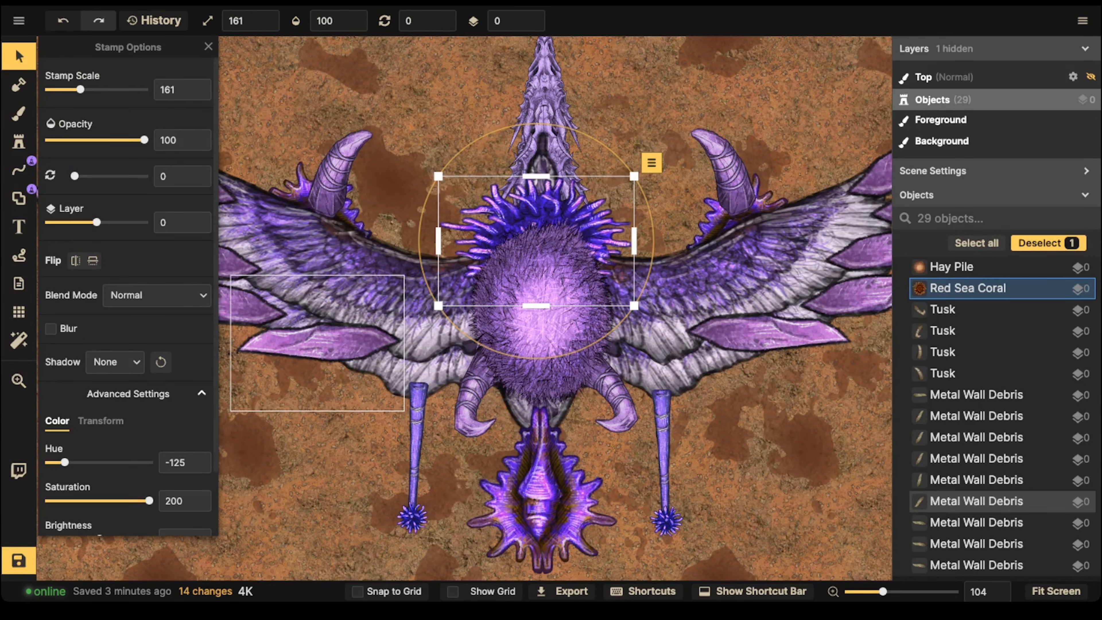
drag(64, 462, 68, 462)
scroll(67, 463, down, 2)
key([)
key([)
drag(537, 240, 538, 246)
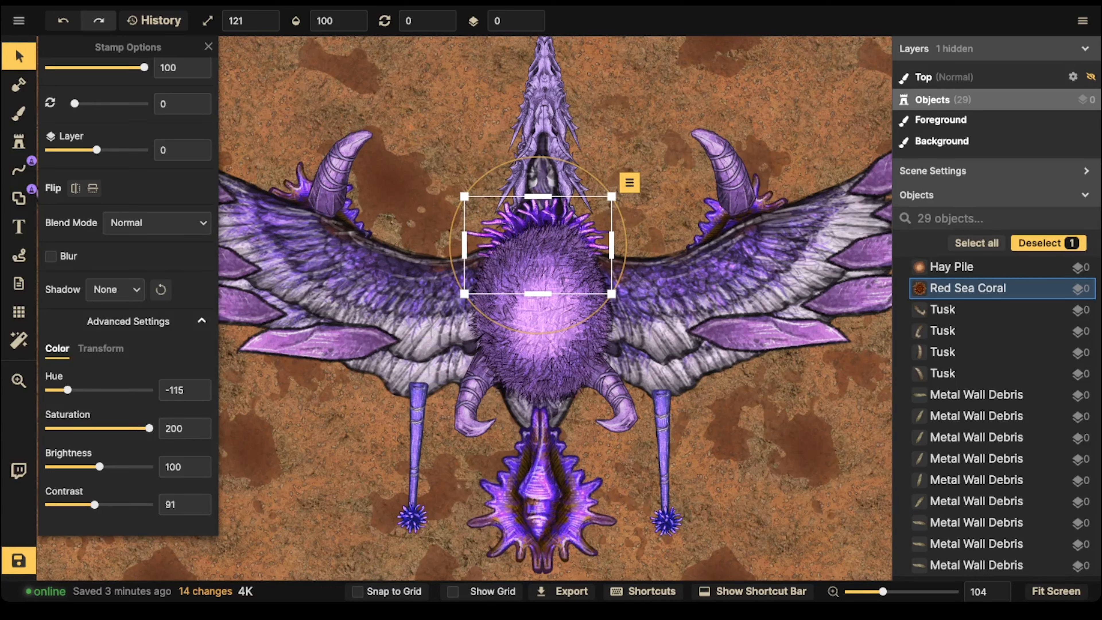
Duplicate the Red Sea Coral, place the copy under the Hay Pile's lower part on layer -1 and rotate it to 105 degrees.
key(ctrl+c)
key(ctrl+v)
drag(511, 347, 531, 368)
click(532, 27)
key(.)
key(.)
key(.)
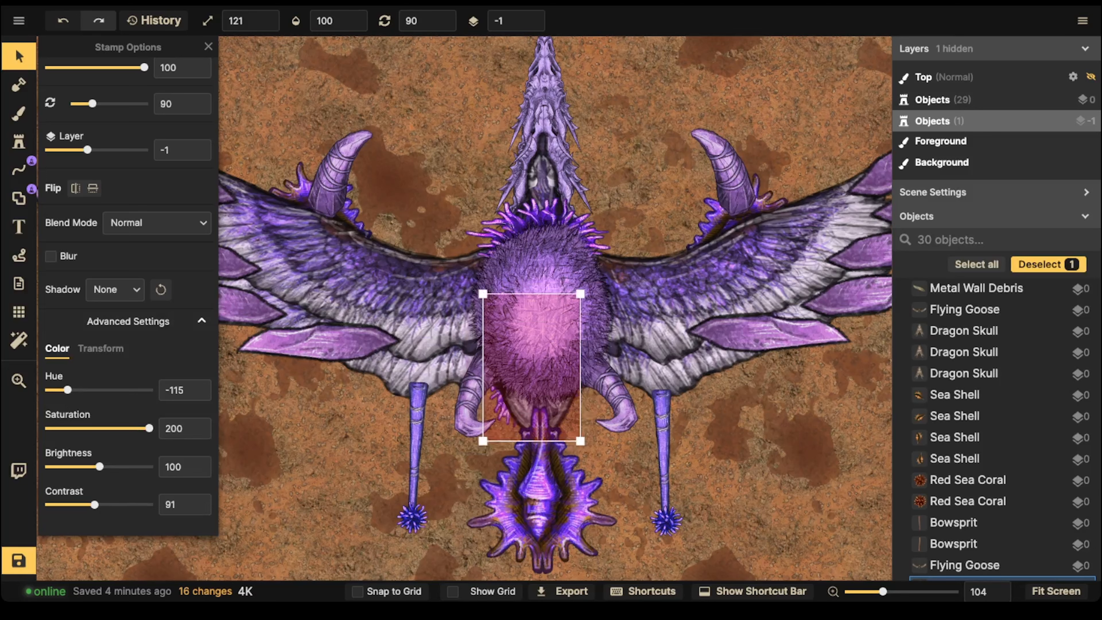
key(.)
click(521, 405)
Put the Hay Pile on layer 1.
click(540, 321)
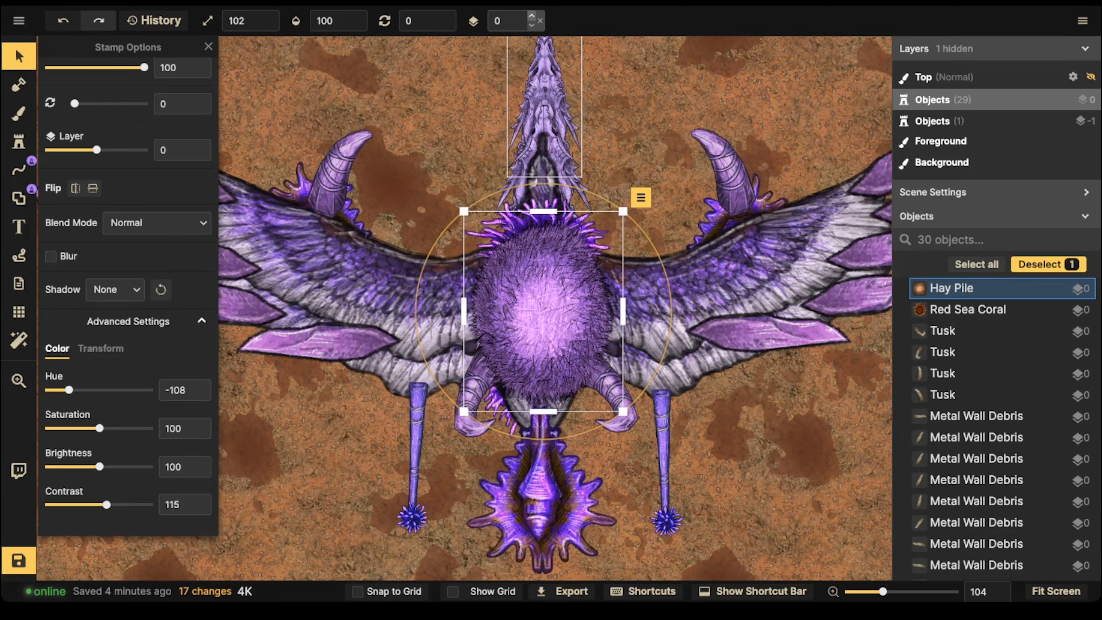
click(531, 17)
click(472, 418)
click(443, 471)
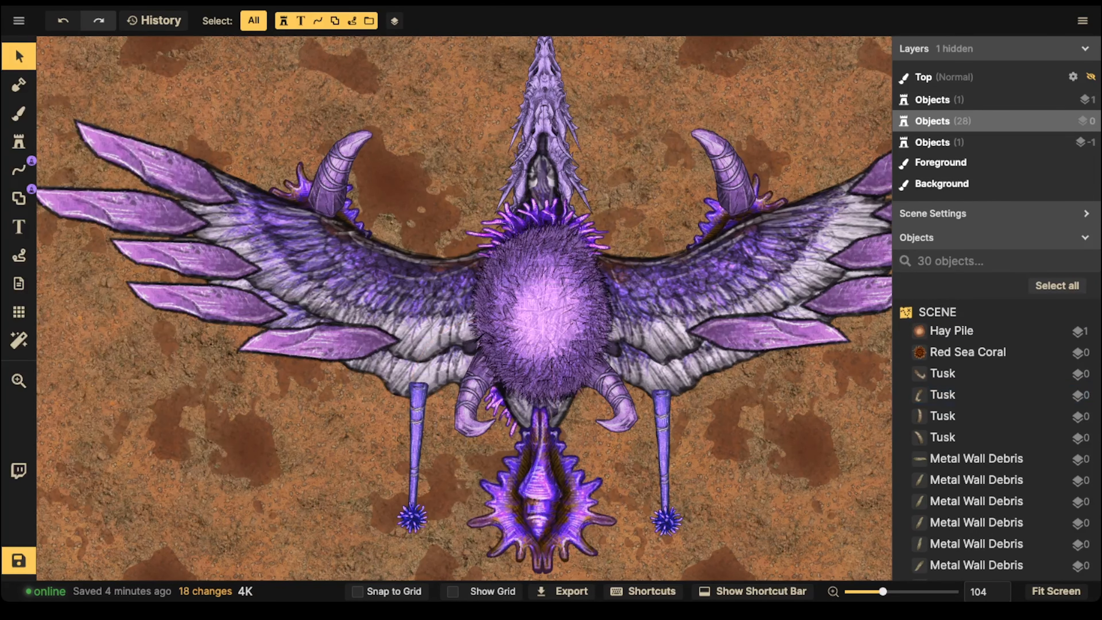
Return the duplicated Red Sea Coral to layer 0, rotate it to 101 degrees and centre it below the Hay Pile.
click(499, 409)
click(500, 409)
click(500, 409)
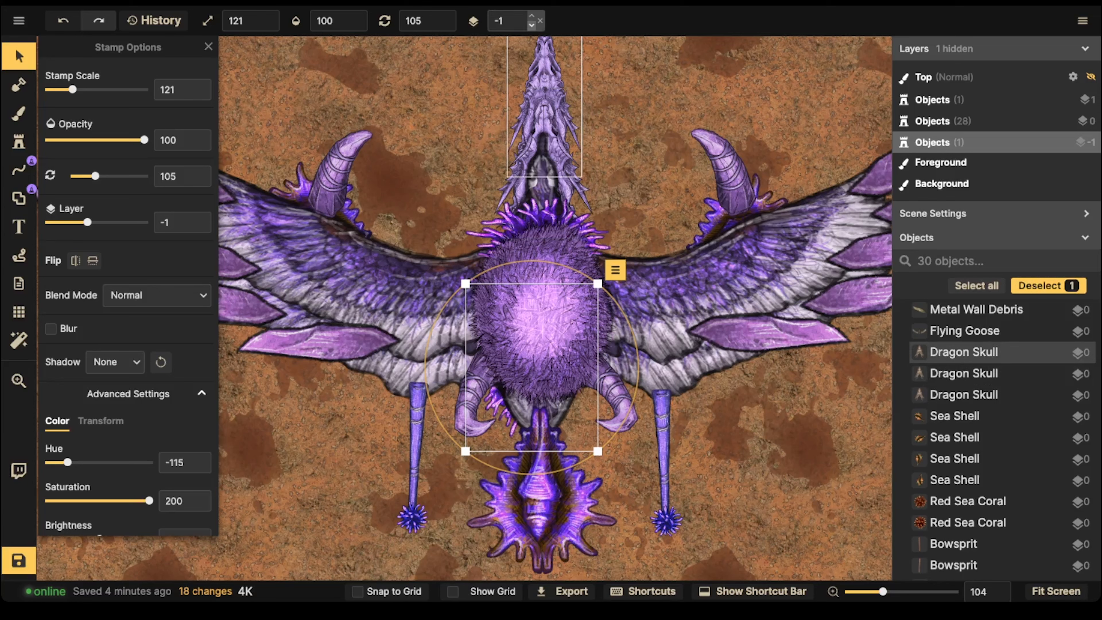
click(531, 16)
drag(512, 413, 525, 426)
drag(537, 488, 544, 487)
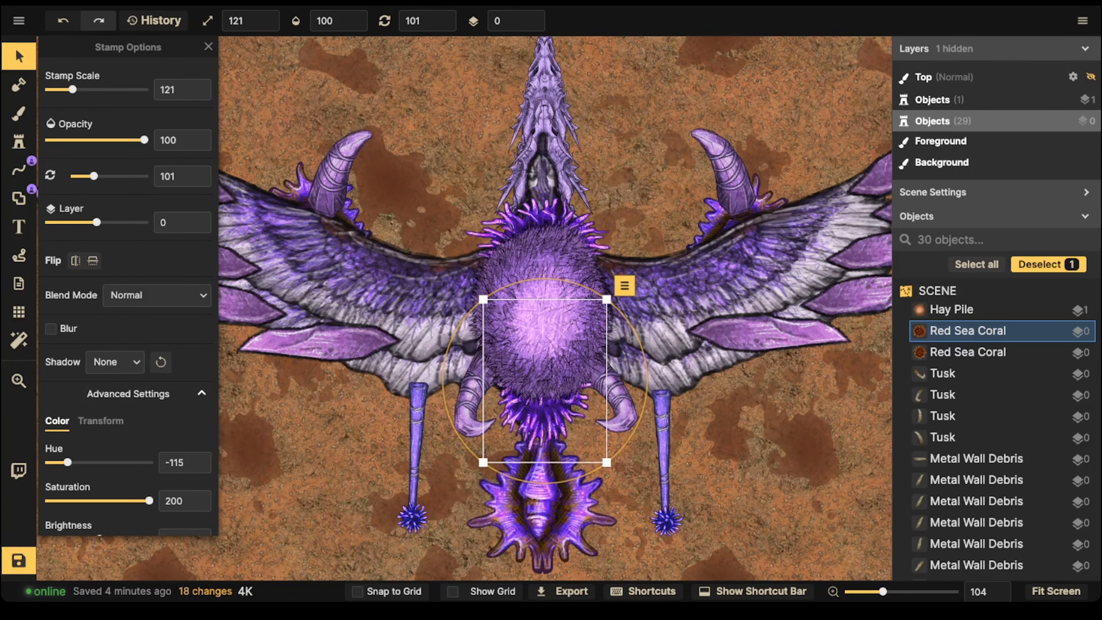
drag(540, 422, 541, 430)
Shift the upper Red Sea Coral slightly upward so more of its spikes show above the Hay Pile.
click(538, 214)
drag(538, 213, 541, 200)
scroll(369, 241, down, 1)
click(390, 195)
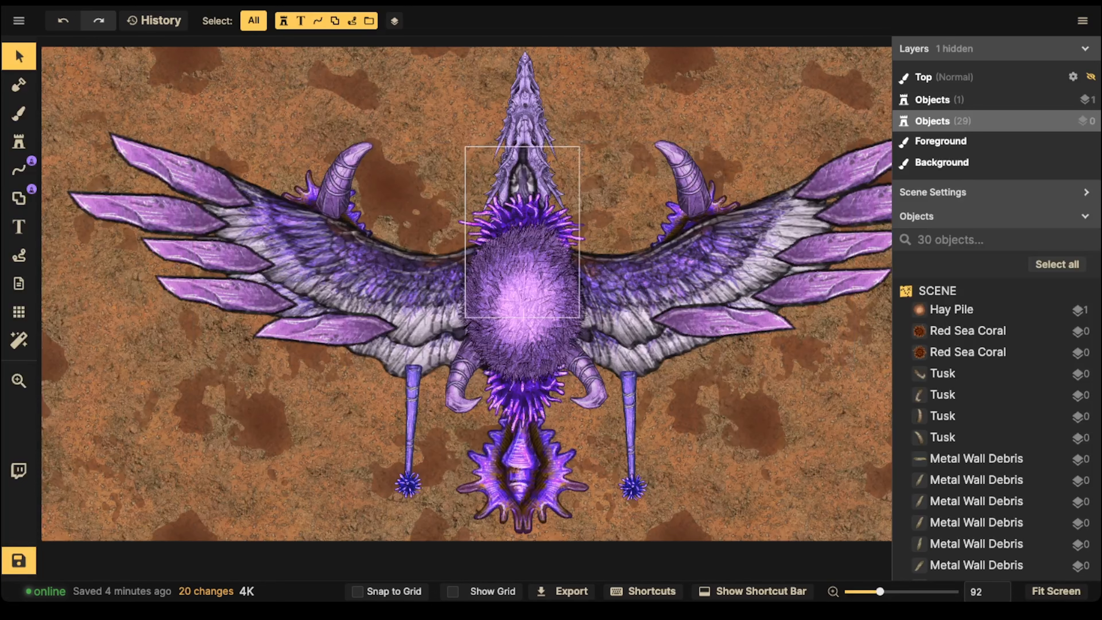
Try a scale of 141 on the upper Red Sea Coral, return it to 121 and nudge it into line with the spike.
click(523, 204)
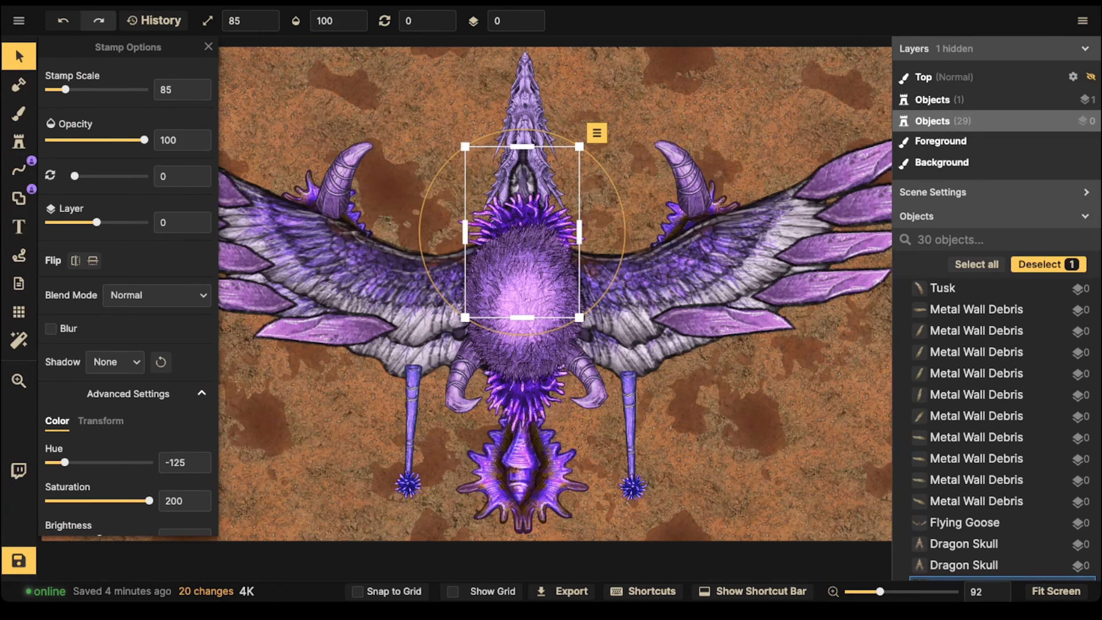
click(394, 201)
click(523, 210)
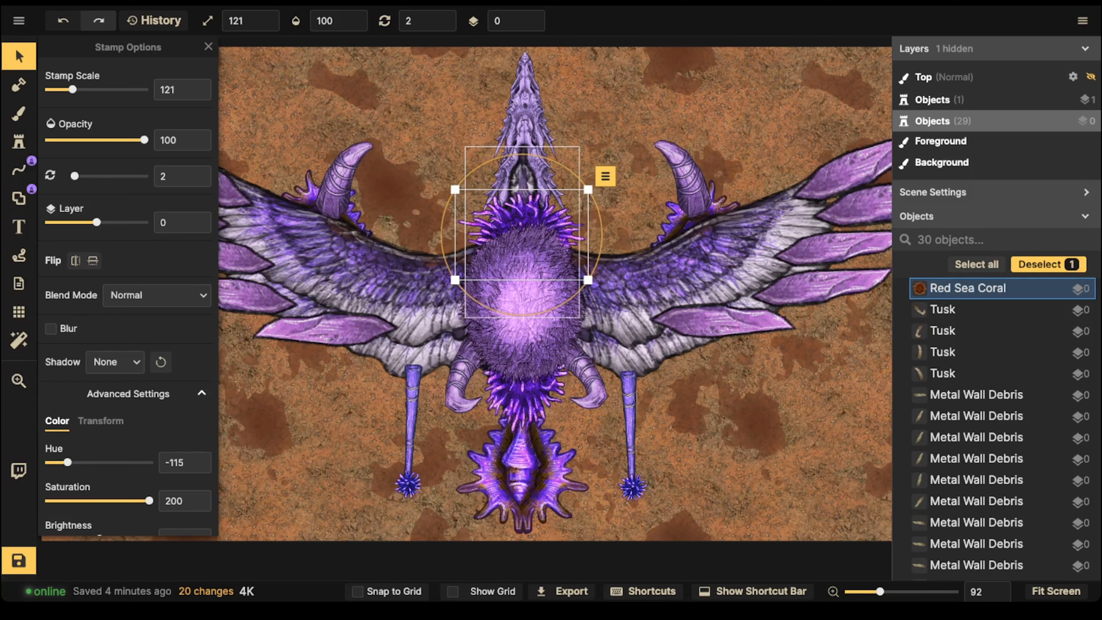
key(])
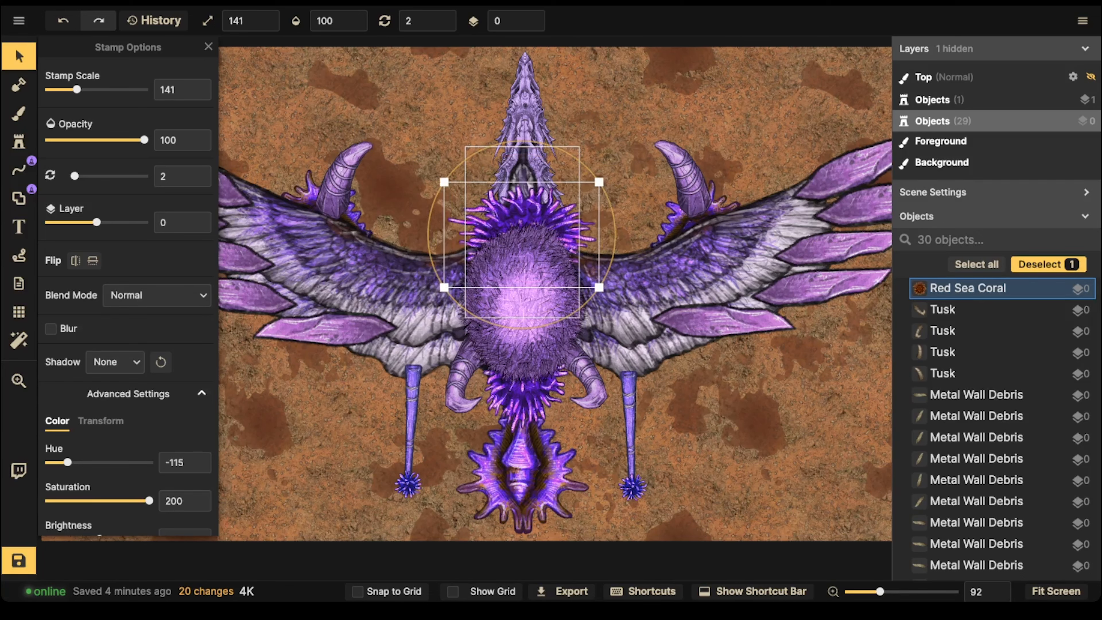
key([)
key([)
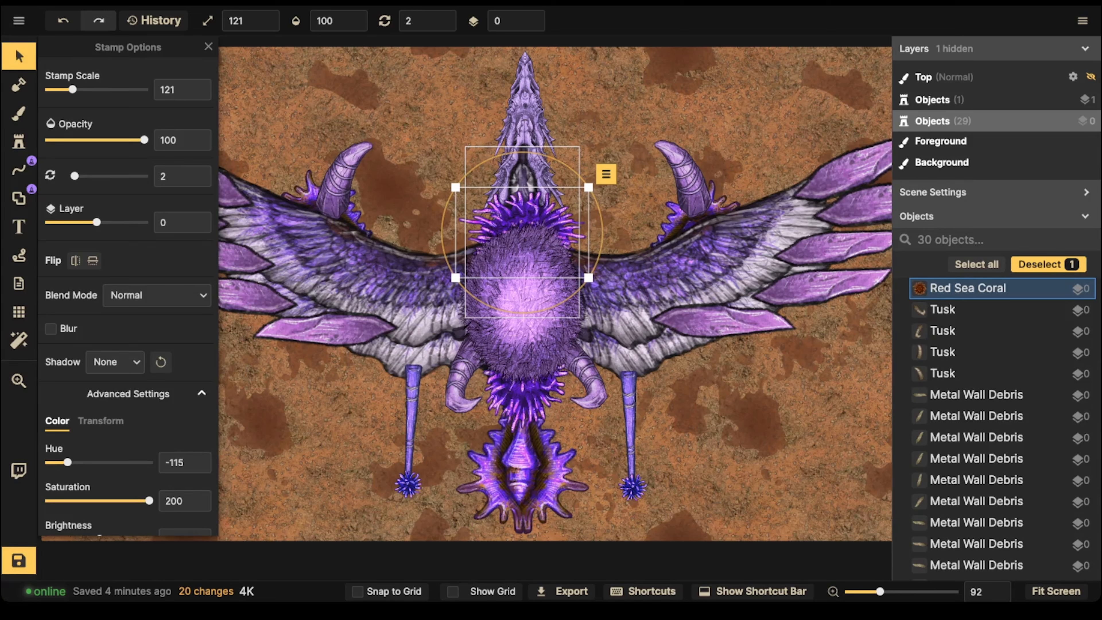
drag(523, 232, 525, 230)
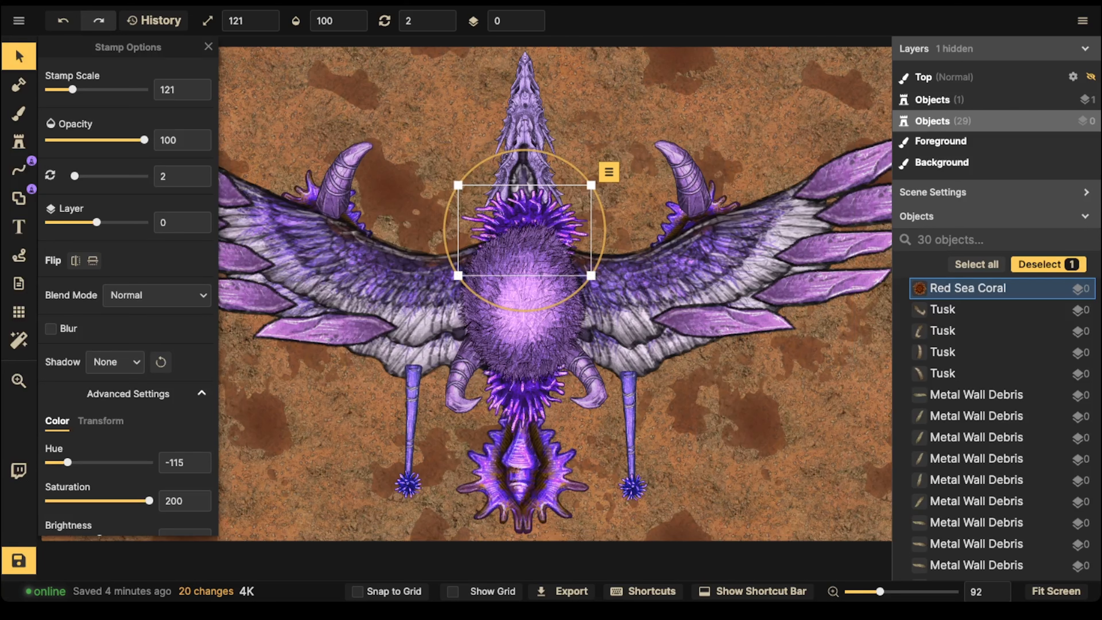
Move the Hay Pile slightly upward and align the upper and lower Red Sea Corals with it.
drag(524, 302, 524, 297)
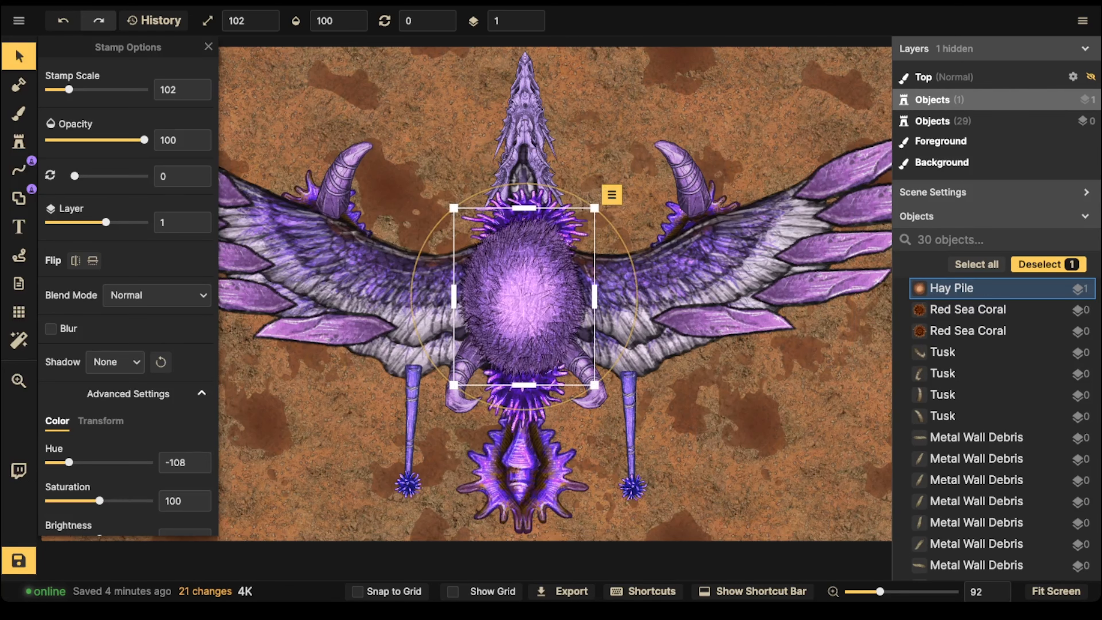
drag(526, 206, 524, 207)
click(525, 393)
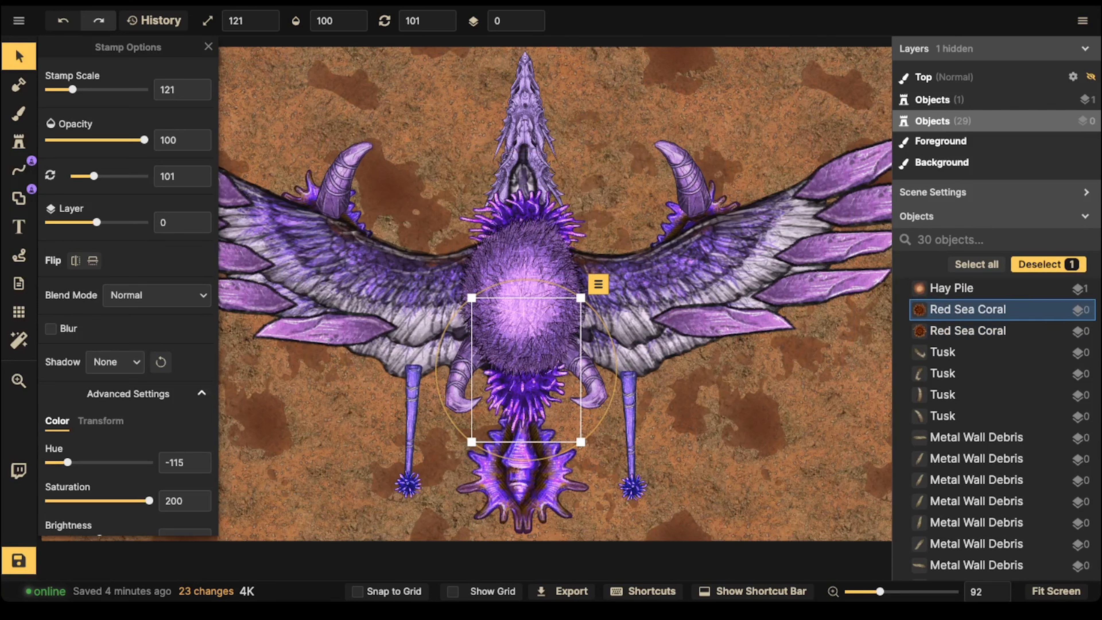
drag(525, 393, 525, 393)
Move both Sea Shell halves of the tail upward, closer to the lower Red Sea Coral.
drag(552, 473, 488, 461)
shift+click(496, 475)
click(554, 469)
shift+click(499, 466)
click(434, 456)
Put the two Bowsprit legs on layer -1, beneath the wings.
click(410, 426)
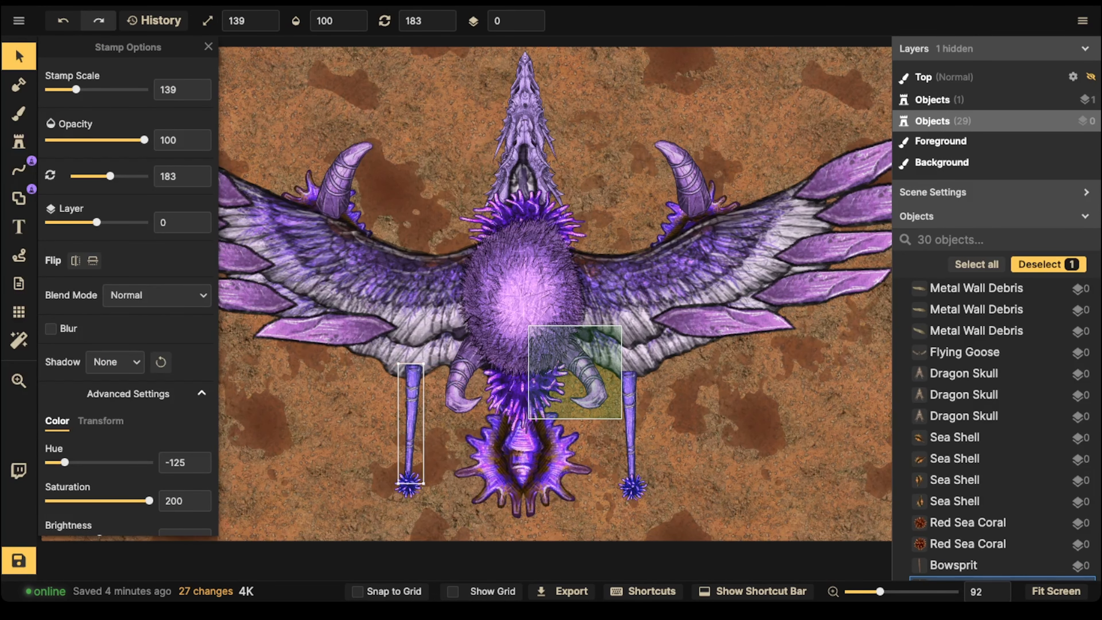
shift+click(629, 425)
click(531, 25)
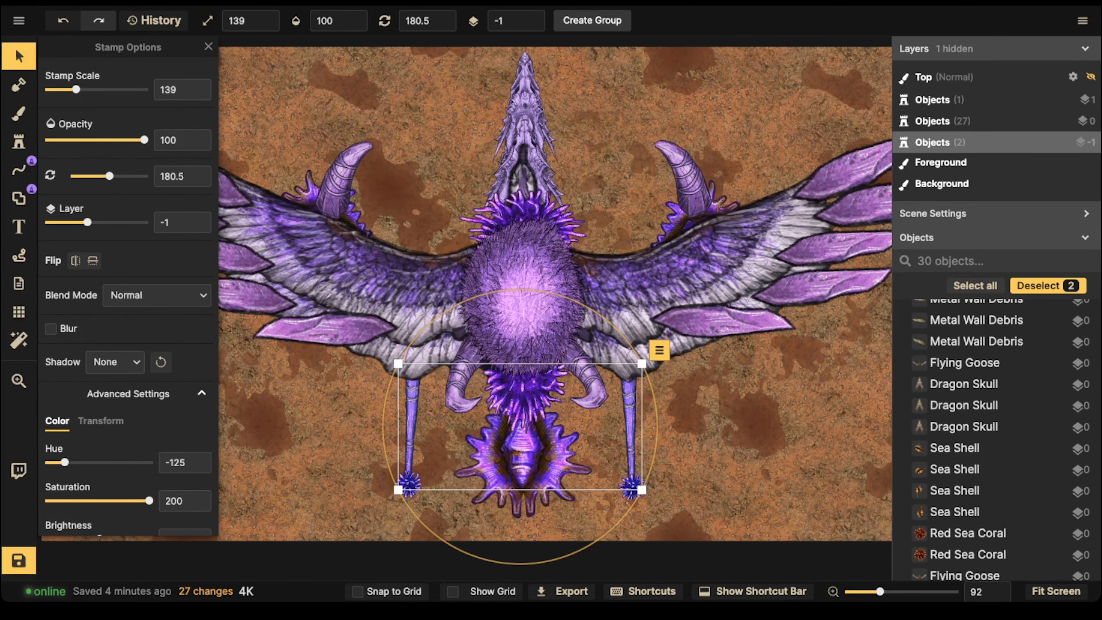
click(436, 430)
Lower the brightness of the two Bowsprit legs to 69 and nudge the Red Sea Coral foot into line with its leg.
click(410, 425)
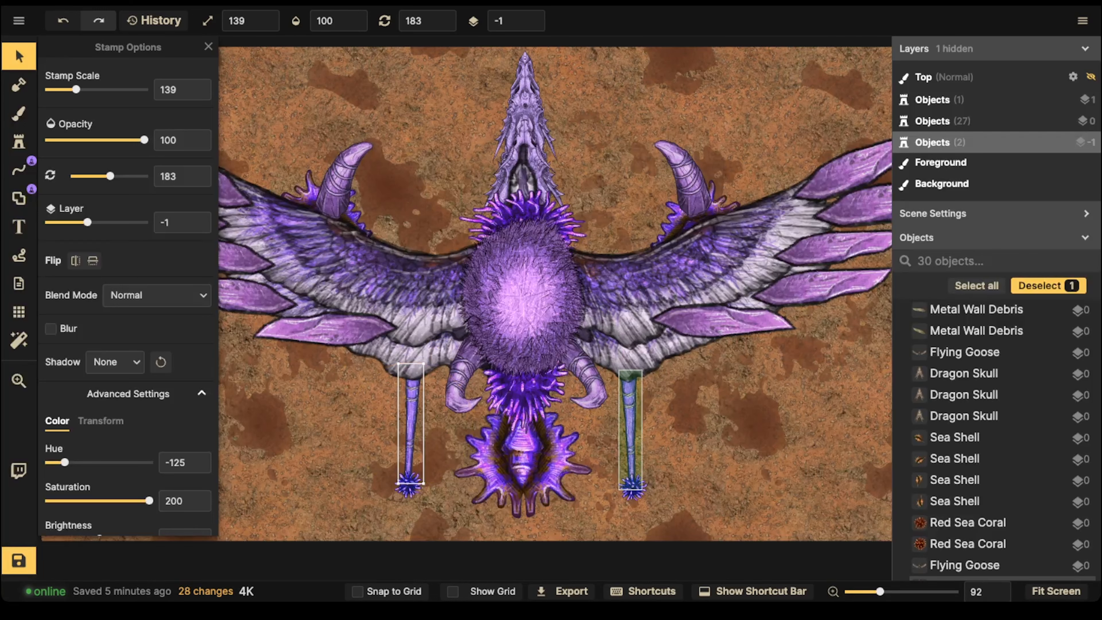
shift+click(629, 426)
shift+click(632, 487)
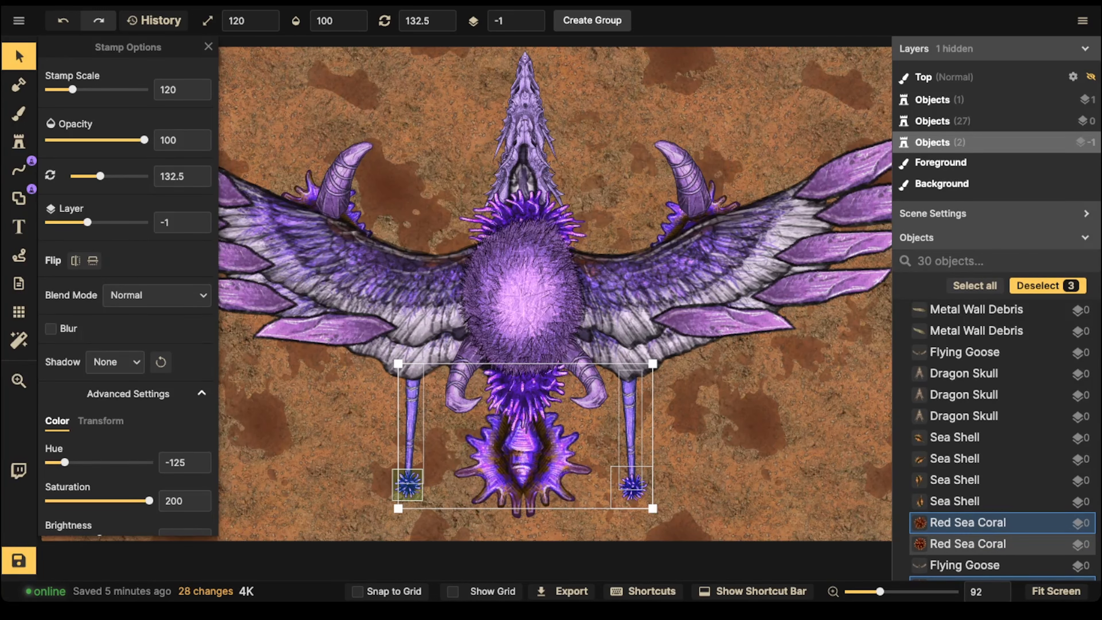
click(410, 425)
shift+click(629, 426)
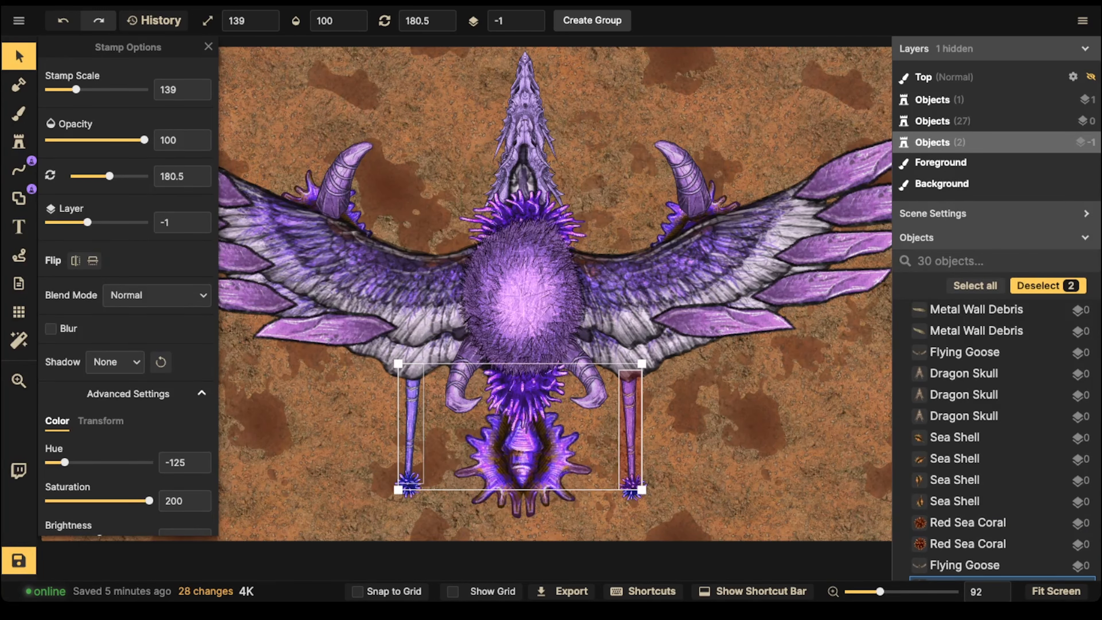
scroll(128, 295, down, 2)
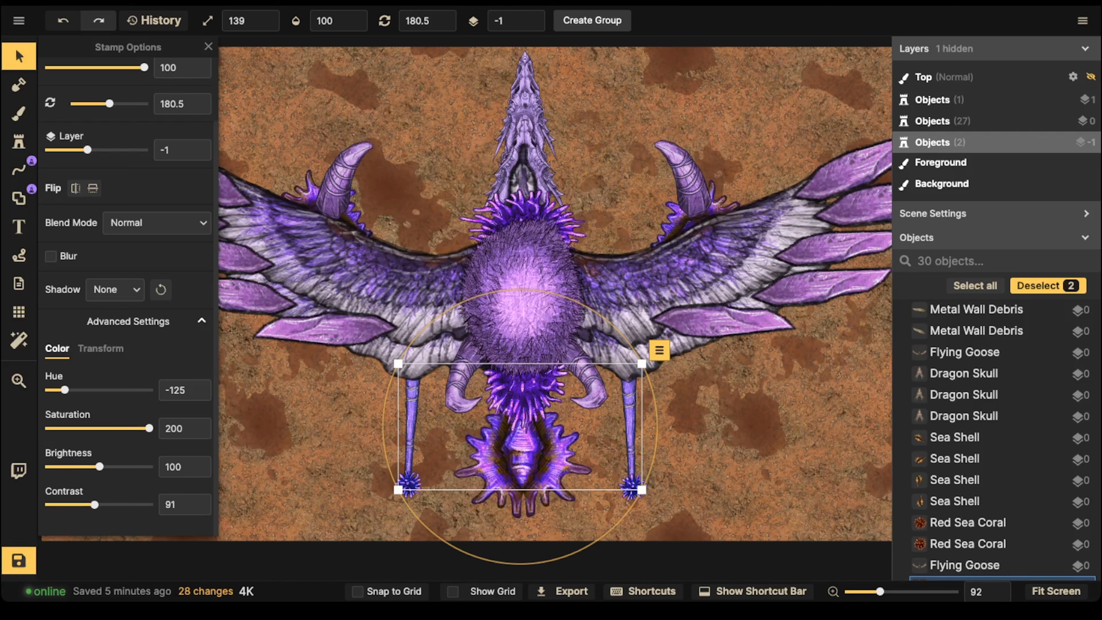
drag(99, 467, 84, 466)
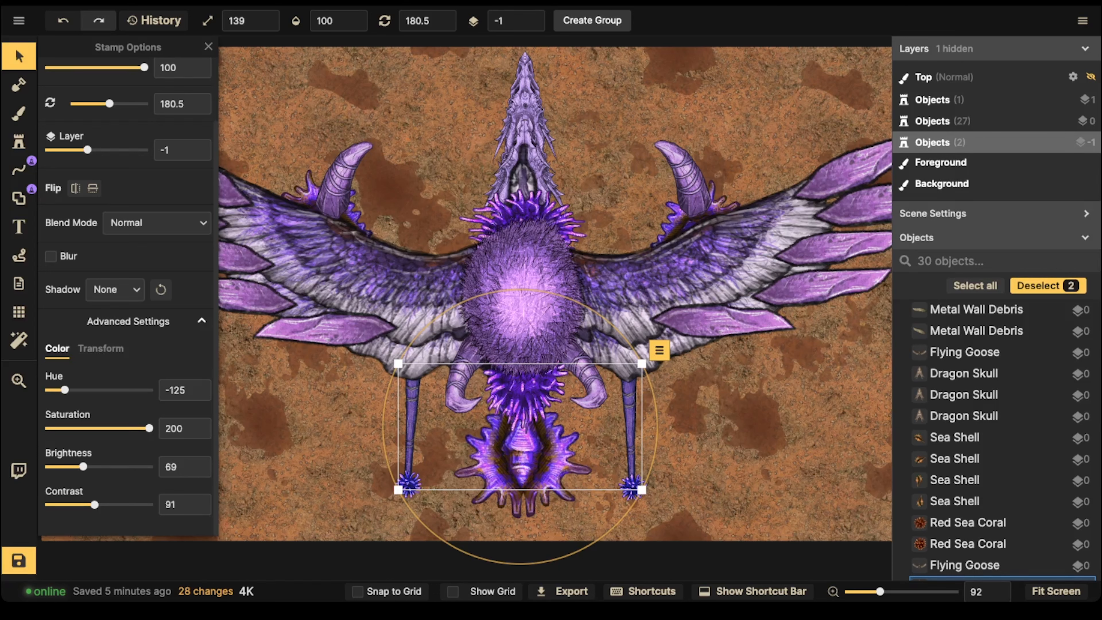
click(406, 482)
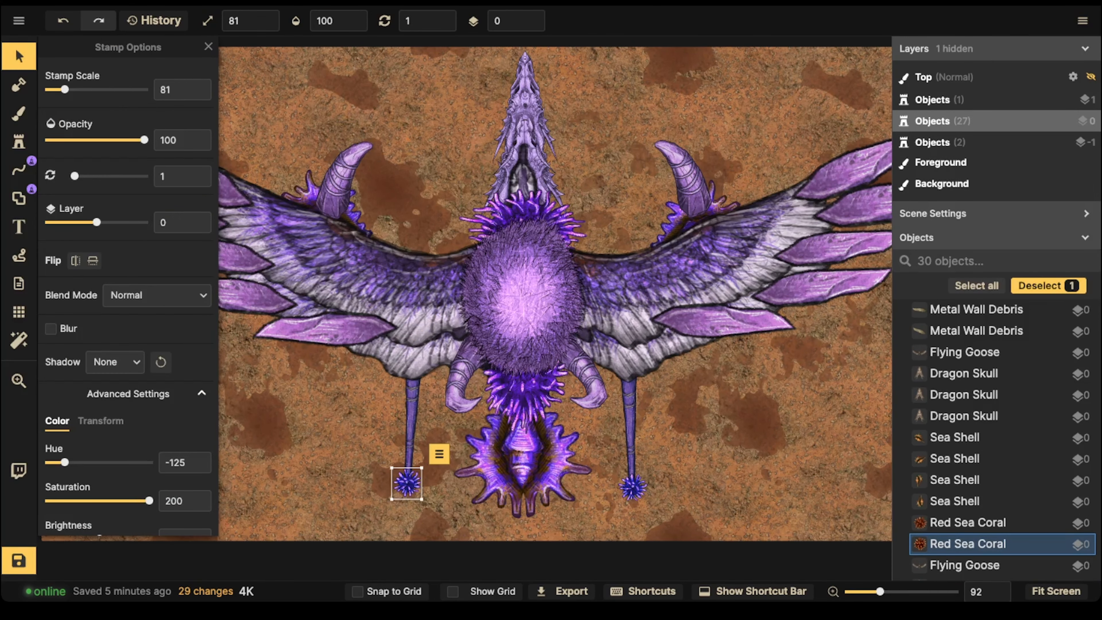
click(631, 486)
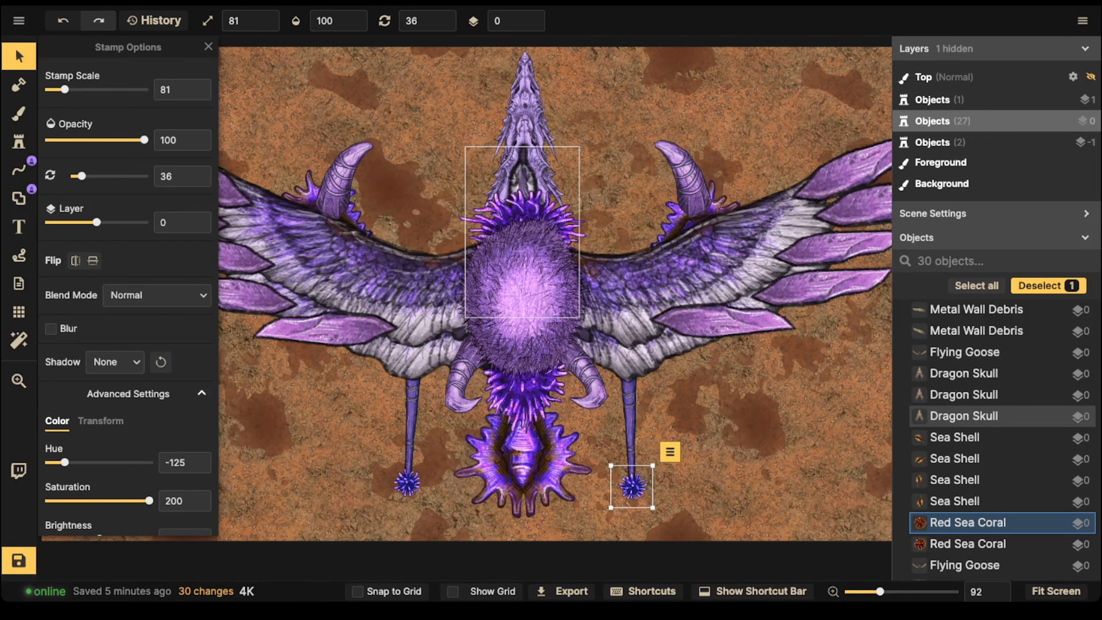
Duplicate the upper Red Sea Coral and place the copy on open ground between the spike and the left tusk.
click(524, 183)
click(525, 213)
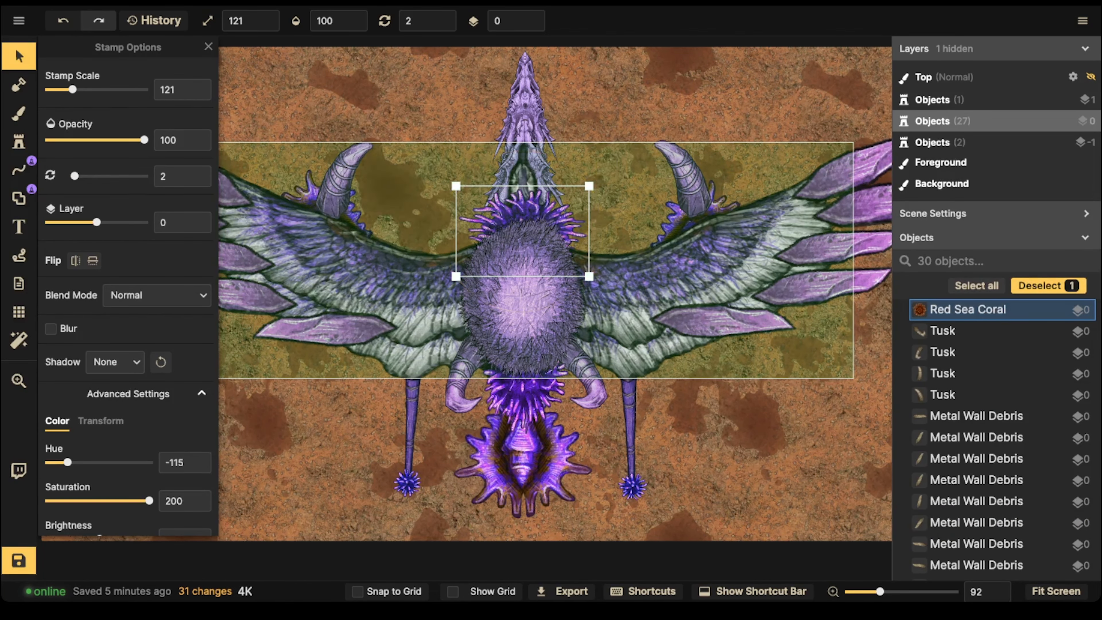
key(ctrl+v)
scroll(408, 158, up, 4)
drag(408, 159, 443, 175)
Nudge the original upper Red Sea Coral slightly left behind the Hay Pile.
click(565, 334)
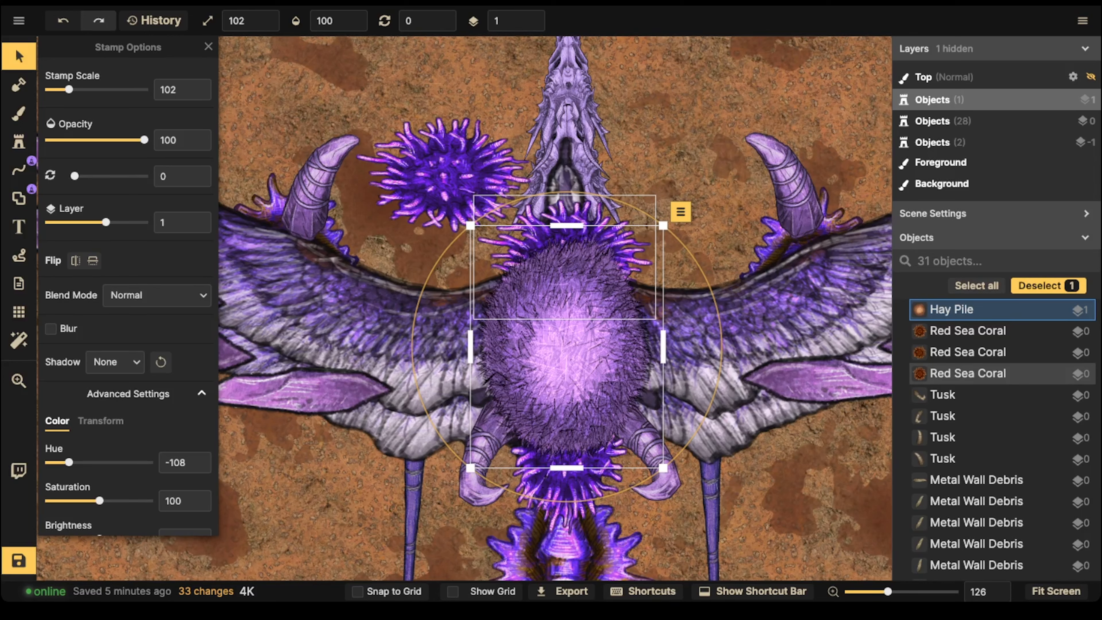
click(968, 373)
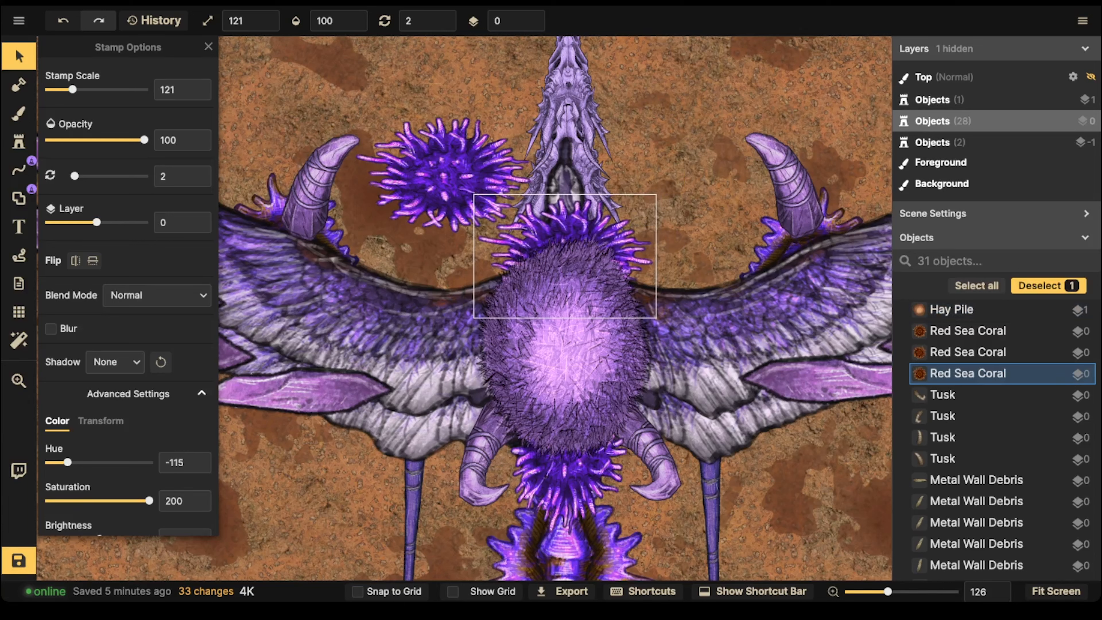
drag(564, 256, 562, 257)
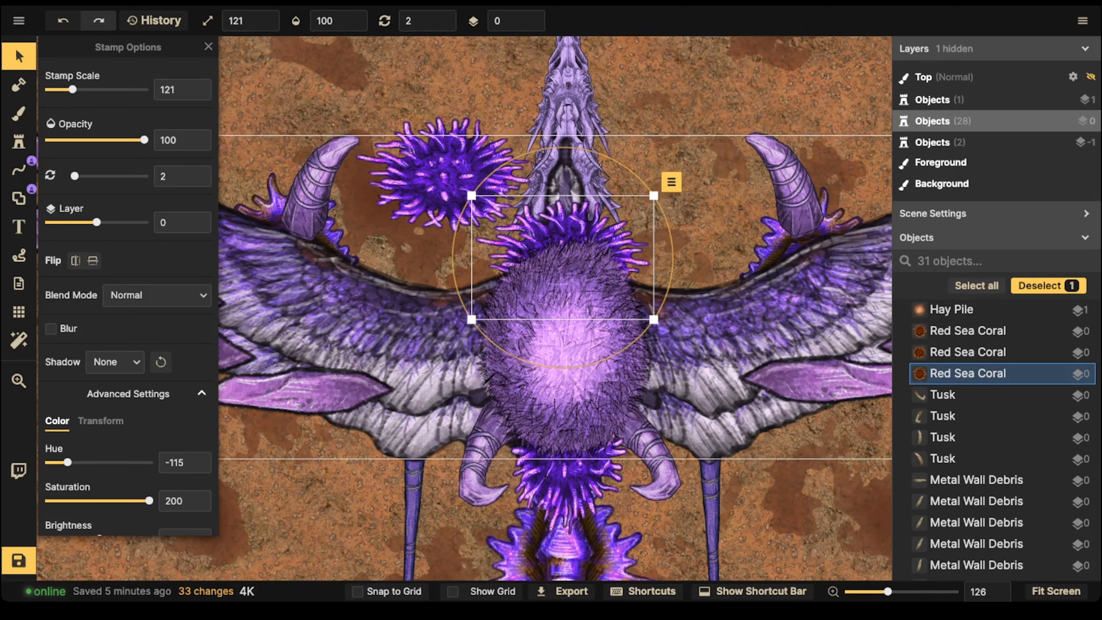
Try the Red Sea Coral copy on layer 1 with Lighten blending over the upper coral, and delete it.
click(443, 175)
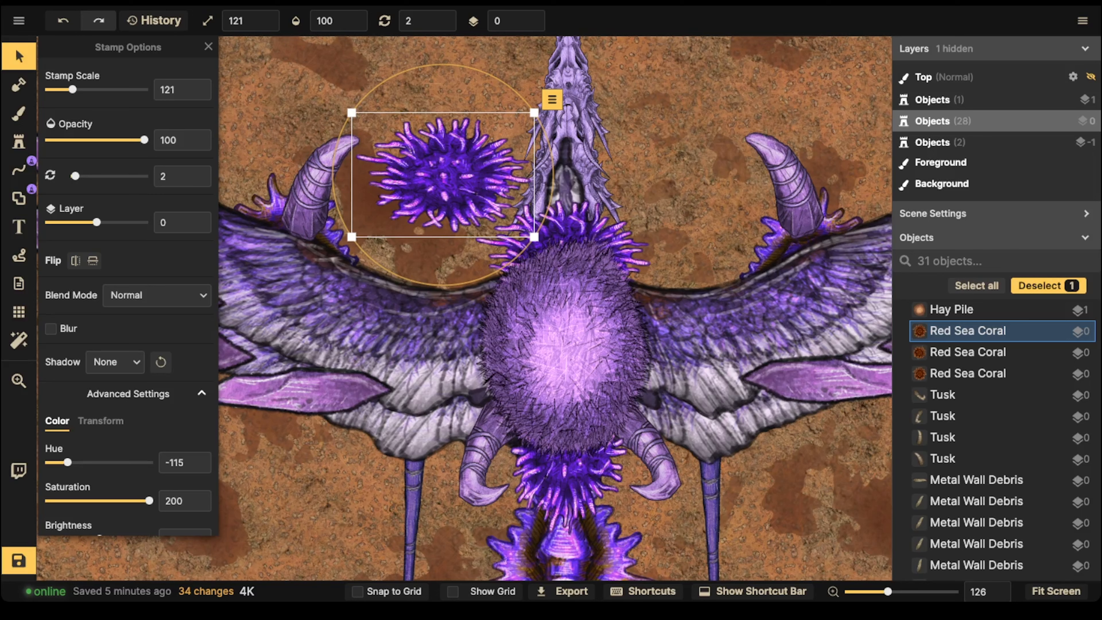
click(537, 17)
click(157, 295)
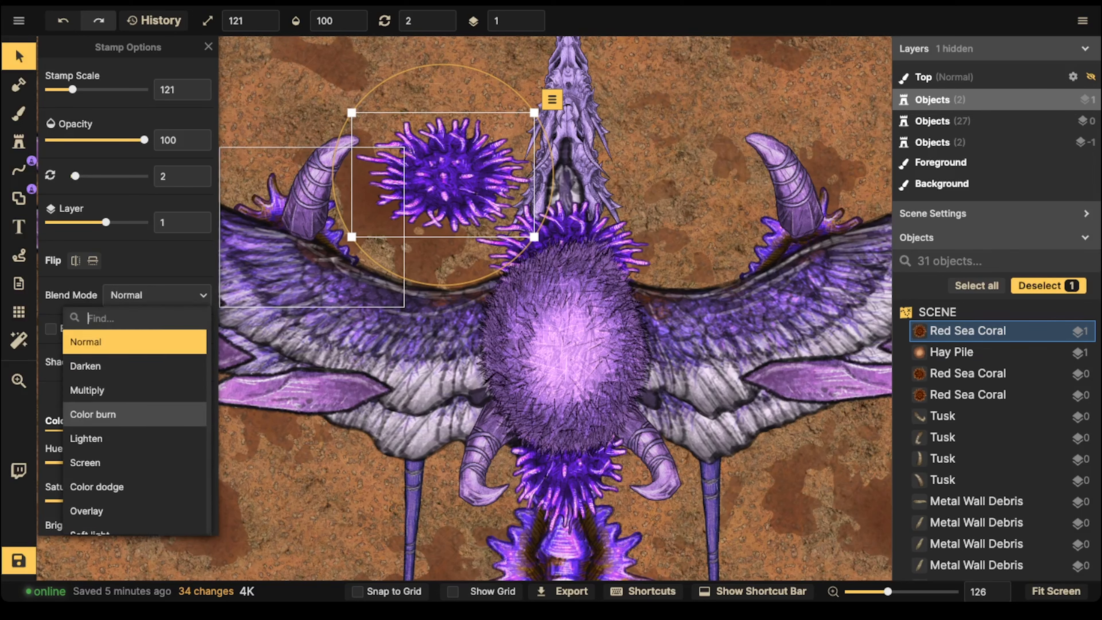
click(86, 438)
drag(442, 175, 562, 257)
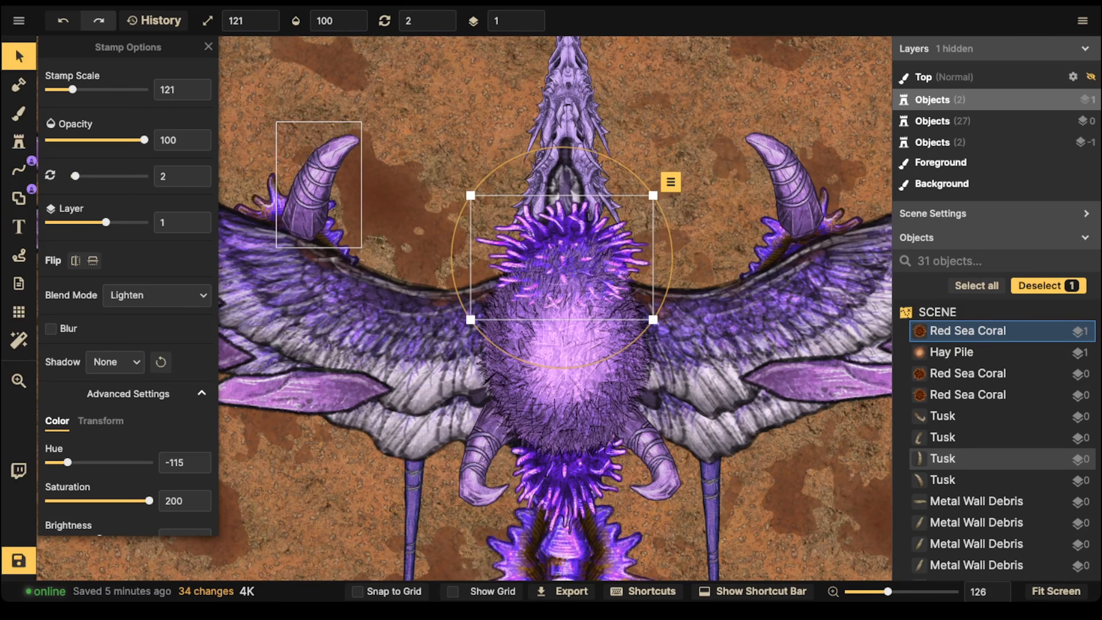
key(Delete)
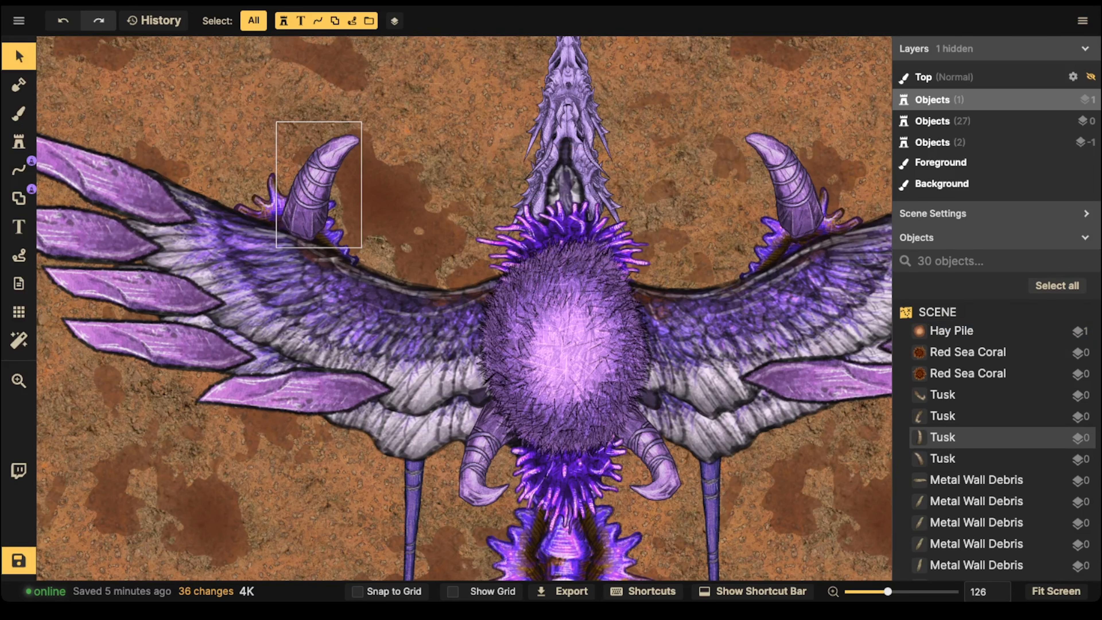
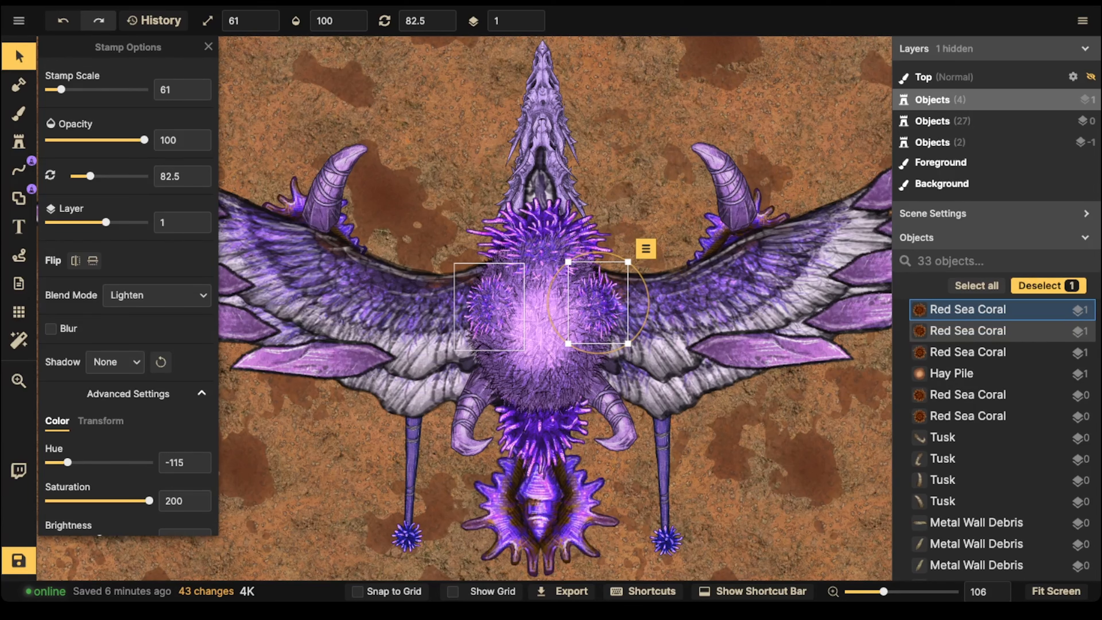
Delete the small coral on the Hay Pile's right flank, move the left one to the ground below the wing and scale it to 91.
key(Delete)
drag(489, 306, 370, 328)
drag(405, 285, 422, 263)
drag(370, 259, 304, 348)
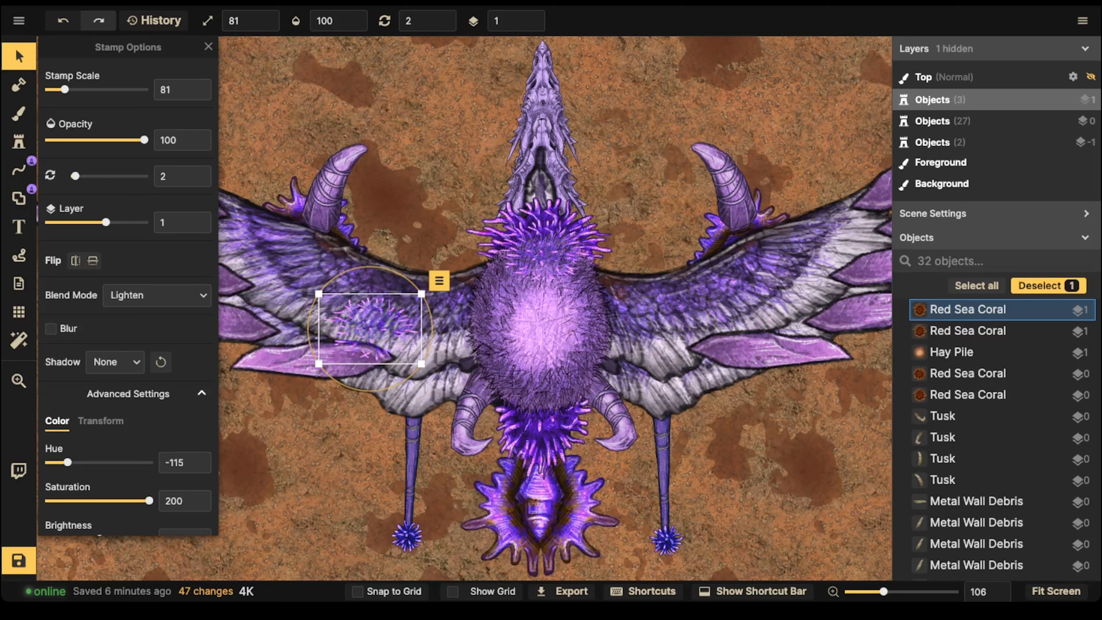
drag(370, 329, 327, 454)
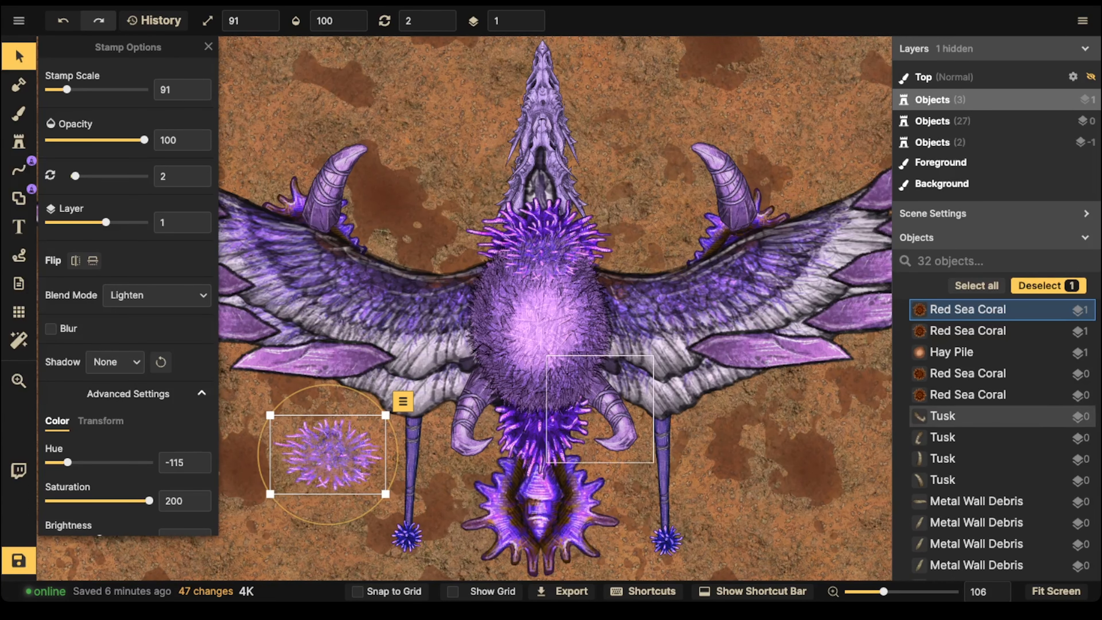
Duplicate the upper Red Sea Coral, scale the copy to 71 and place it on the ground below the left wing.
click(538, 233)
key(ctrl+c)
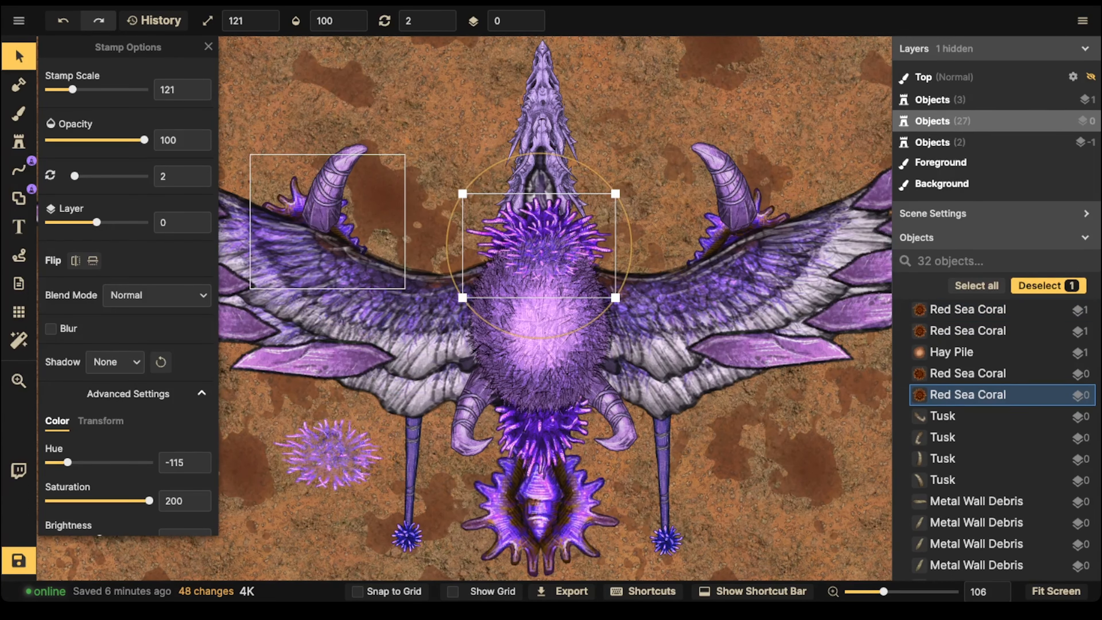
key(ctrl+v)
drag(360, 217, 550, 302)
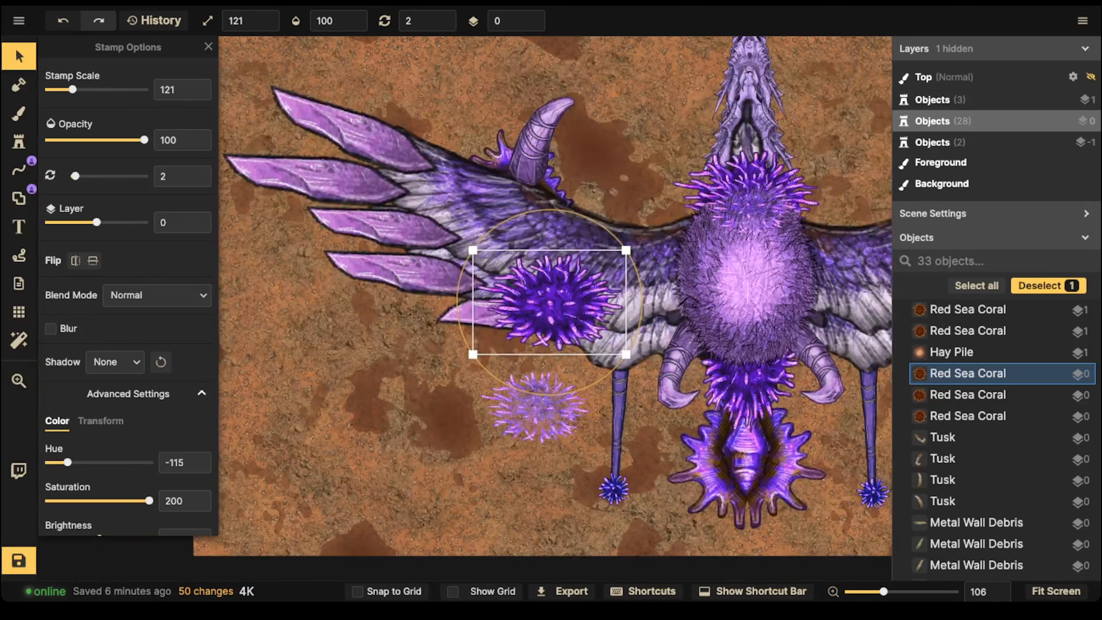
drag(628, 250, 595, 271)
drag(551, 303, 347, 397)
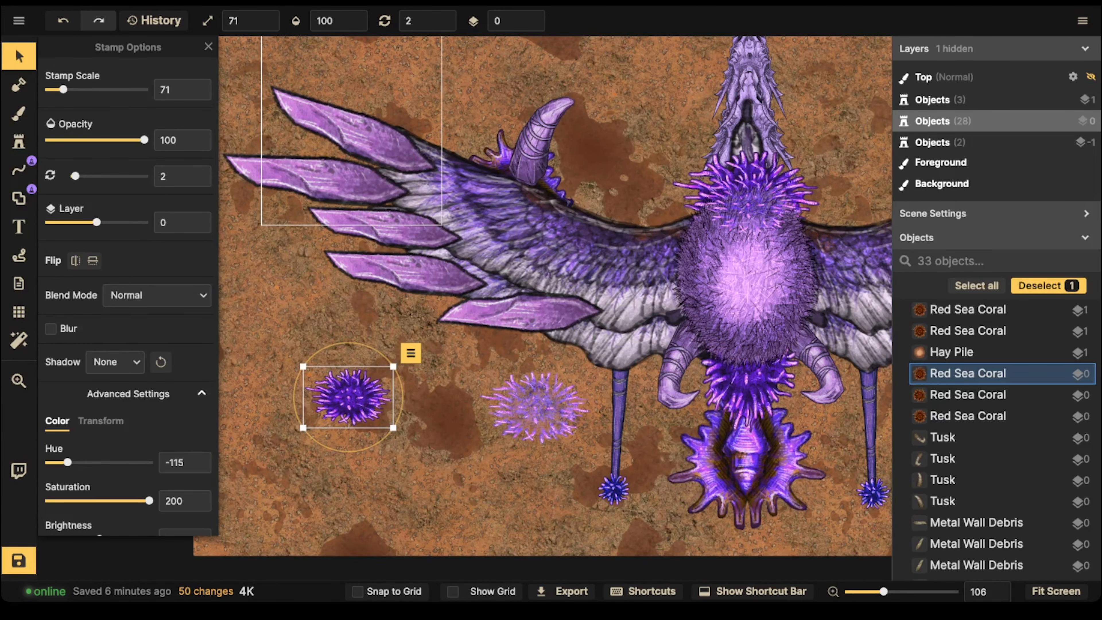
Shift the Metal Wall Debris feathers of the left wing closer to the wing and even out their spacing.
drag(353, 131, 356, 128)
drag(320, 178, 341, 180)
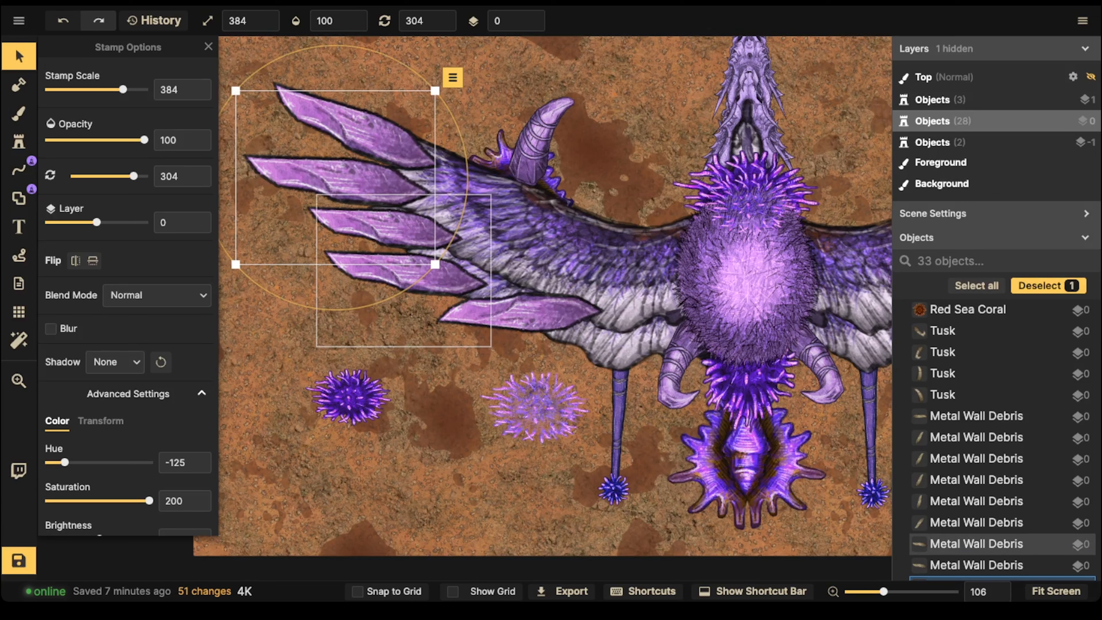
click(381, 227)
drag(382, 227, 384, 222)
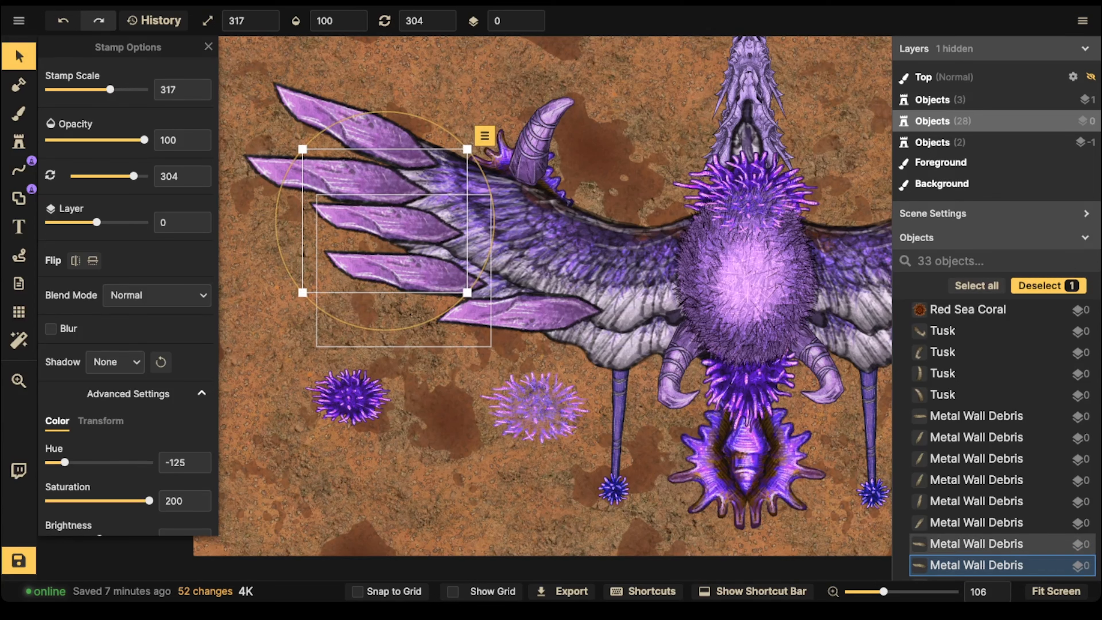
drag(382, 330, 385, 330)
drag(403, 271, 413, 265)
drag(521, 312, 517, 323)
Reposition the two lowest Metal Wall Debris feathers of the right wing, rotating the upper one of them to 59.
drag(633, 277, 388, 276)
drag(739, 304, 742, 313)
drag(833, 268, 830, 264)
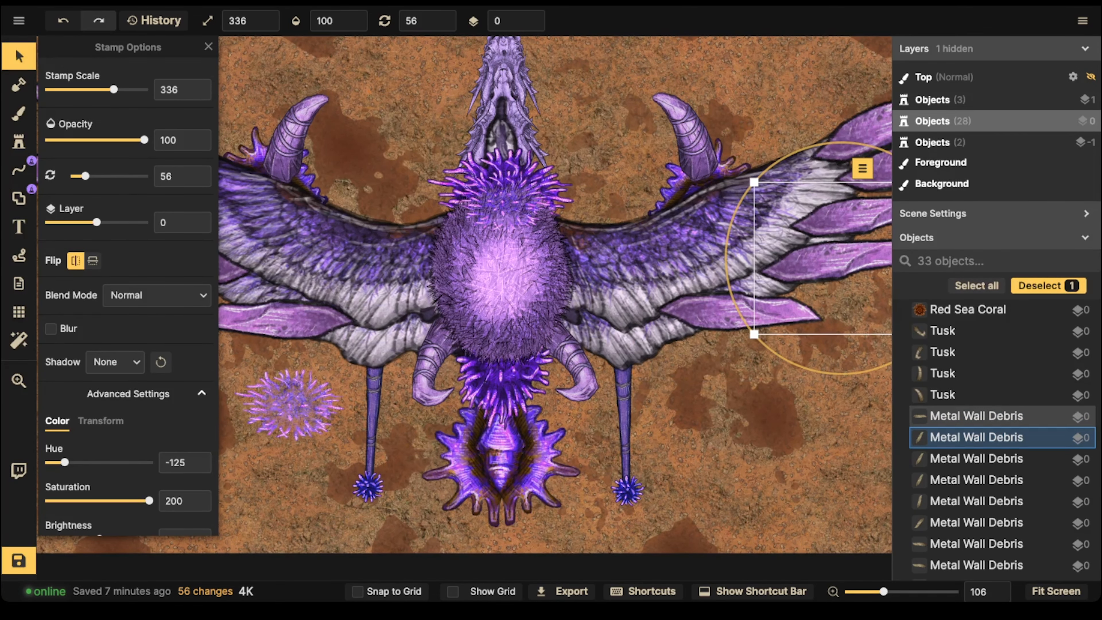
drag(750, 314, 747, 308)
drag(824, 265, 821, 269)
Move the upper Metal Wall Debris feathers of the right wing inward so their spacing mirrors the left wing.
drag(800, 309, 549, 425)
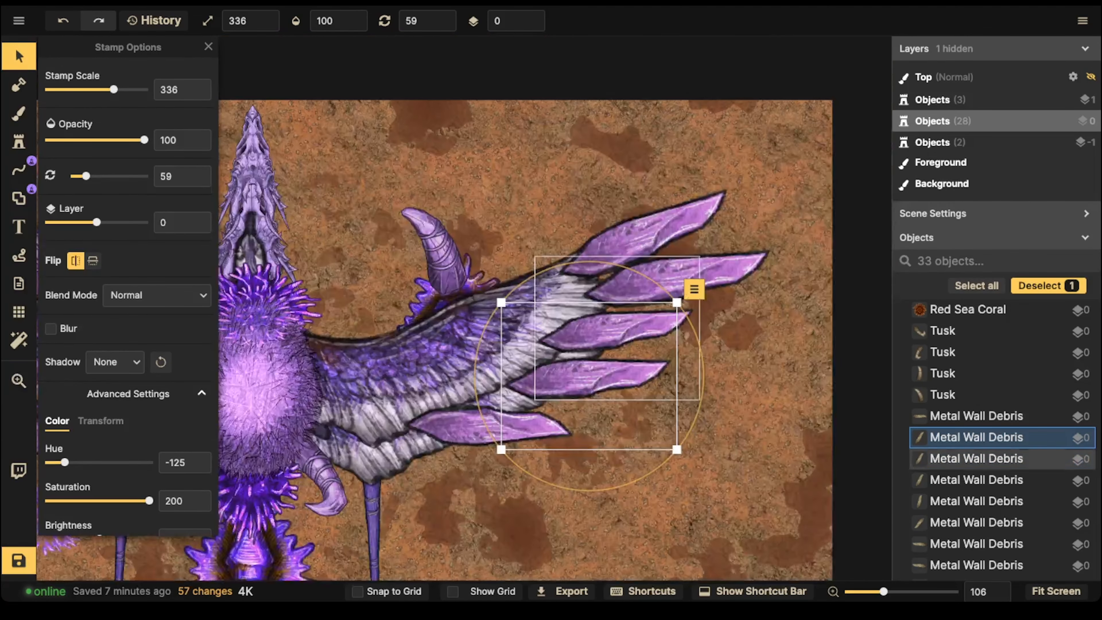
drag(616, 332, 630, 333)
drag(668, 282, 658, 285)
scroll(472, 285, down, 4)
drag(471, 285, 615, 291)
drag(740, 328, 737, 330)
click(751, 252)
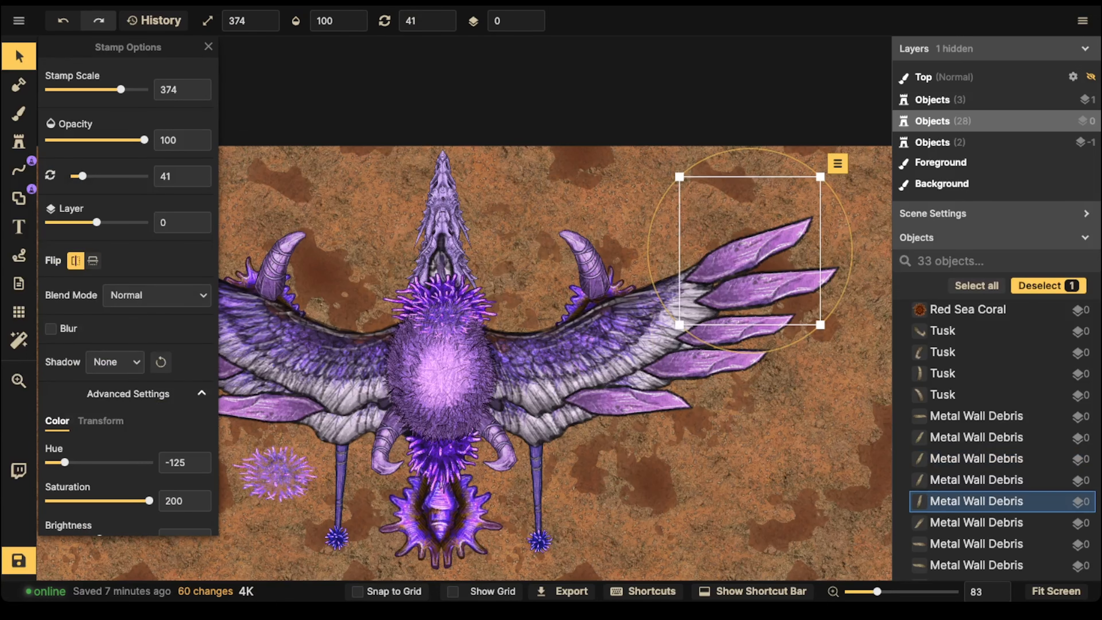
click(765, 288)
drag(766, 288, 750, 292)
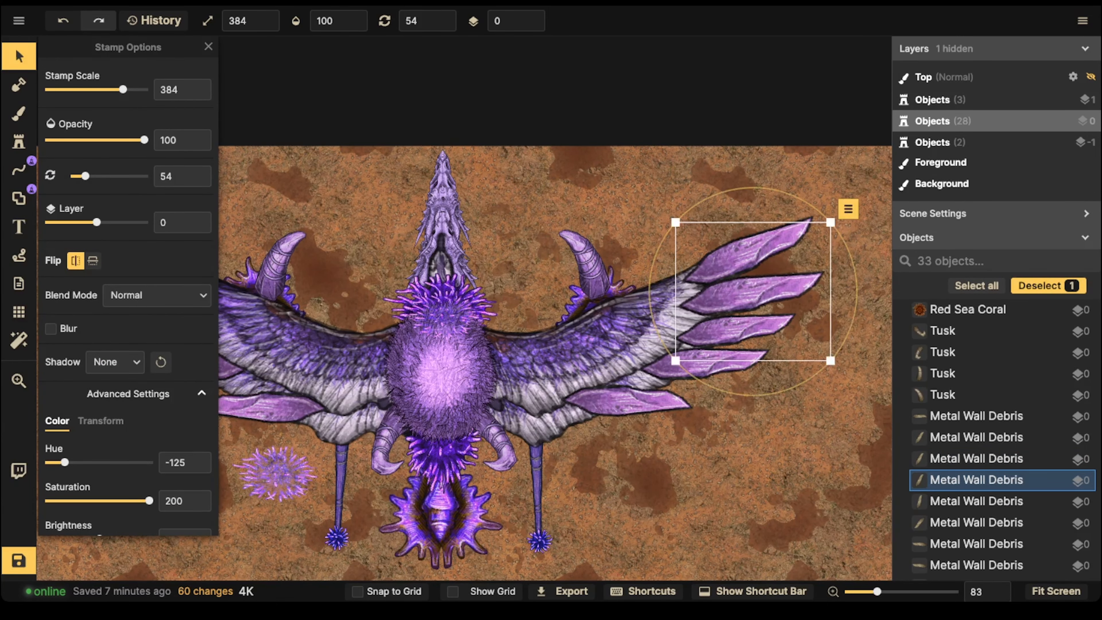
drag(750, 252, 750, 252)
click(547, 242)
scroll(547, 242, down, 3)
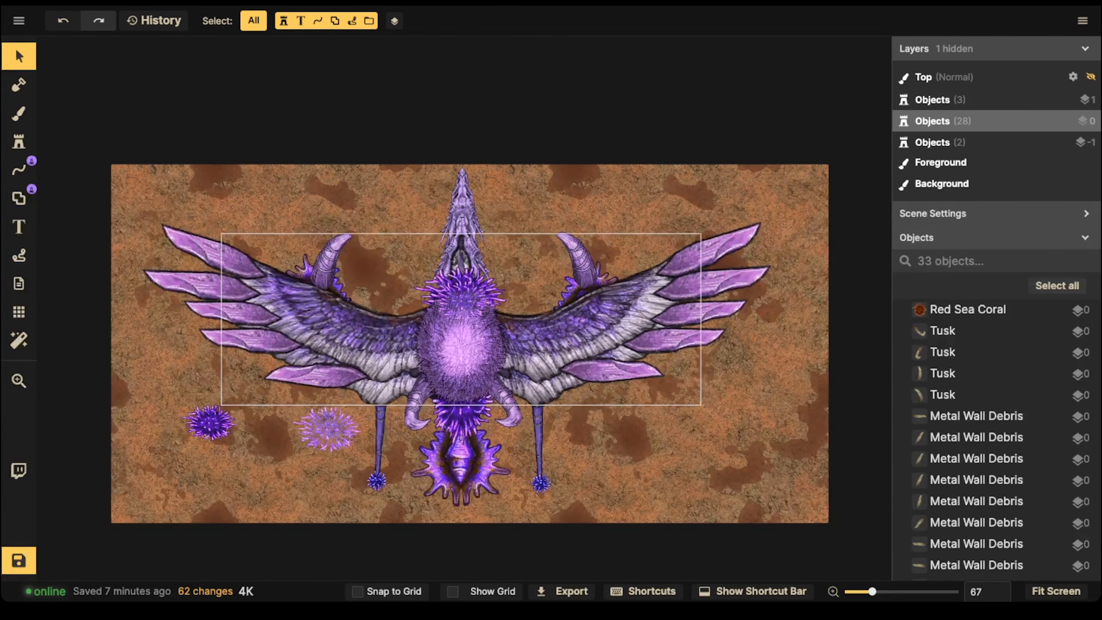
Move the Lighten-blended Red Sea Coral from the ground onto the Sea Shell tail, rotate it to 92 and centre it.
drag(327, 430, 454, 459)
scroll(447, 453, up, 5)
scroll(447, 452, up, 6)
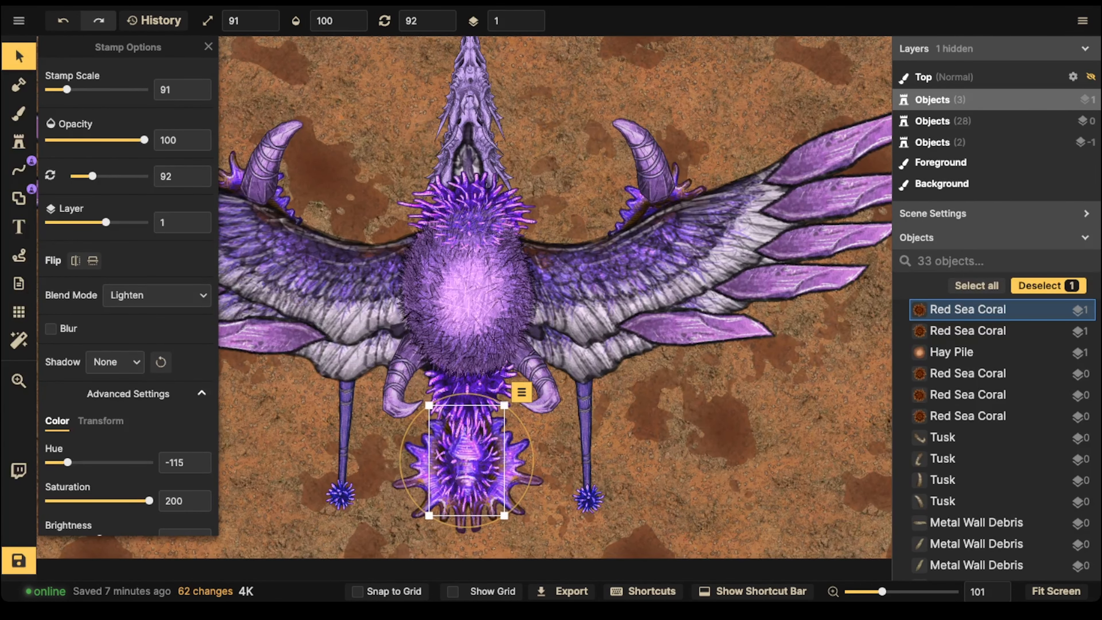
drag(533, 470, 533, 467)
scroll(529, 467, down, 6)
scroll(315, 243, up, 4)
Move both upper Tusks off the wings onto the open ground beside the spike.
click(324, 226)
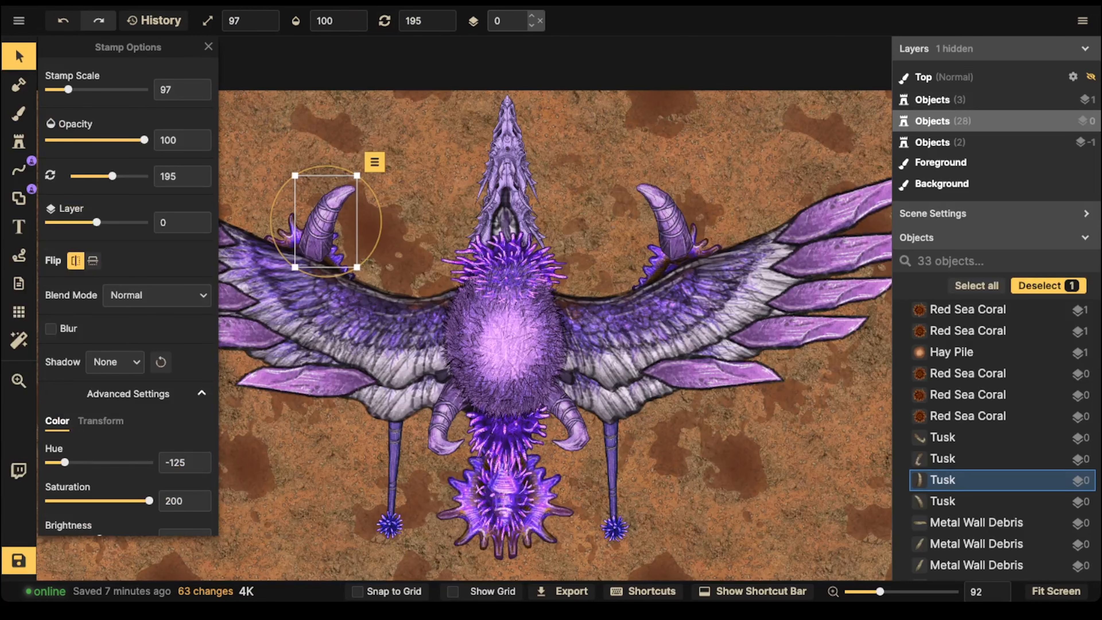
drag(323, 225, 388, 166)
drag(670, 222, 636, 135)
key(space)
drag(439, 309, 542, 212)
Place the small Red Sea Coral on the left wing's upper edge, rotated to 17, with saturation 149, brightness 93 and contrast 84.
click(264, 347)
drag(264, 347, 408, 163)
scroll(407, 163, up, 3)
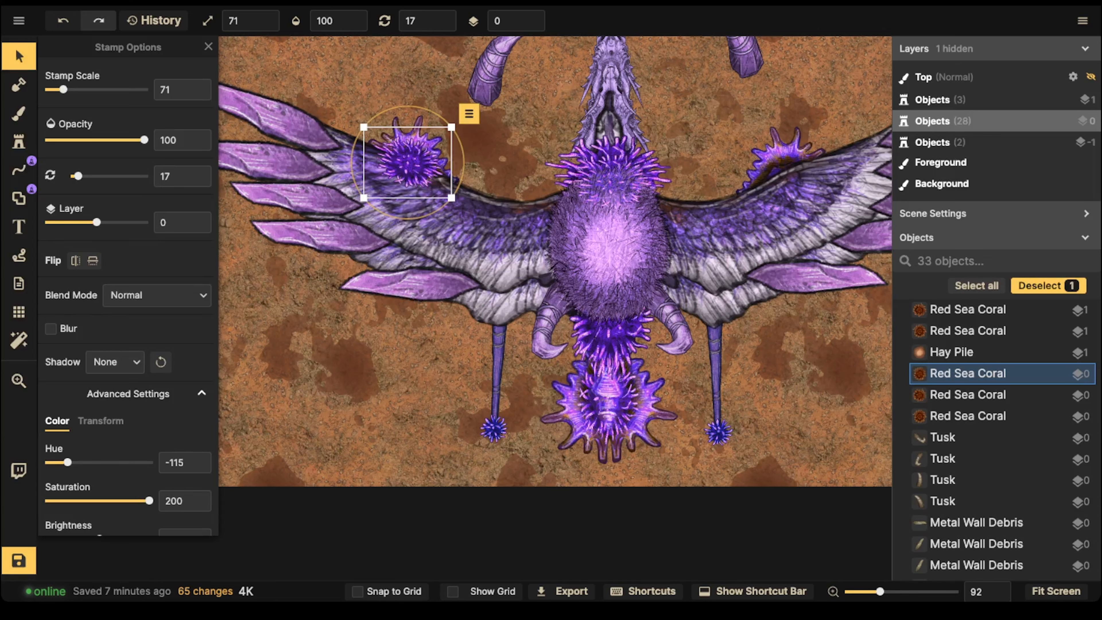
scroll(128, 304, down, 2)
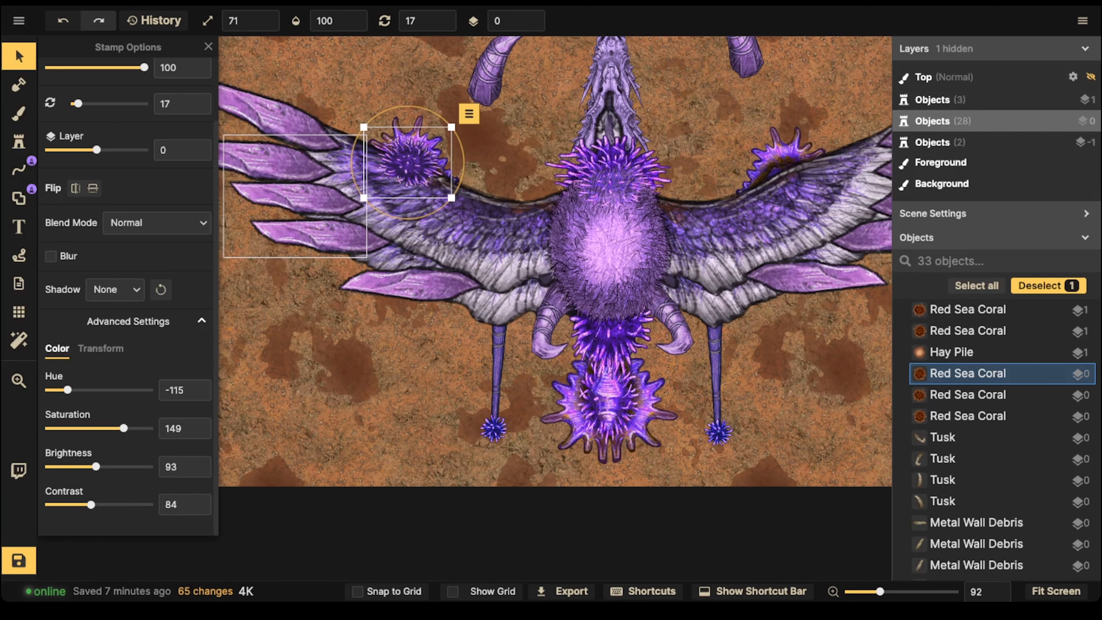
Duplicate the left wing's Red Sea Coral onto the matching spot of the right wing, rotated to 332.
key(space)
scroll(387, 232, down, 2)
drag(387, 233, 278, 332)
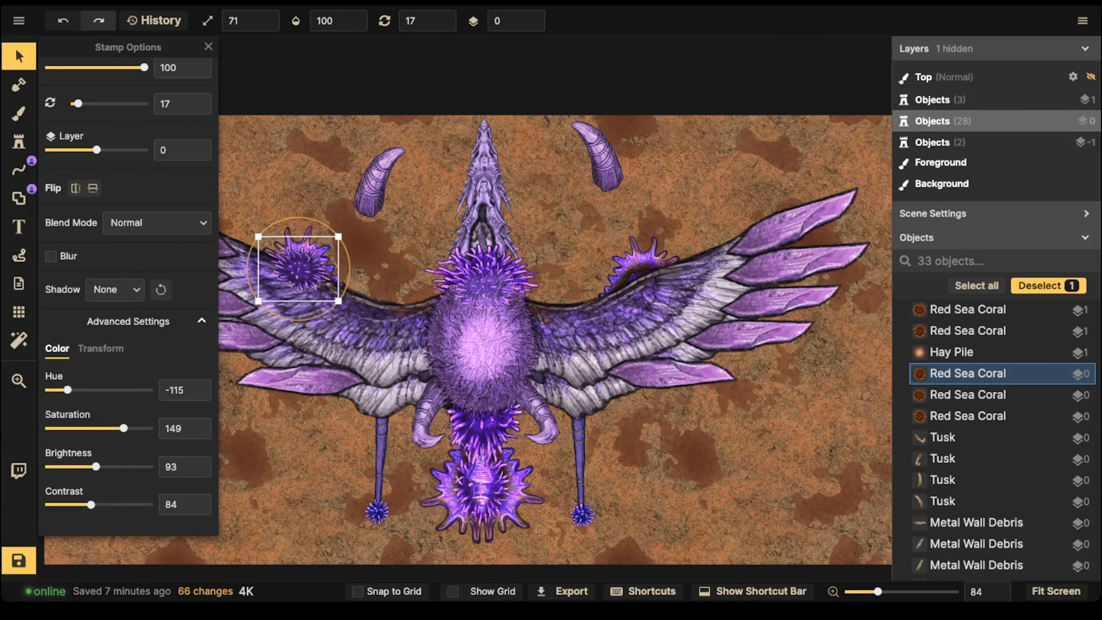
click(628, 273)
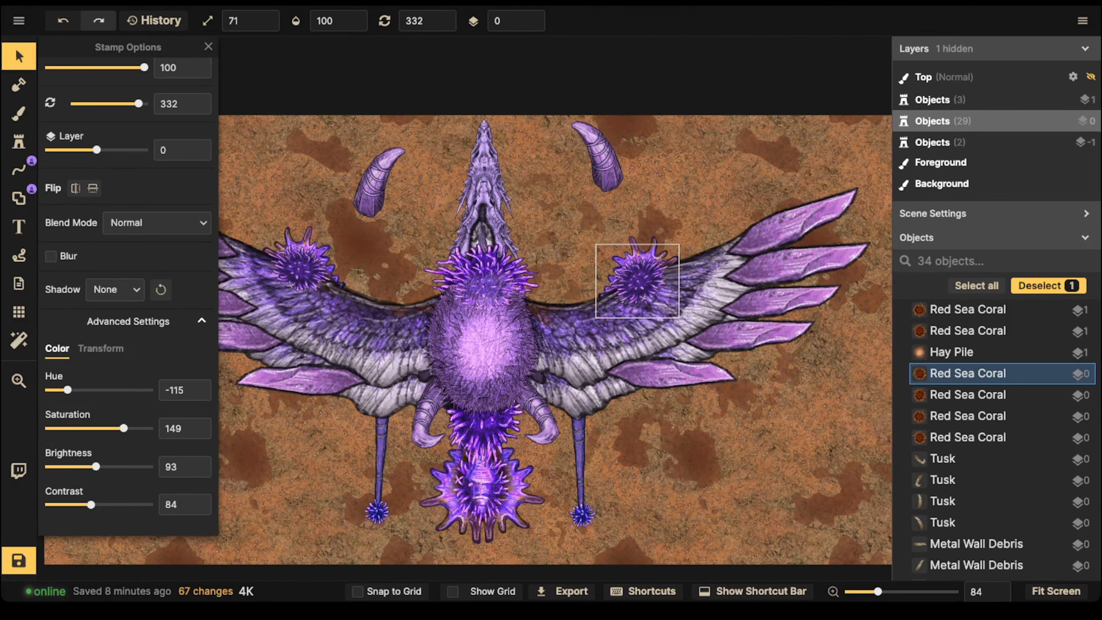
Raise both upper Tusks to layer 2 and place each one over the Red Sea Coral on its wing.
click(601, 157)
shift+click(376, 182)
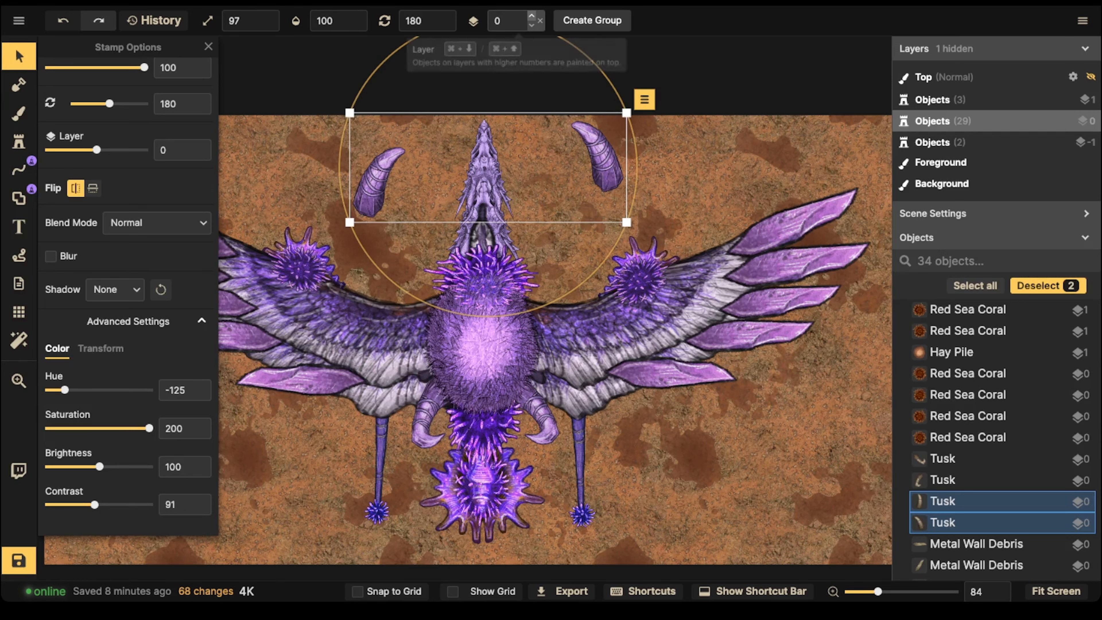
scroll(516, 21, up, 2)
key(Escape)
drag(601, 157, 629, 257)
scroll(629, 257, down, 1)
scroll(629, 257, up, 1)
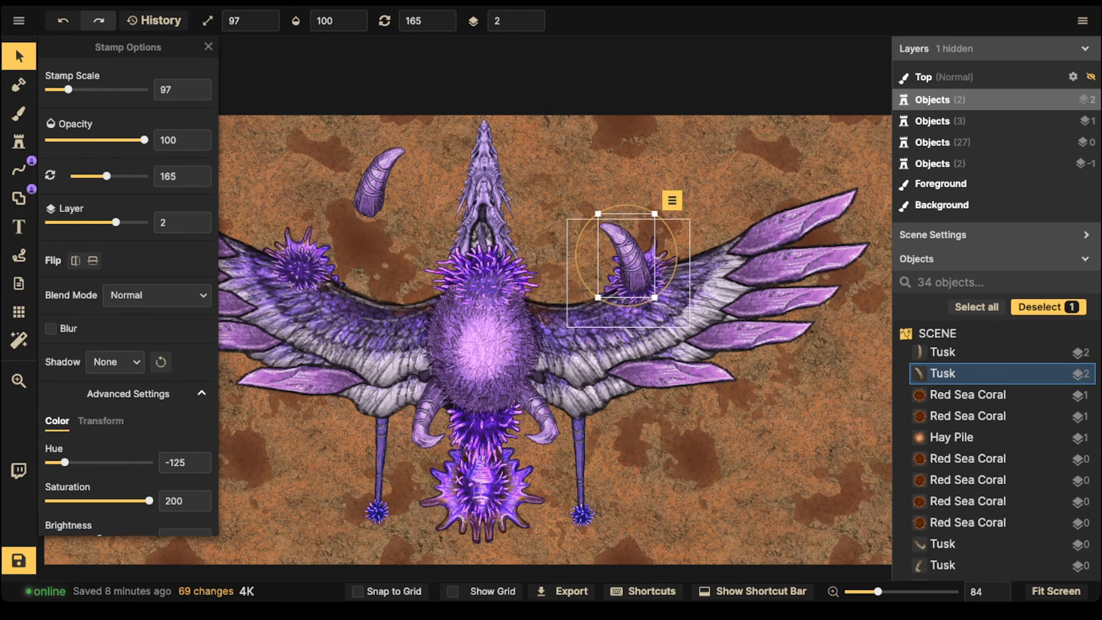
drag(376, 182, 309, 246)
Select every stamp of the creature and shift the whole figure slightly down the map.
key(ctrl+a)
drag(483, 339, 484, 356)
key(Escape)
scroll(508, 218, up, 5)
Raise the two Dragon Skulls of the head spike to layer 1 and nudge them into line.
click(460, 208)
shift+click(482, 209)
mouse_move(470, 208)
mouse_down()
mouse_move(471, 226)
mouse_move(473, 205)
mouse_up()
click(531, 16)
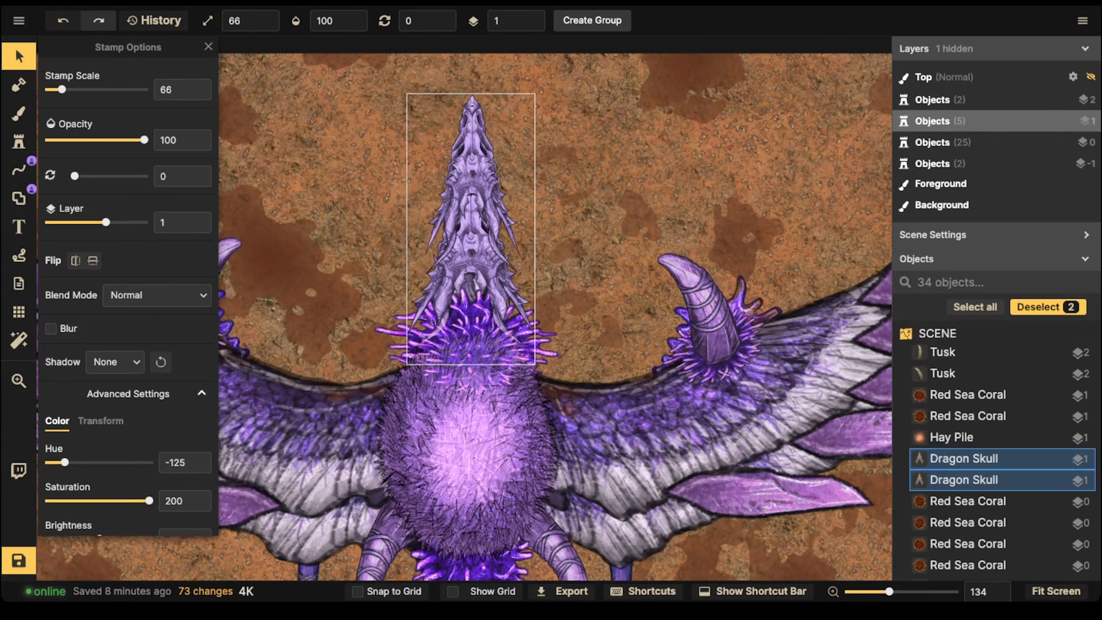
key(Escape)
Raise the two Red Sea Corals at the neck and the Hay Pile body to layer 2, above the Dragon Skulls.
click(477, 321)
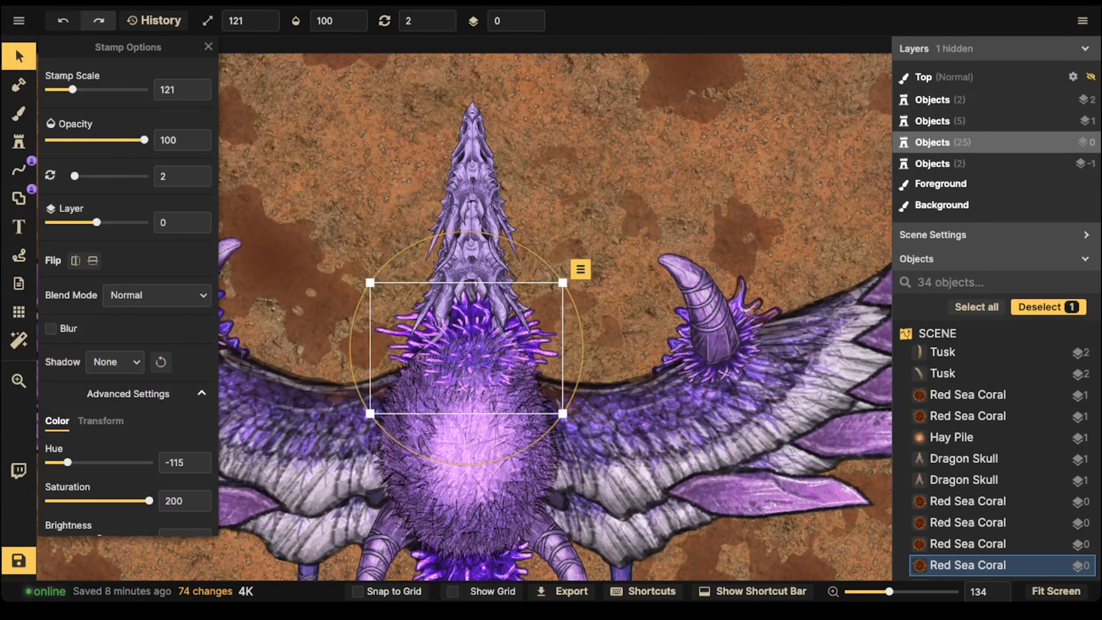
shift+click(477, 359)
shift+click(470, 447)
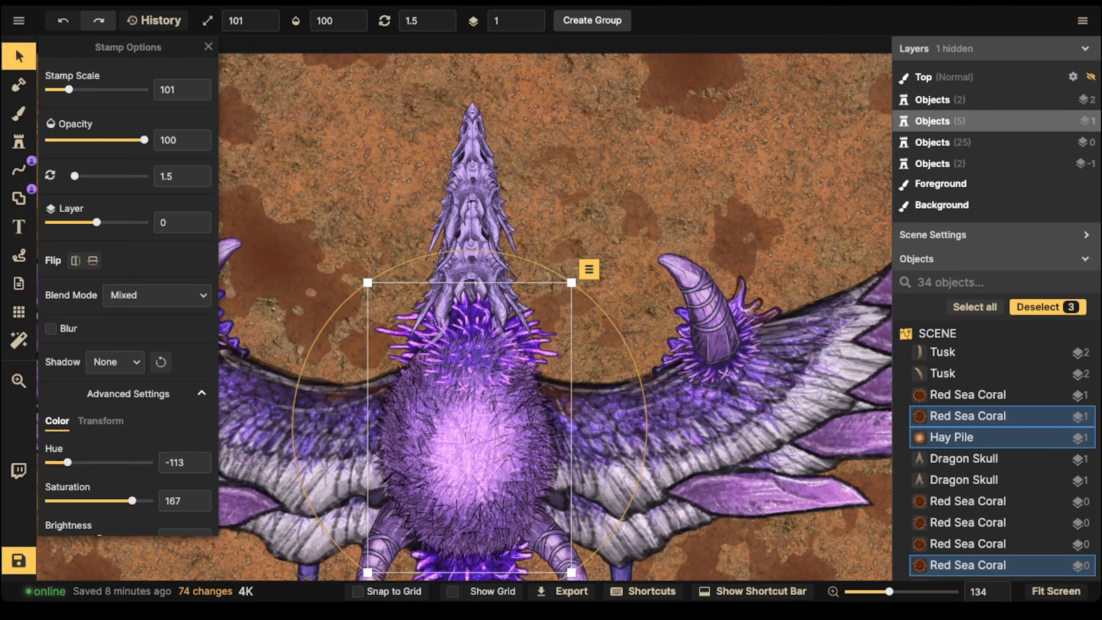
click(531, 15)
Set both Dragon Skulls to contrast 118 and brightness 76, and move them slightly down into the neck coral.
click(473, 173)
shift+click(472, 277)
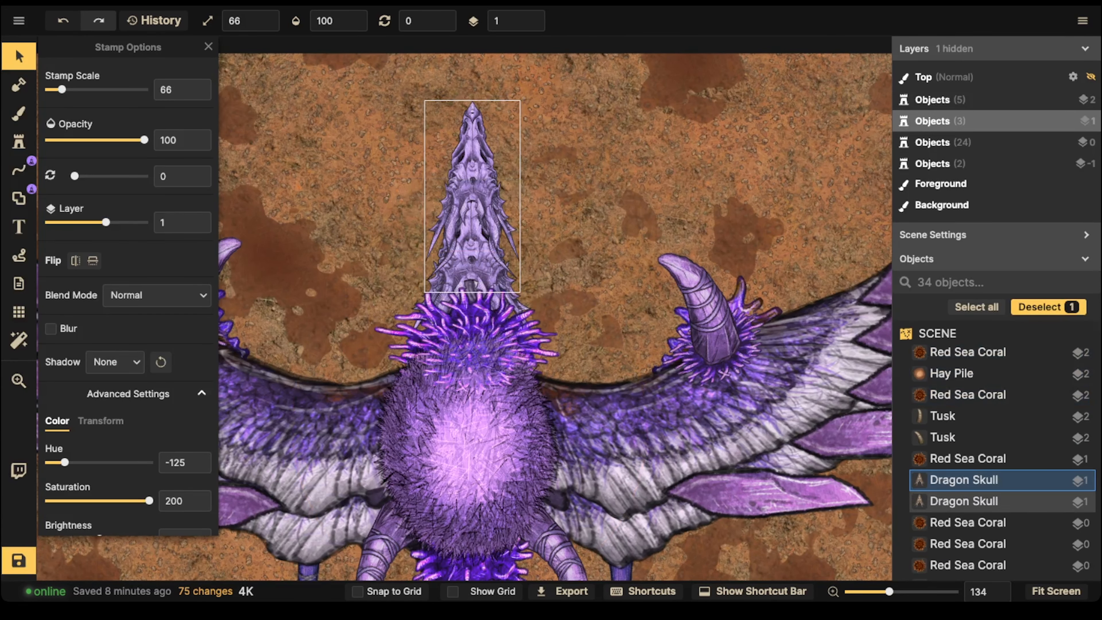
scroll(131, 347, down, 2)
drag(94, 505, 108, 504)
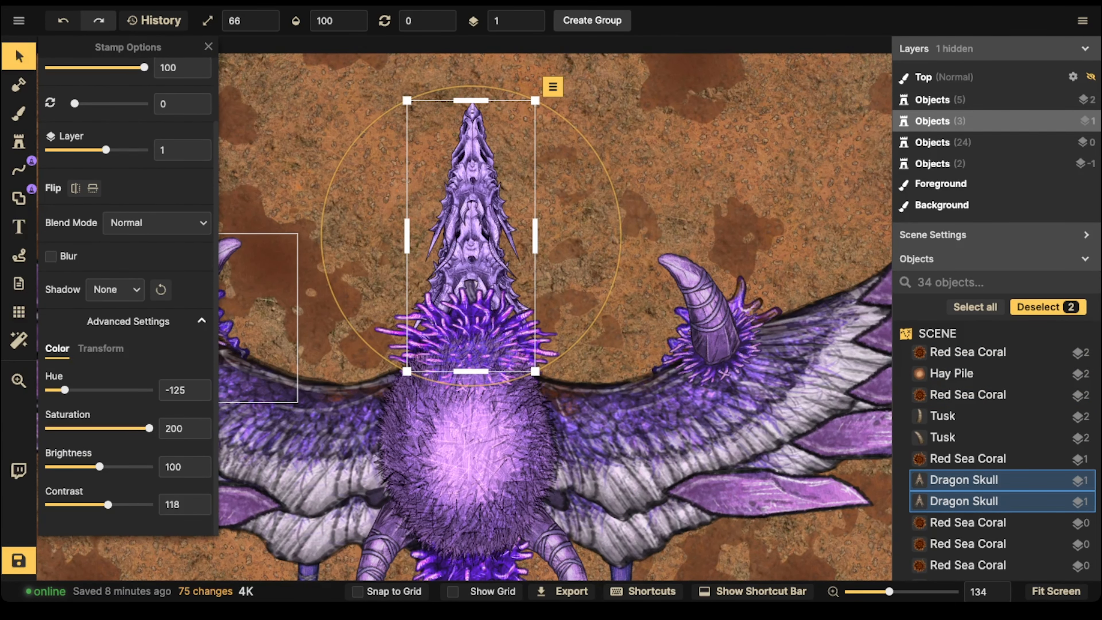
drag(100, 467, 87, 467)
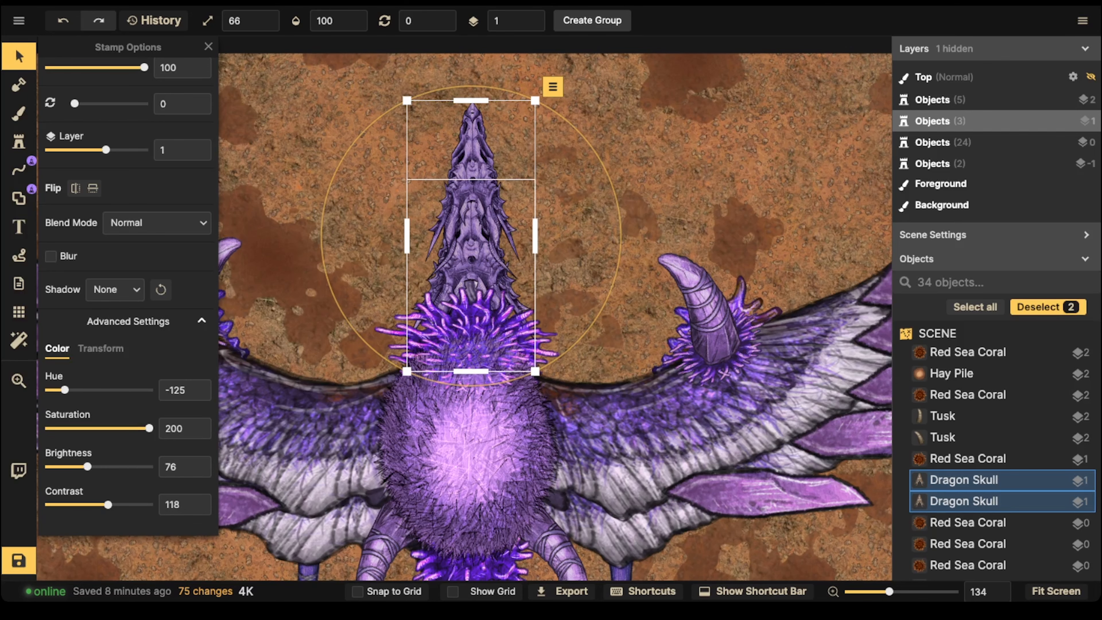
mouse_move(472, 243)
mouse_down()
mouse_move(472, 177)
mouse_move(471, 262)
mouse_up()
scroll(443, 200, down, 3)
key(Escape)
scroll(454, 191, down, 2)
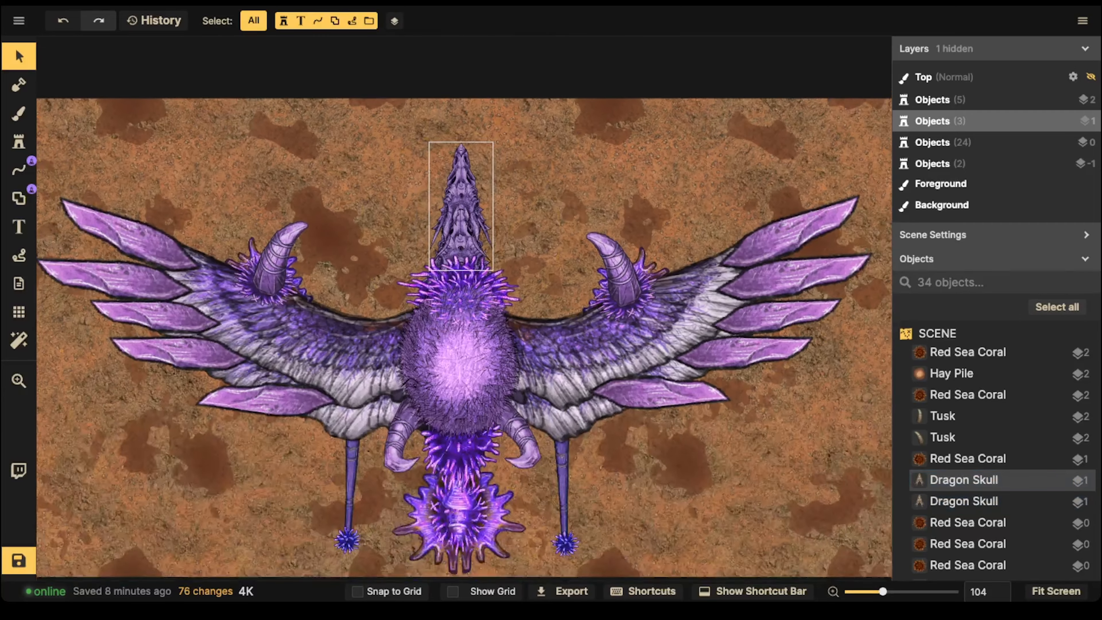
Try a straight Tusk on the tip of the Dragon Skull spike at scale 67, rotation 180 and layer 2.
drag(453, 199, 453, 174)
click(453, 186)
scroll(453, 186, up, 2)
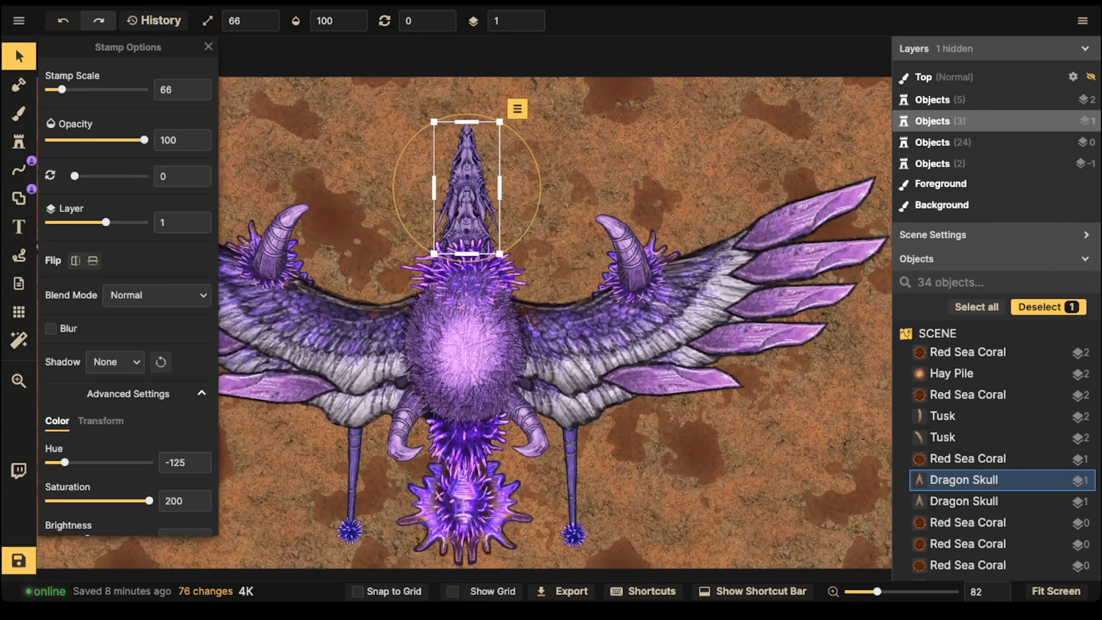
click(262, 246)
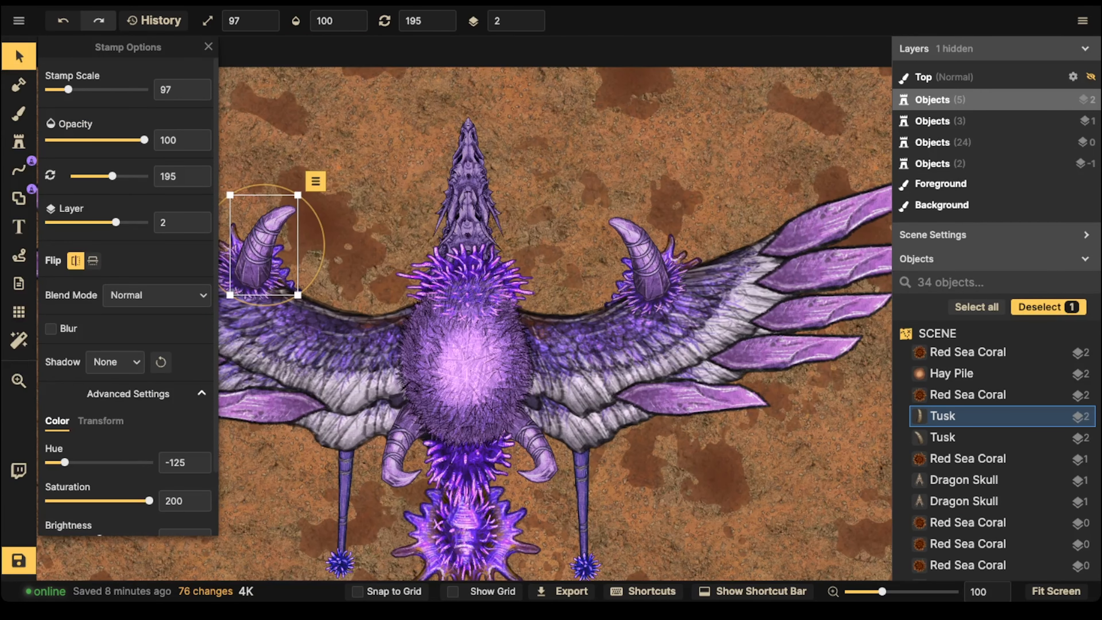
click(19, 141)
scroll(388, 155, up, 2)
click(144, 83)
drag(75, 409, 97, 409)
drag(68, 322, 61, 322)
drag(489, 173, 489, 274)
click(489, 208)
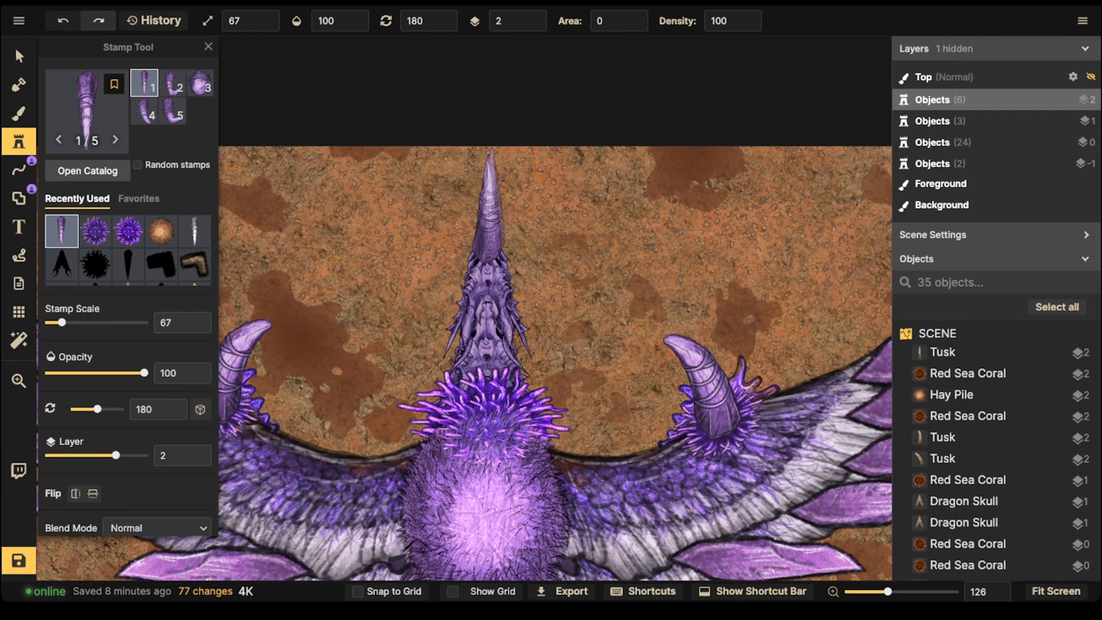
Try the straight tip Tusk at scale 77 and rotation 181, and delete it.
key(v)
click(487, 236)
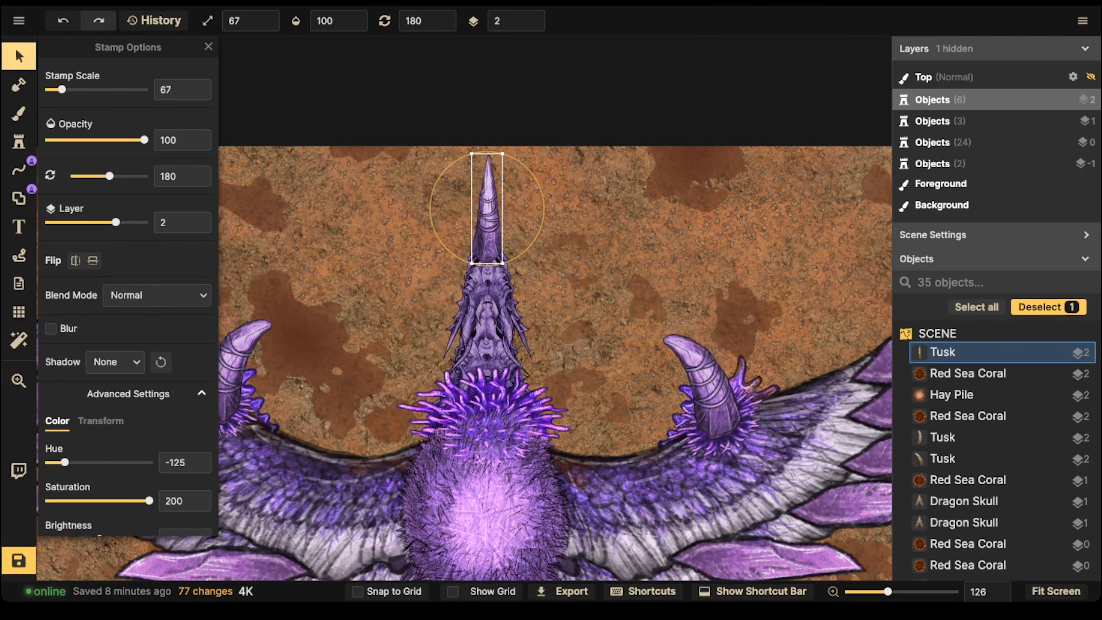
key(])
drag(487, 234, 454, 254)
scroll(444, 221, down, 4)
scroll(414, 209, down, 2)
drag(468, 245, 468, 245)
scroll(349, 198, down, 2)
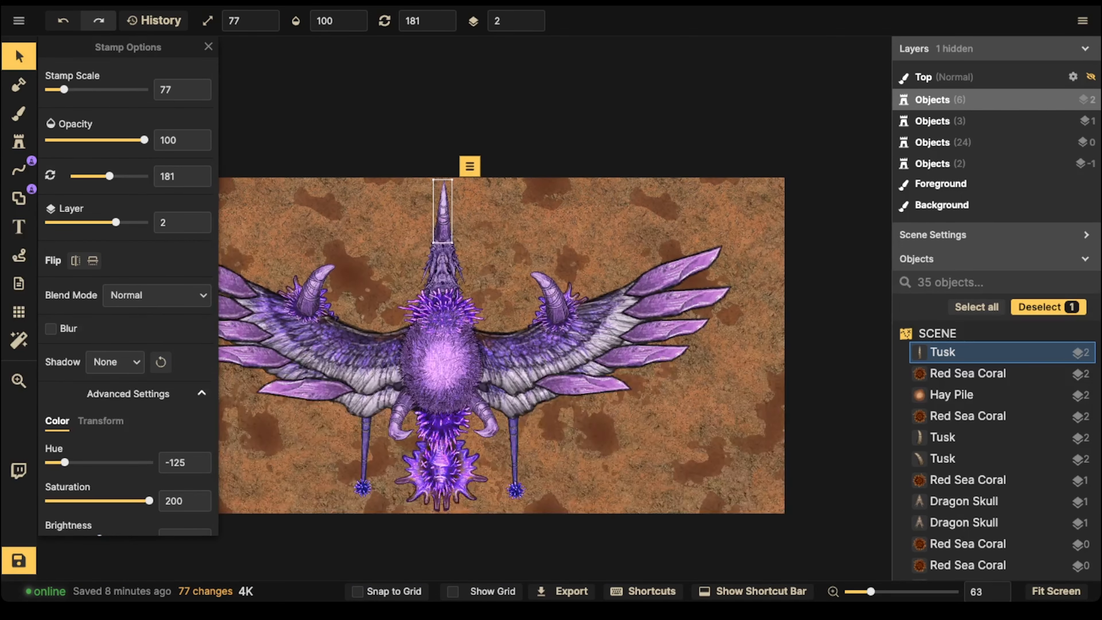
key(Delete)
Place a small curved Tusk beside the upper right of the Dragon Skull spike, at scale 47, rotation 226, layer 0 and brightness 60.
scroll(441, 205, up, 3)
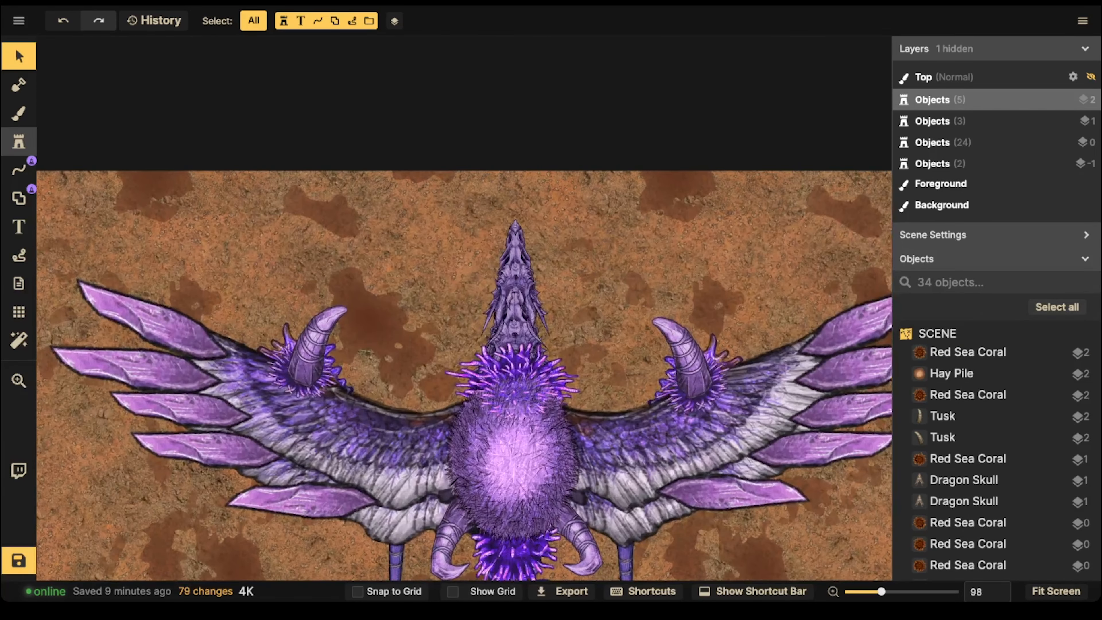
click(19, 141)
scroll(455, 277, up, 3)
scroll(464, 256, up, 2)
click(173, 111)
drag(116, 455, 97, 454)
scroll(783, 238, up, 3)
click(521, 296)
click(18, 57)
click(538, 287)
drag(99, 466, 79, 466)
Duplicate the curved Tusk, flip the copy horizontally, rotate it to 286, and arrange the pair as downward horns on opposite sides of the spike.
key(ctrl+v)
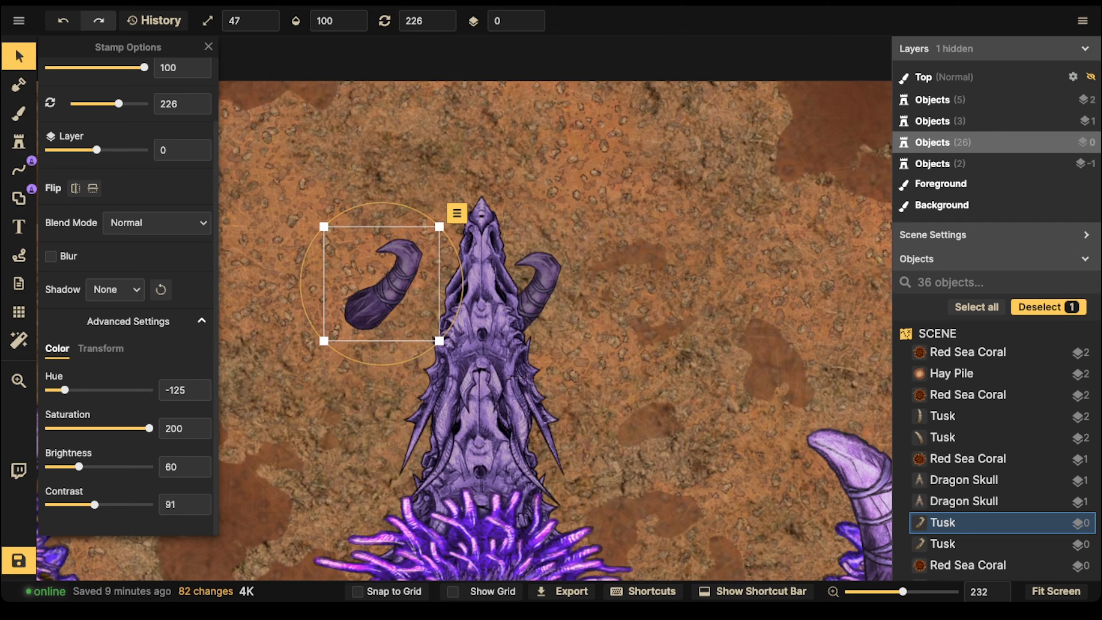
click(76, 188)
drag(301, 277, 397, 364)
drag(387, 297, 443, 313)
drag(449, 380, 428, 382)
drag(427, 309, 429, 300)
drag(430, 374, 450, 374)
drag(422, 296, 423, 298)
scroll(666, 85, down, 5)
drag(592, 206, 520, 225)
drag(533, 208, 593, 226)
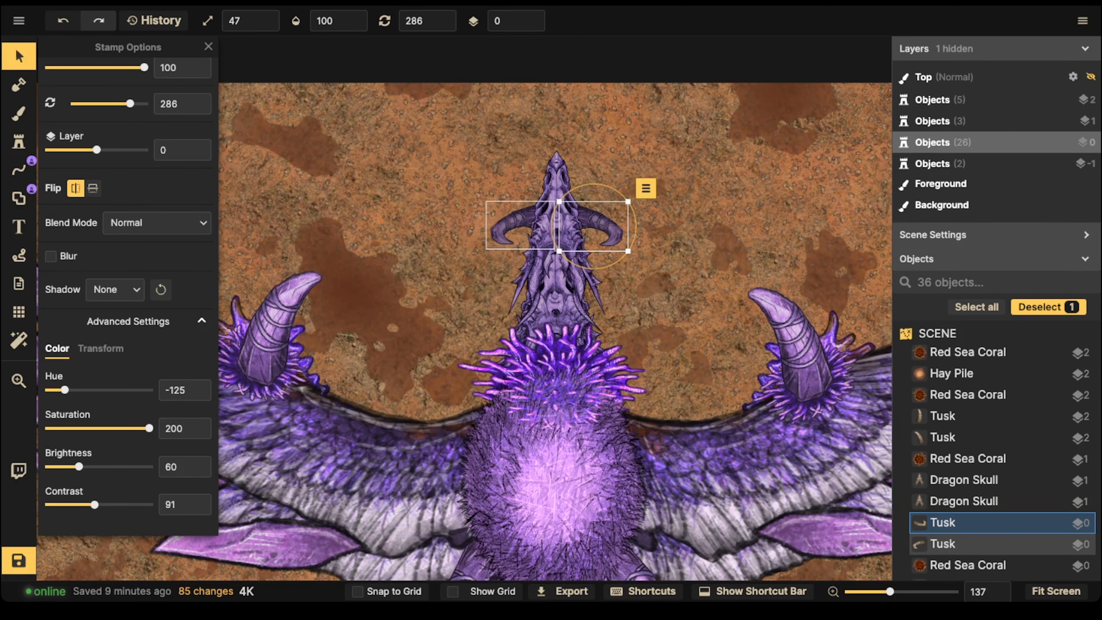
Enlarge both upper horn Tusks to scale 57 and spread them slightly outward from the spike.
scroll(495, 214, up, 1)
shift+click(614, 223)
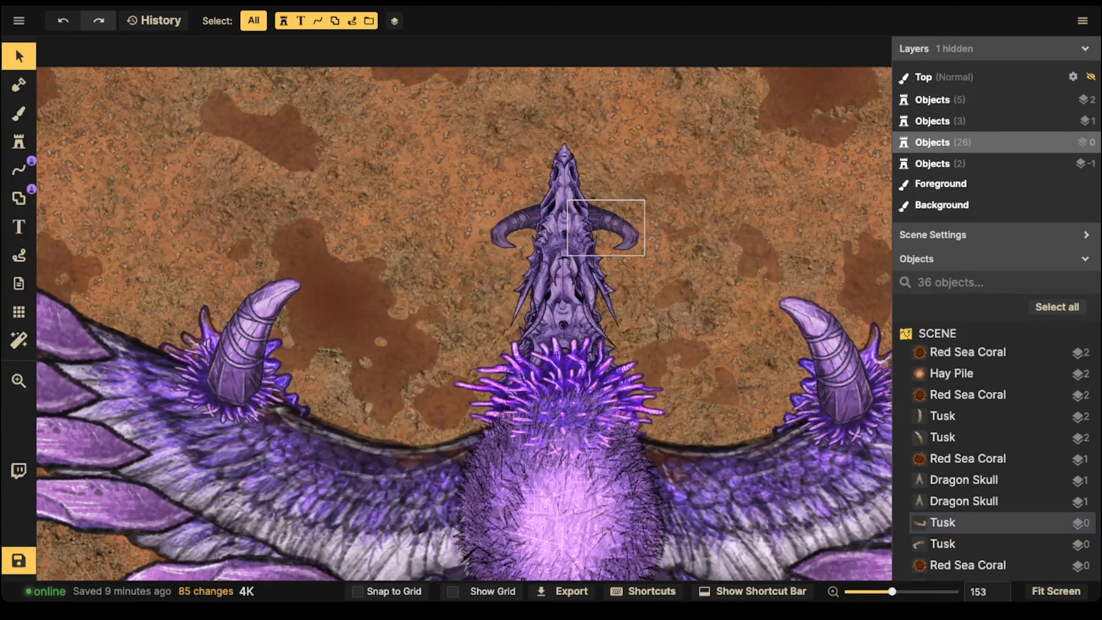
click(514, 223)
shift+click(614, 223)
drag(645, 200, 612, 230)
drag(514, 224, 506, 225)
drag(614, 227, 626, 228)
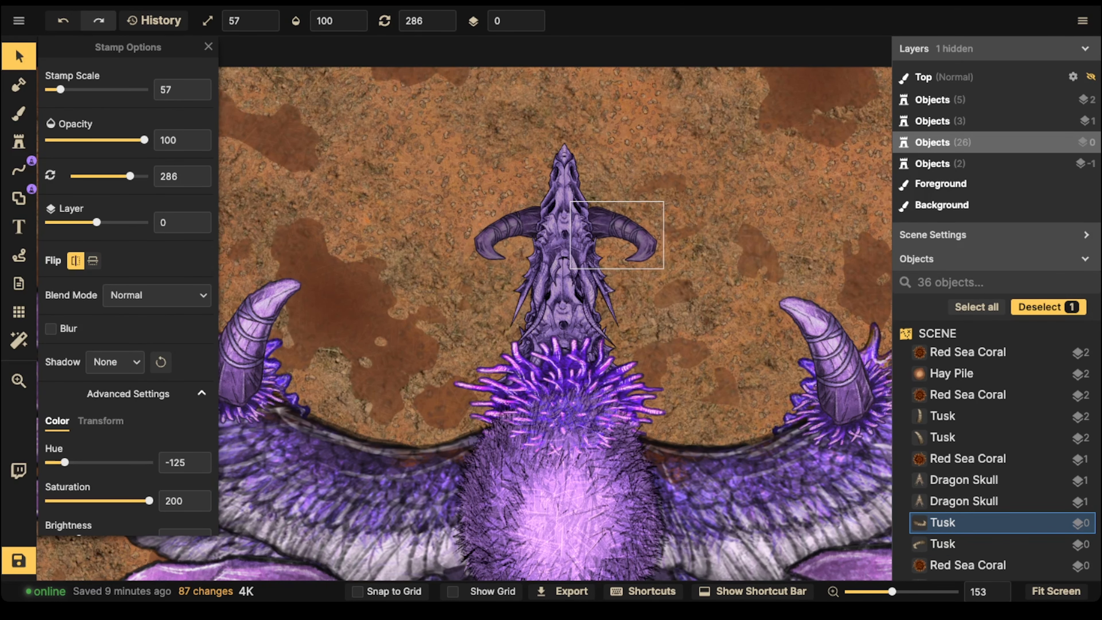
Place a larger Tusk, fourth variant, on the lower right side of the spike at scale 77, rotation 271 and layer 0.
click(19, 142)
scroll(485, 175, up, 3)
click(144, 111)
scroll(456, 183, up, 3)
scroll(443, 187, down, 5)
drag(443, 191, 469, 190)
scroll(412, 189, down, 3)
scroll(466, 204, up, 5)
scroll(477, 374, down, 8)
scroll(476, 375, up, 8)
drag(568, 87, 565, 177)
scroll(564, 209, up, 1)
scroll(573, 299, up, 2)
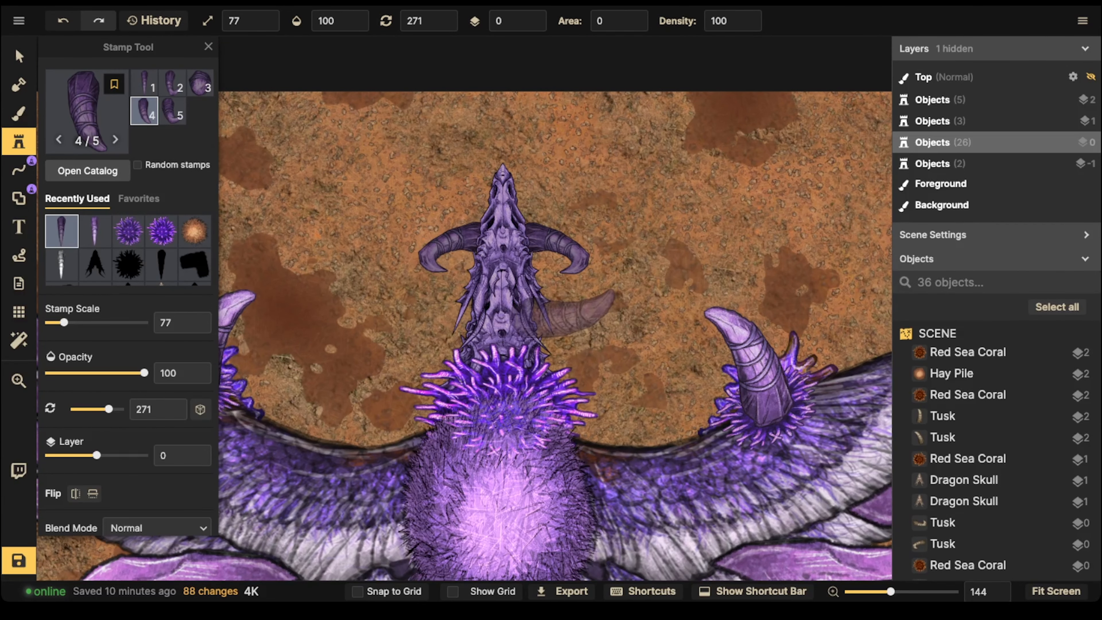
click(577, 310)
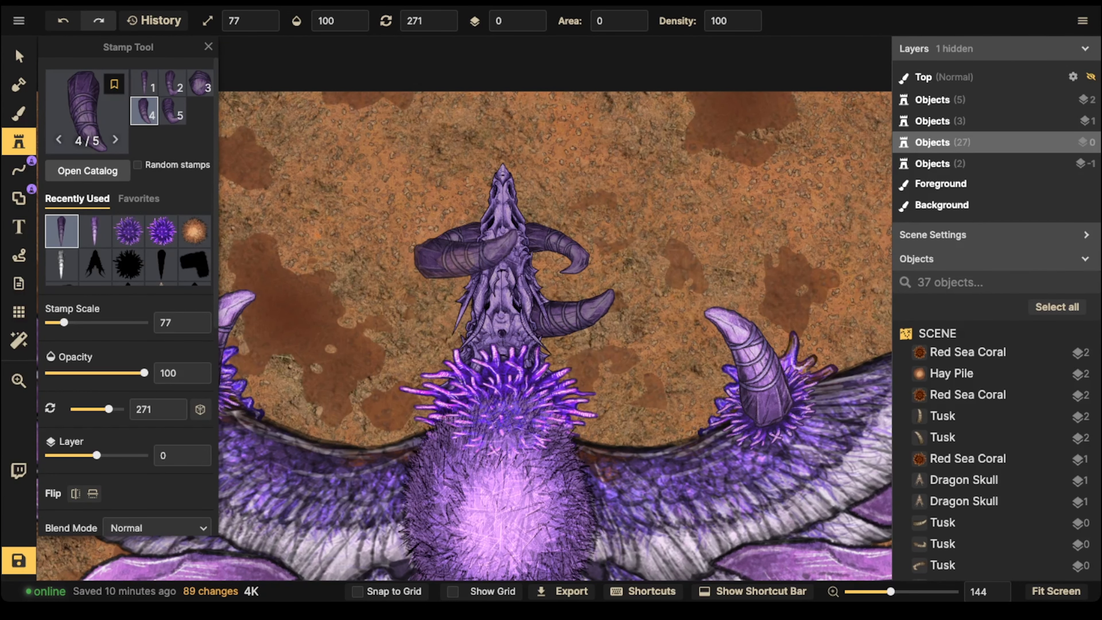
Place a horizontally flipped matching Tusk on the lower left side of the spike at rotation 91.
key(f)
scroll(417, 318, down, 12)
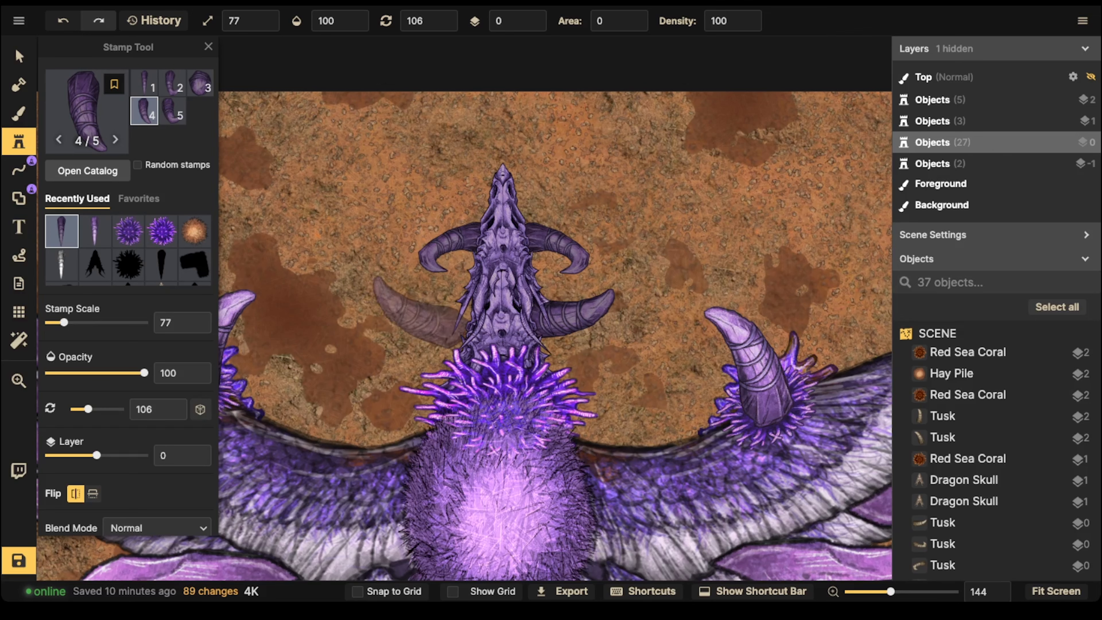
click(427, 310)
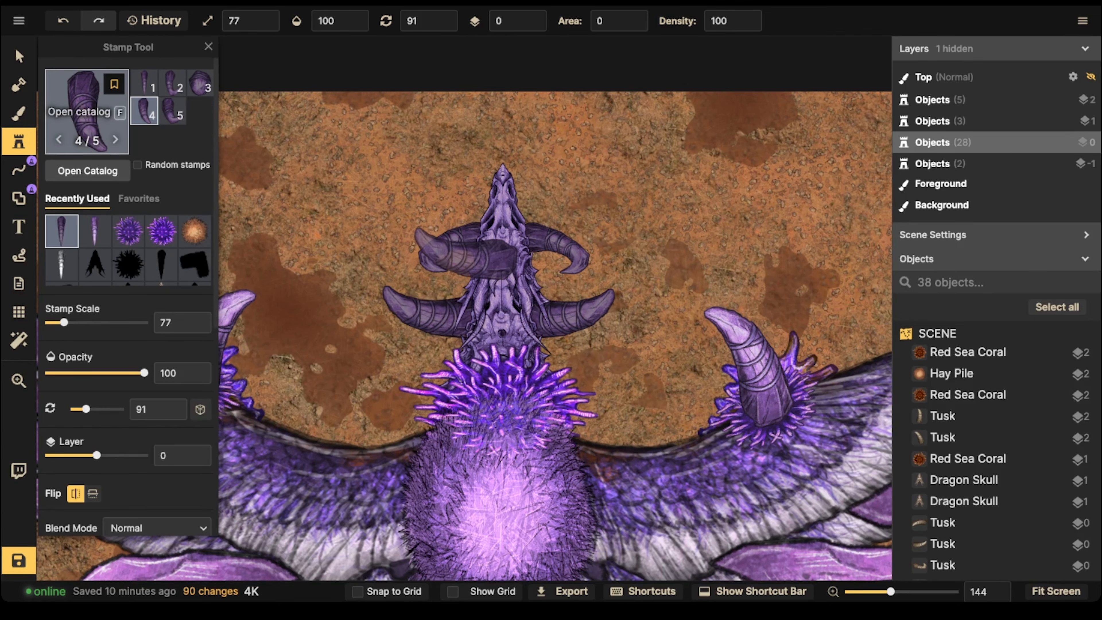
key(Escape)
key(Escape)
scroll(466, 254, down, 3)
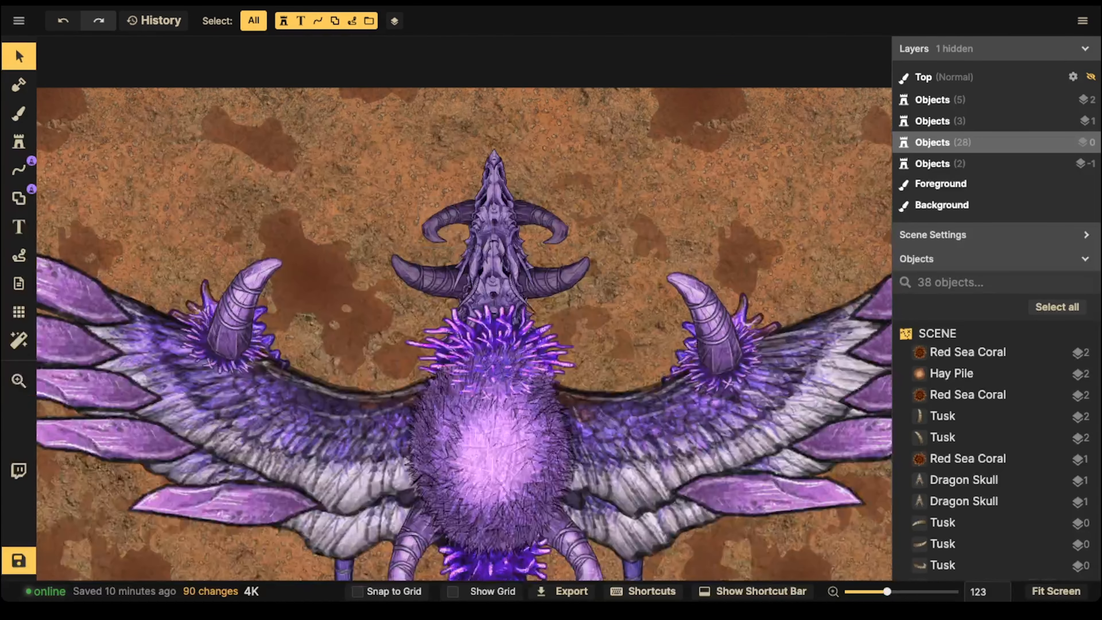
Swap the two lower spike Tusks to opposite sides, rotating the left one to 76 and the right one to 286.
key(space)
drag(467, 254, 527, 225)
drag(620, 250, 495, 266)
scroll(495, 266, up, 10)
drag(481, 249, 611, 266)
scroll(650, 268, down, 10)
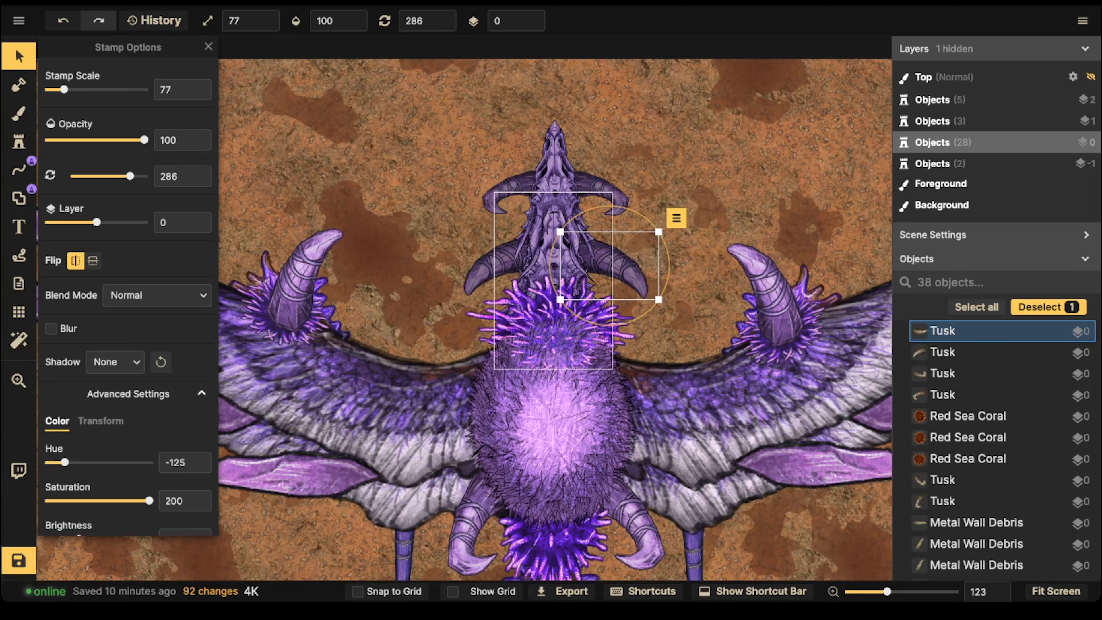
Set the width of both lower spike Tusks to 70 and tuck each one closer to the spike.
click(496, 264)
shift+click(613, 264)
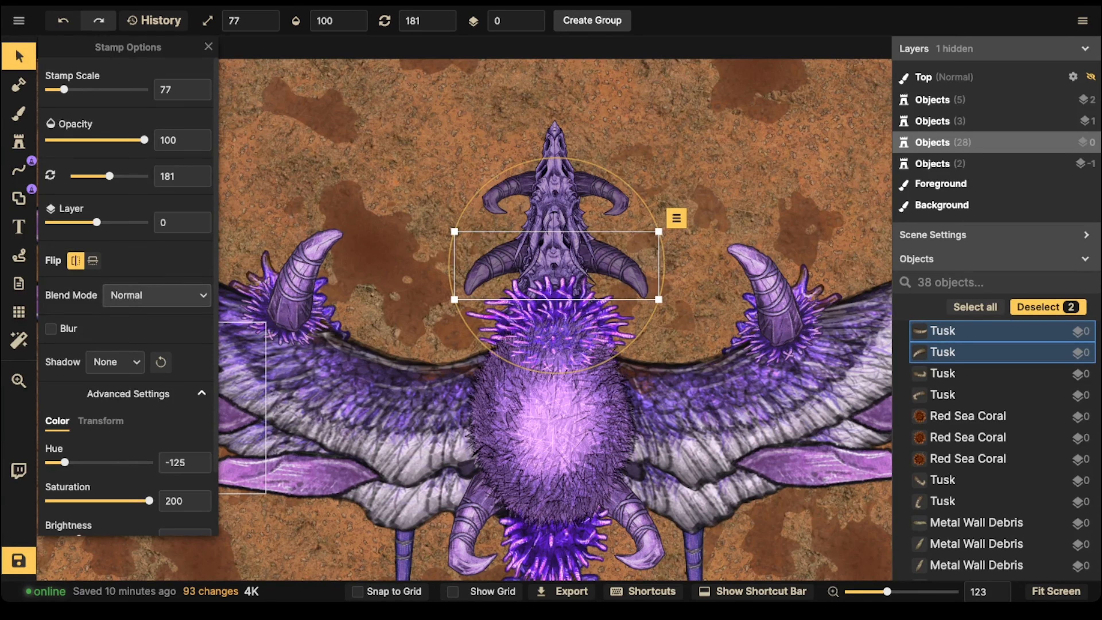
click(101, 421)
drag(123, 462, 115, 462)
click(497, 264)
drag(497, 264, 497, 257)
click(612, 264)
drag(612, 264, 608, 259)
click(377, 130)
scroll(378, 131, down, 3)
Try moving the lower pair of Tusks away from the spike, and undo both moves.
click(466, 224)
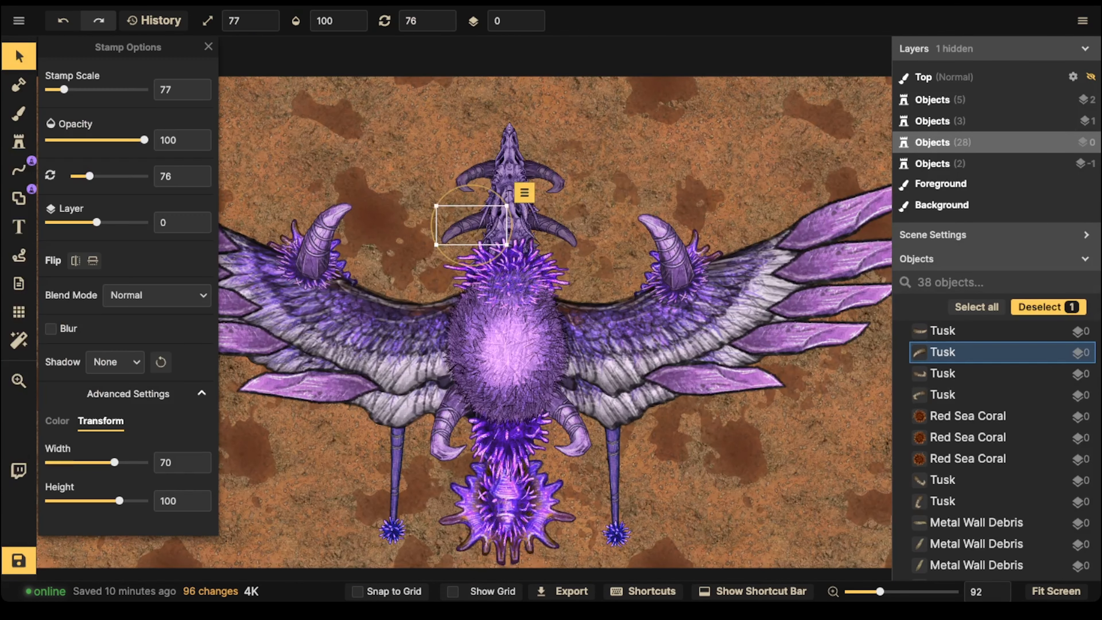
drag(467, 223, 345, 162)
drag(548, 227, 685, 119)
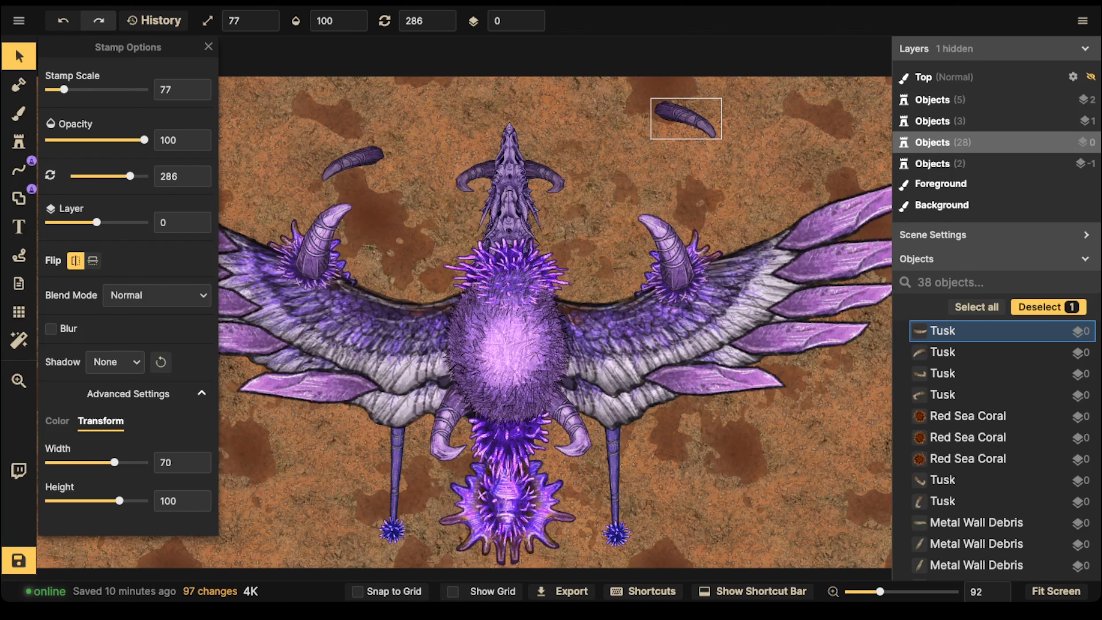
key(ctrl+z)
key(ctrl+z)
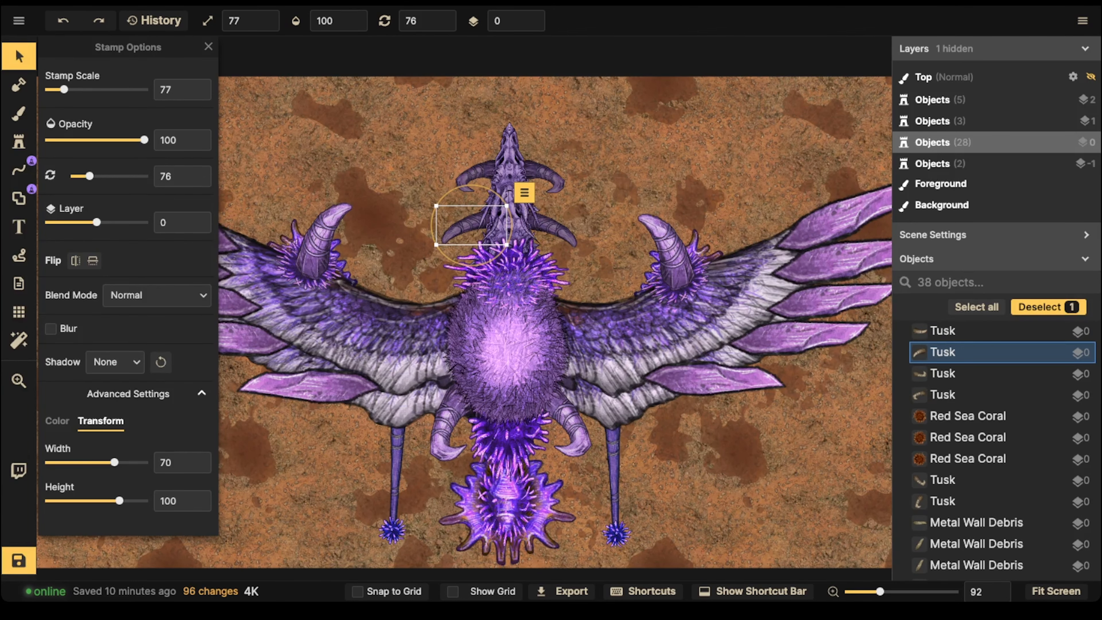
Enlarge the whole creature until it nearly fills the map, centre it, and save the map.
click(333, 134)
scroll(333, 134, down, 1)
drag(125, 130, 871, 543)
scroll(564, 366, down, 6)
drag(560, 364, 560, 341)
scroll(601, 339, down, 3)
drag(802, 465, 842, 485)
drag(607, 347, 562, 343)
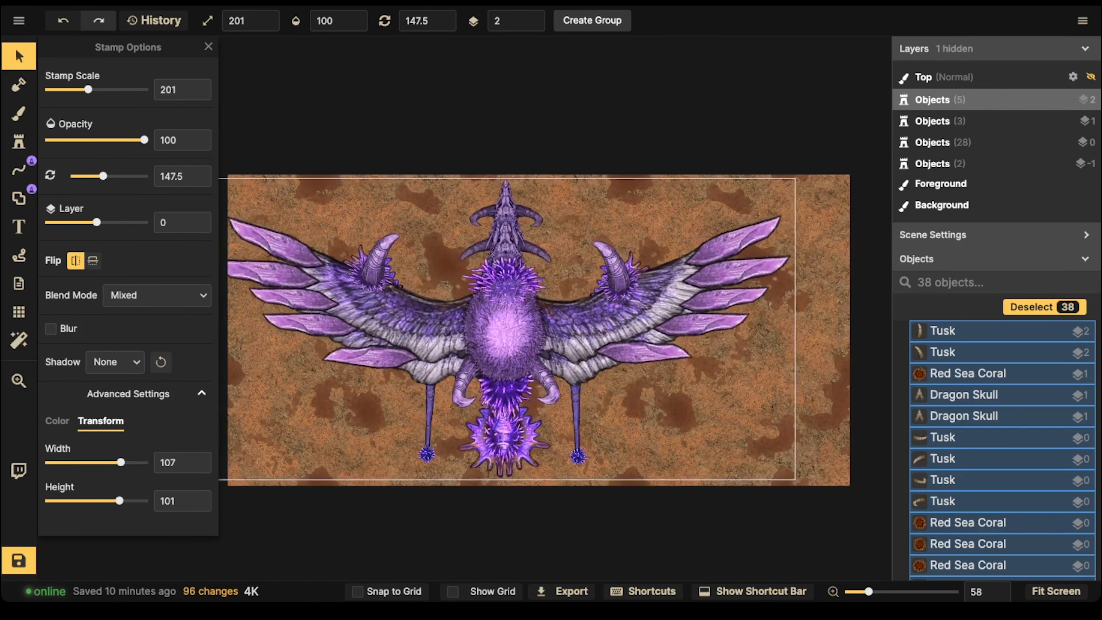
scroll(629, 337, down, 3)
key(ctrl+s)
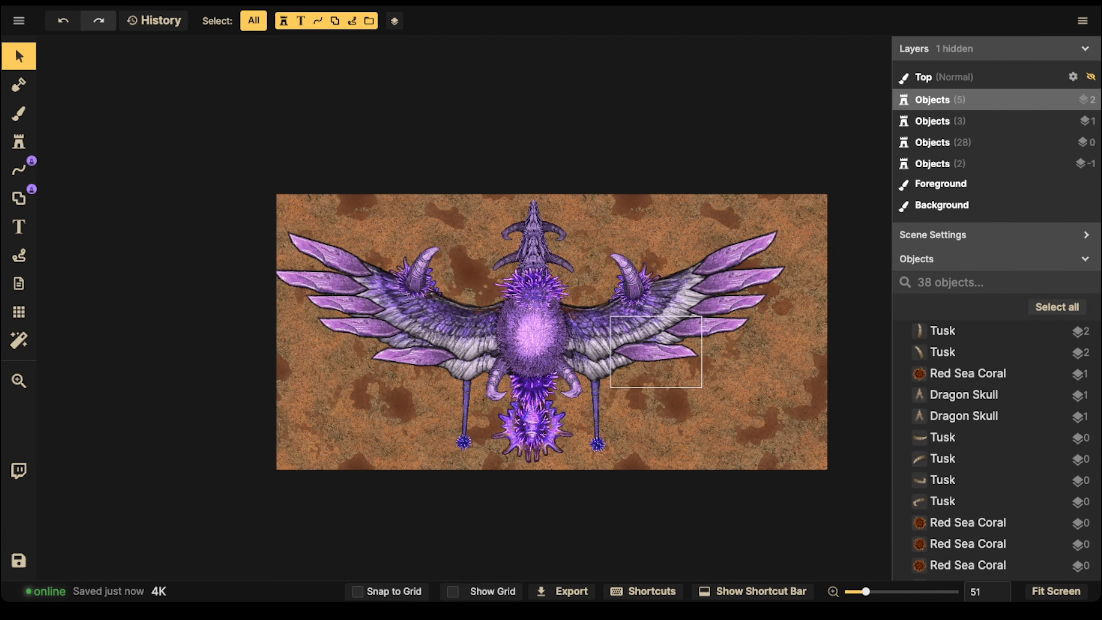
Move the left Tusk beneath the body up and outward, and raise both Tusks beneath the body to layer 4.
drag(655, 353, 656, 355)
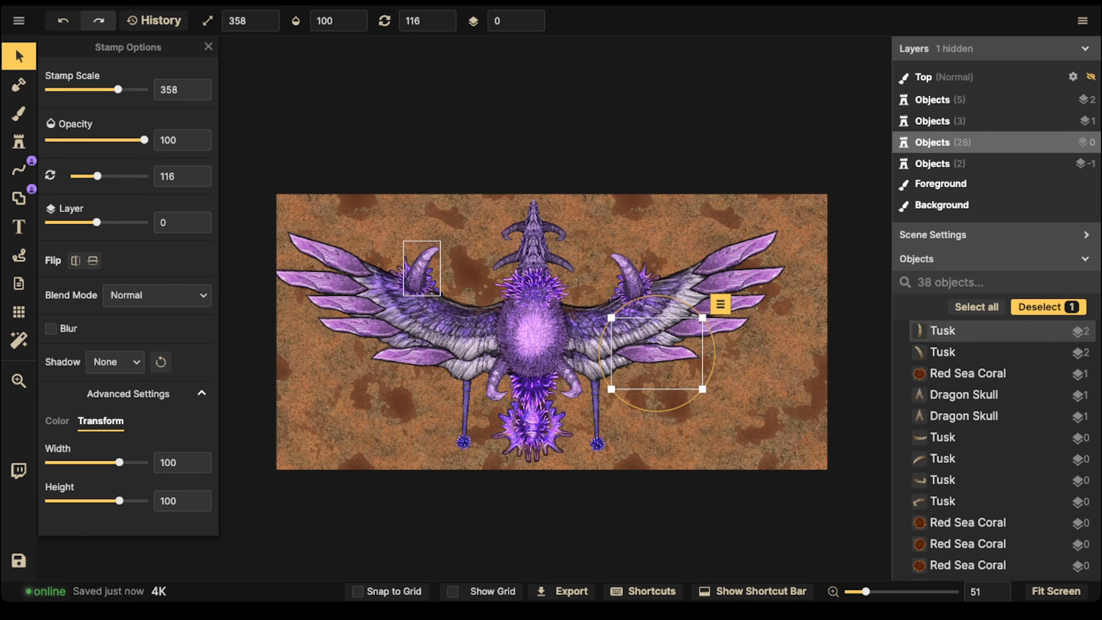
scroll(423, 288, up, 3)
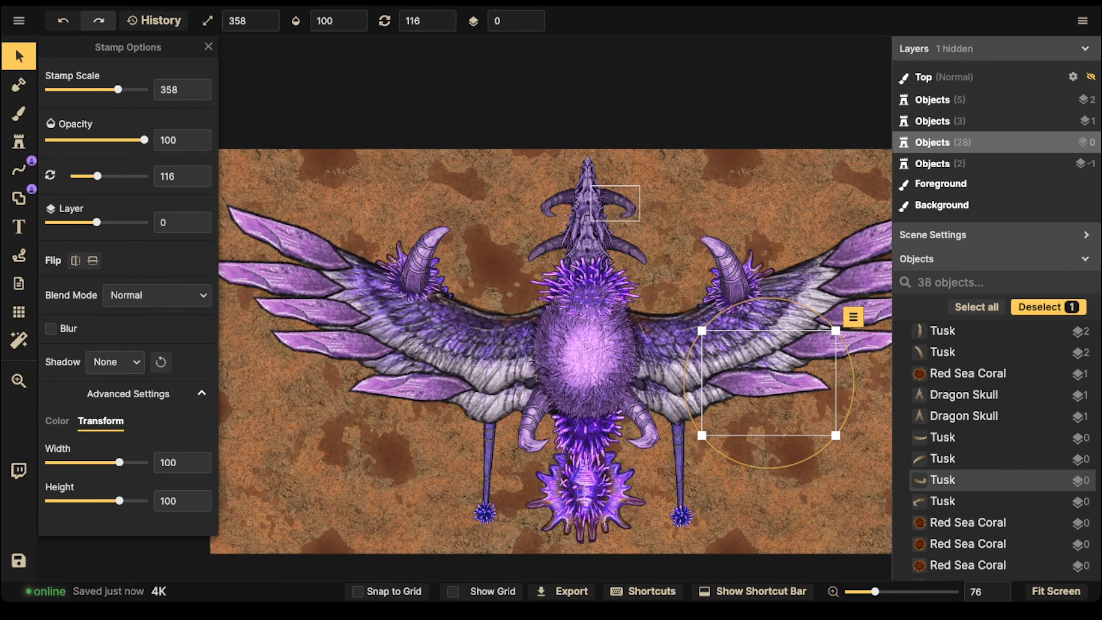
drag(611, 201, 596, 215)
scroll(515, 287, up, 1)
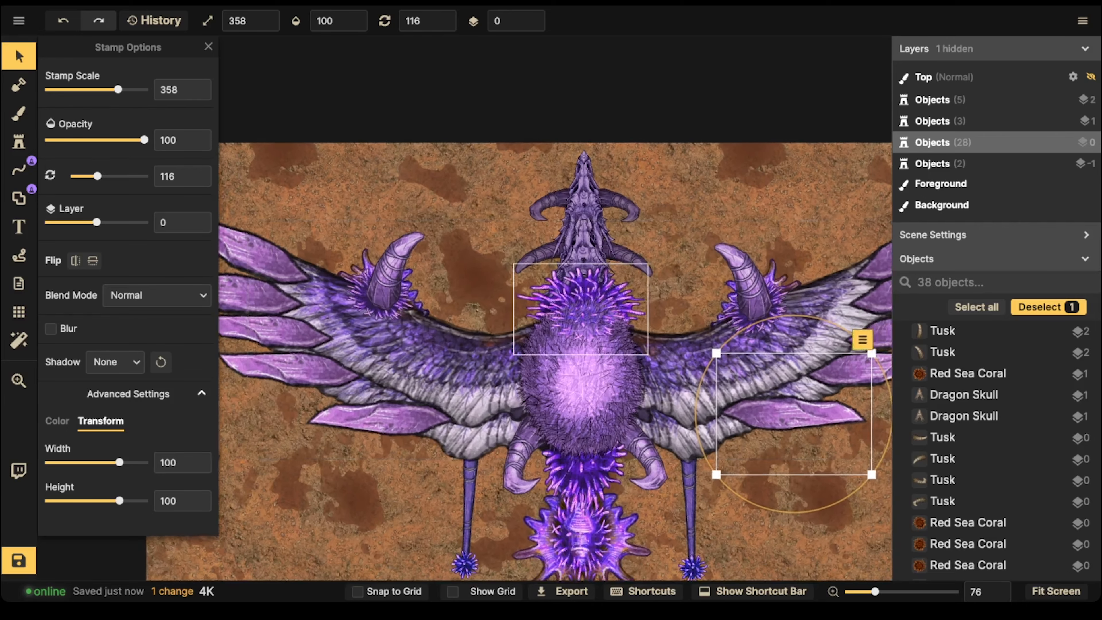
scroll(566, 316, up, 2)
drag(514, 457, 505, 369)
click(507, 385)
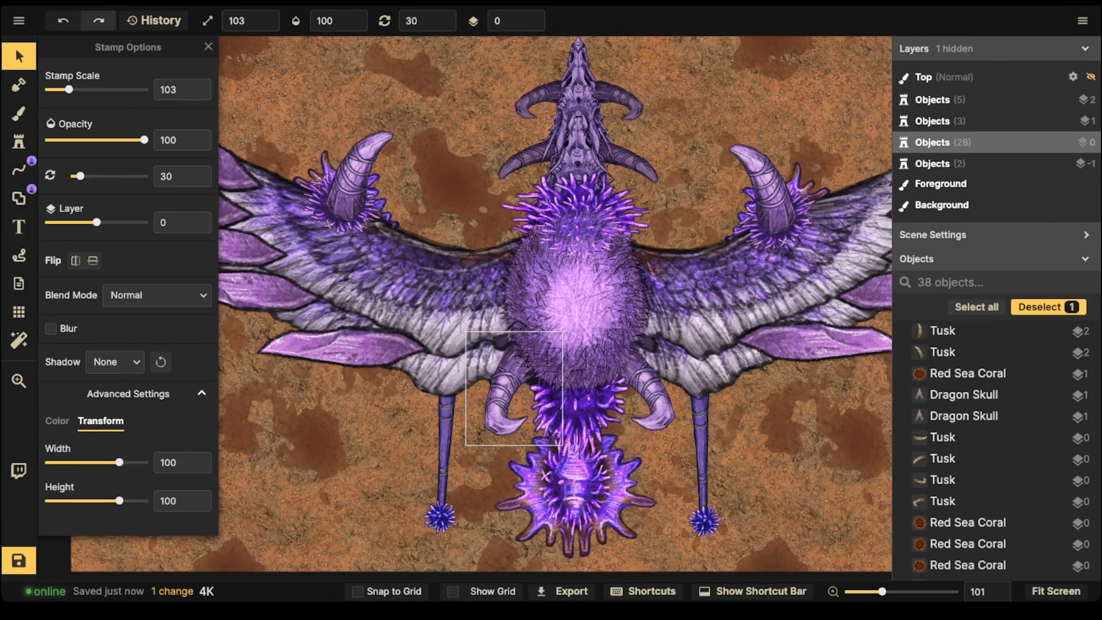
drag(507, 384, 451, 340)
drag(97, 222, 135, 222)
click(652, 393)
drag(96, 222, 135, 222)
Place the two layer 4 Tusks as mirrored horns on the upper body, rotating the right one to 240.
scroll(512, 313, up, 2)
click(374, 297)
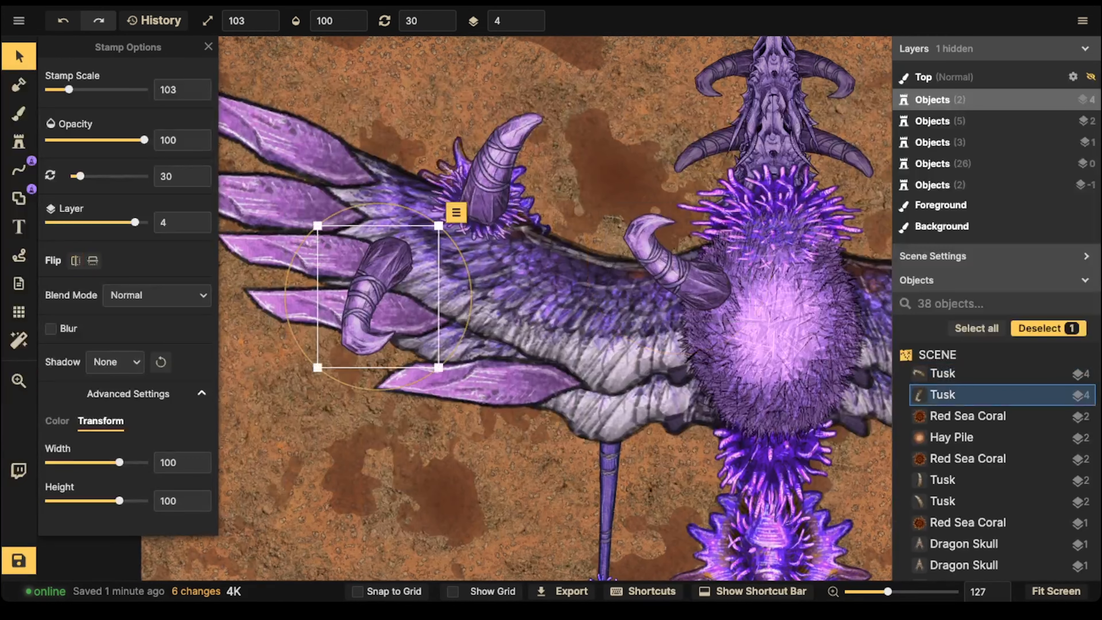
drag(374, 296, 635, 325)
drag(79, 176, 121, 176)
drag(695, 282, 696, 285)
scroll(570, 252, down, 2)
drag(571, 251, 542, 213)
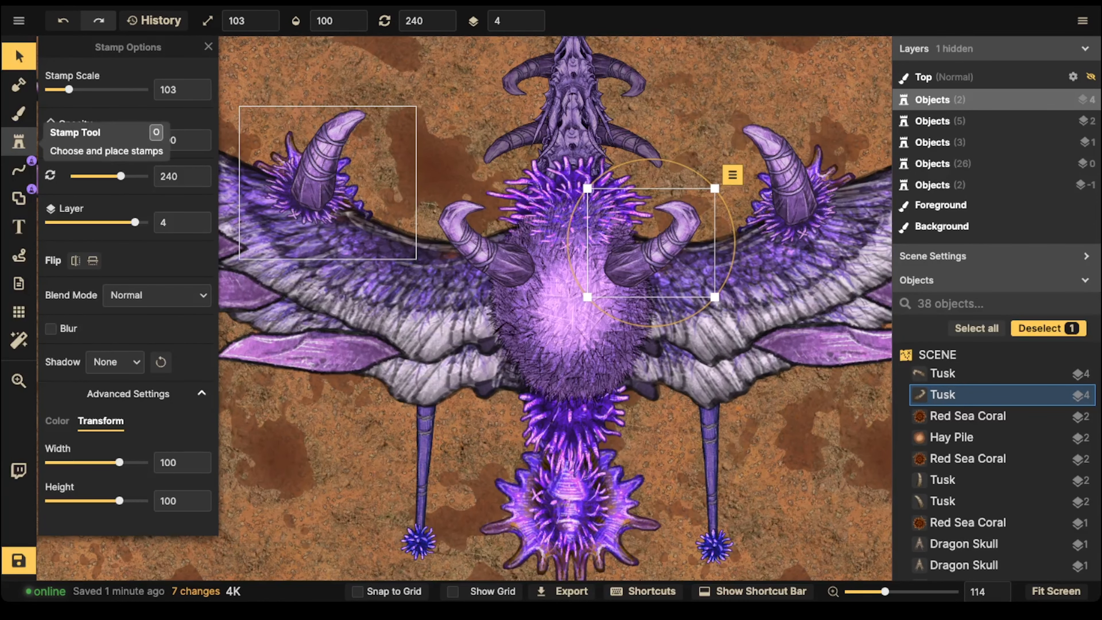
drag(484, 251, 487, 248)
drag(651, 256, 650, 253)
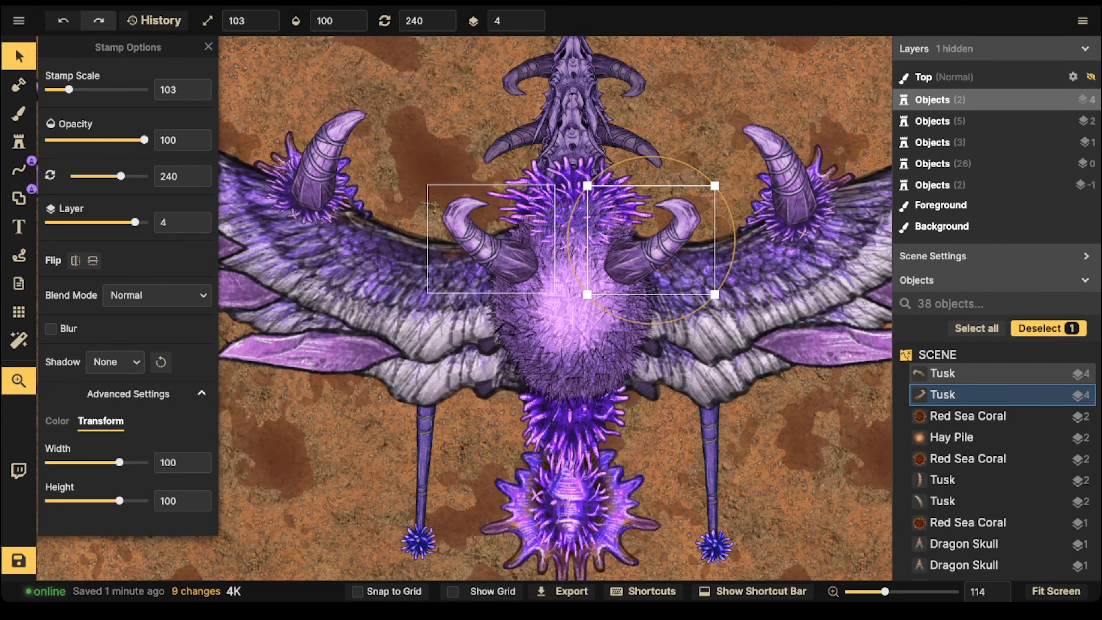
Stamp a Tusk of variant 5 on the body's left flank below the horn, at scale 103 and rotation 90.
drag(512, 208, 489, 265)
scroll(430, 295, down, 3)
scroll(477, 271, up, 2)
scroll(437, 298, up, 2)
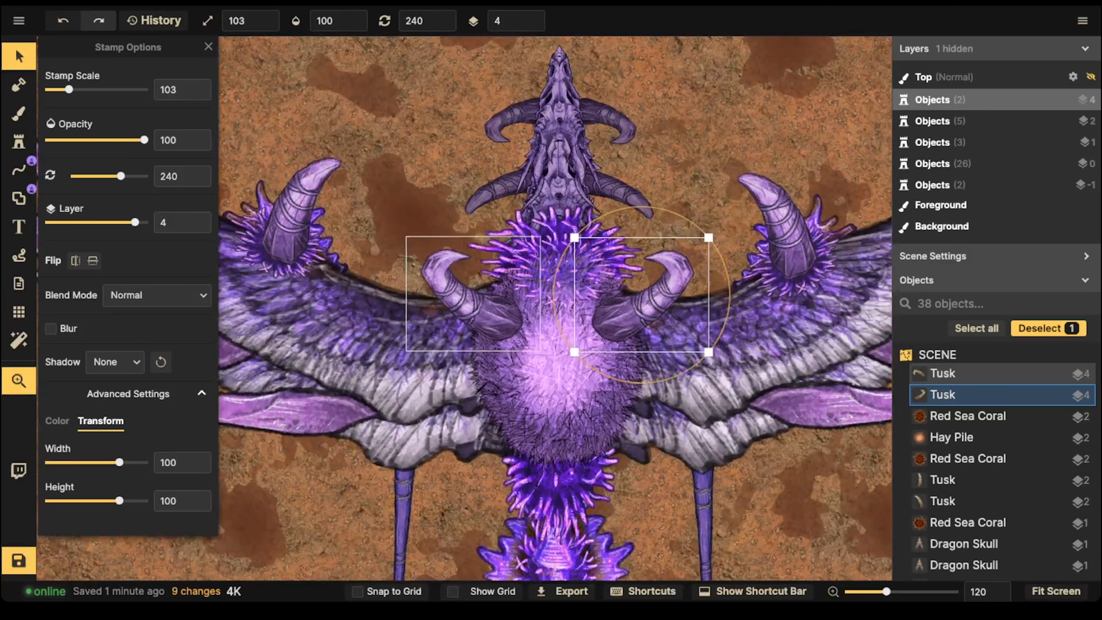
drag(438, 297, 435, 293)
click(451, 287)
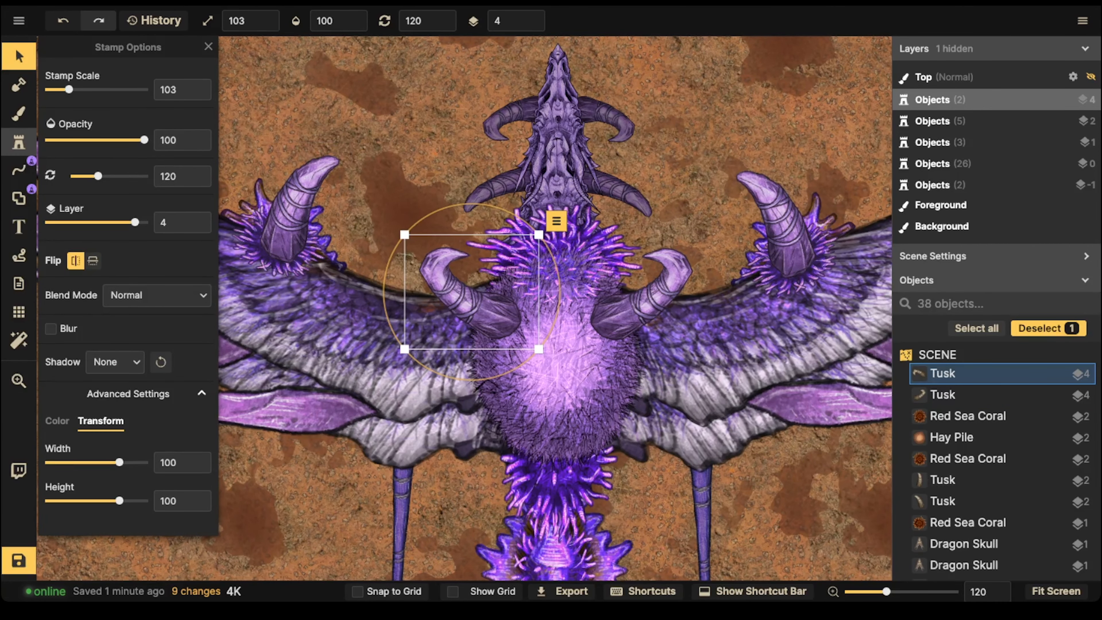
click(18, 142)
key(5)
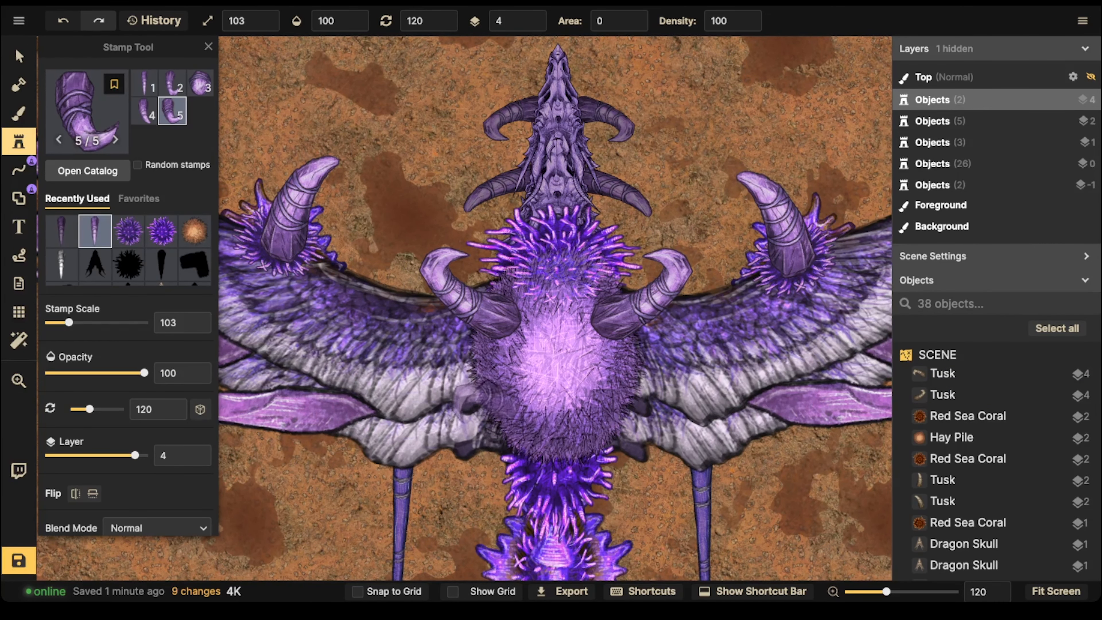
scroll(484, 421, down, 3)
scroll(632, 449, down, 5)
scroll(473, 376, up, 6)
click(473, 376)
Stamp a horizontally flipped Tusk of variant 4 on the body's right flank, at scale 73 and rotation 285.
key(4)
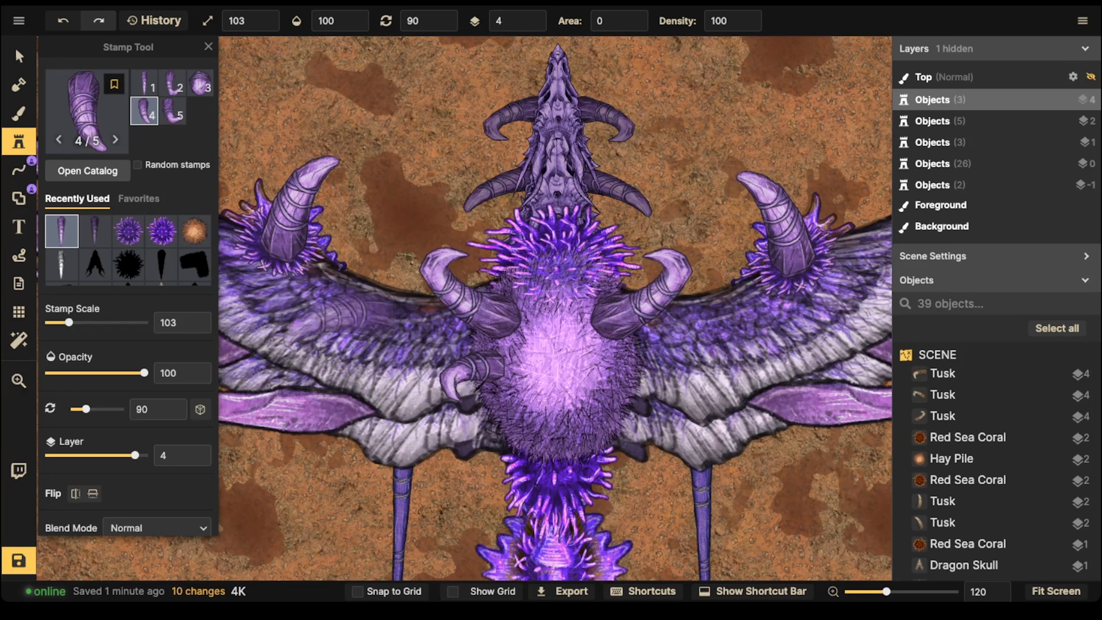
click(75, 494)
scroll(614, 405, down, 3)
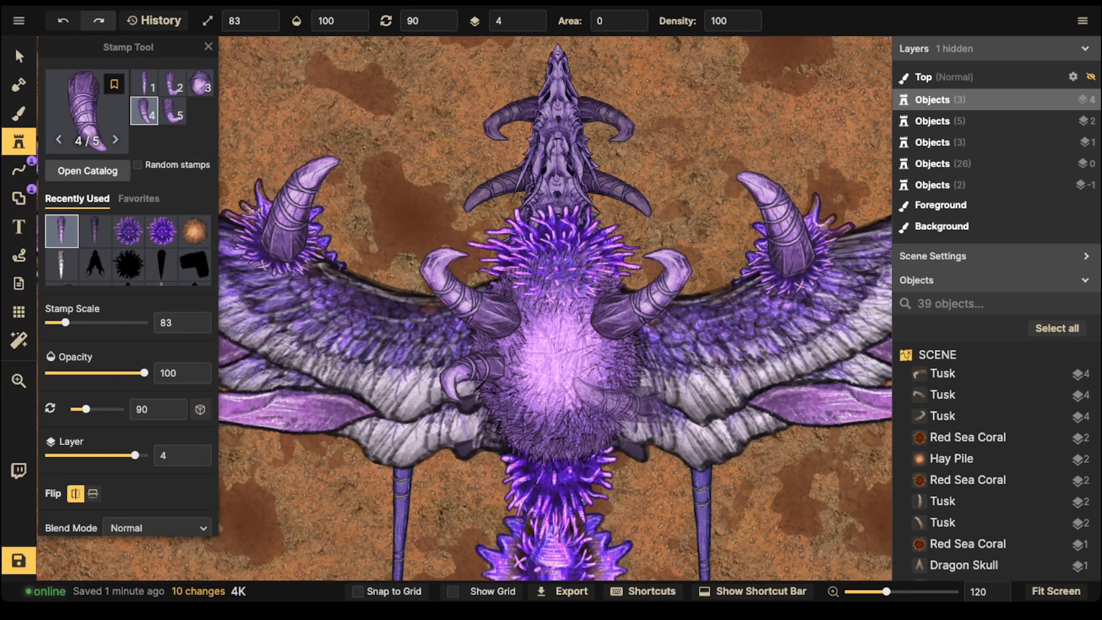
scroll(617, 371, down, 9)
scroll(620, 374, down, 3)
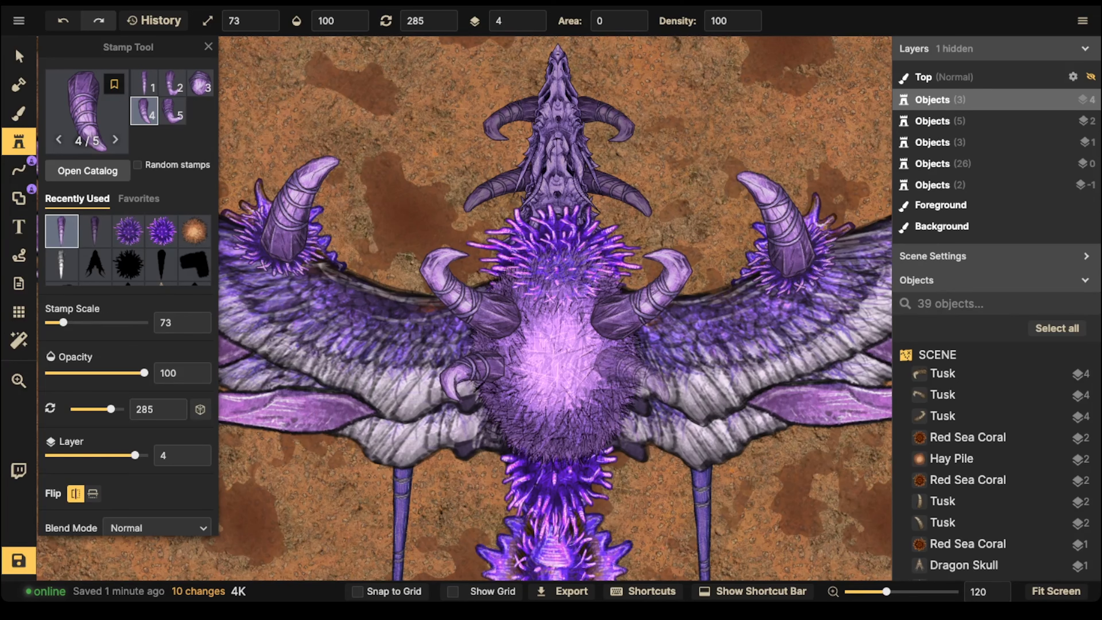
click(631, 377)
Stamp the round Tusk of variant 3 in the centre of the coral above the body.
click(200, 83)
click(558, 265)
click(19, 56)
scroll(538, 113, down, 3)
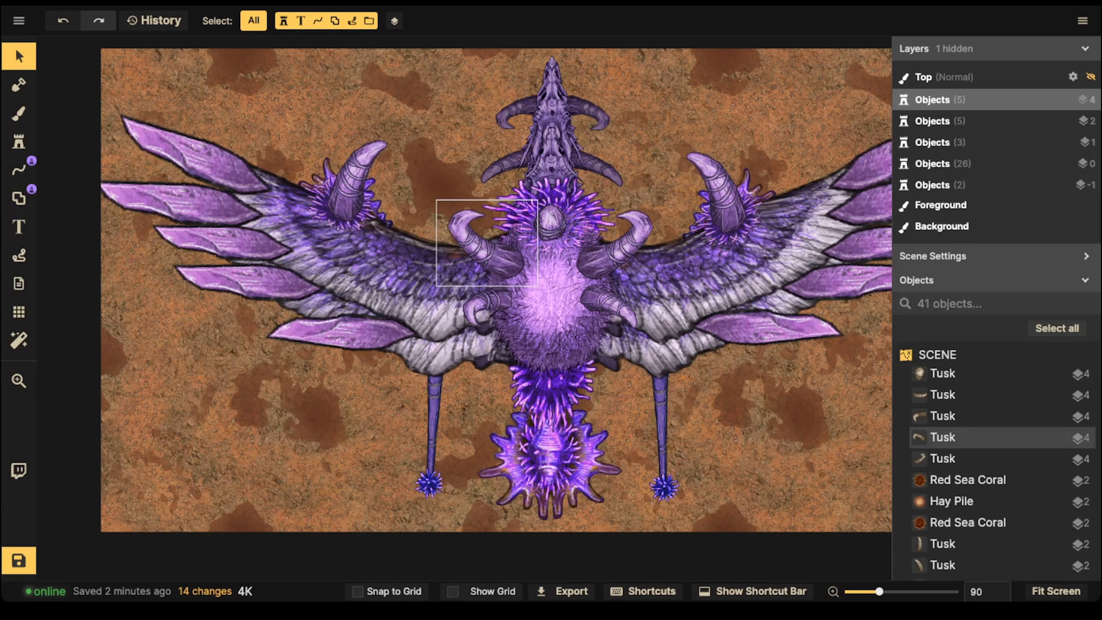
scroll(465, 176, down, 2)
Select the entire creature, shift it slightly right to centre it on the map, and clear the selection.
click(437, 391)
click(478, 390)
scroll(499, 382, down, 1)
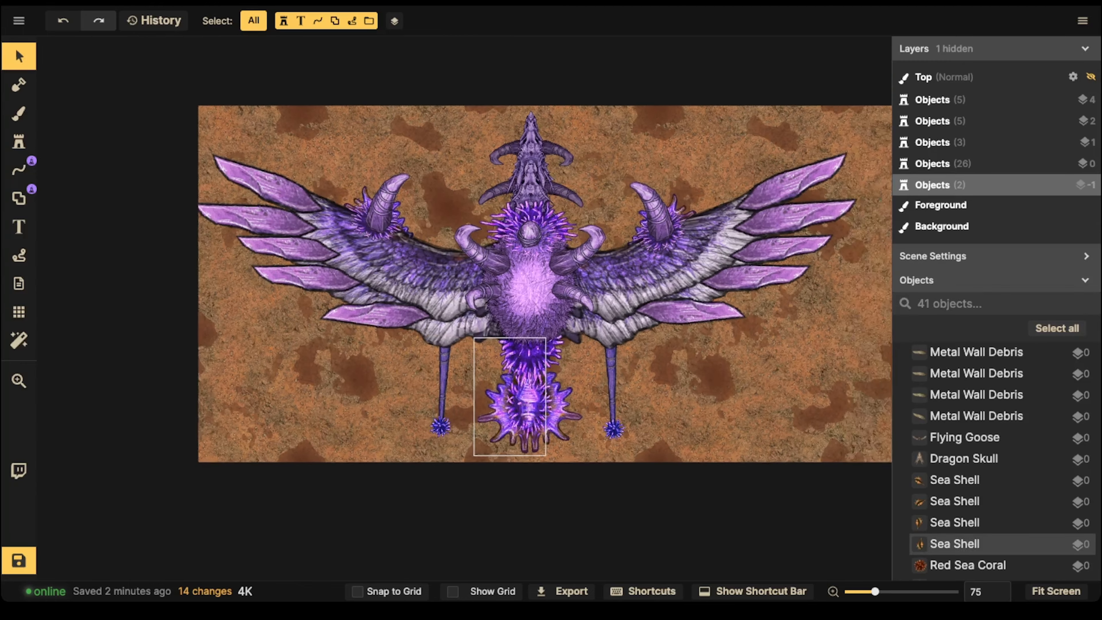
drag(499, 352, 471, 407)
scroll(484, 335, down, 1)
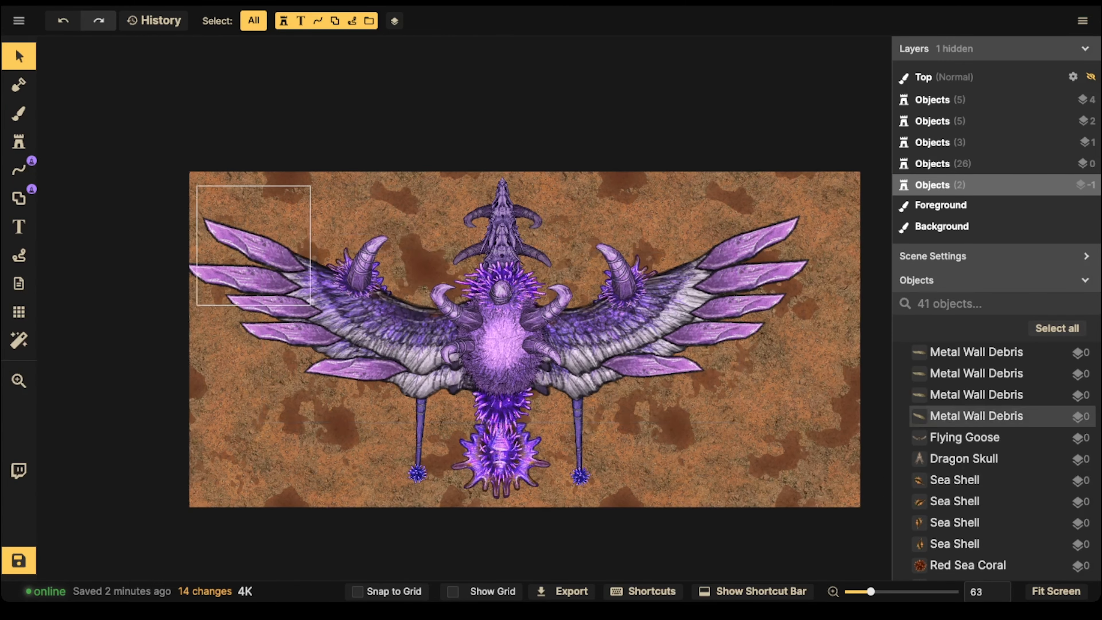
drag(171, 131, 869, 540)
drag(502, 343, 525, 340)
click(462, 263)
scroll(461, 263, down, 1)
Fill the whole background with the dark teal-blue water texture from the Fantasy Battlemaps catalog.
click(19, 114)
scroll(618, 340, down, 20)
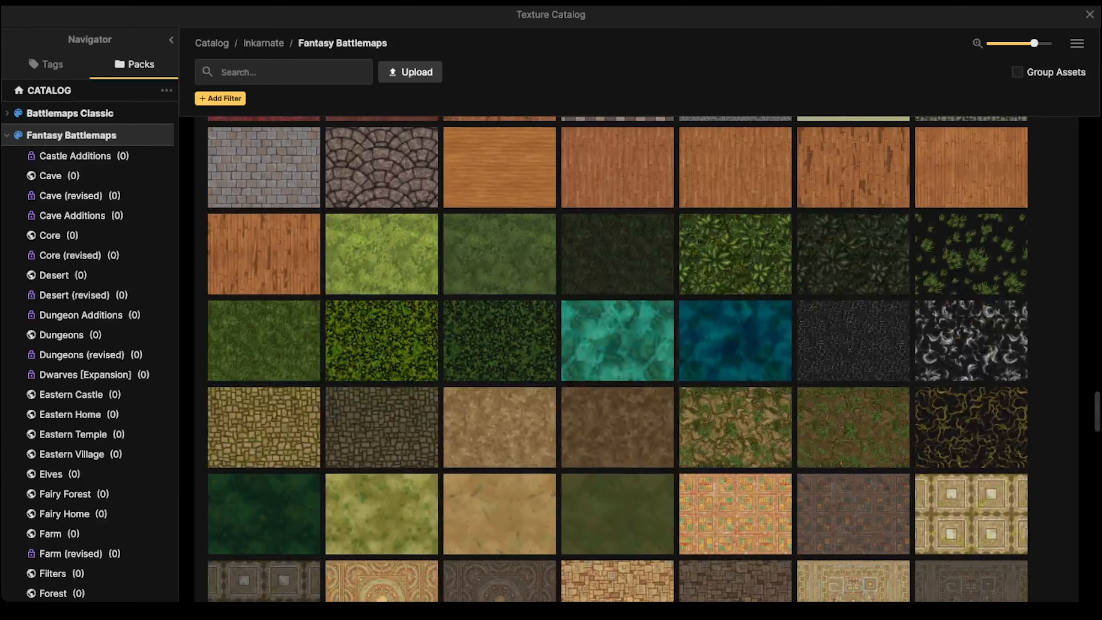
click(735, 341)
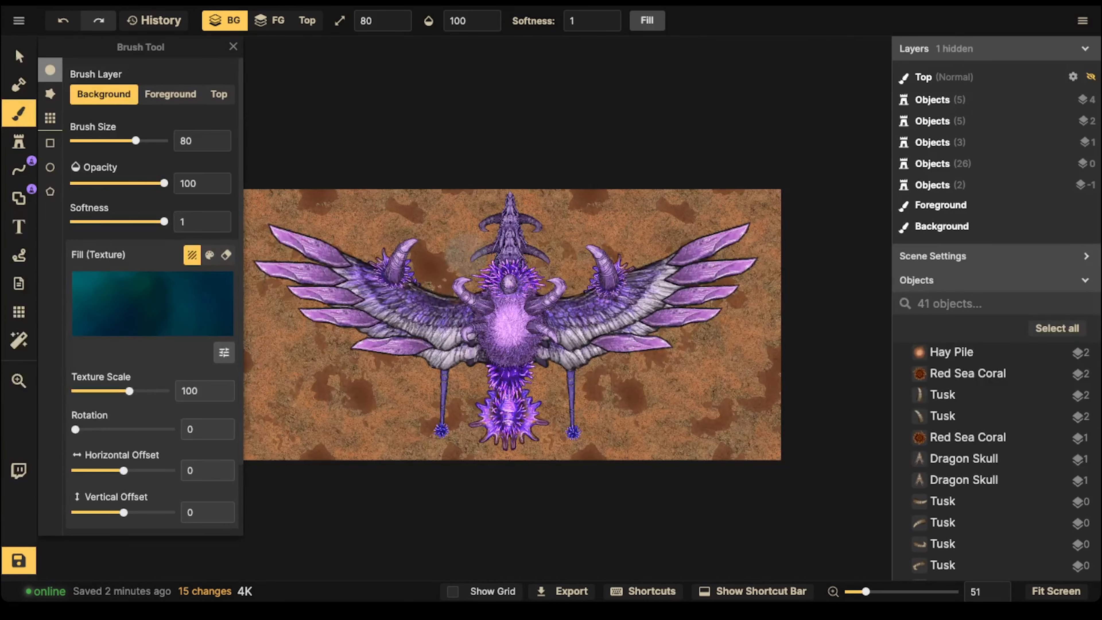
click(647, 21)
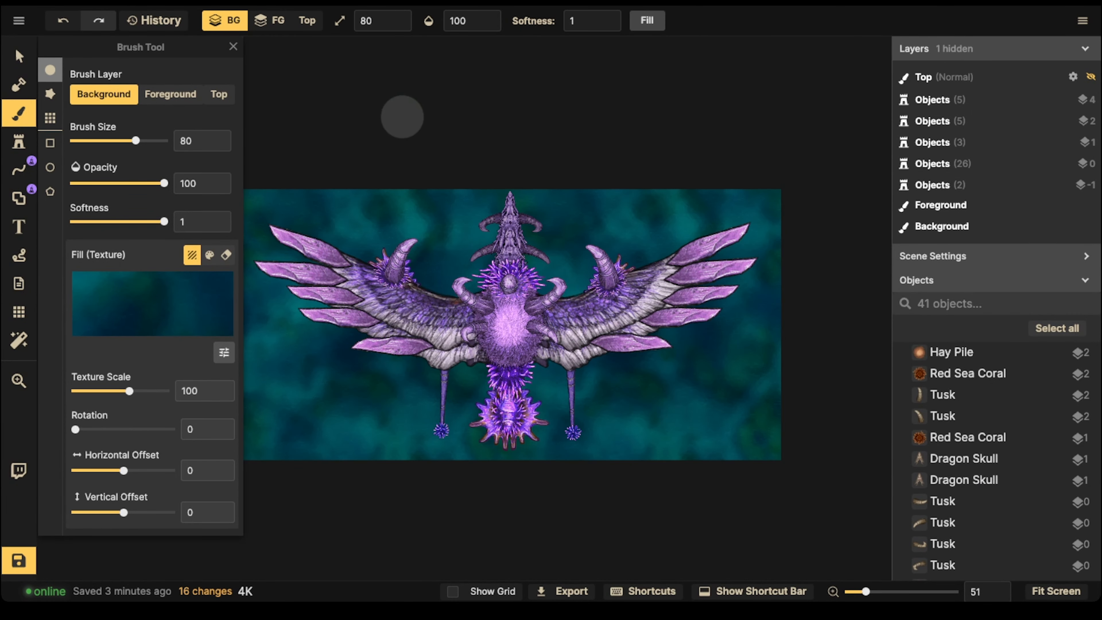
Add land with a size 100 mask brush: a large mass in the map's upper-left corner and an island at lower right.
click(18, 56)
scroll(395, 248, down, 1)
scroll(353, 335, up, 5)
scroll(350, 328, down, 2)
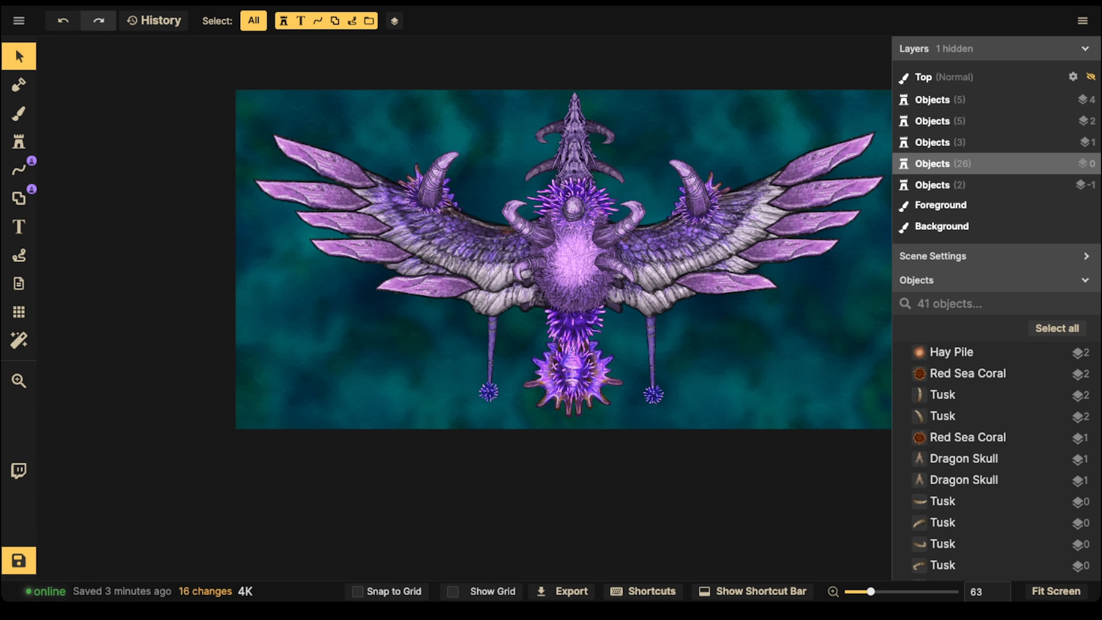
scroll(337, 213, down, 2)
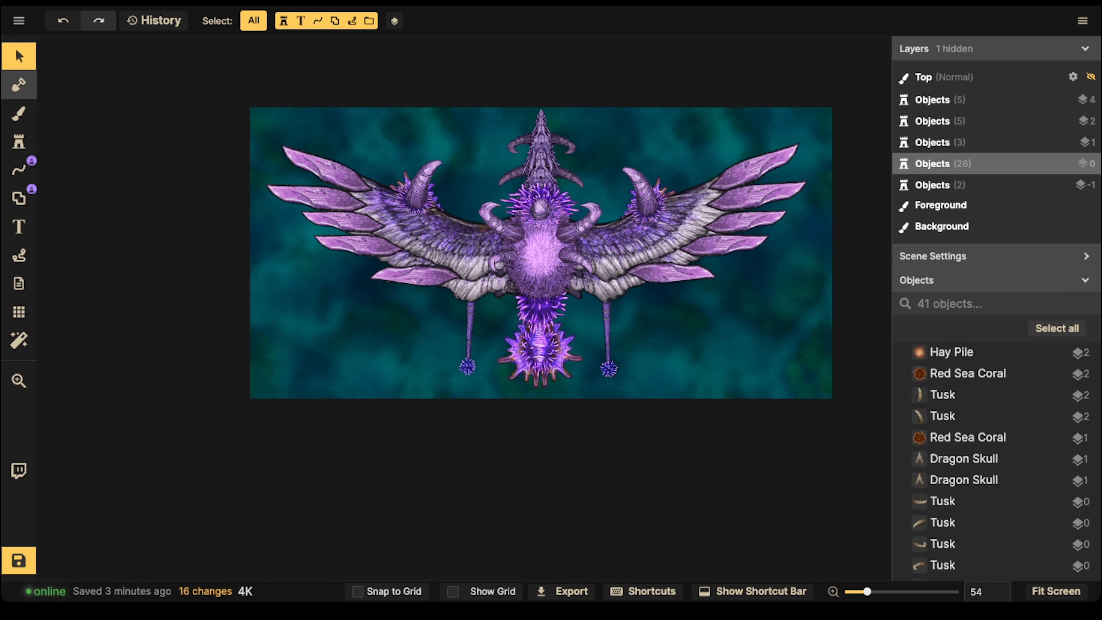
click(19, 85)
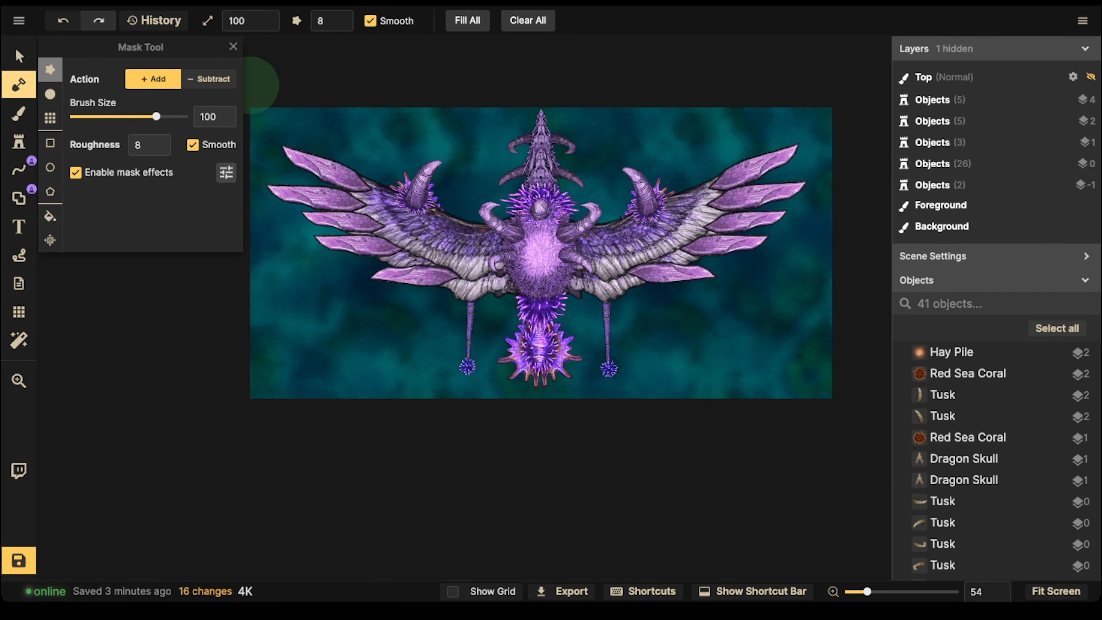
mouse_move(392, 99)
mouse_down()
mouse_move(340, 128)
mouse_move(282, 132)
mouse_move(287, 107)
mouse_move(298, 123)
mouse_move(396, 147)
mouse_move(438, 102)
mouse_move(374, 133)
mouse_move(346, 177)
mouse_move(348, 240)
mouse_move(367, 260)
mouse_move(366, 184)
mouse_move(321, 205)
mouse_move(298, 279)
mouse_move(268, 221)
mouse_move(256, 296)
mouse_move(378, 245)
mouse_move(373, 260)
mouse_move(381, 138)
mouse_move(443, 112)
mouse_move(460, 87)
mouse_up()
mouse_move(696, 315)
mouse_down()
mouse_move(719, 332)
mouse_move(696, 339)
mouse_move(728, 318)
mouse_up()
Extend the lower-right island upward toward the wing with the mask brush at size 70.
key(bracketleft)
key(bracketleft)
key(bracketleft)
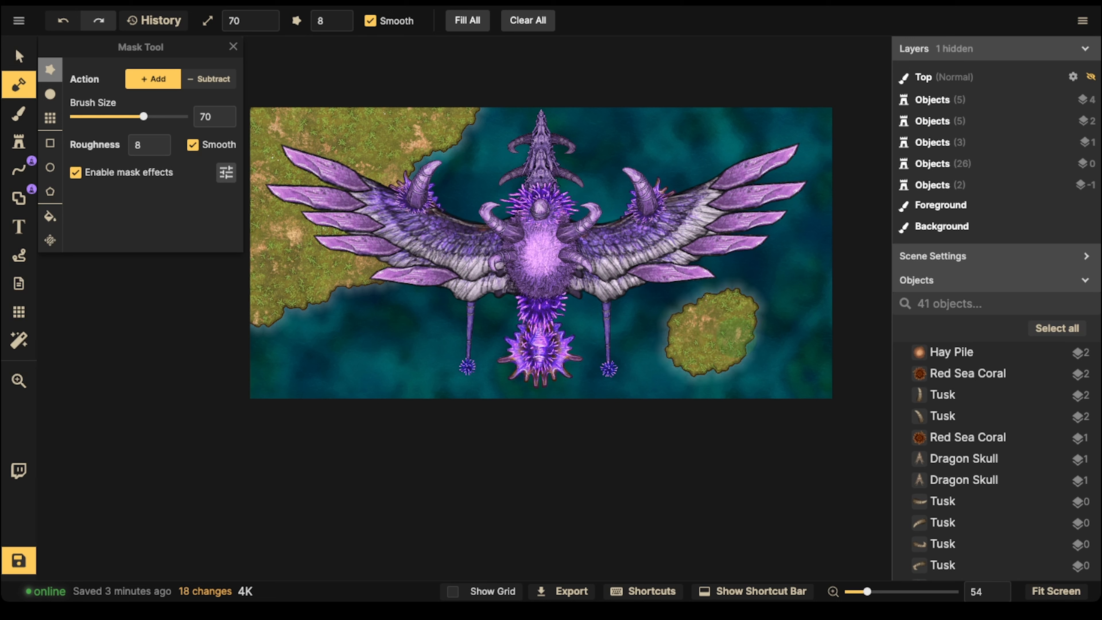
mouse_move(715, 304)
mouse_down()
mouse_move(720, 279)
mouse_move(745, 284)
mouse_move(762, 308)
mouse_move(722, 273)
mouse_up()
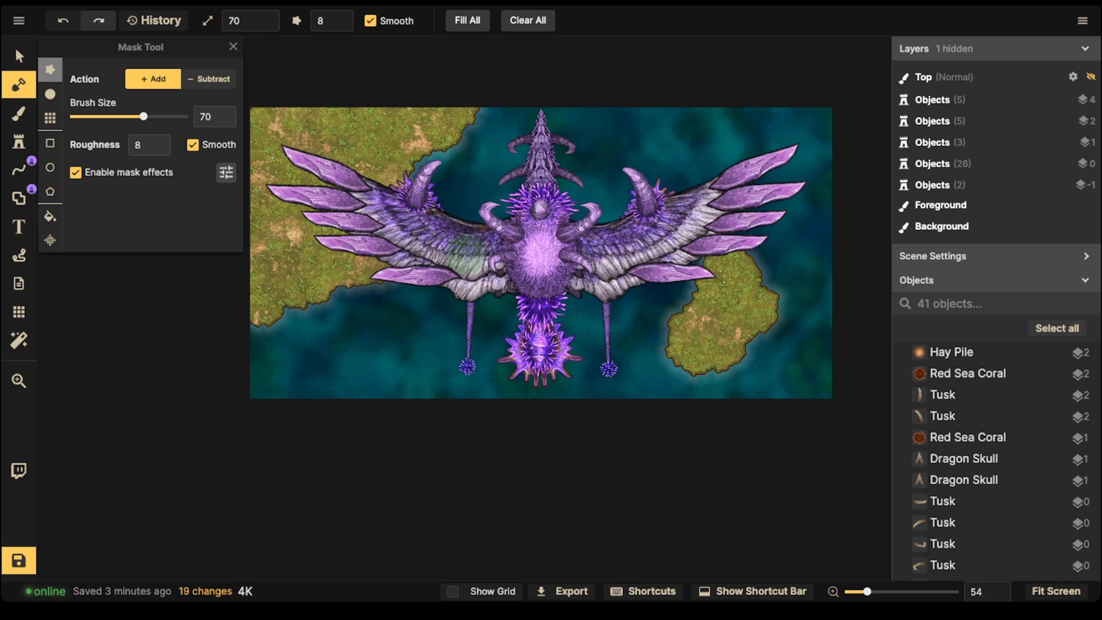
With a size 36 mask brush, extend the island's lower tip and add islets near the map's top and bottom edges.
drag(144, 117, 121, 116)
drag(707, 366, 713, 375)
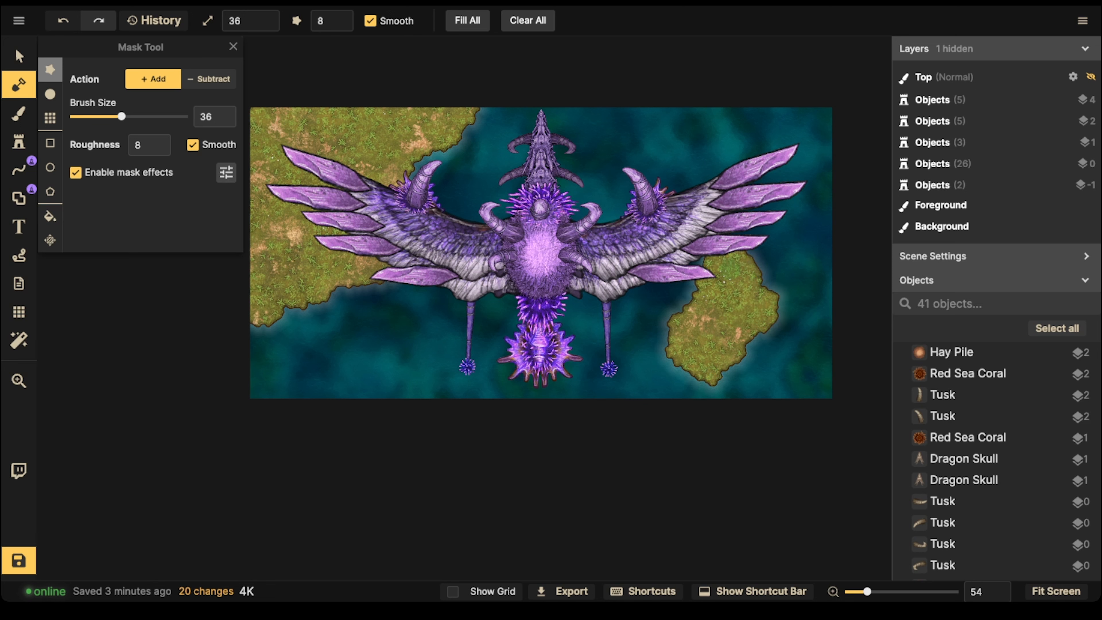
drag(668, 126, 674, 111)
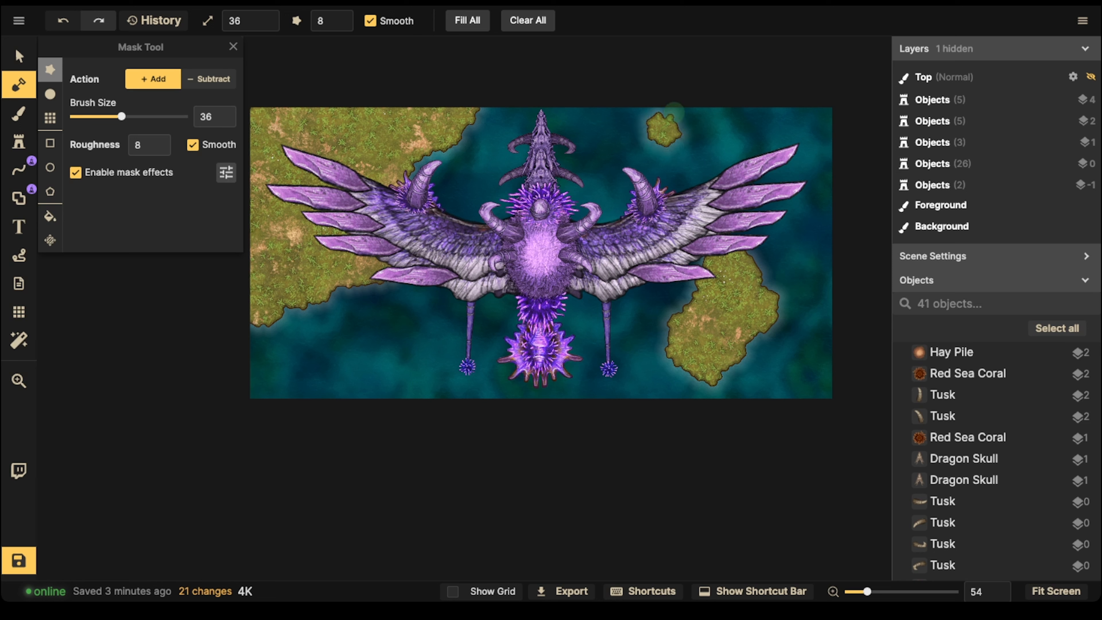
mouse_move(360, 404)
mouse_down()
mouse_move(379, 384)
mouse_move(416, 400)
mouse_move(391, 415)
mouse_up()
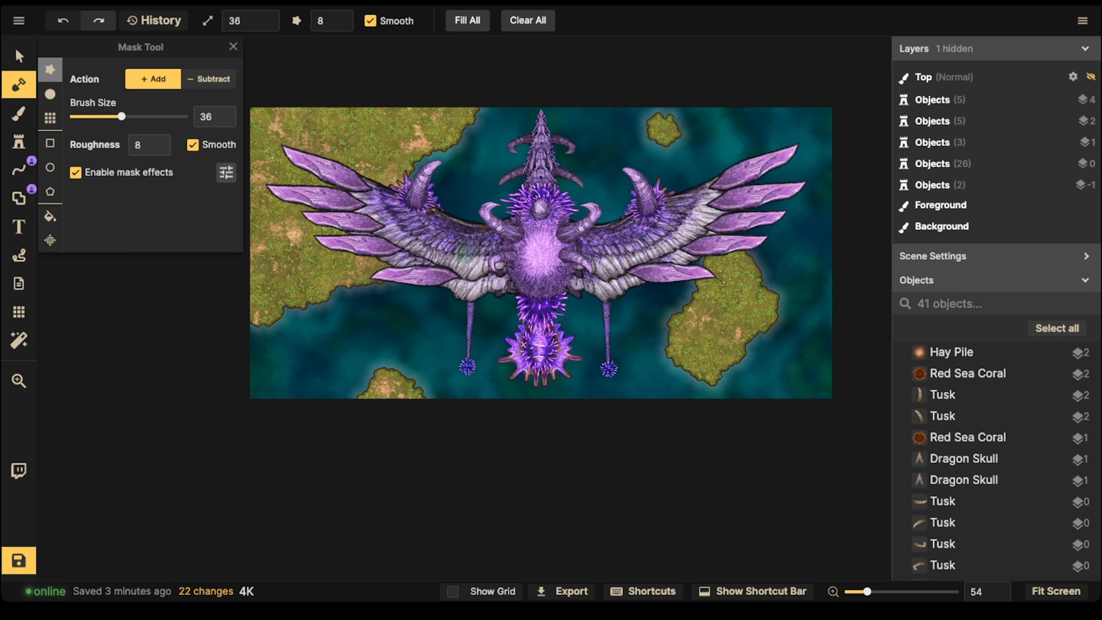
Paint all the land on the foreground layer with the dark fern texture at brush size 200.
click(18, 113)
mouse_move(347, 173)
mouse_down()
mouse_move(252, 132)
mouse_move(407, 92)
mouse_move(523, 157)
mouse_move(419, 397)
mouse_move(592, 412)
mouse_move(677, 150)
mouse_up()
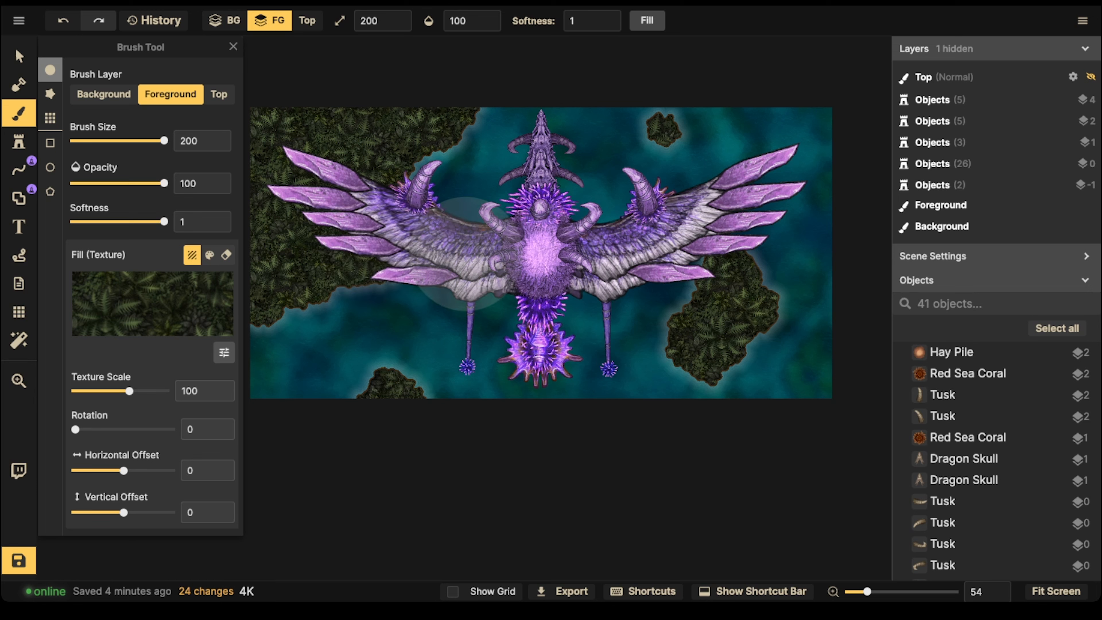
click(19, 57)
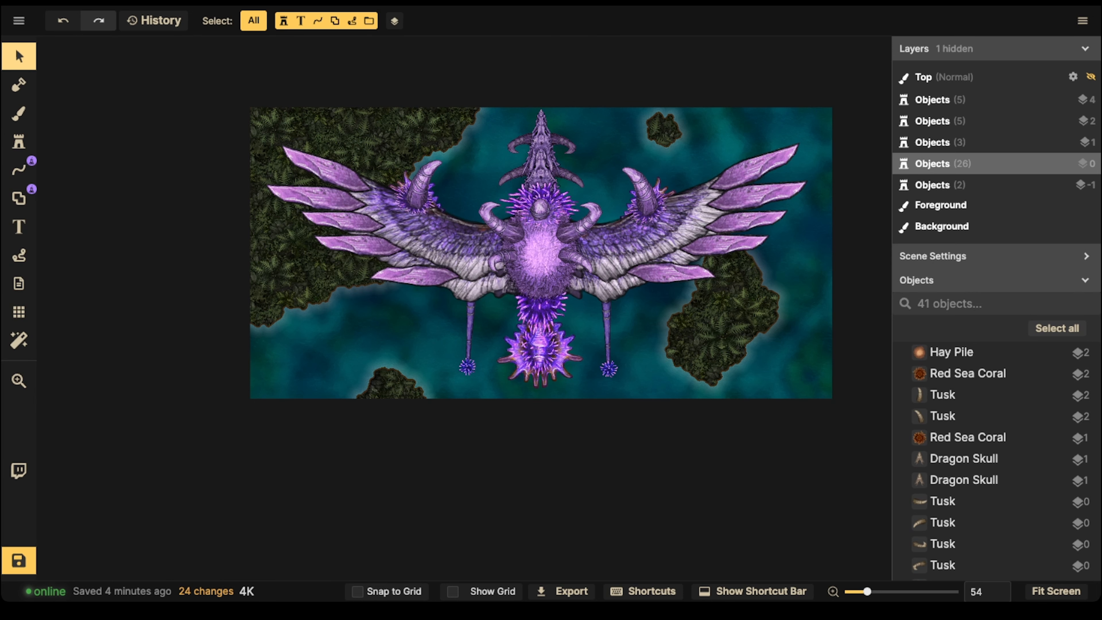
Add a Blur filter with blur size 10 on layer -5.
click(19, 339)
click(128, 102)
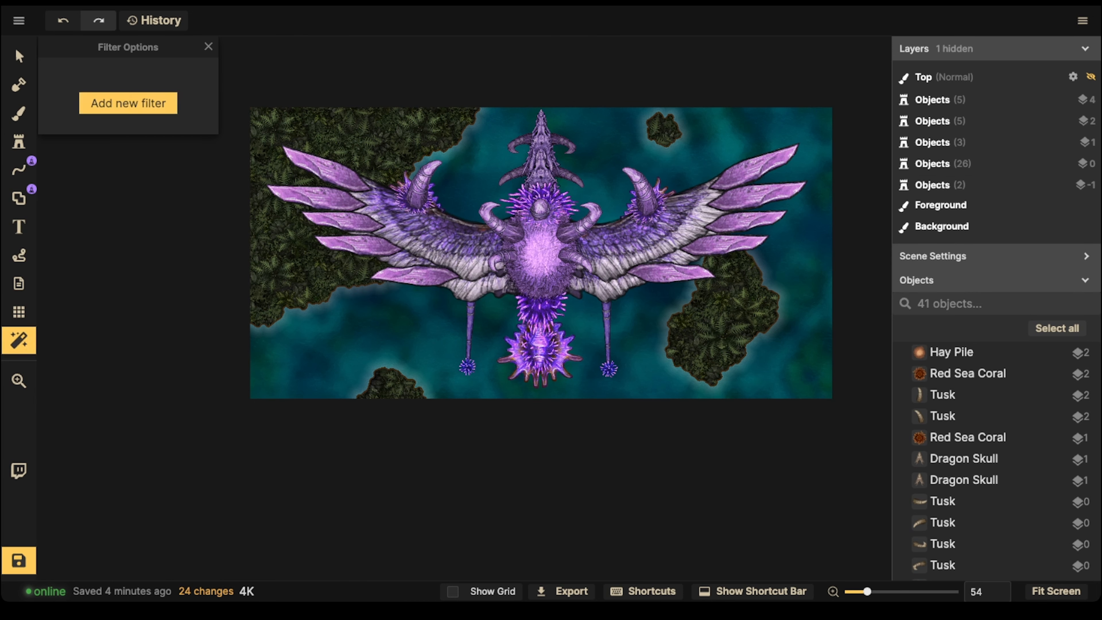
scroll(486, 405, down, 5)
click(401, 518)
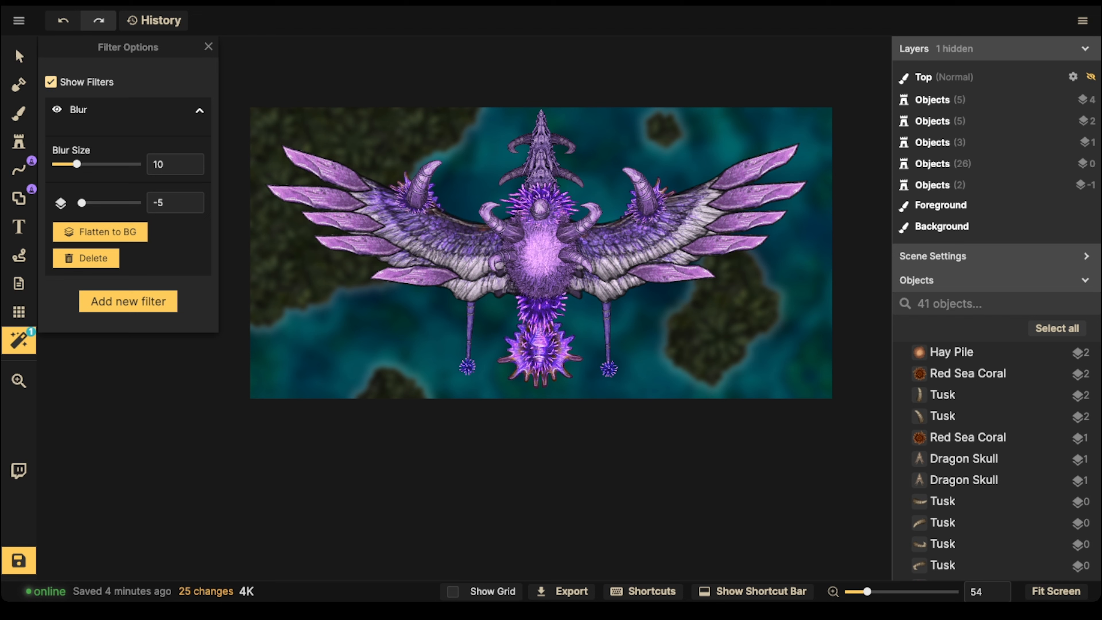
click(19, 56)
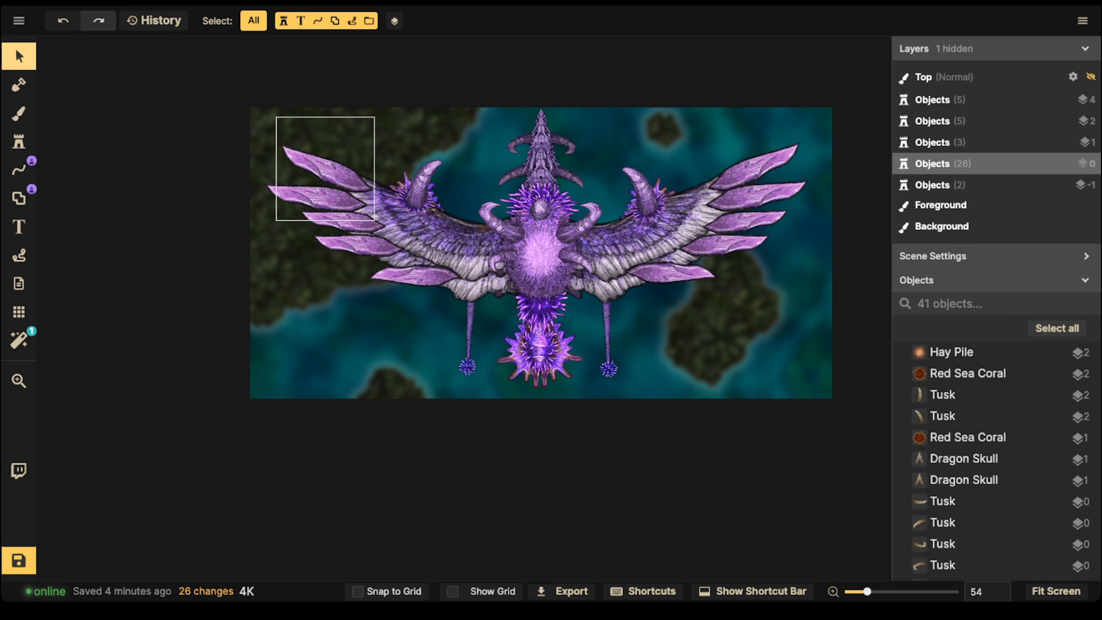
Select the whole creature, nudge it slightly down the map, and clear the selection.
key(ctrl+a)
click(608, 370)
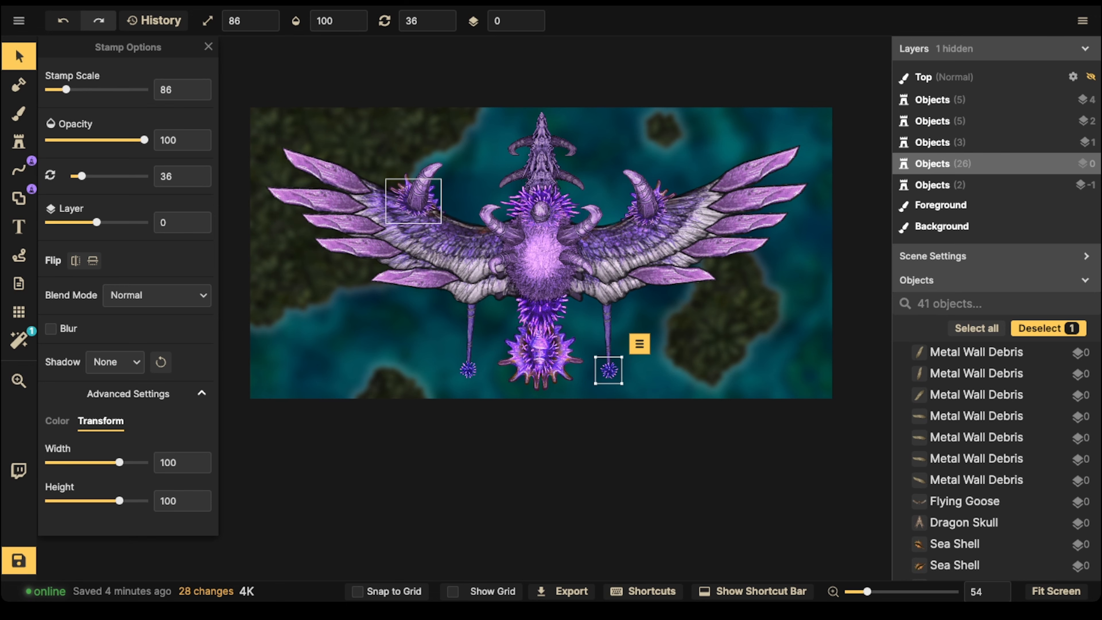
key(Escape)
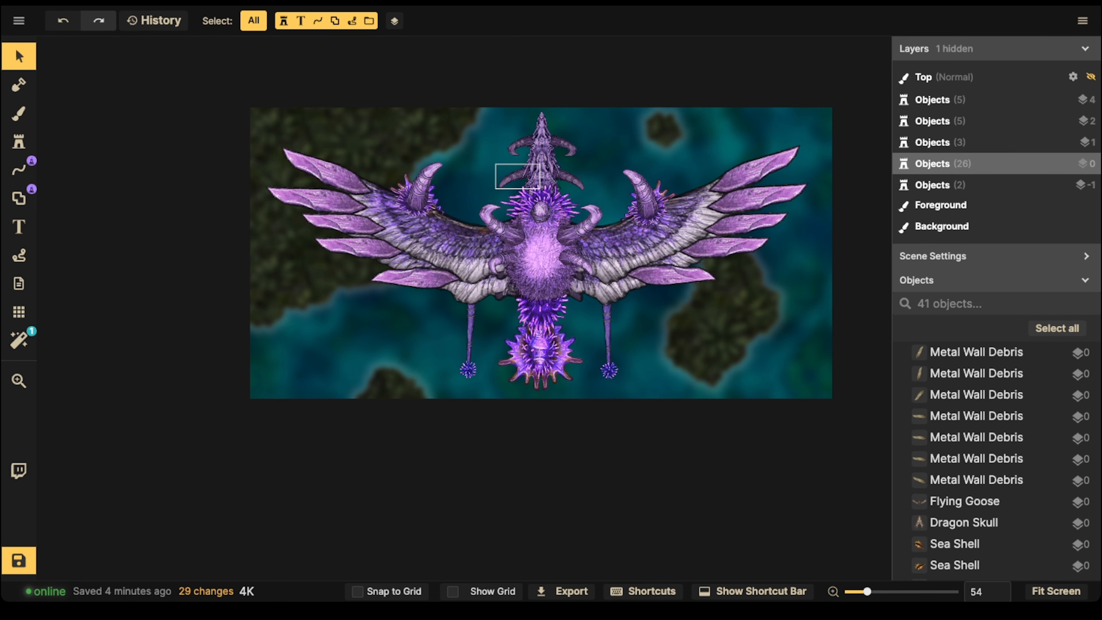
Select the coral stamps on the wings, head, tail and leg tips together and set their hue to 180.
scroll(599, 237, up, 3)
scroll(403, 204, down, 1)
click(376, 227)
shift+click(532, 217)
shift+click(720, 238)
shift+click(560, 372)
drag(68, 390, 149, 389)
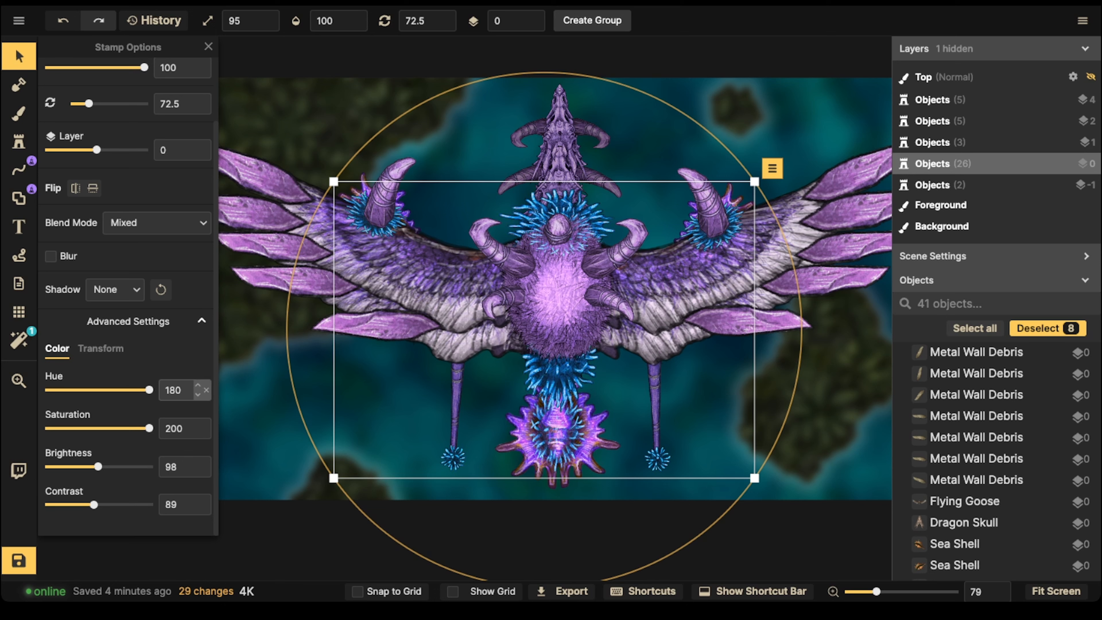
Select all of the creature's tusk stamps together by their stamp set.
double_click(174, 390)
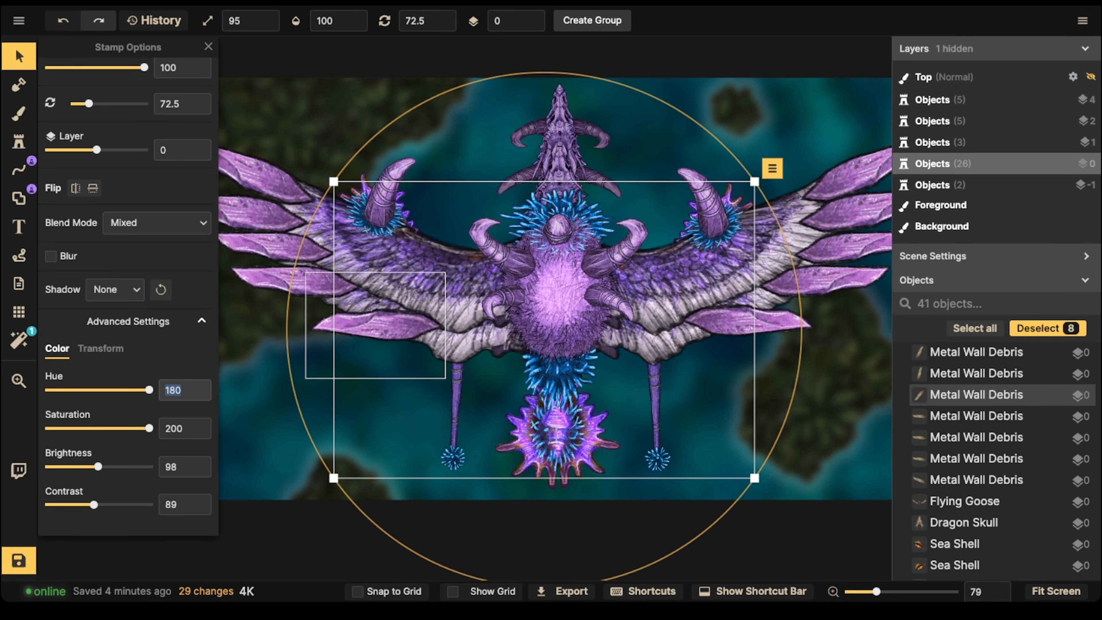
click(388, 211)
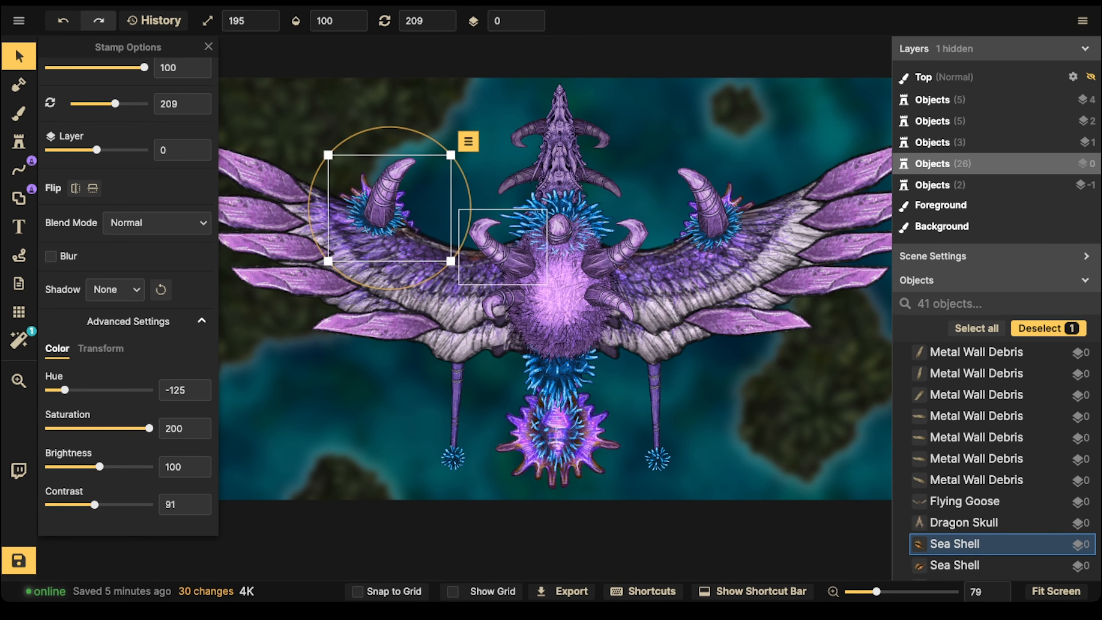
click(497, 250)
shift+click(619, 249)
key(Escape)
click(499, 248)
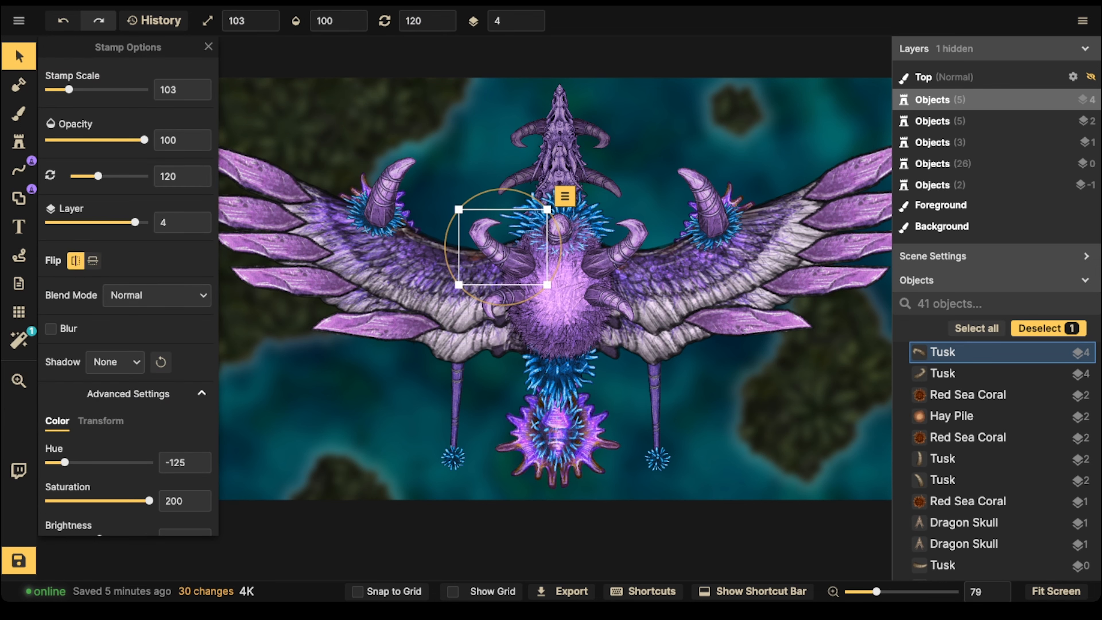
click(565, 196)
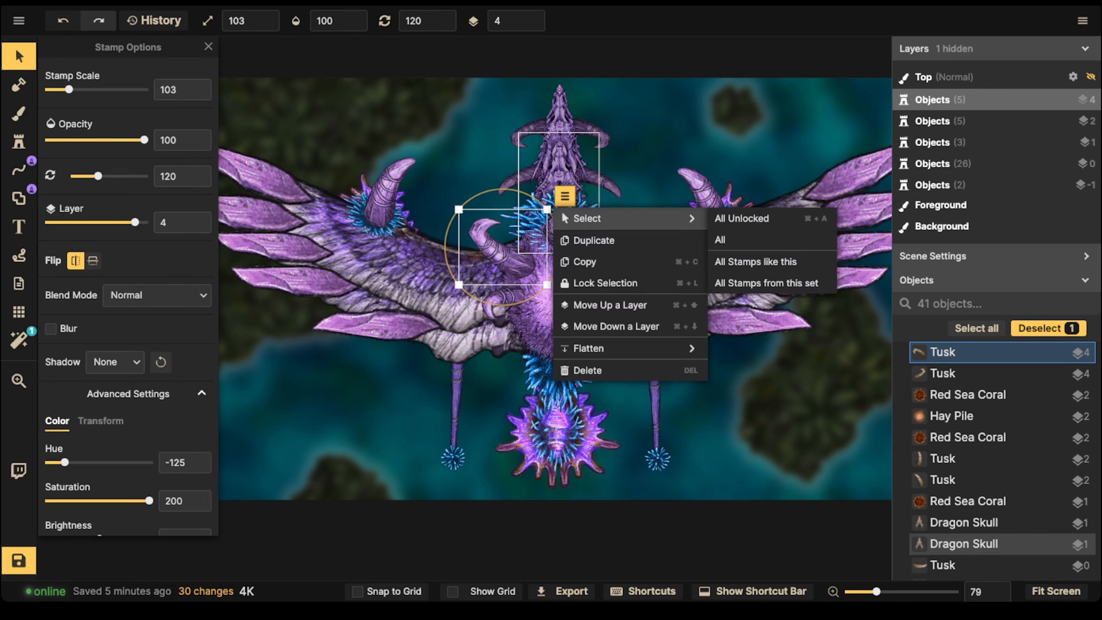
click(772, 283)
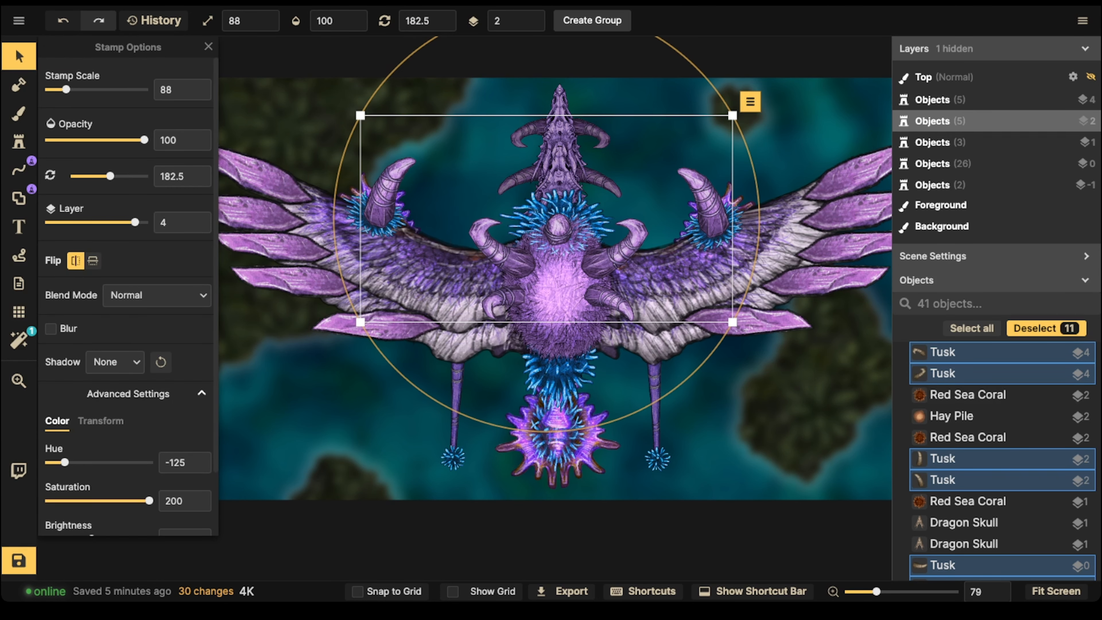
Set the hue of all the selected tusks to -54 to turn them reddish.
mouse_move(64, 462)
mouse_down()
mouse_move(127, 462)
mouse_move(49, 463)
mouse_up()
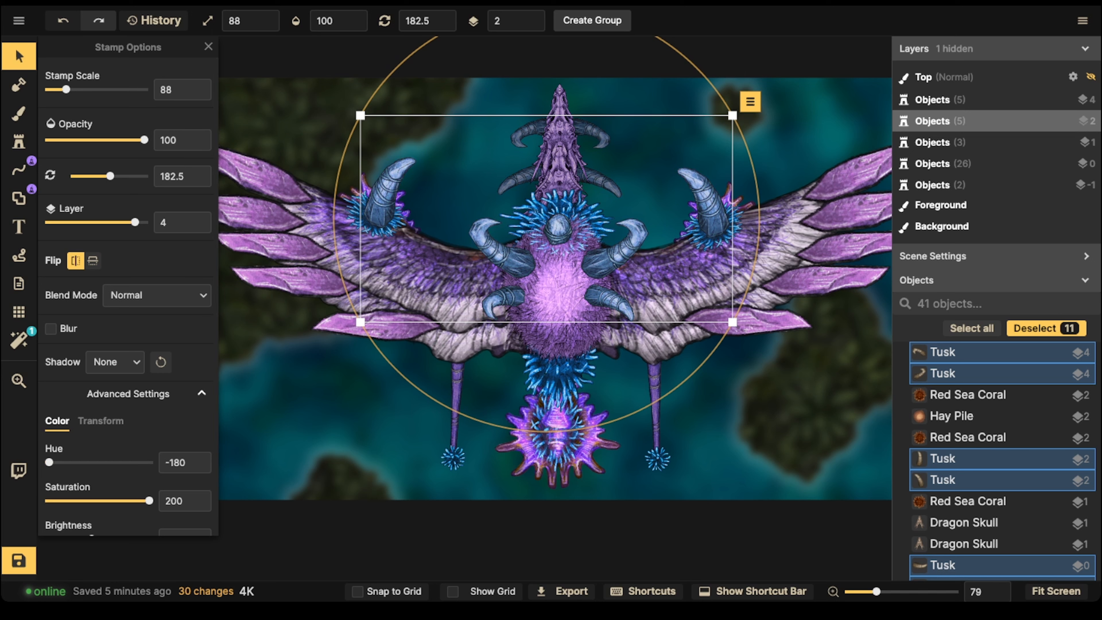
drag(49, 462, 121, 462)
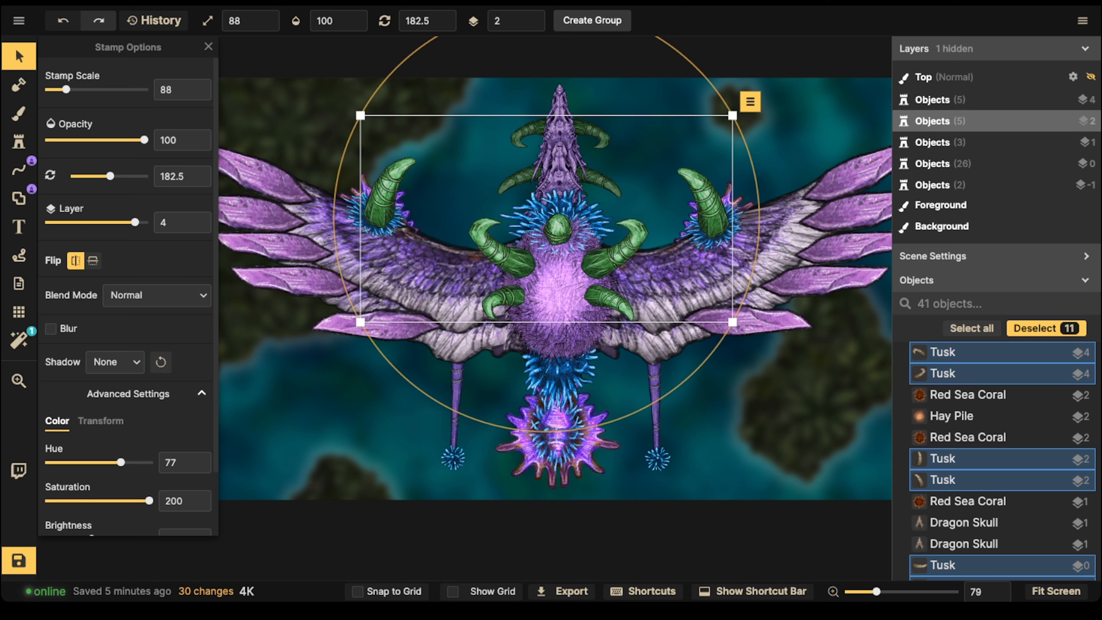
mouse_move(149, 501)
mouse_down()
mouse_move(102, 500)
mouse_move(149, 501)
mouse_up()
drag(120, 463, 149, 462)
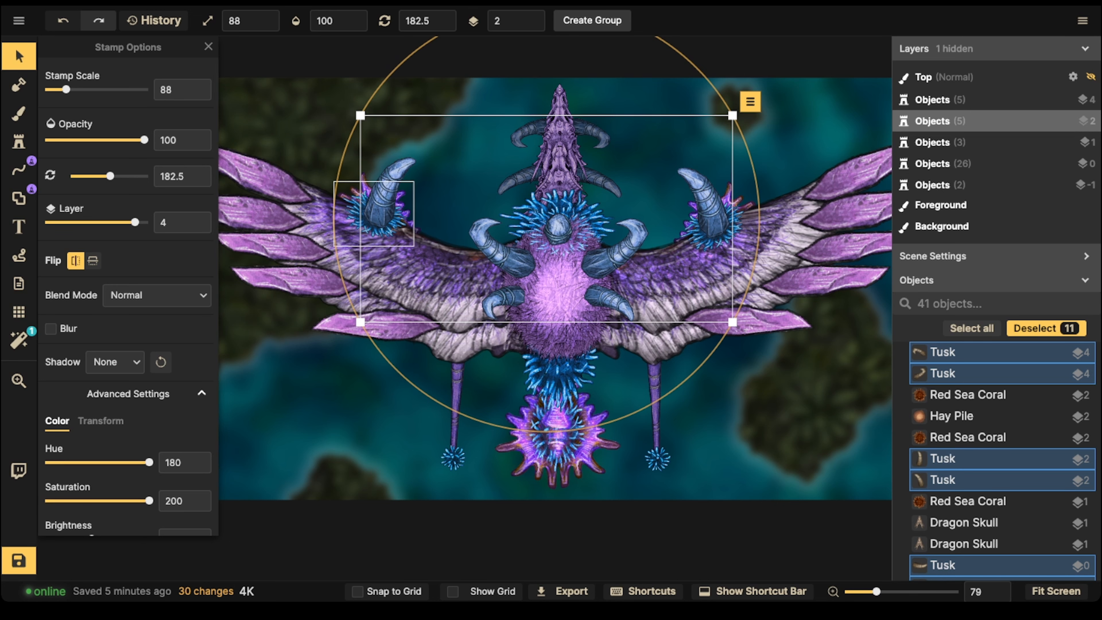
scroll(472, 217, down, 3)
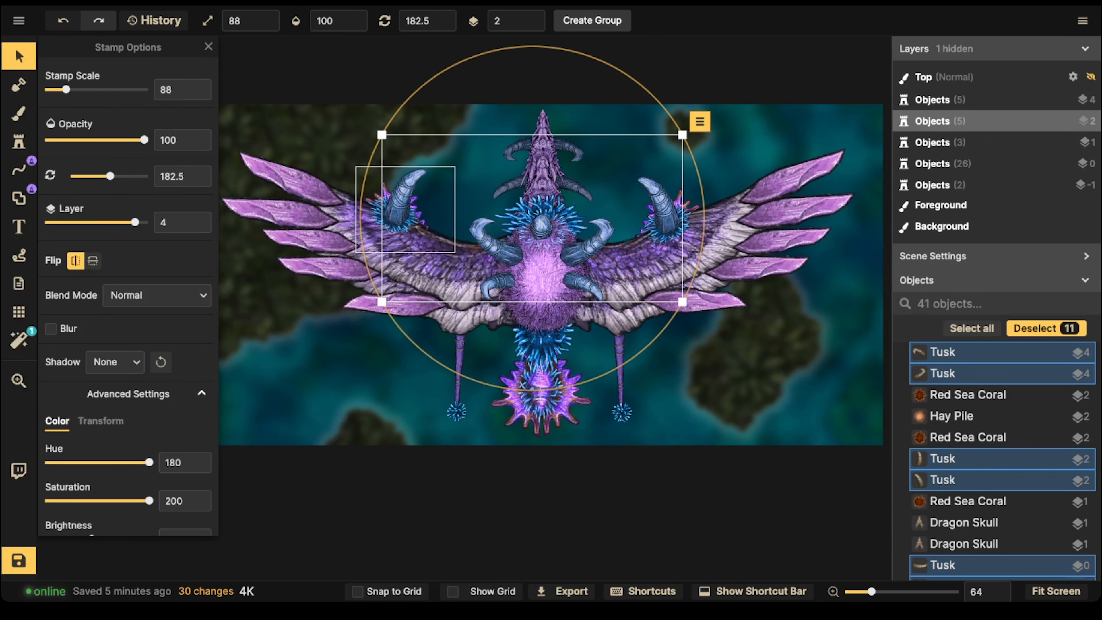
drag(149, 462, 109, 463)
drag(99, 462, 84, 462)
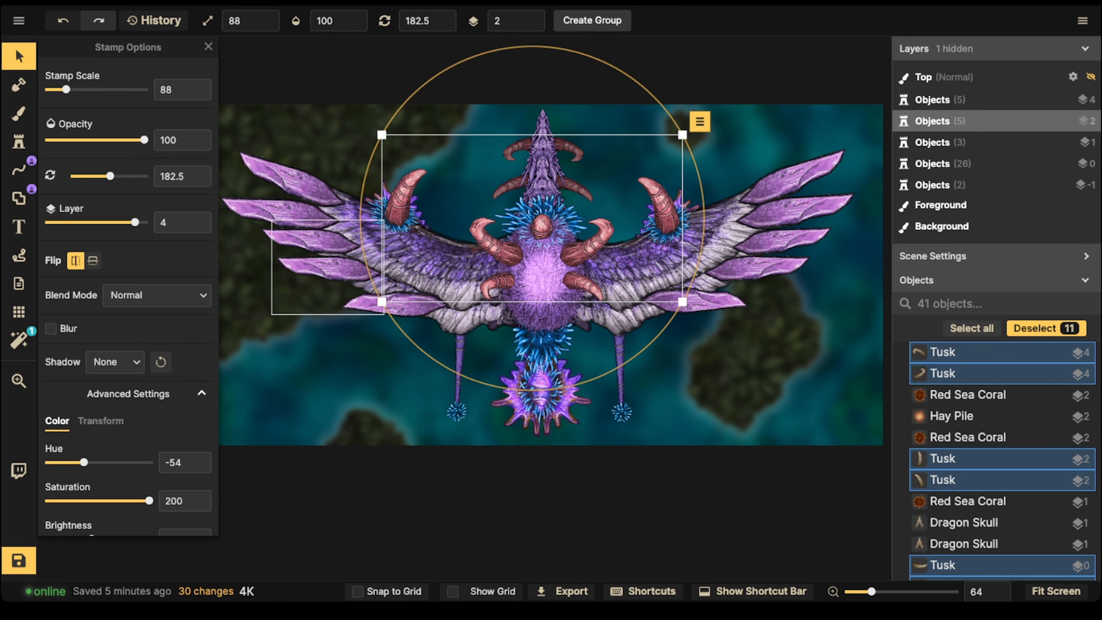
Examine the recoloured tusks against the blue coral and purple wings, and clear the selection.
drag(507, 241, 571, 236)
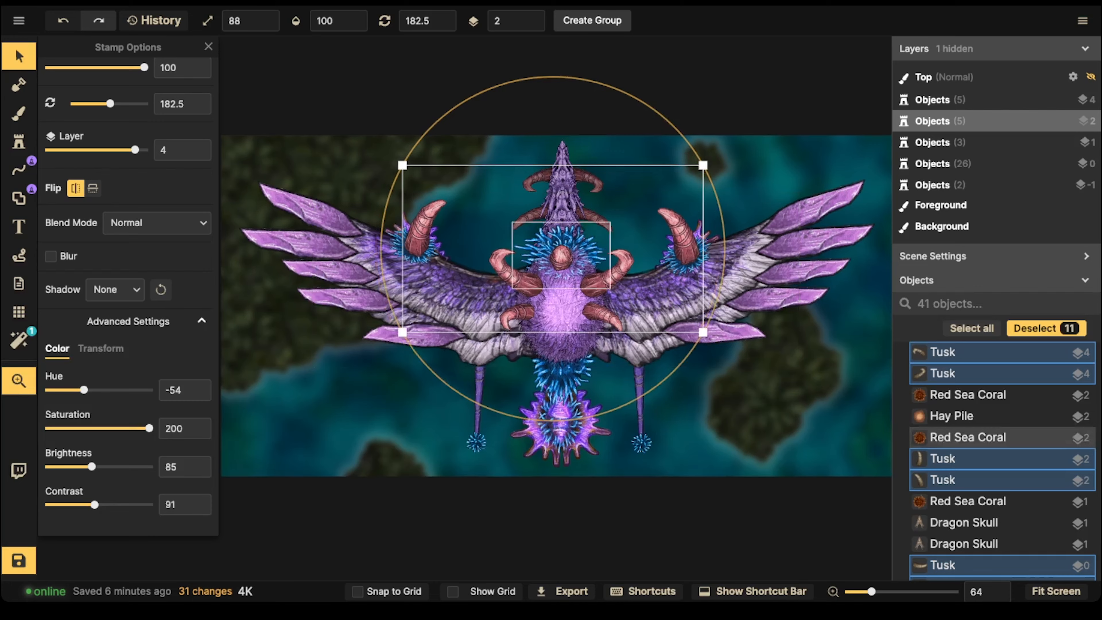
scroll(557, 256, up, 4)
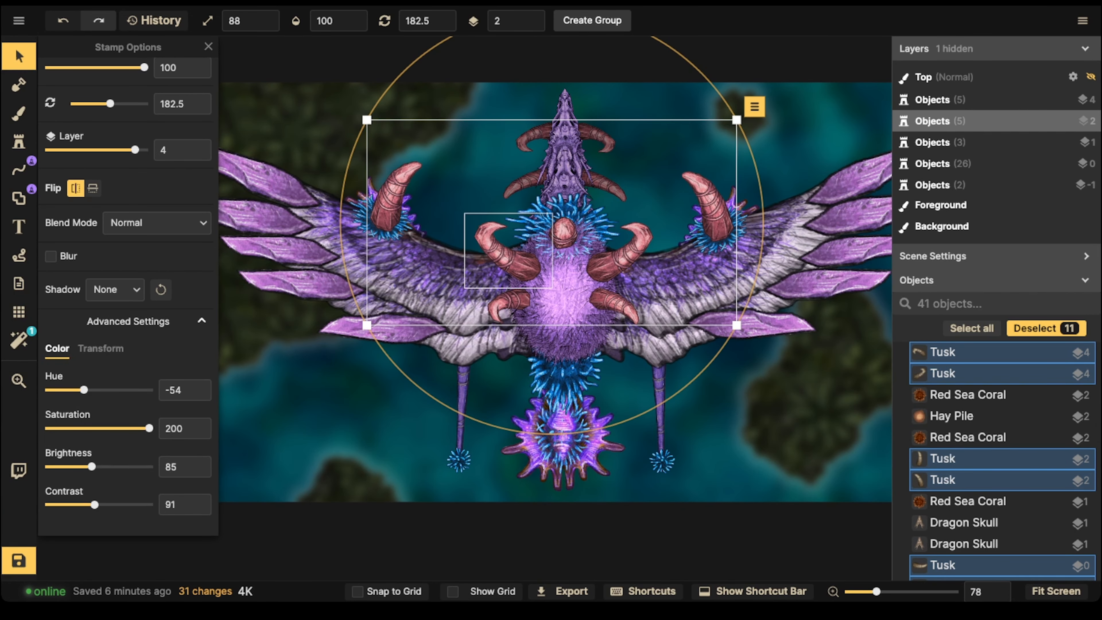
click(550, 224)
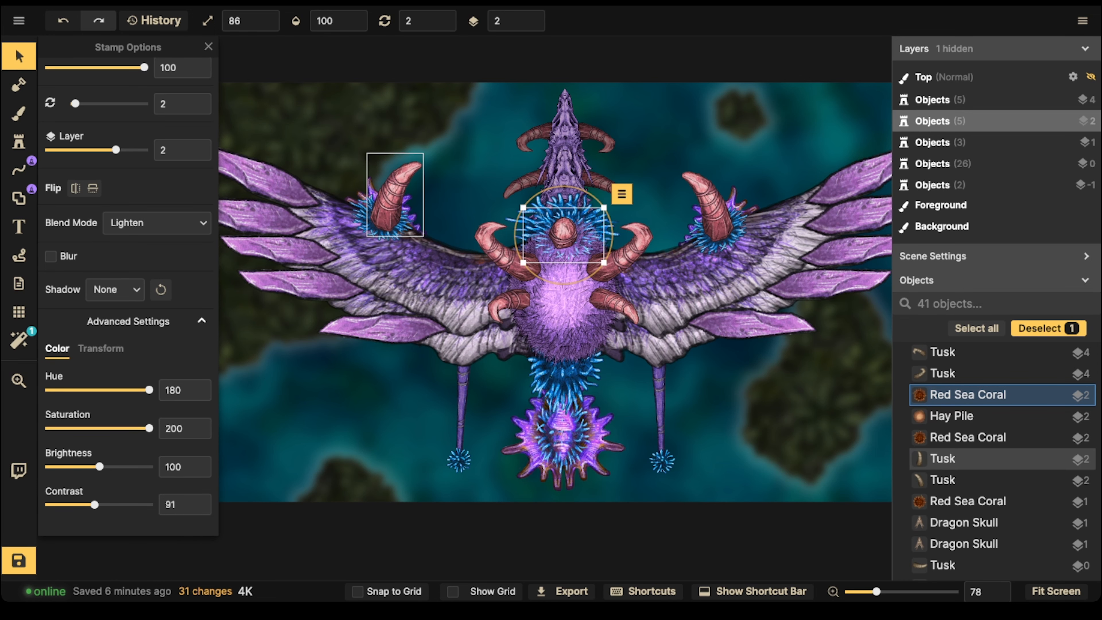
drag(564, 243, 546, 249)
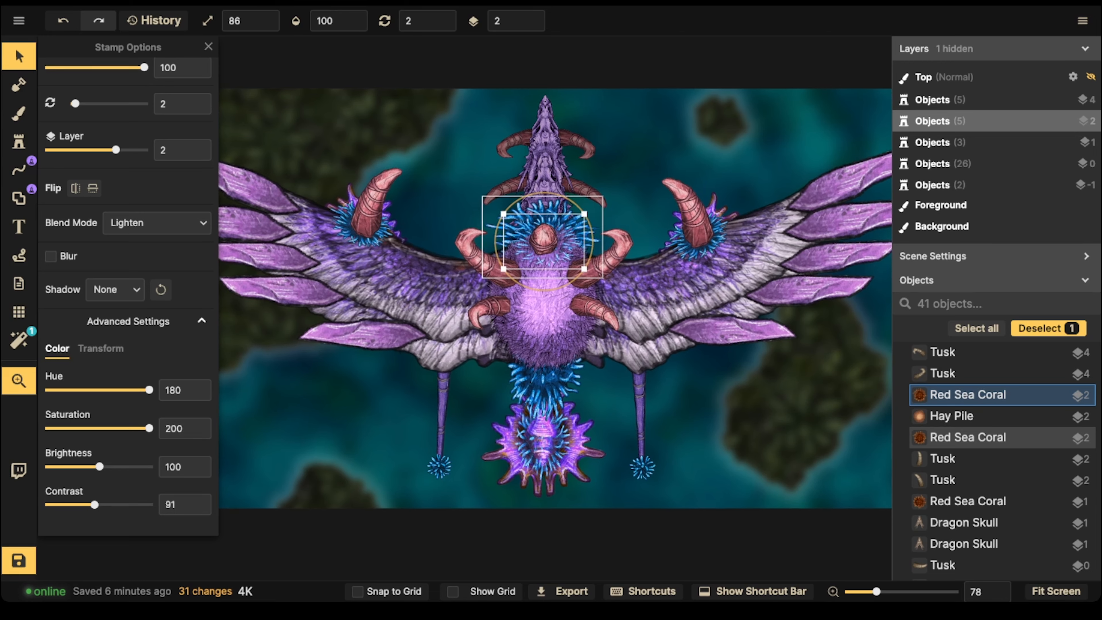
scroll(551, 230, up, 2)
drag(362, 208, 430, 211)
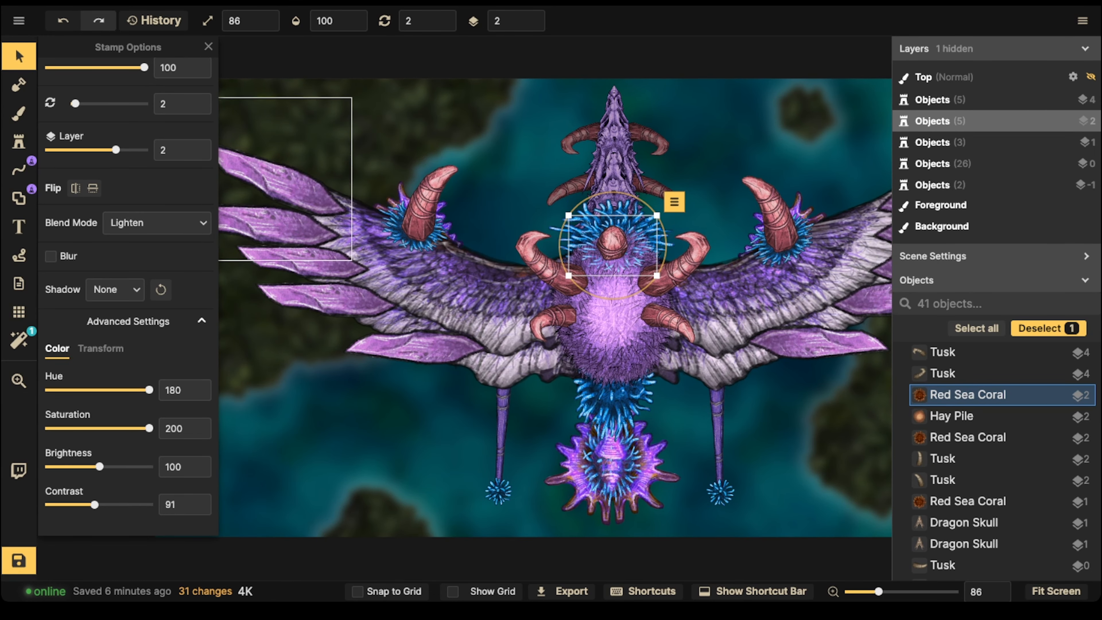
scroll(542, 254, down, 1)
drag(542, 253, 420, 297)
key(Escape)
Try a copy of the coral from the lower spiked shell on the dragon skull at scale 47, and delete it.
scroll(486, 217, up, 1)
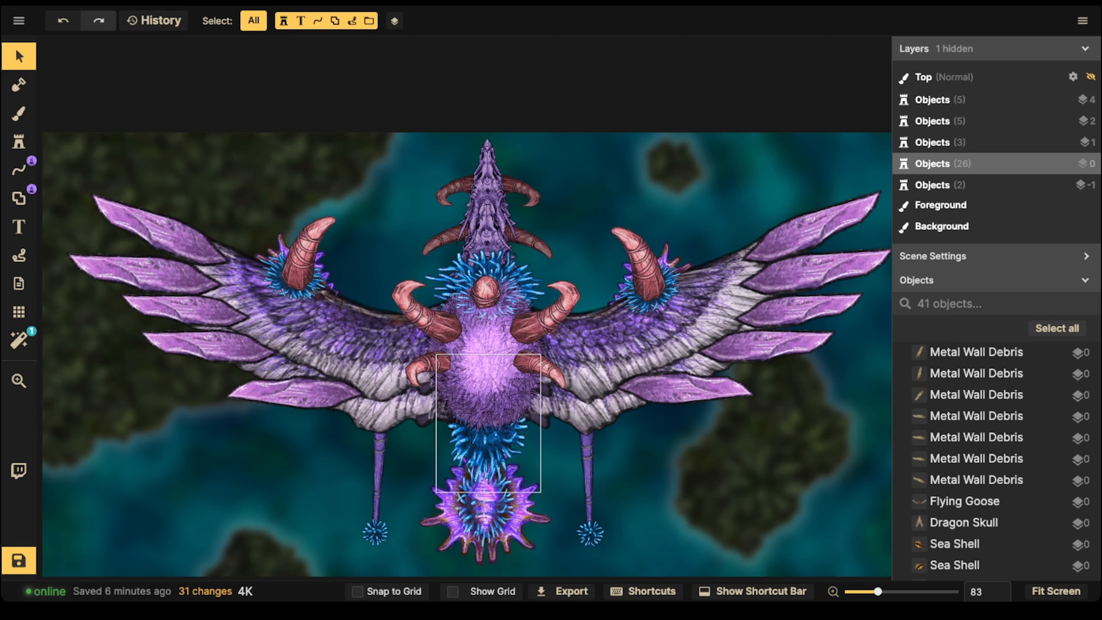
click(485, 501)
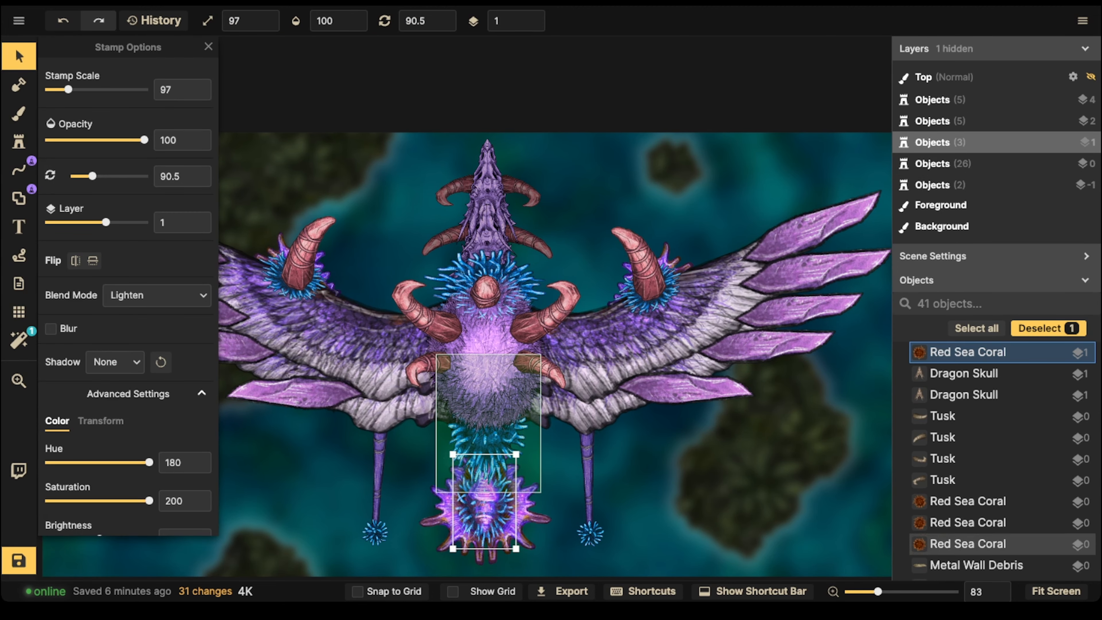
scroll(485, 206, up, 3)
scroll(485, 217, up, 1)
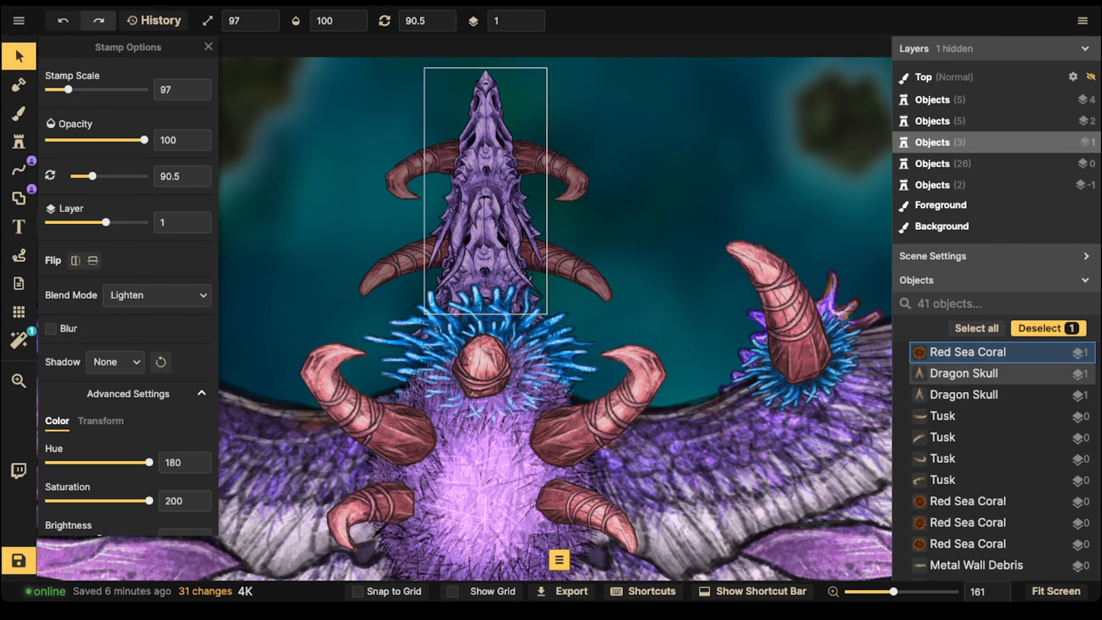
key(ctrl+v)
drag(478, 216, 482, 200)
scroll(482, 204, down, 5)
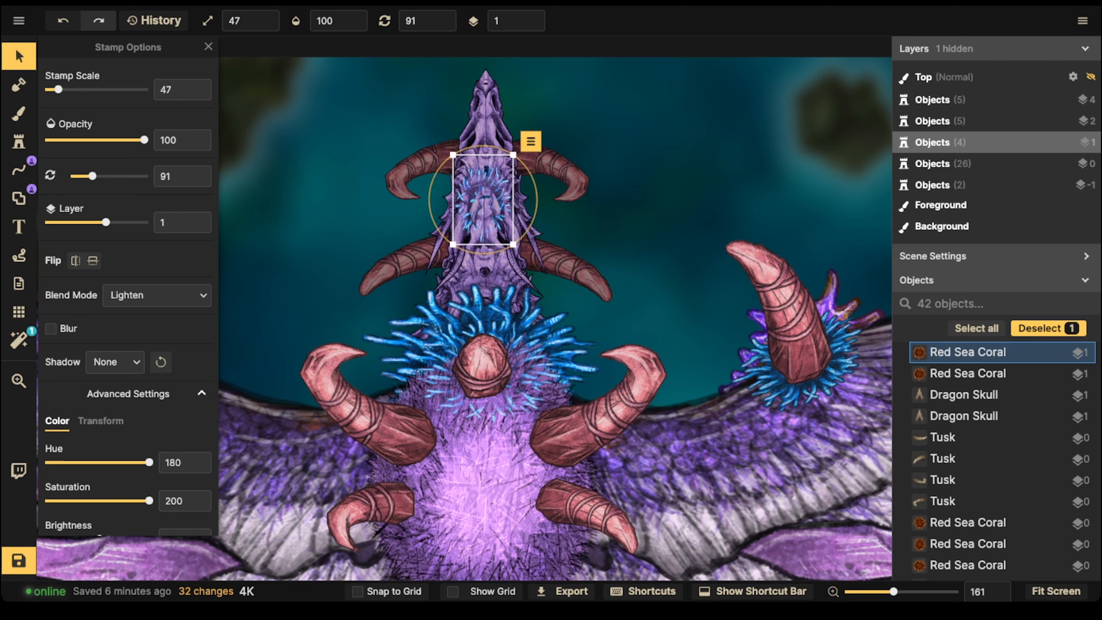
key(Delete)
Copy the large blue coral at the base of the skulls and place a smaller duplicate on the middle of the upper dragon skull.
click(484, 306)
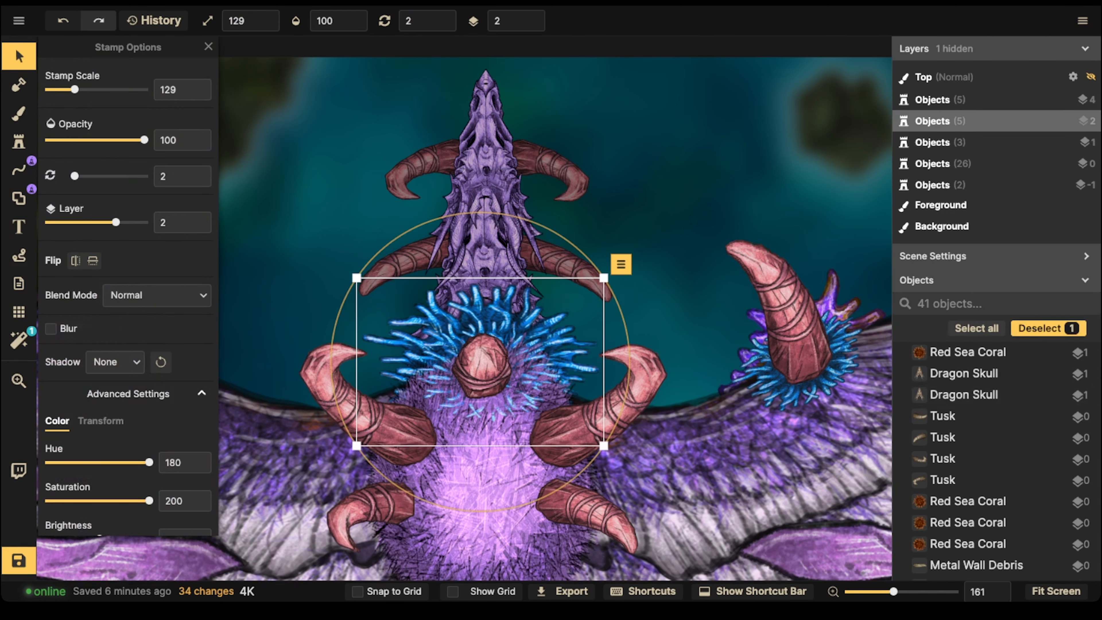
key(ctrl+c)
key(ctrl+v)
scroll(460, 173, down, 6)
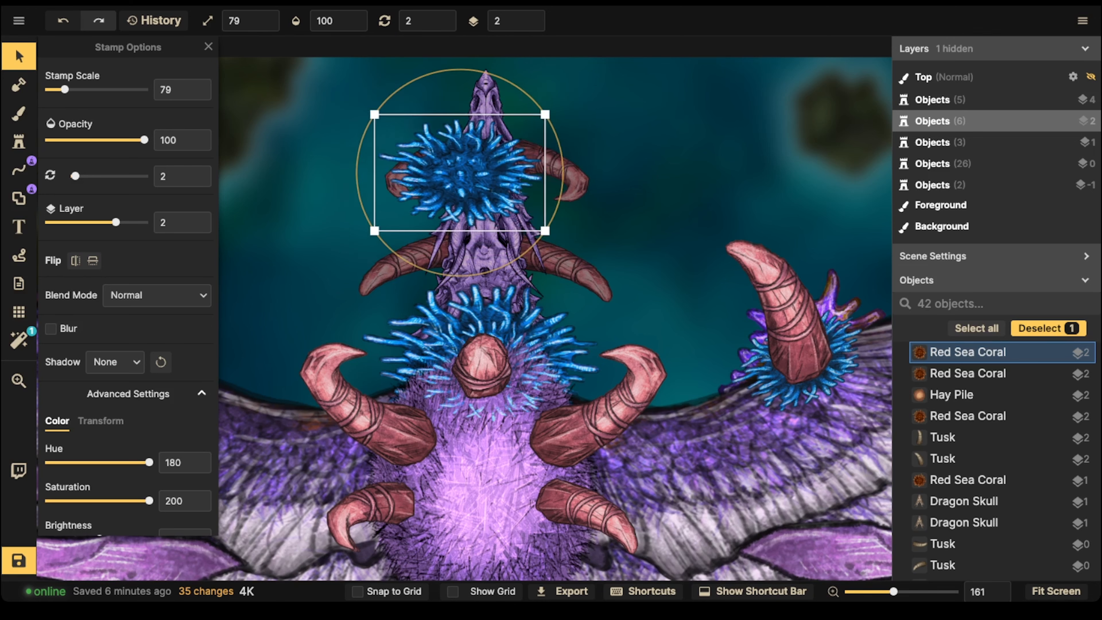
scroll(460, 173, up, 1)
scroll(460, 172, up, 5)
drag(460, 172, 487, 201)
scroll(292, 184, down, 3)
click(292, 185)
scroll(292, 185, down, 6)
scroll(374, 218, down, 5)
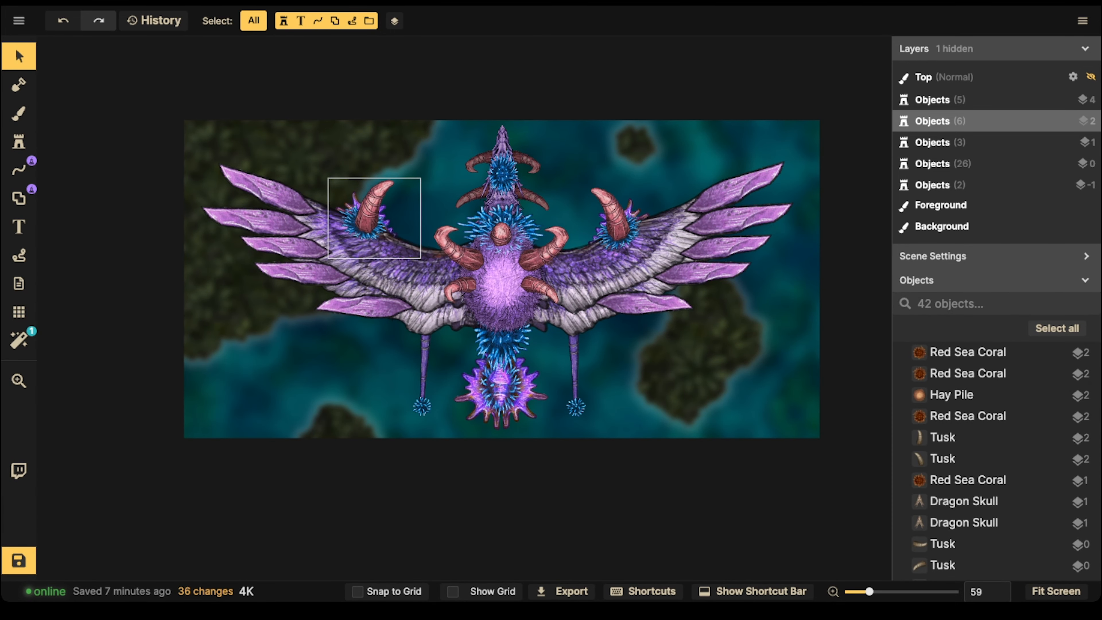
Try a hue of 31 on three wing feathers: the second and lowest on the left wing and the third on the right.
scroll(374, 217, up, 3)
click(820, 204)
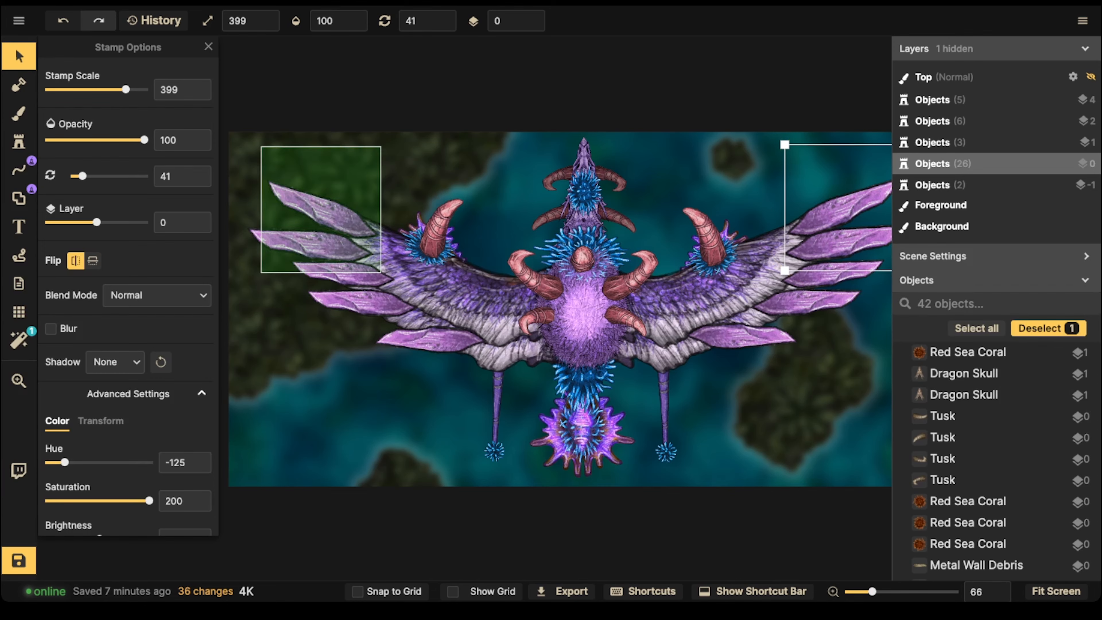
shift+click(321, 209)
scroll(382, 204, down, 1)
click(347, 184)
click(316, 244)
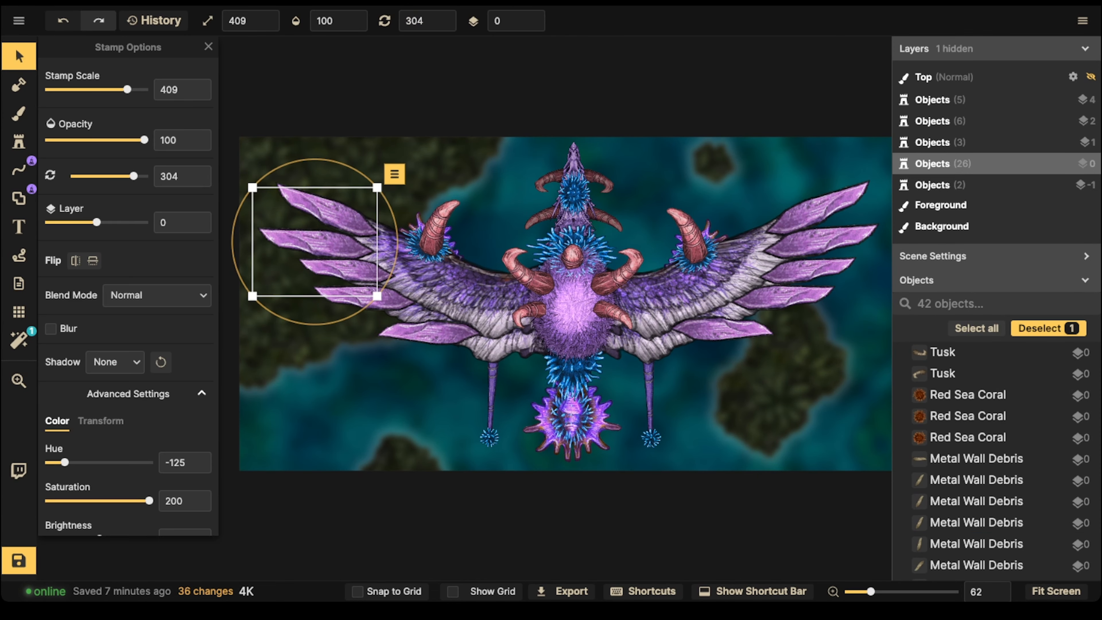
shift+click(808, 270)
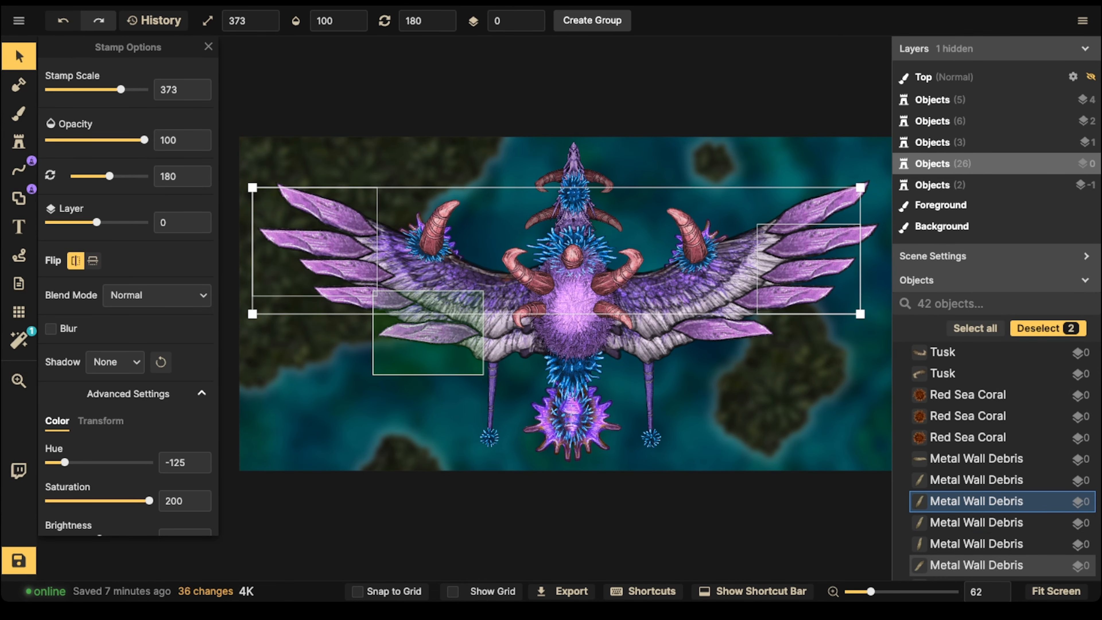
shift+click(428, 332)
drag(64, 462, 108, 463)
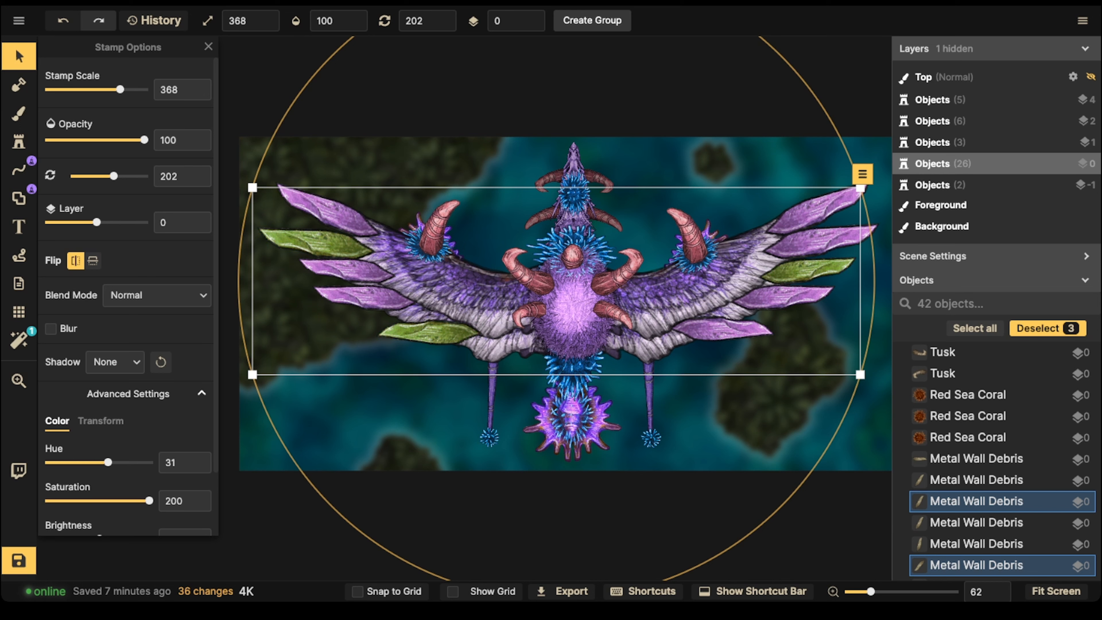
Try a hue of -28 on the left wing's lowest feather, and undo both feather hue changes.
click(426, 333)
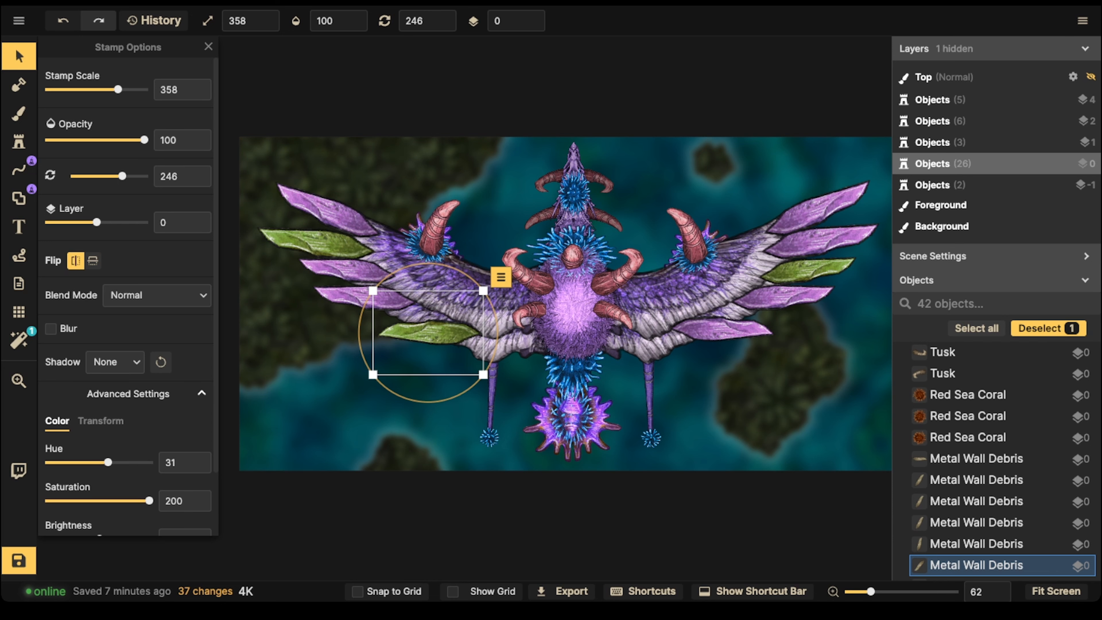
drag(107, 462, 91, 462)
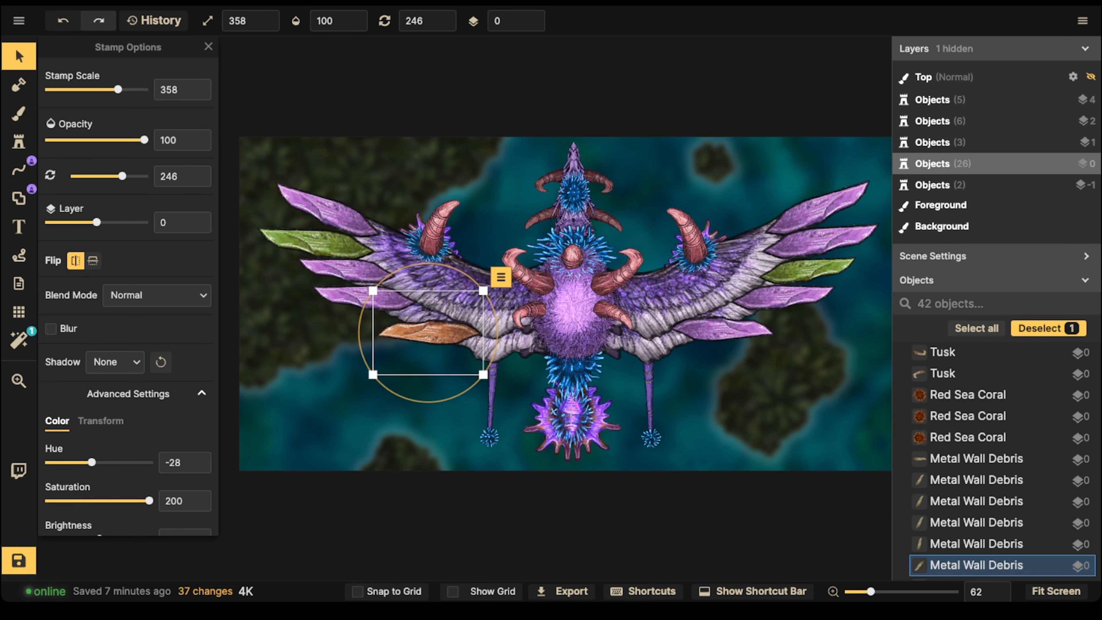
key(ctrl+z)
key(ctrl+z)
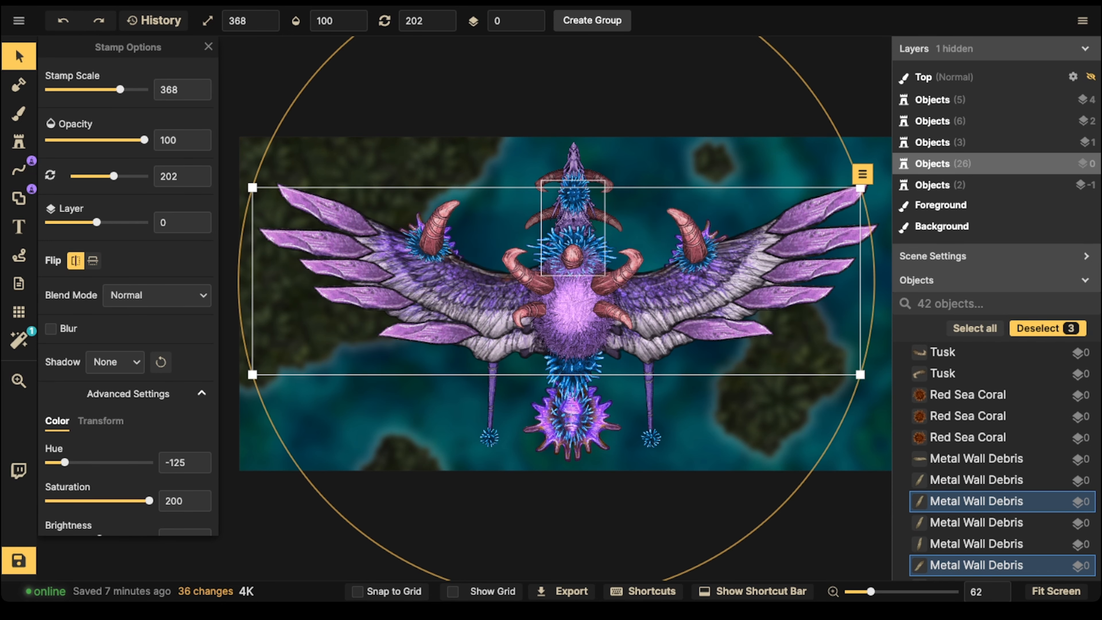
Clear the feather selection and examine the whole creature's colours over the map.
scroll(694, 224, down, 2)
key(space)
drag(803, 204, 788, 210)
click(629, 208)
key(space)
drag(540, 220, 530, 232)
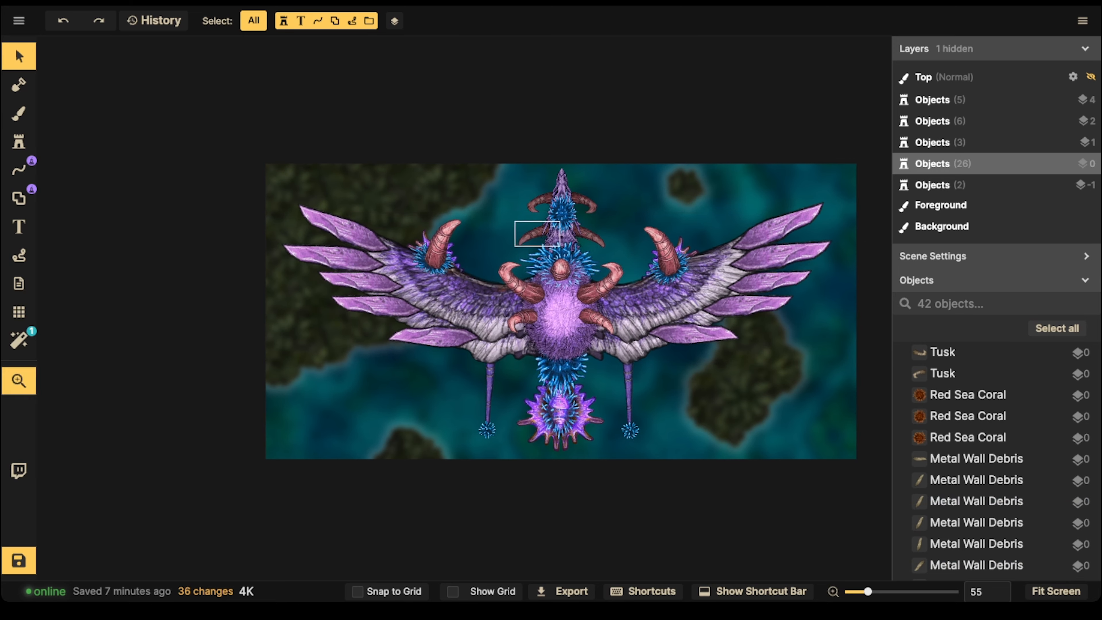
scroll(536, 303, up, 2)
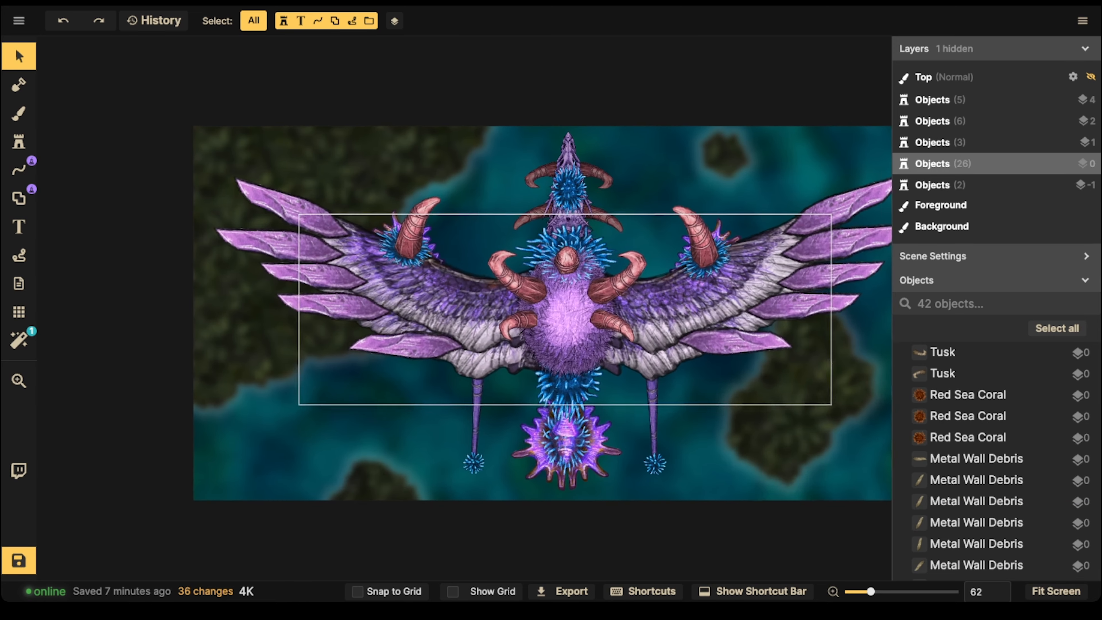
scroll(518, 299, up, 1)
drag(519, 325, 460, 345)
click(553, 303)
Move the small blue coral slightly down along the dragon skull and clear the selection.
scroll(552, 306, up, 3)
scroll(552, 306, up, 2)
key(space)
scroll(484, 136, up, 9)
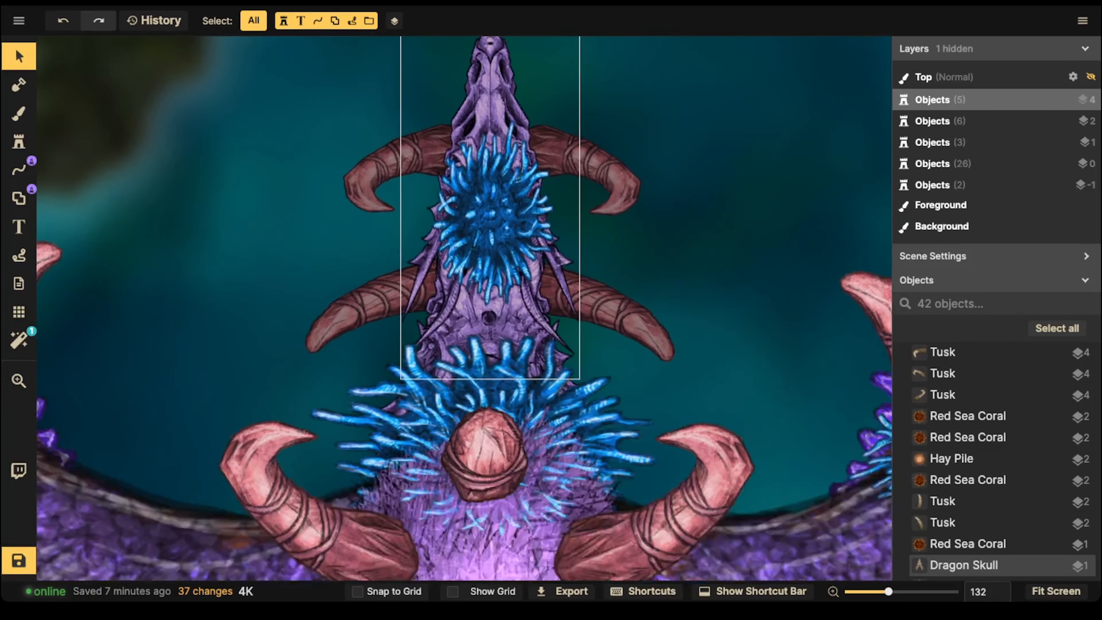
key(space)
drag(484, 136, 482, 194)
click(482, 191)
click(487, 290)
drag(487, 291, 486, 313)
key(Escape)
Search the Fantasy Battlemaps stamps for "light", choose the orange glow stamp, and set its blend mode to Normal.
scroll(460, 184, up, 3)
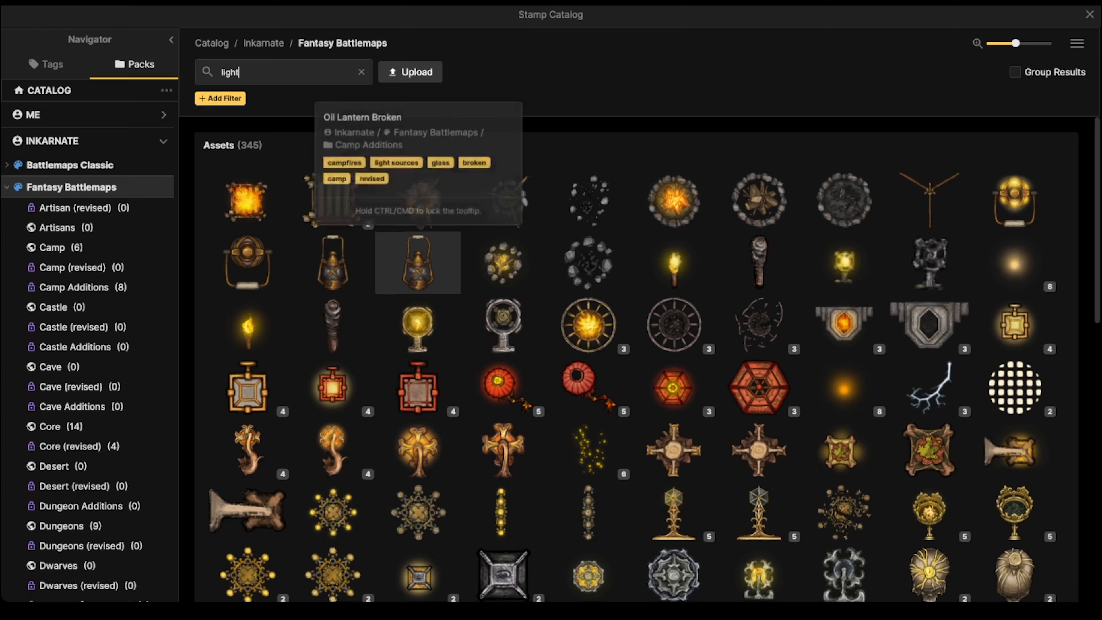
scroll(566, 369, down, 5)
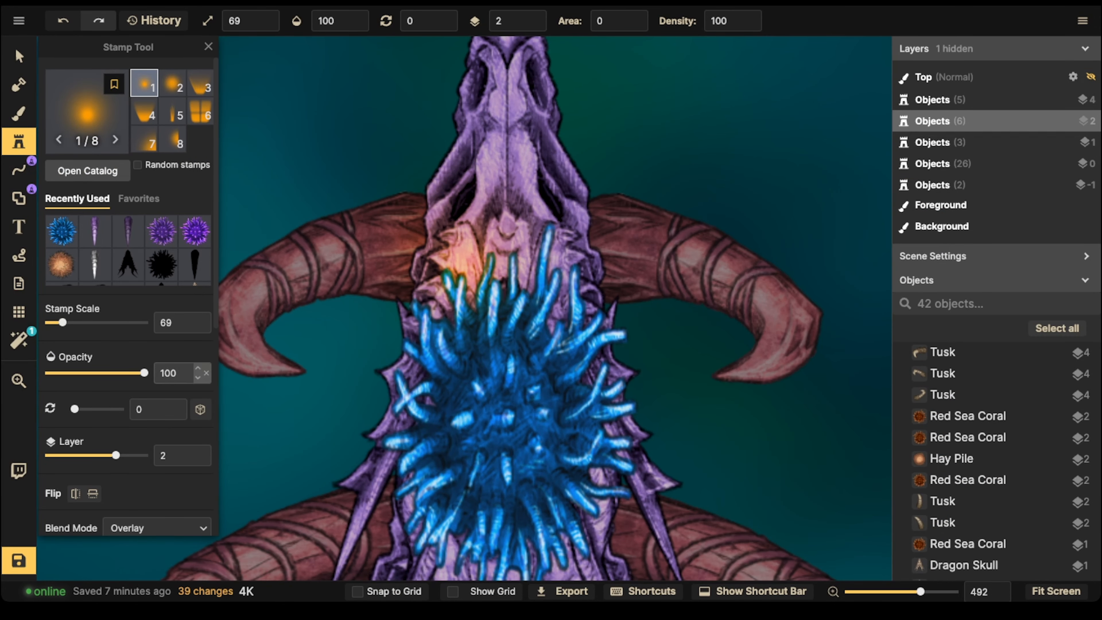
scroll(130, 303, down, 5)
click(157, 271)
click(134, 317)
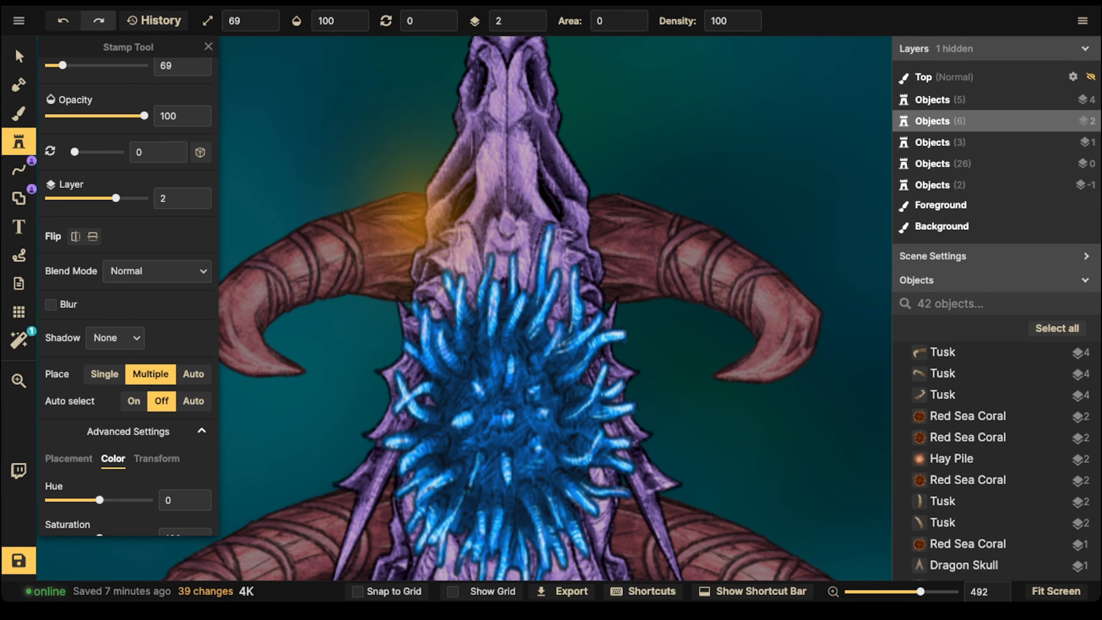
Reduce the glow stamp's scale to 29.
key(bracketleft)
key(bracketleft)
key(bracketleft)
key(bracketleft)
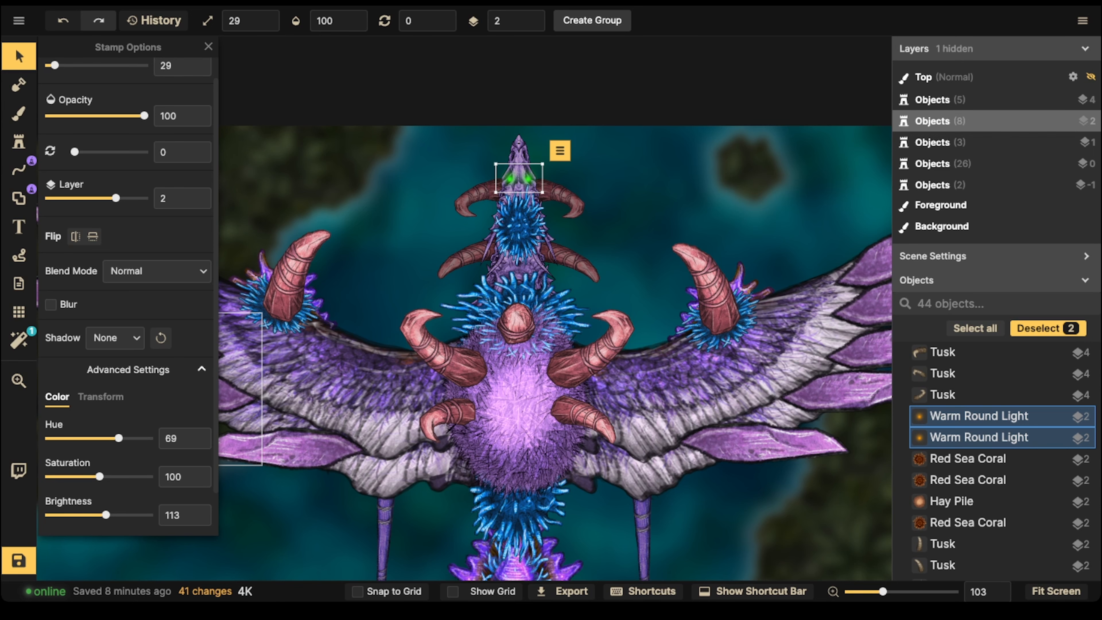
Place another green Warm Round Light stamp on layer 5 over the dragon skull, between the two glowing eyes.
click(18, 142)
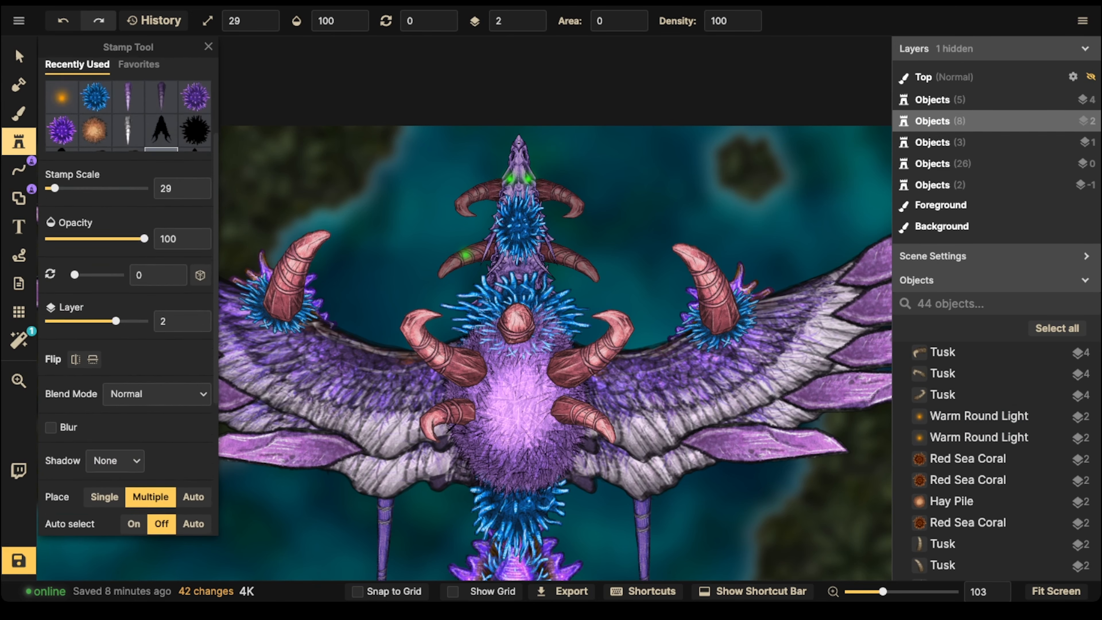
scroll(465, 255, up, 5)
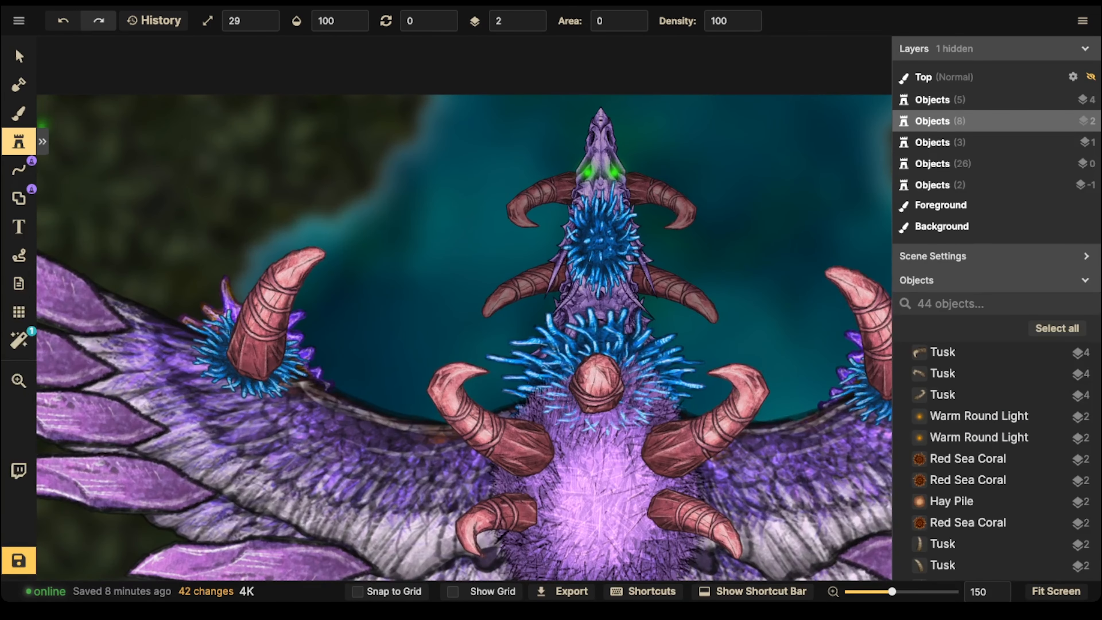
key(2)
click(601, 176)
Set the freehand line's stroke colour to white (ffffff) and draw a curved line across the creature's neck.
scroll(333, 153, down, 6)
click(19, 170)
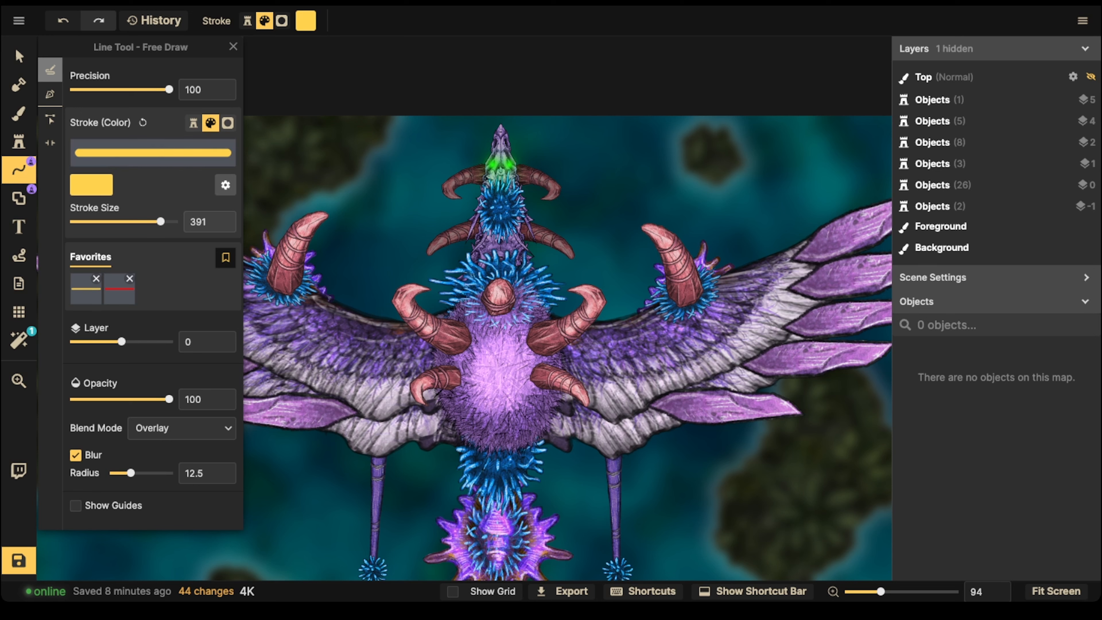
click(91, 185)
drag(259, 87, 249, 80)
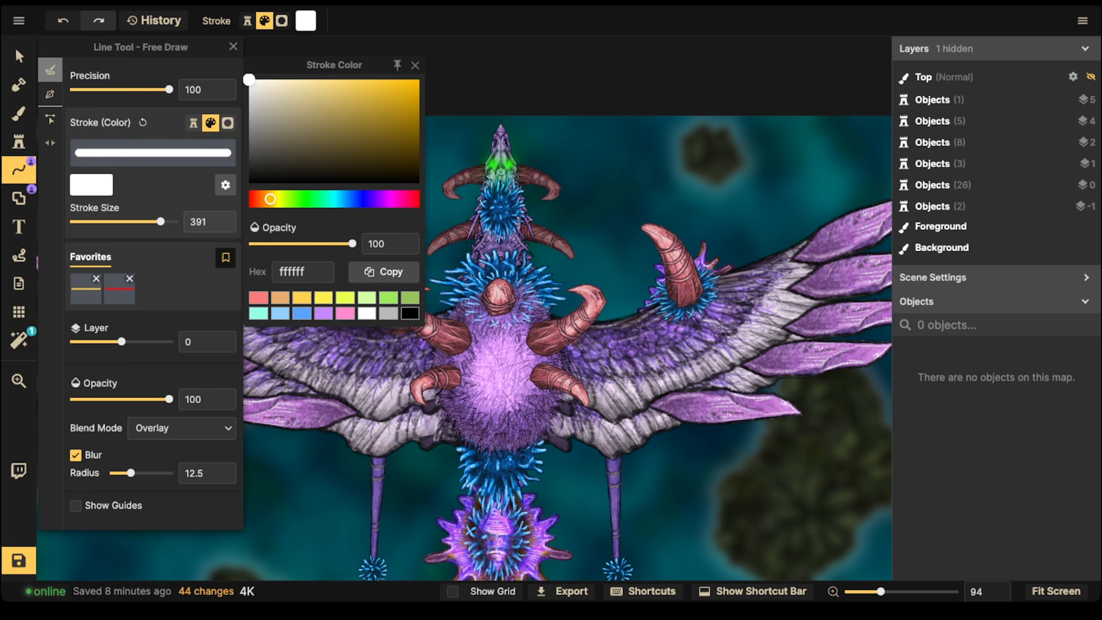
mouse_move(611, 160)
mouse_down()
mouse_move(427, 207)
mouse_move(425, 252)
mouse_up()
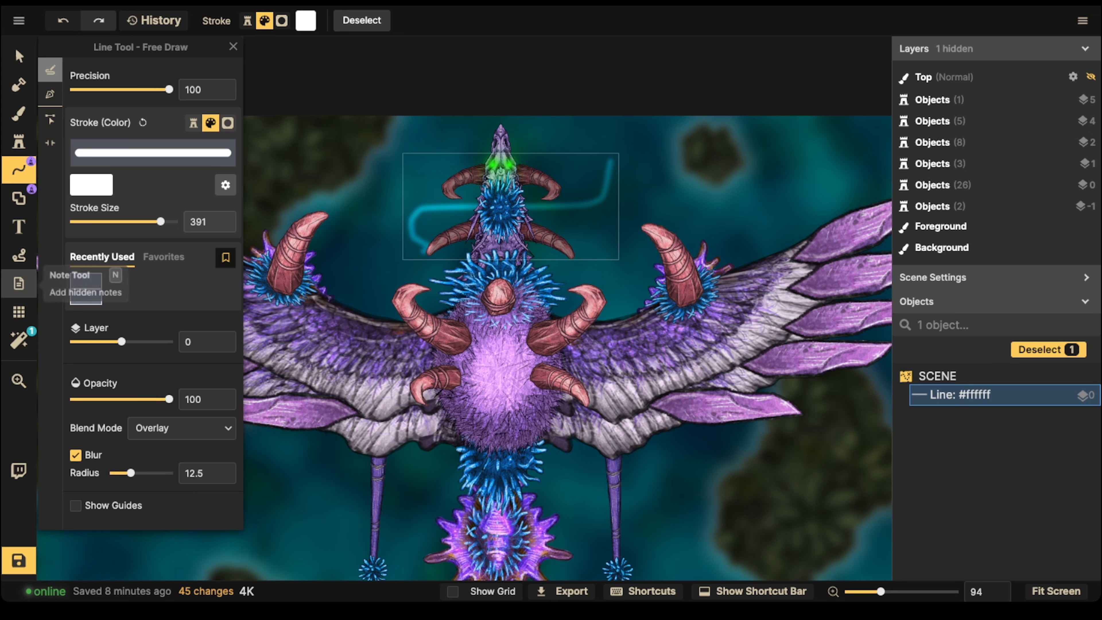
Set the white line's blend mode to Normal, opacity to 32, blur radius to 25 and stroke size to 251.
click(183, 428)
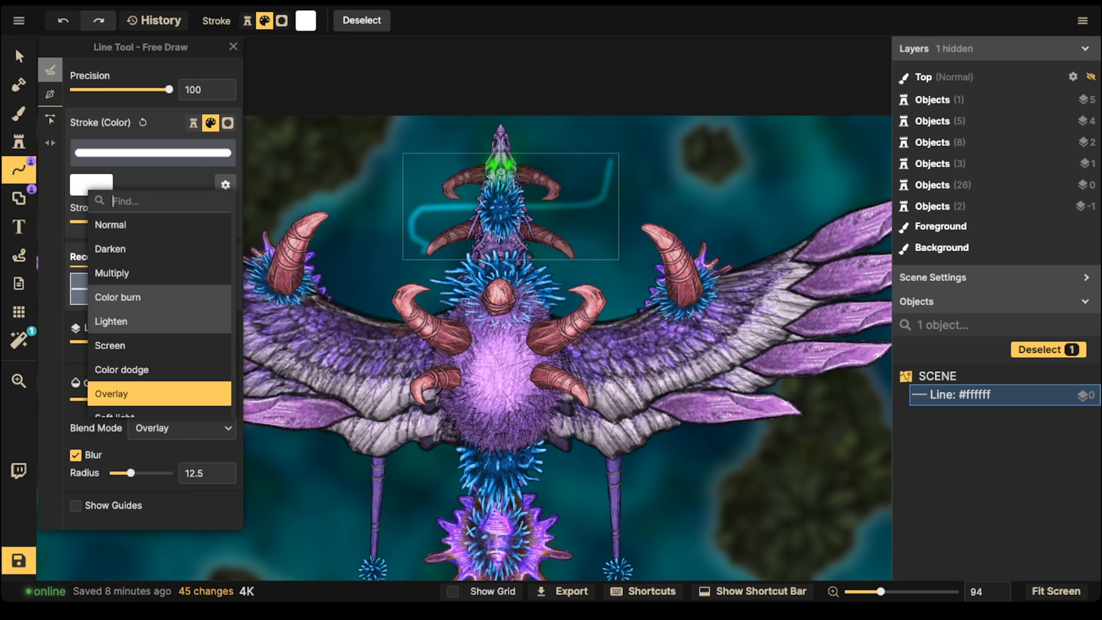
click(147, 225)
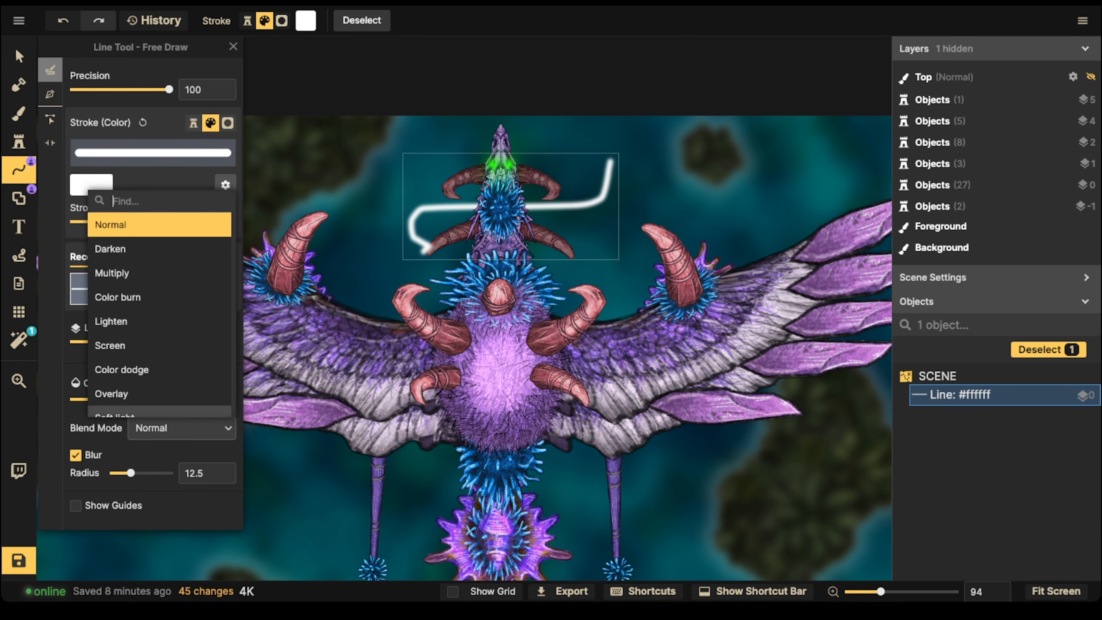
drag(169, 399, 105, 399)
drag(132, 473, 149, 473)
drag(161, 222, 155, 221)
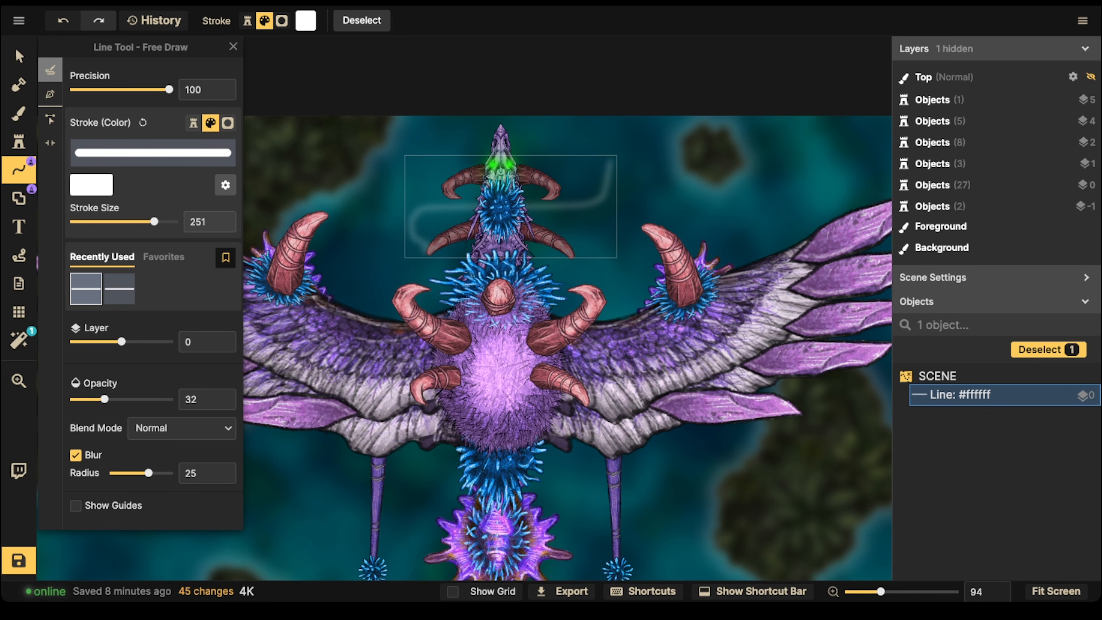
scroll(394, 215, down, 4)
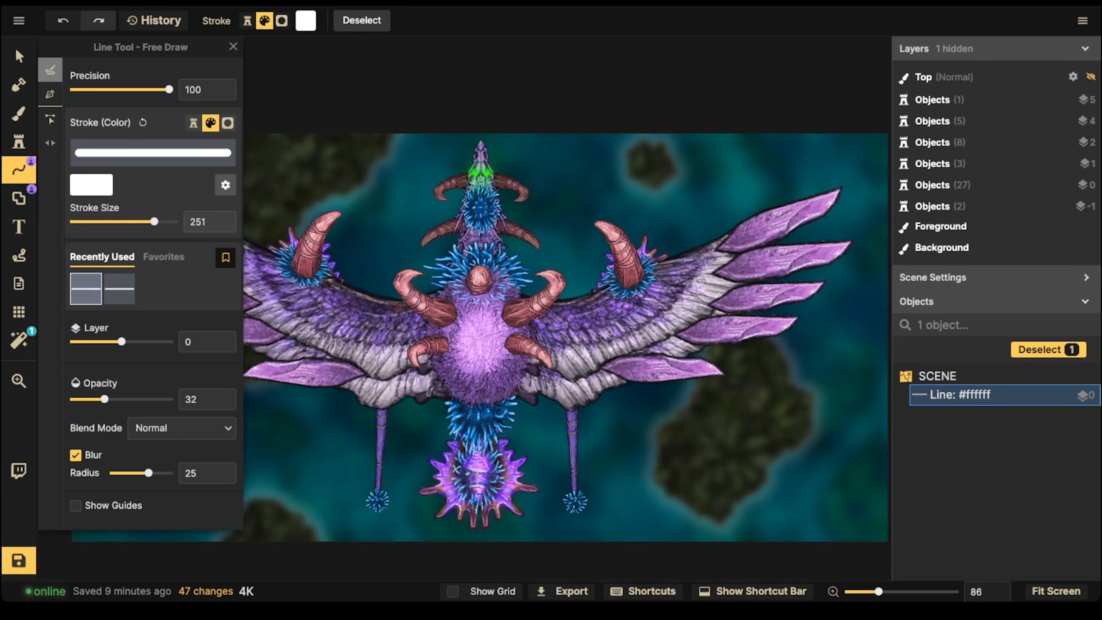
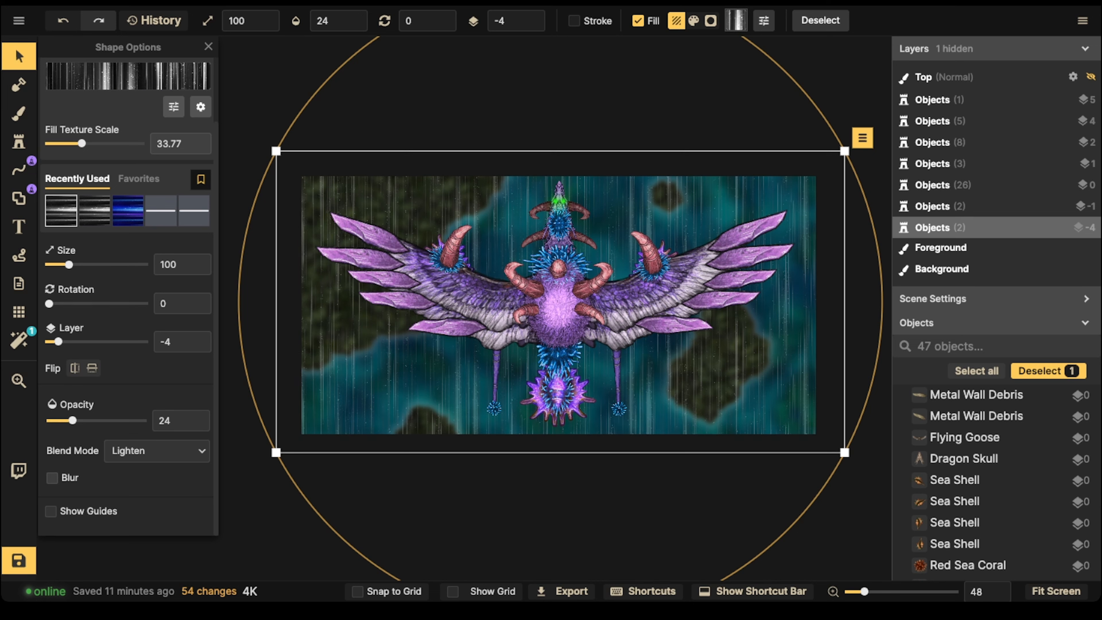
Enable blur on the rain-textured shape and set its radius to 11.
click(51, 478)
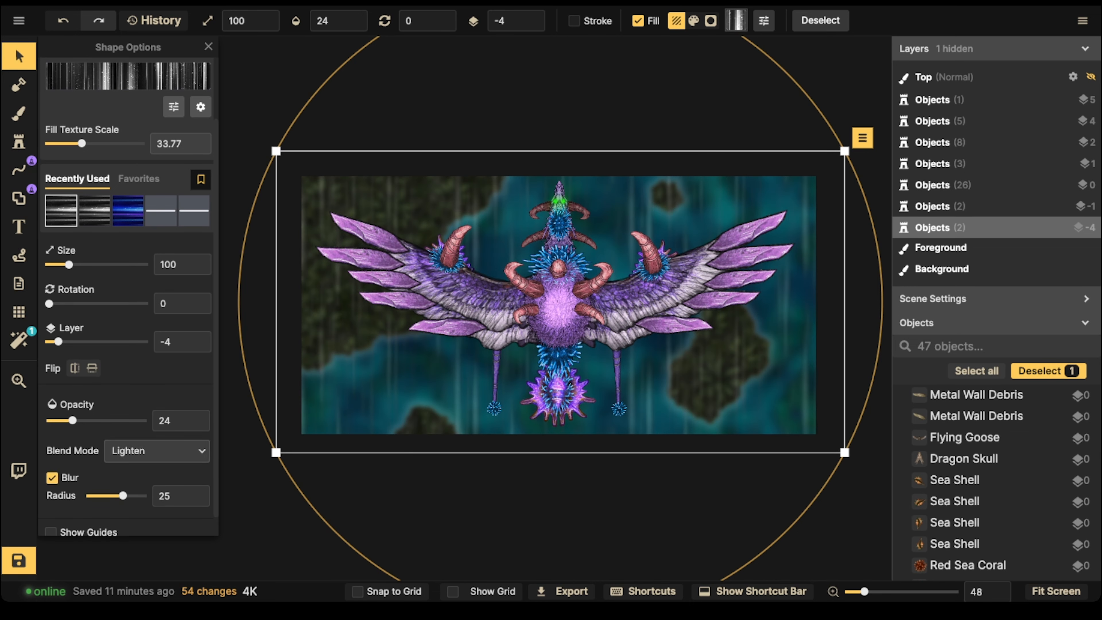
drag(123, 496, 104, 495)
scroll(481, 273, down, 1)
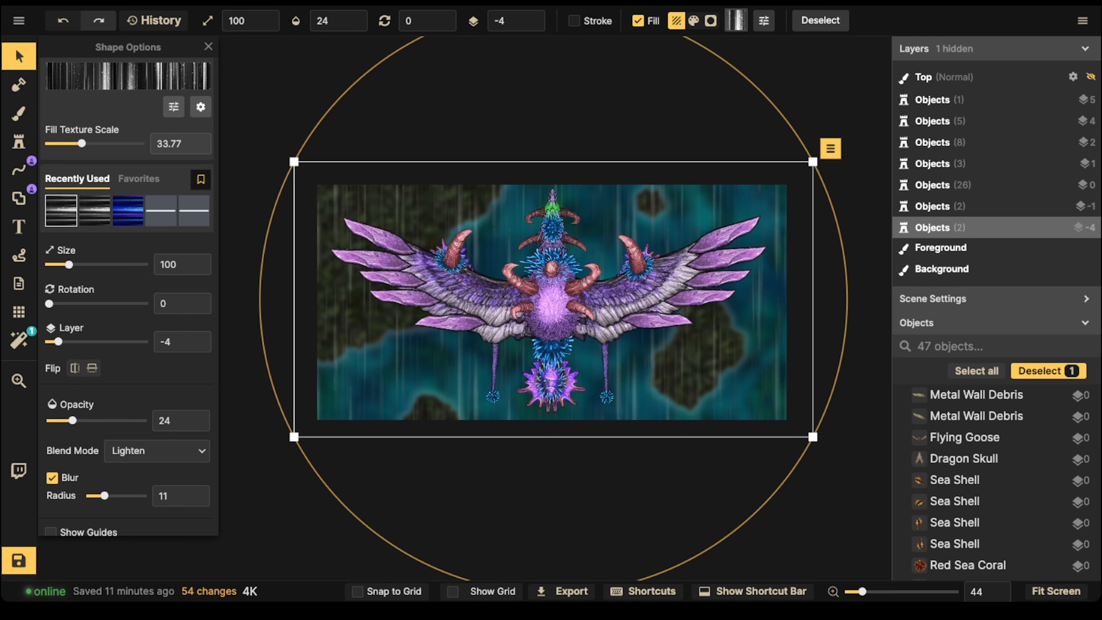
scroll(423, 157, up, 4)
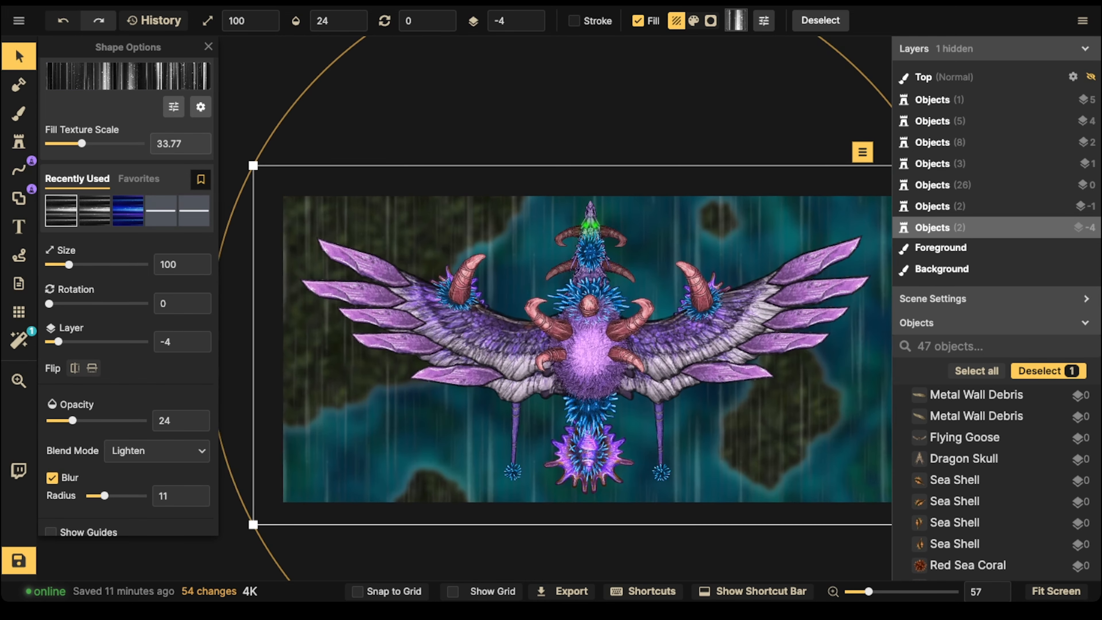
Examine the creature and its wing tusks over the blurred rain from several zoom levels.
scroll(423, 157, down, 1)
key(space)
drag(423, 158, 385, 152)
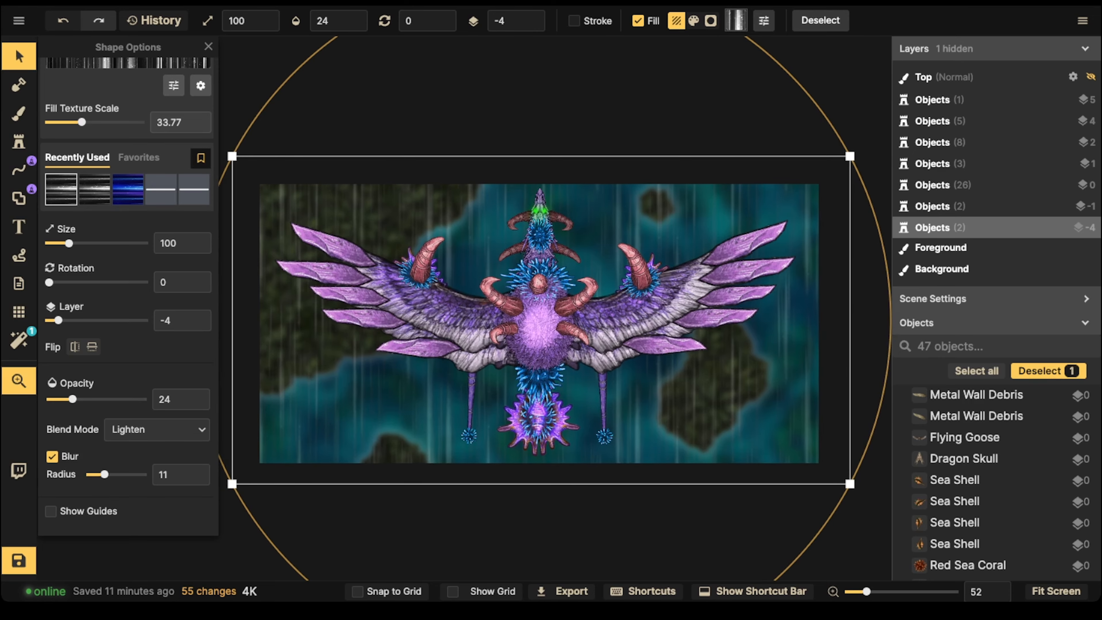
scroll(543, 153, up, 1)
click(416, 275)
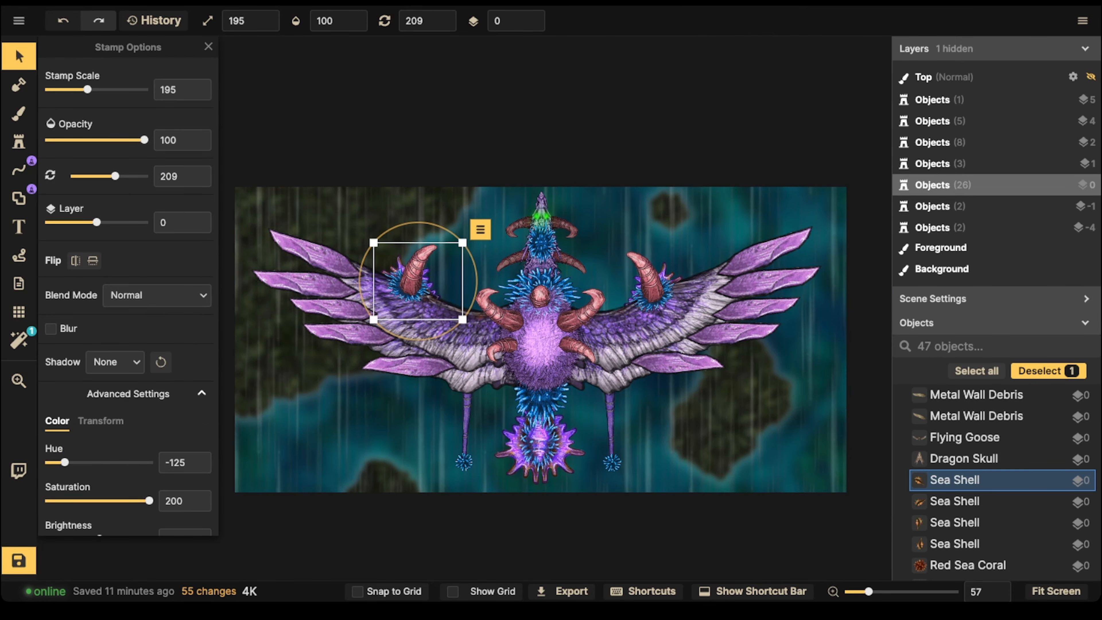
click(418, 267)
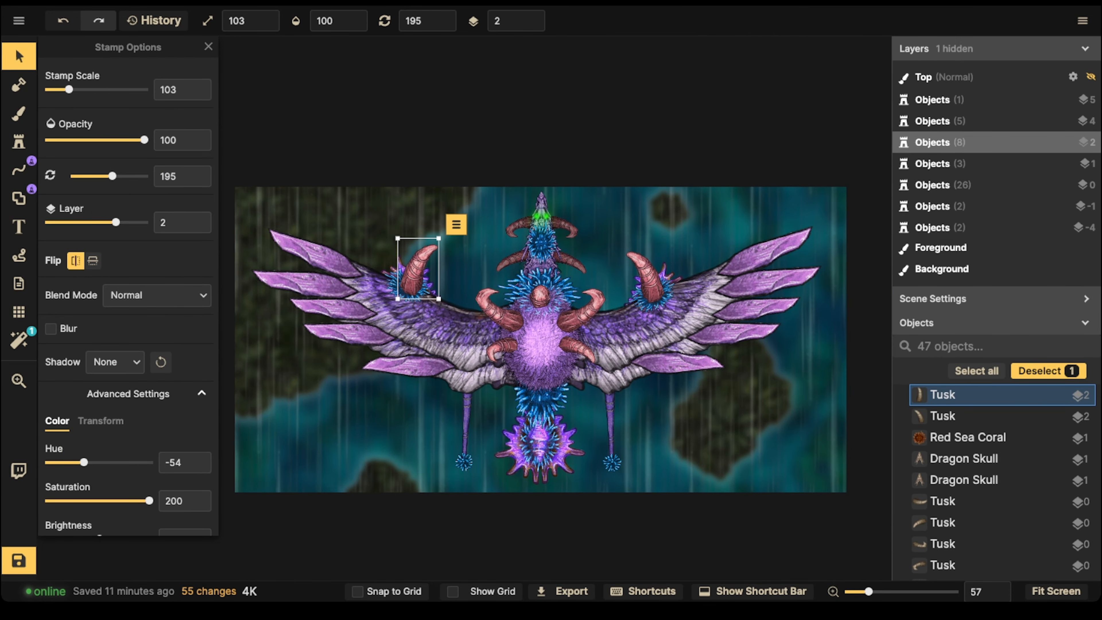
scroll(521, 252, up, 5)
key(space)
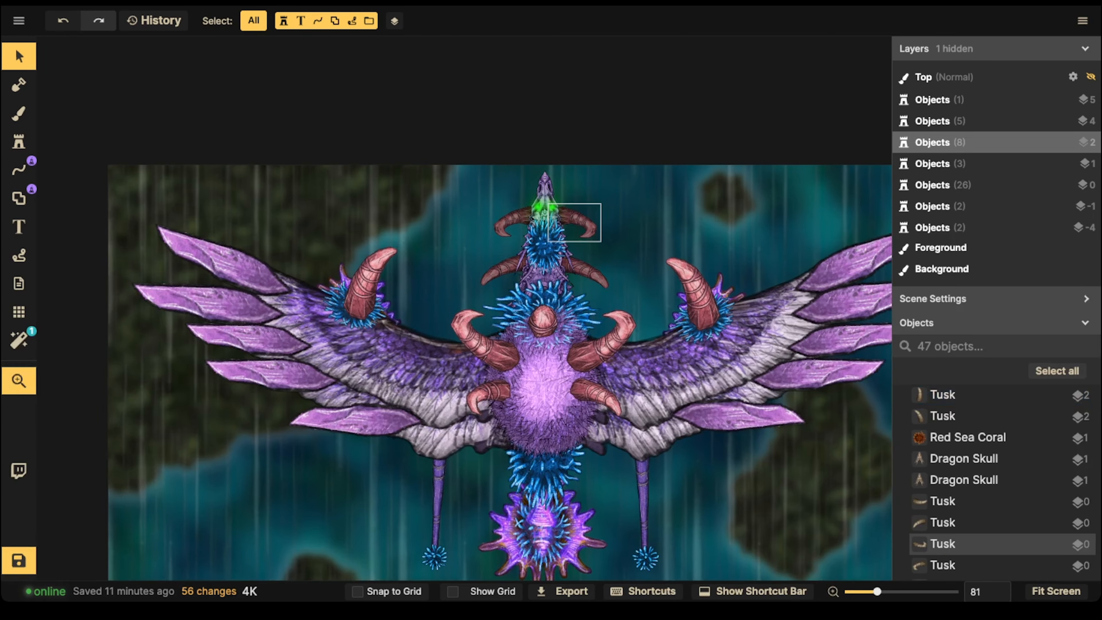
drag(566, 226, 455, 234)
scroll(41, 177, up, 1)
Load the recent white line preset with Normal blending, try a short freehand line beside the creature's head, and undo it.
click(19, 169)
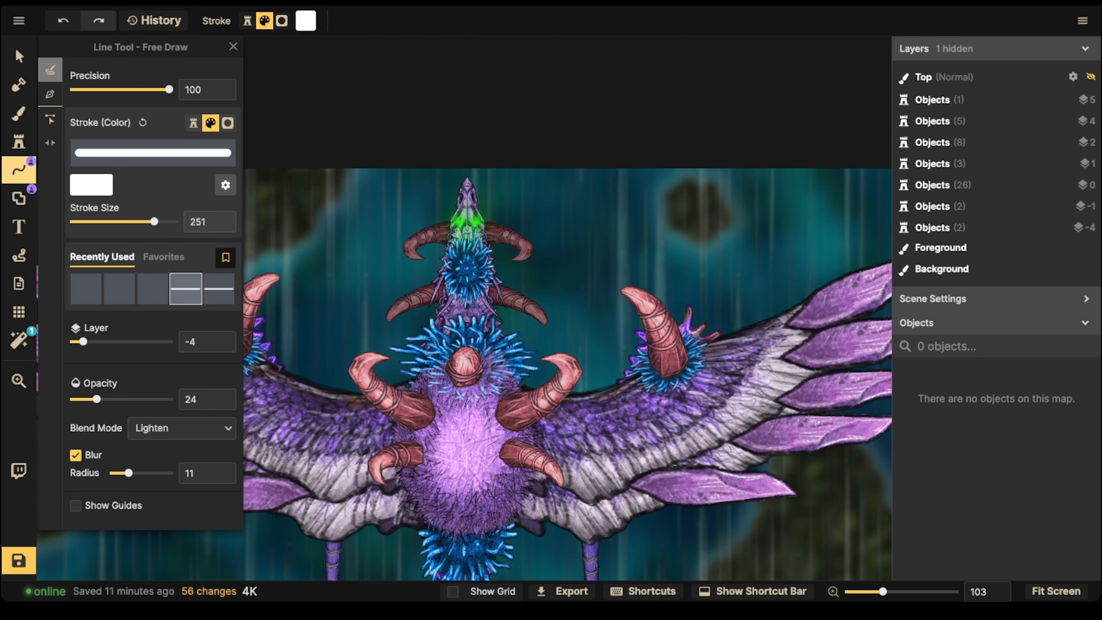
click(86, 289)
mouse_move(332, 234)
mouse_down()
mouse_move(328, 300)
mouse_move(342, 324)
mouse_up()
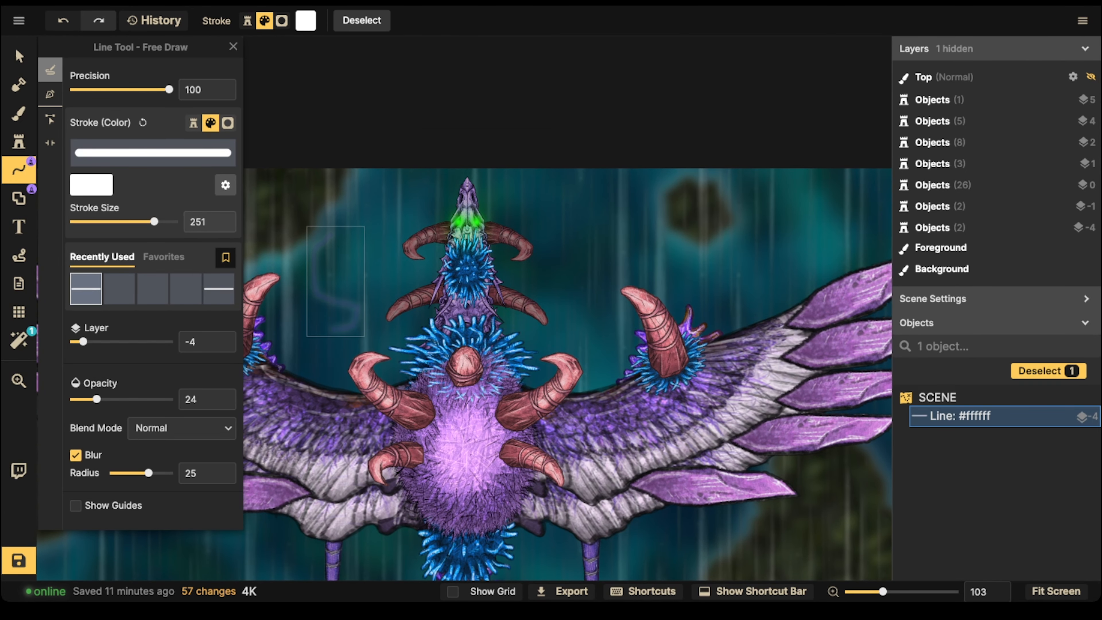
key(ctrl+z)
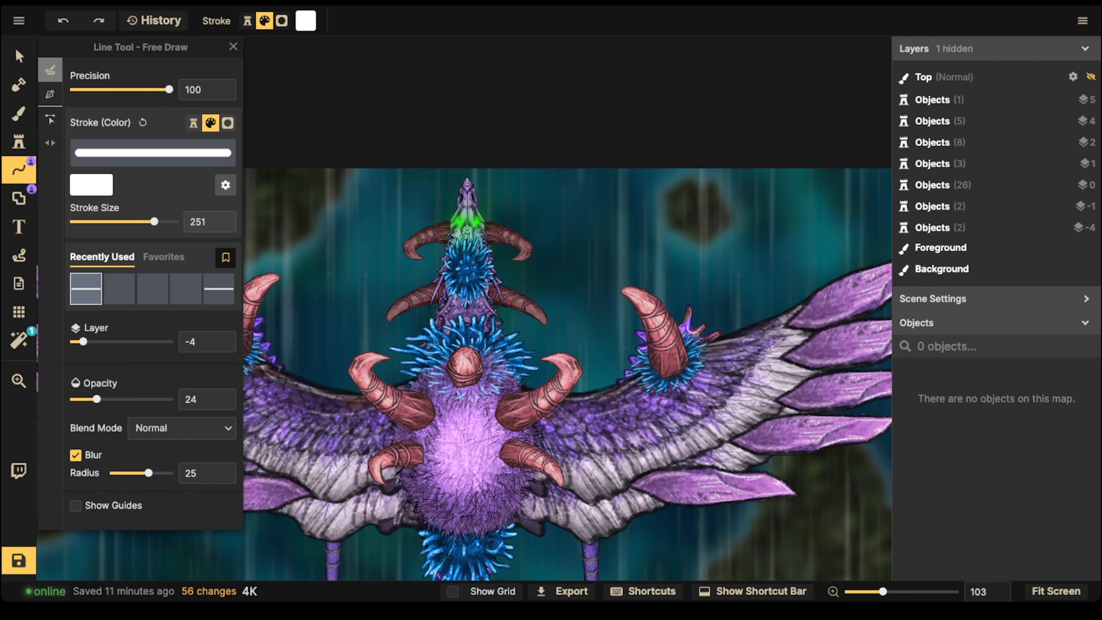
Set the line's layer to 5, try a long white line from the skull down past the body, and undo it.
drag(83, 342, 170, 341)
key(space)
drag(434, 356, 499, 231)
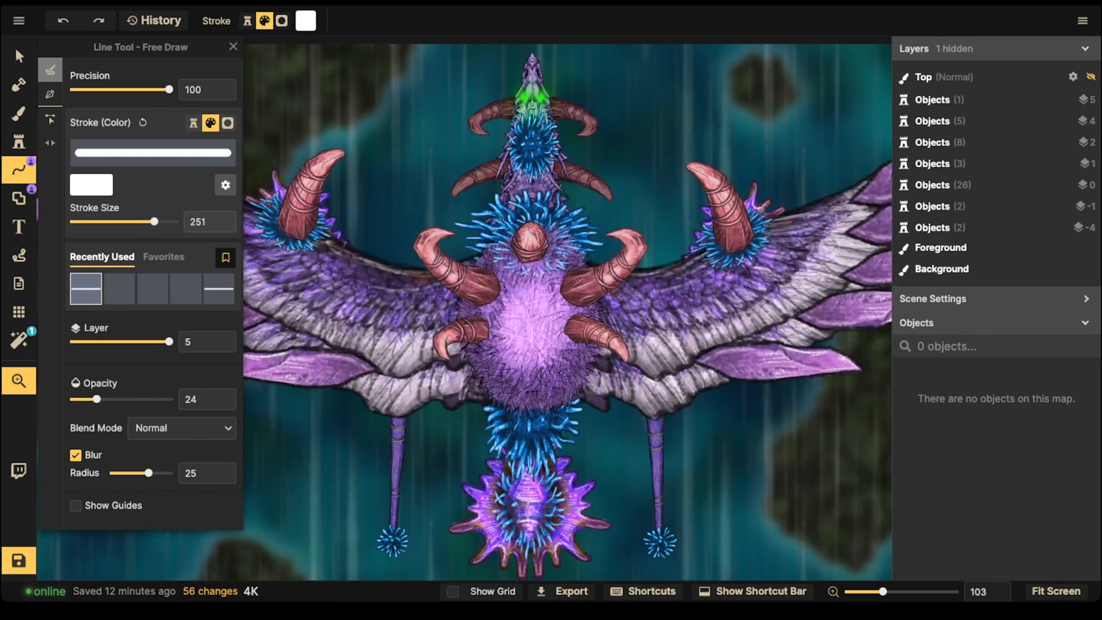
mouse_move(517, 75)
mouse_down()
mouse_move(495, 89)
mouse_move(447, 512)
mouse_up()
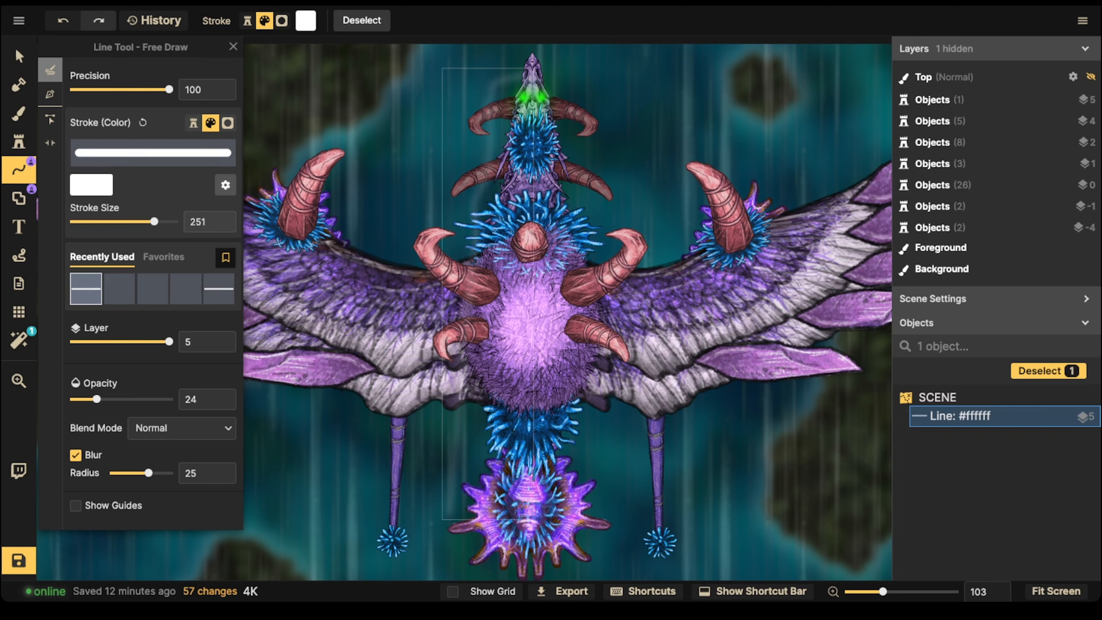
key(ctrl+z)
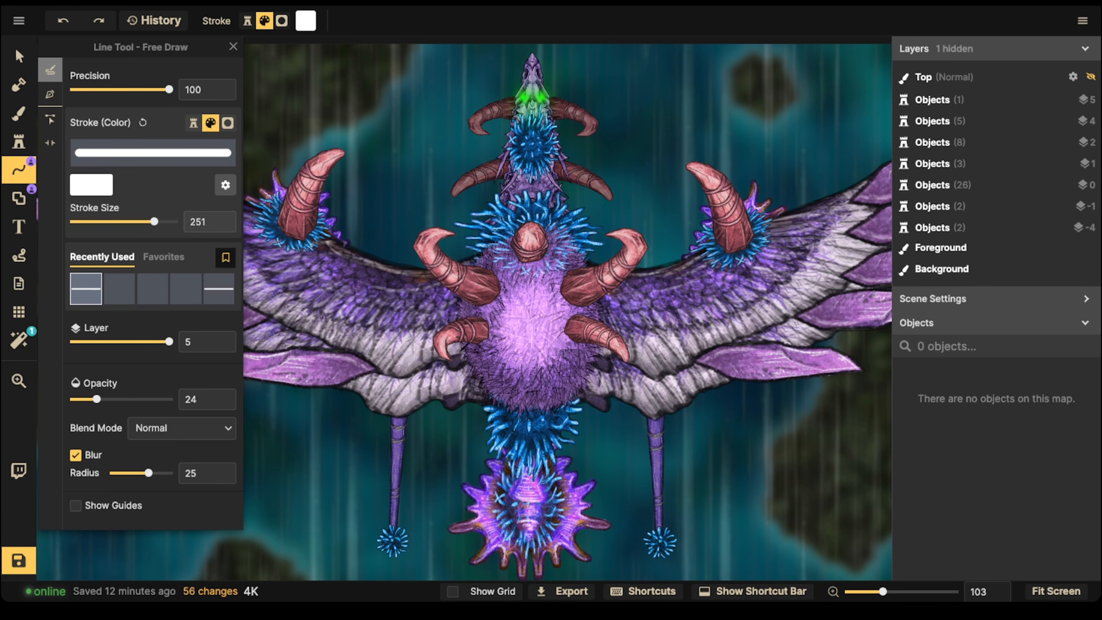
Set the line's opacity to 41, try another white line from the skull down the body's left side, and undo it.
click(113, 399)
drag(529, 130, 570, 237)
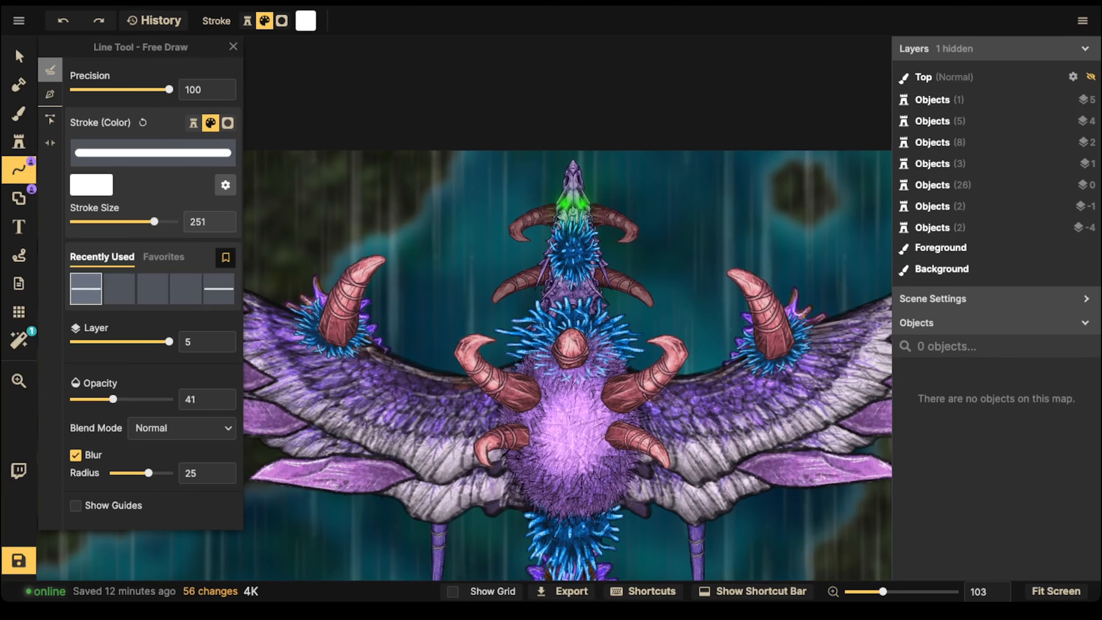
mouse_move(566, 181)
mouse_down()
mouse_move(503, 239)
mouse_move(456, 328)
mouse_move(446, 580)
mouse_up()
key(ctrl+z)
Set the line's stroke colour to light green, 96e84e.
scroll(664, 356, down, 2)
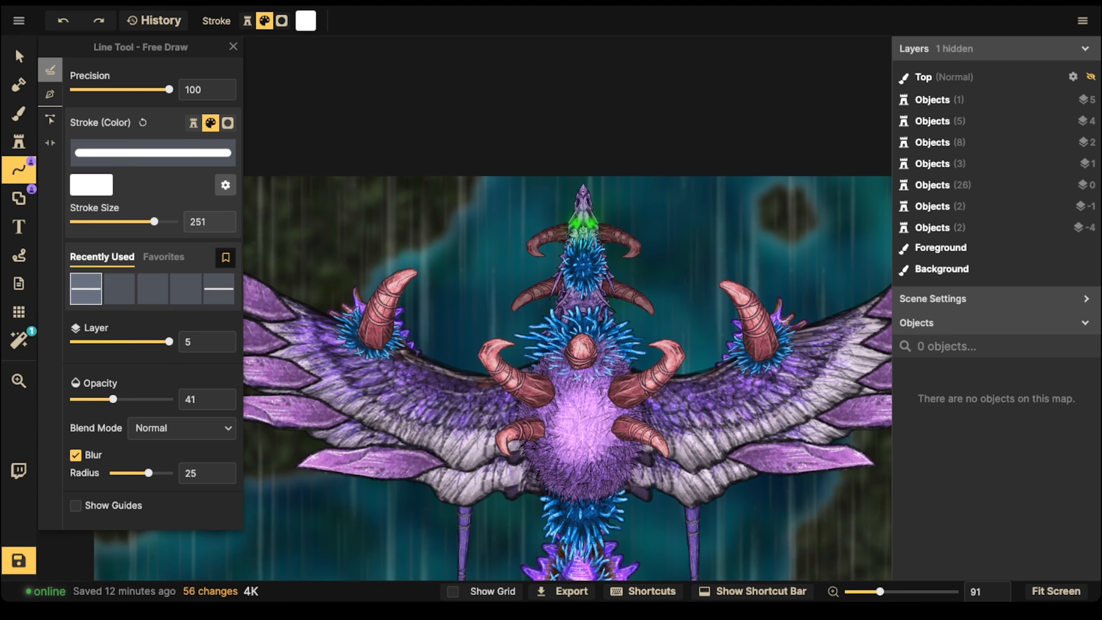
click(225, 185)
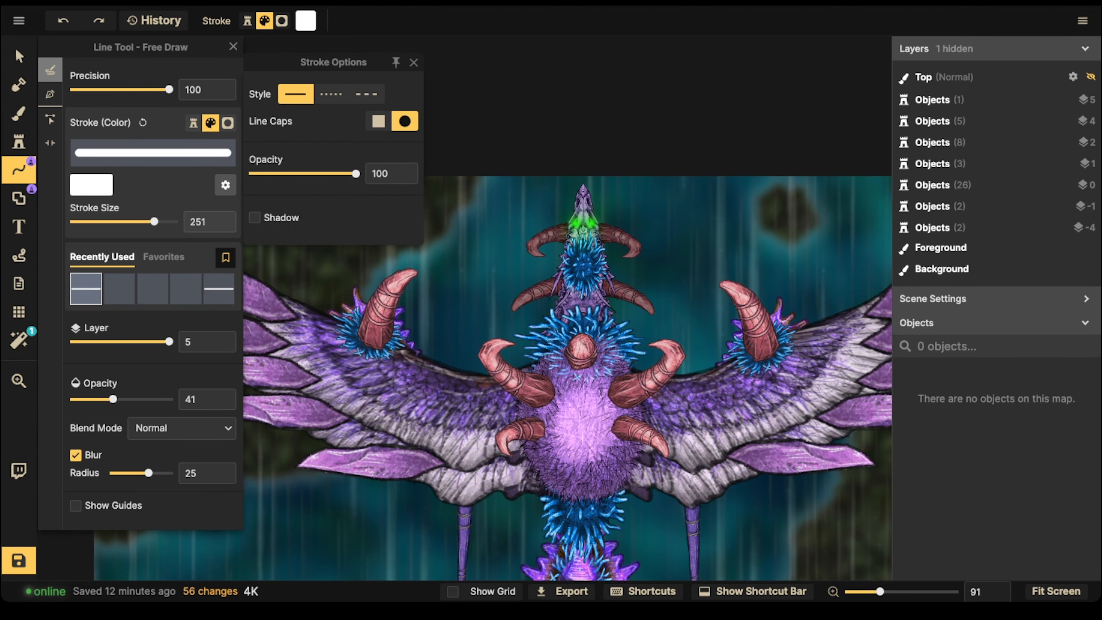
click(413, 61)
click(91, 185)
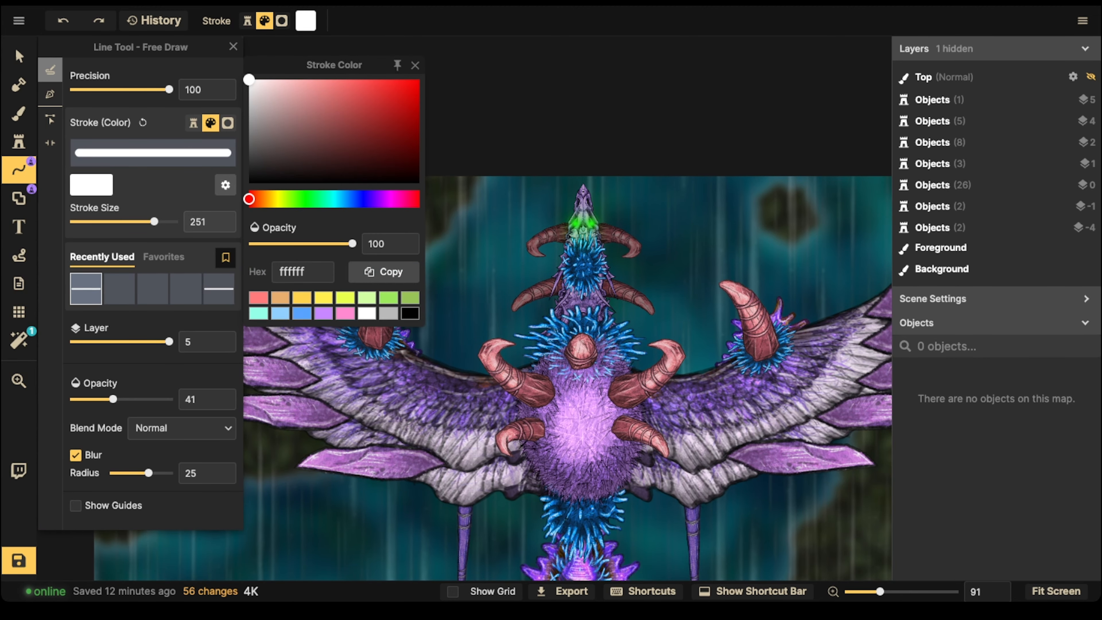
click(389, 298)
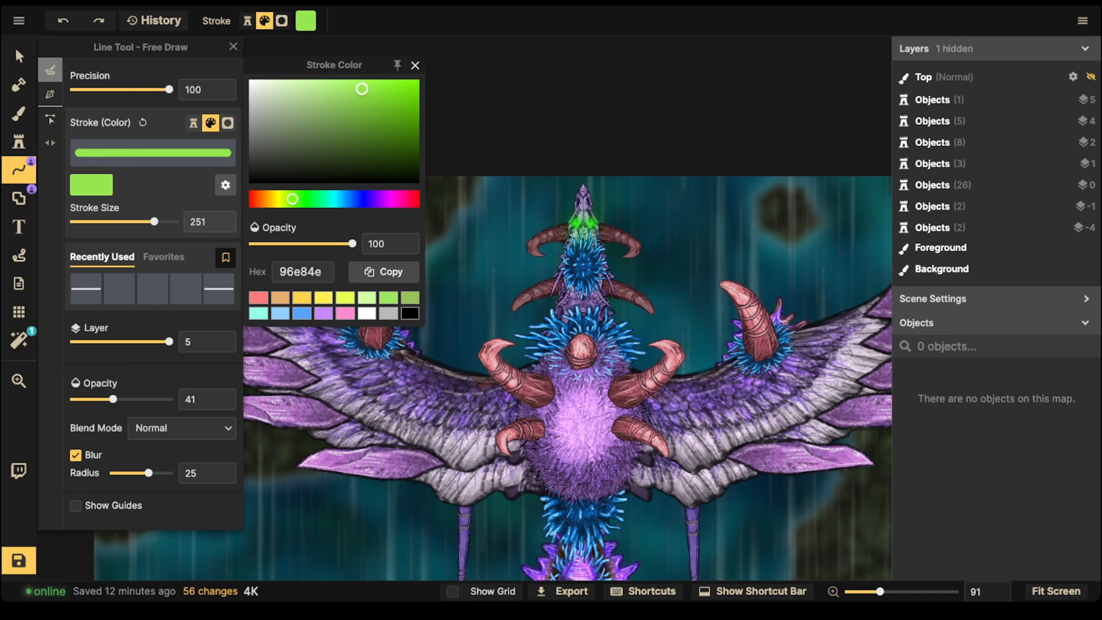
click(416, 65)
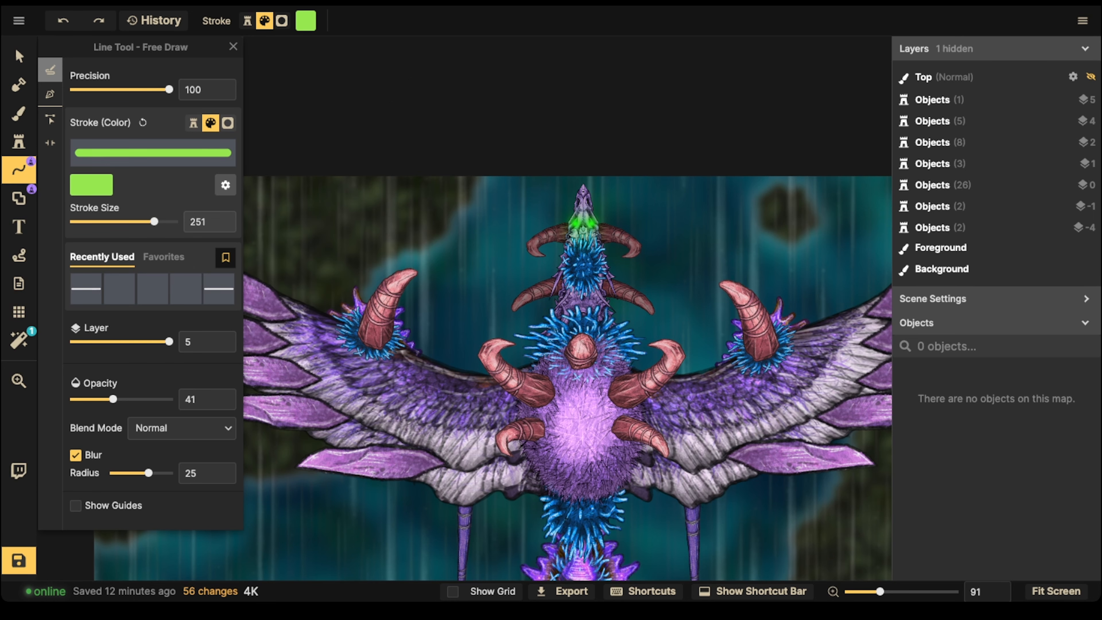
Draw a green freehand line from the skull down the body's left side, and undo it.
mouse_move(572, 226)
mouse_down()
mouse_move(533, 304)
mouse_move(514, 440)
mouse_up()
scroll(481, 575, down, 2)
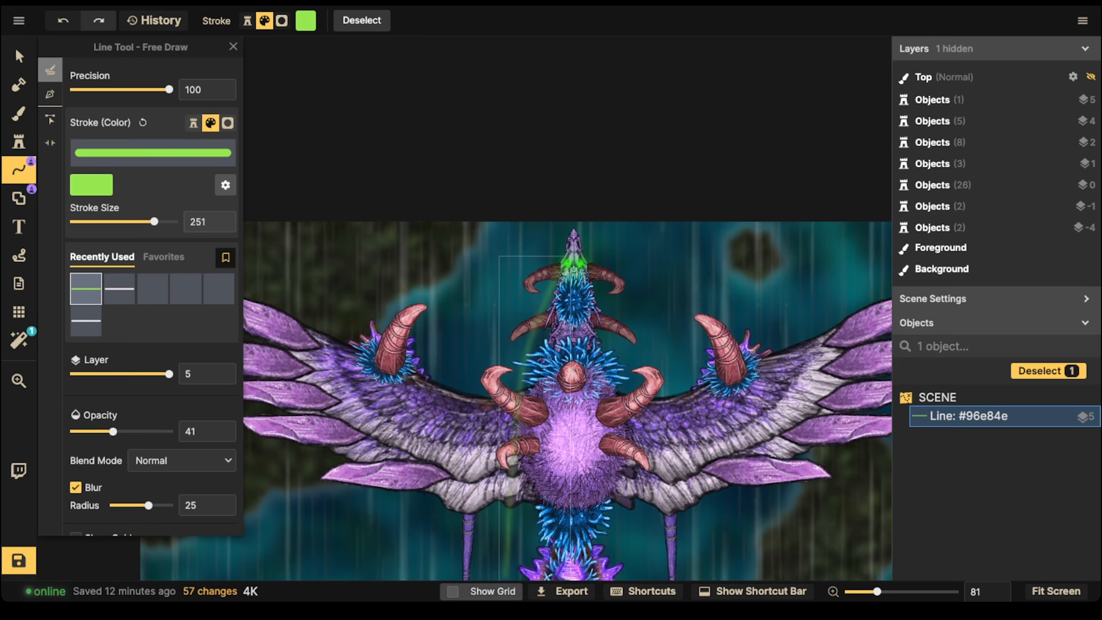
scroll(458, 250, down, 2)
click(19, 57)
scroll(494, 299, down, 2)
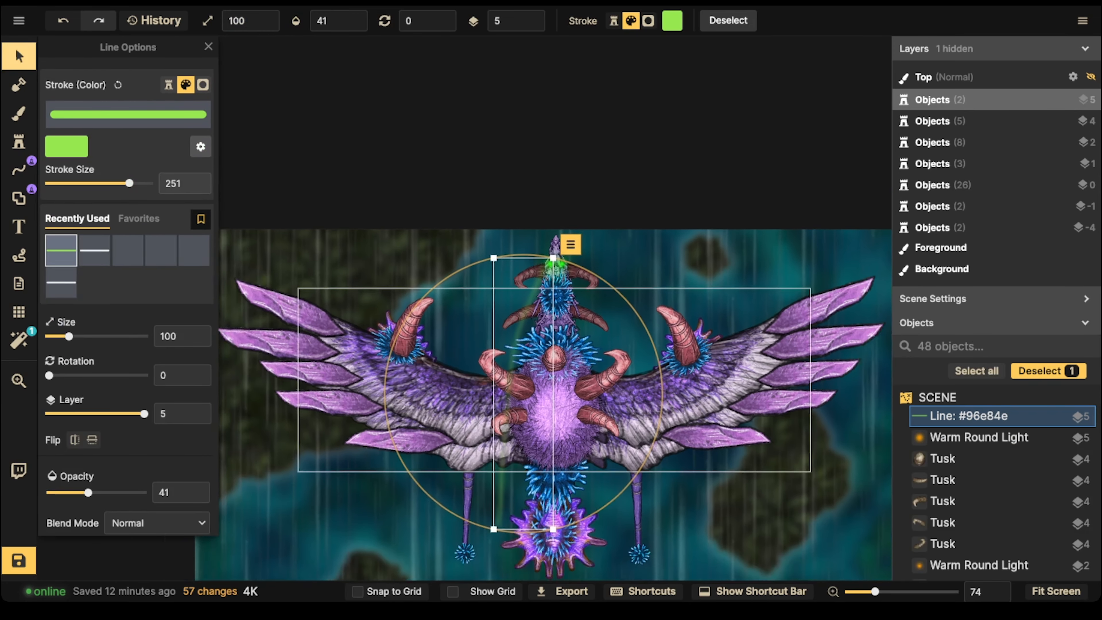
key(space)
drag(520, 334, 518, 234)
key(ctrl+z)
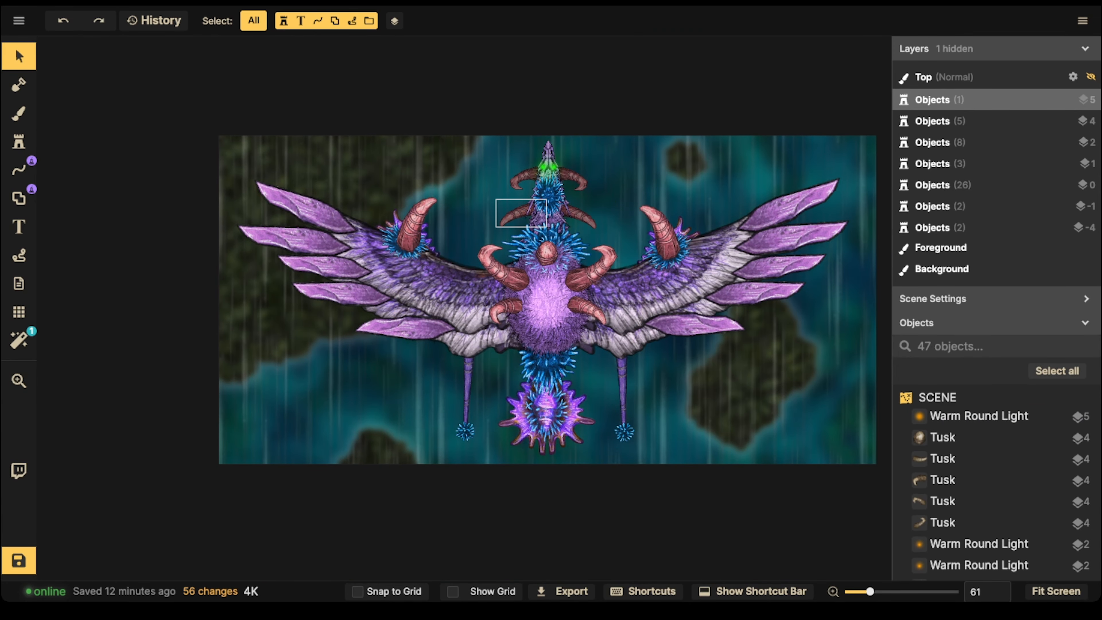
Draw a green freehand line from beside the skull down the creature's left side, past the map's lower edge.
click(18, 169)
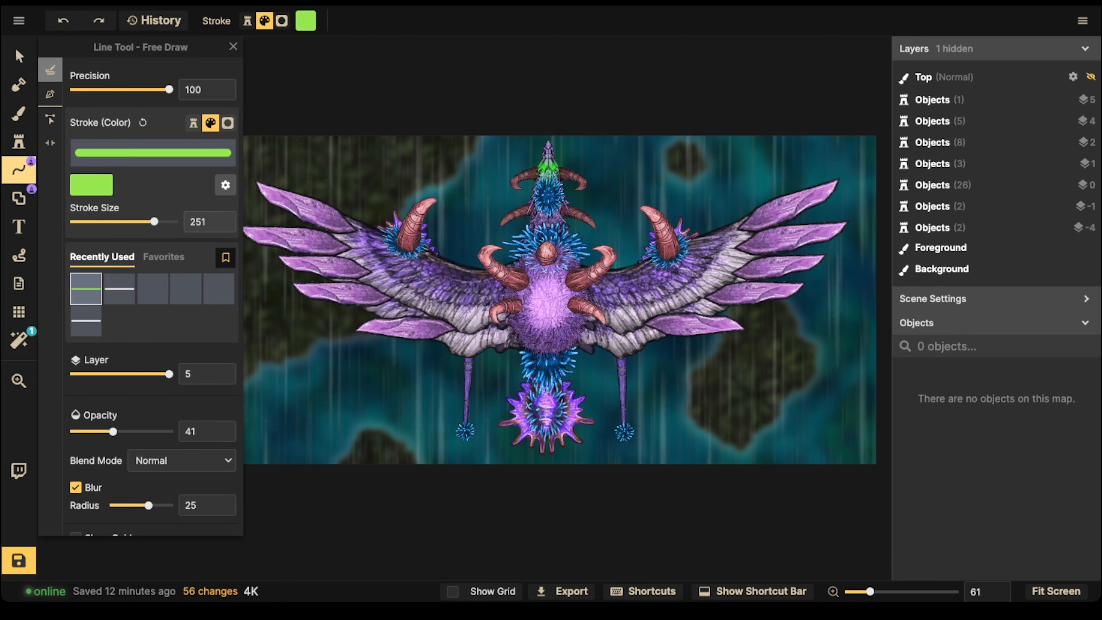
mouse_move(527, 170)
mouse_down()
mouse_move(505, 187)
mouse_move(488, 284)
mouse_up()
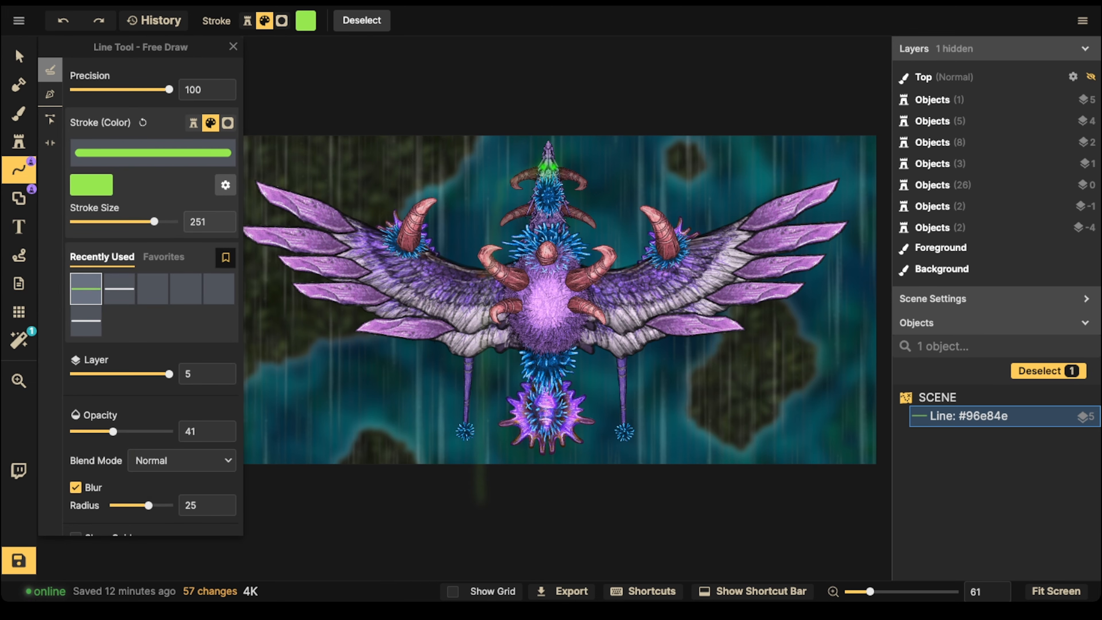
Try green freehand lines from the skull down the creature's right and left sides, and undo them.
mouse_move(559, 167)
mouse_down()
mouse_move(594, 204)
mouse_move(583, 513)
mouse_up()
key(ctrl+z)
key(ctrl+z)
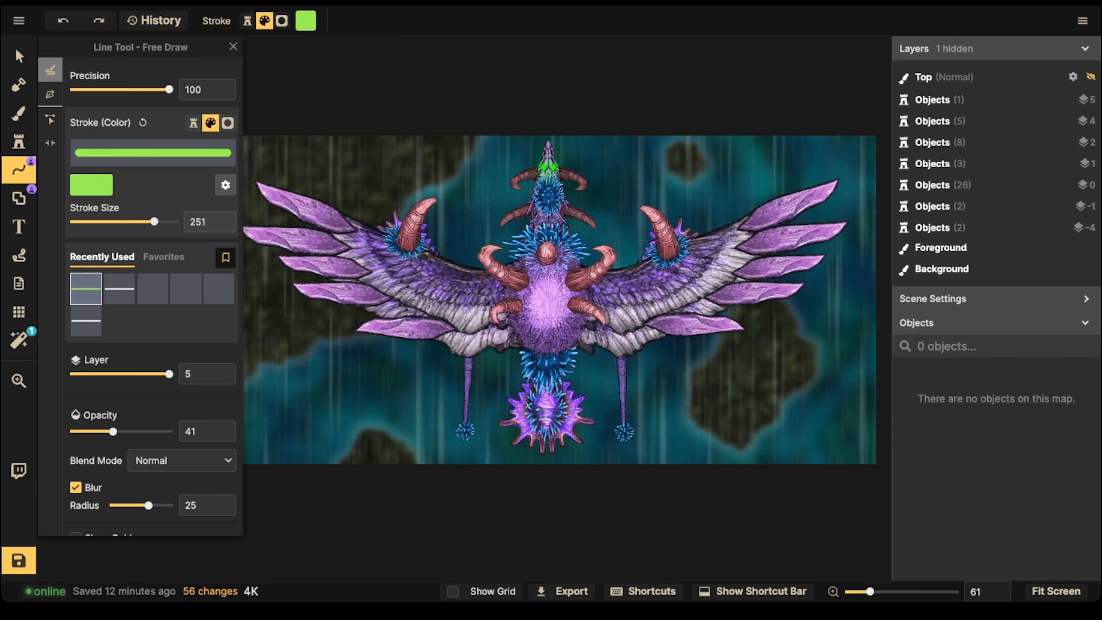
mouse_move(544, 166)
mouse_down()
mouse_move(517, 223)
mouse_move(507, 579)
mouse_up()
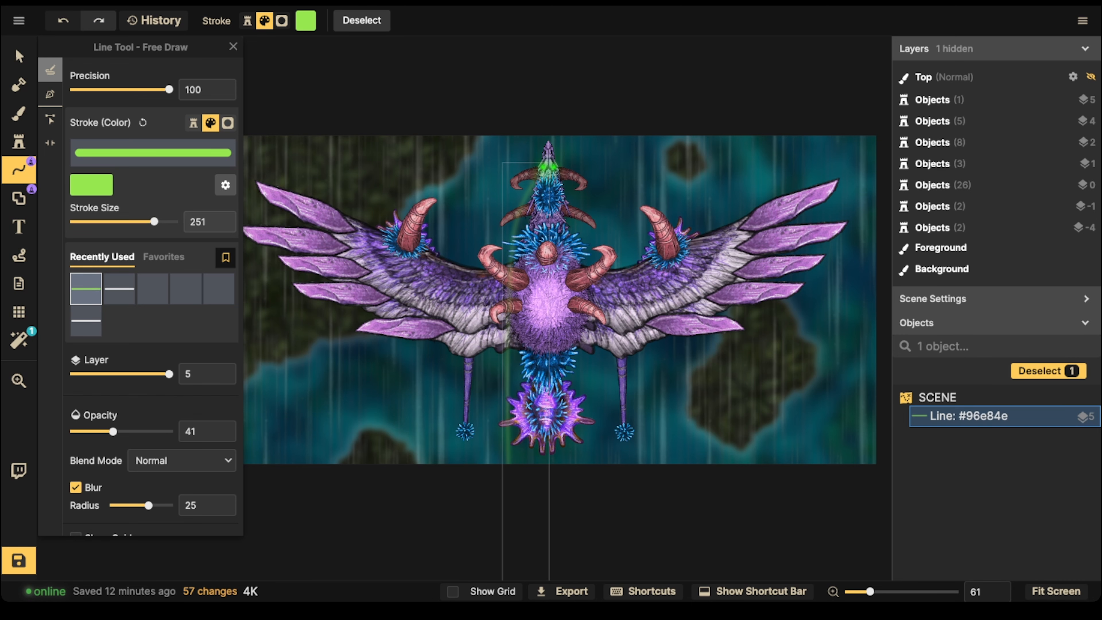
key(ctrl+z)
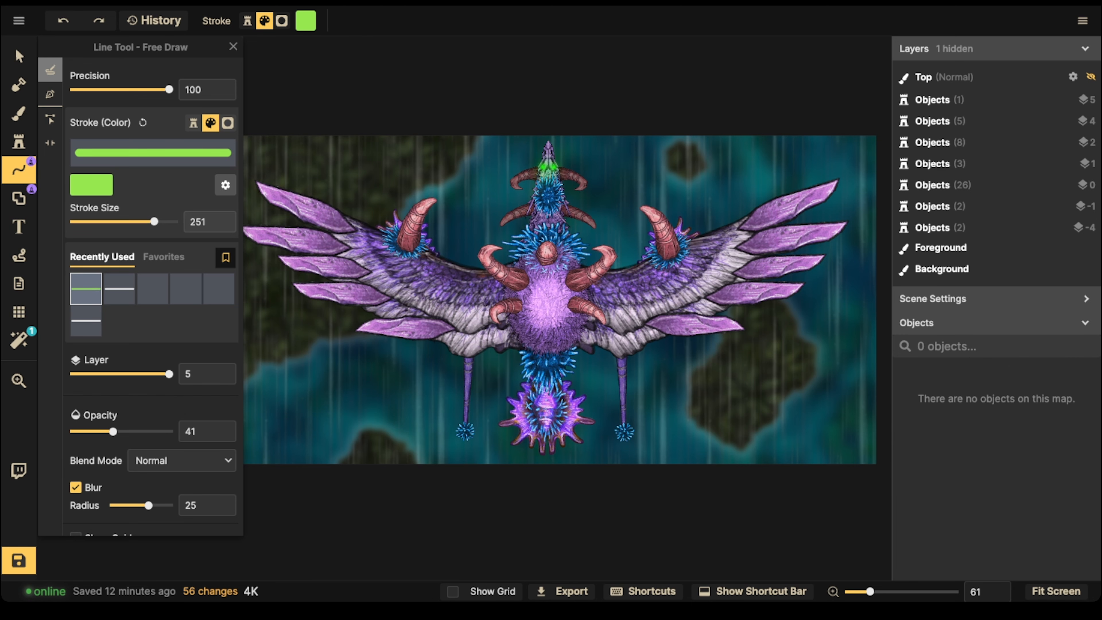
Try a pair of green freehand lines from the skull down both sides of the body, and undo both.
drag(527, 186, 514, 525)
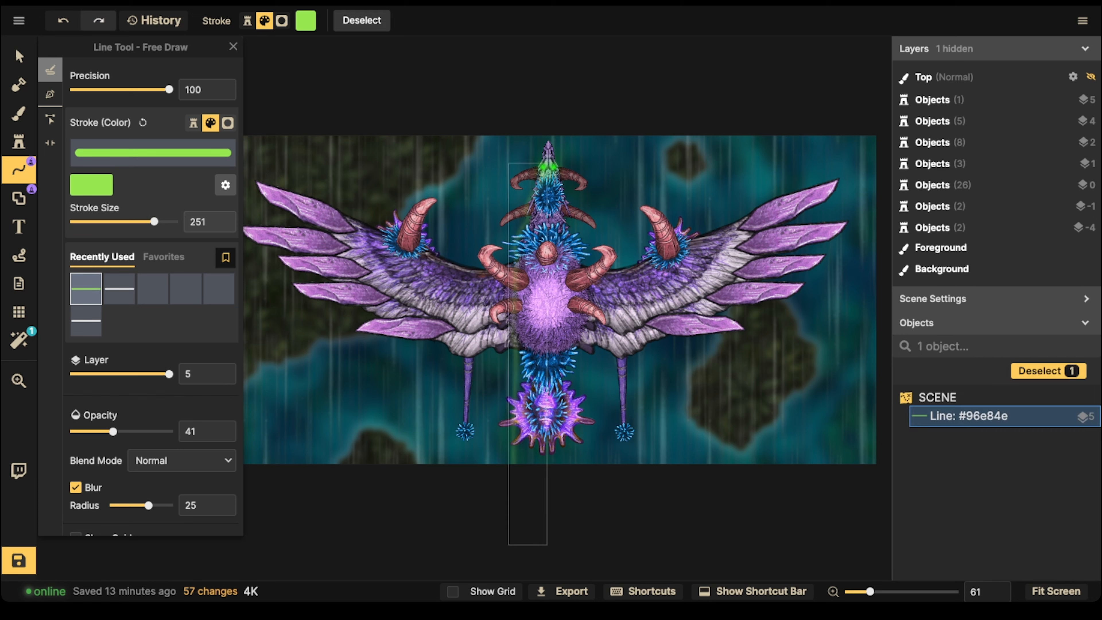
key(Escape)
mouse_move(560, 171)
mouse_down()
mouse_move(583, 372)
mouse_move(577, 517)
mouse_up()
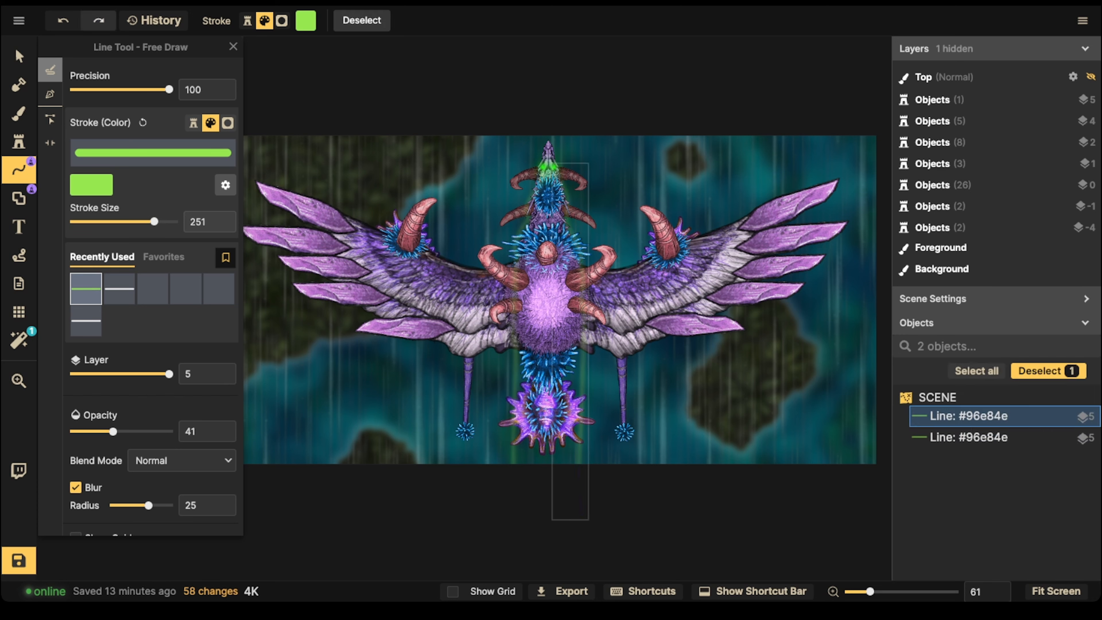
key(ctrl+z)
key(ctrl+z)
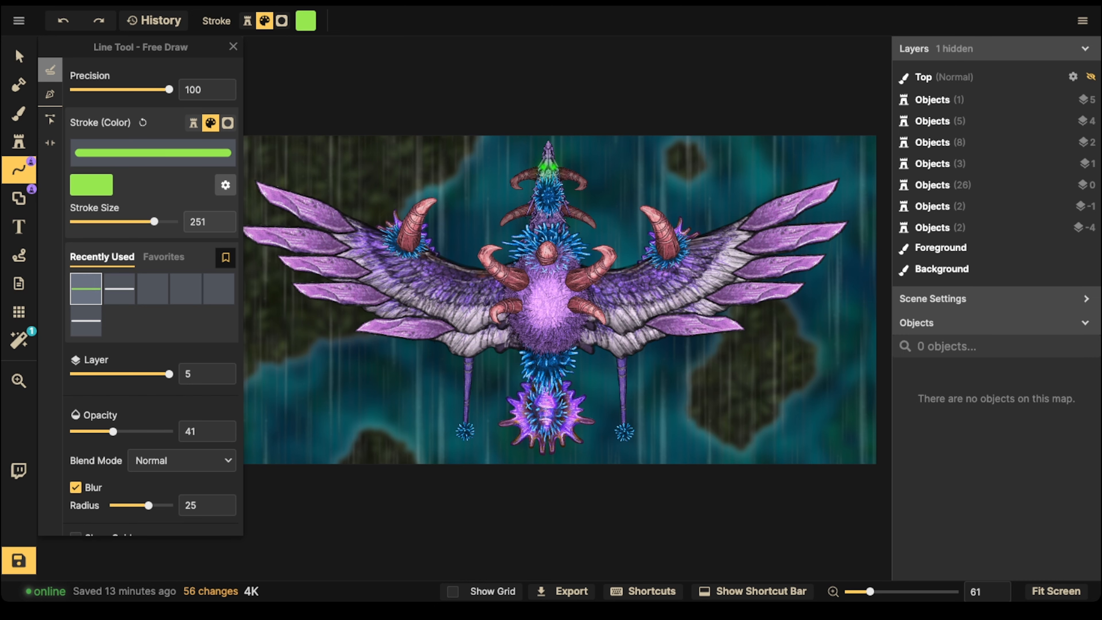
Place a Blue Summoning Circle stamp at scale 63 over the centre of the creature's body and select it.
scroll(577, 276, up, 3)
click(19, 57)
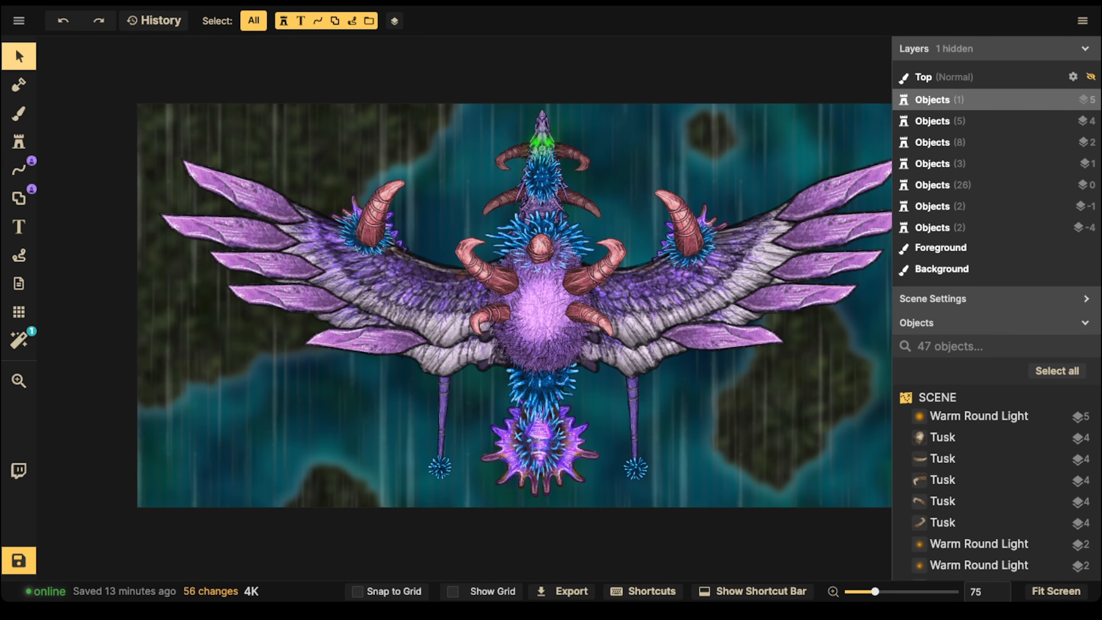
scroll(507, 289, up, 4)
click(18, 142)
click(87, 171)
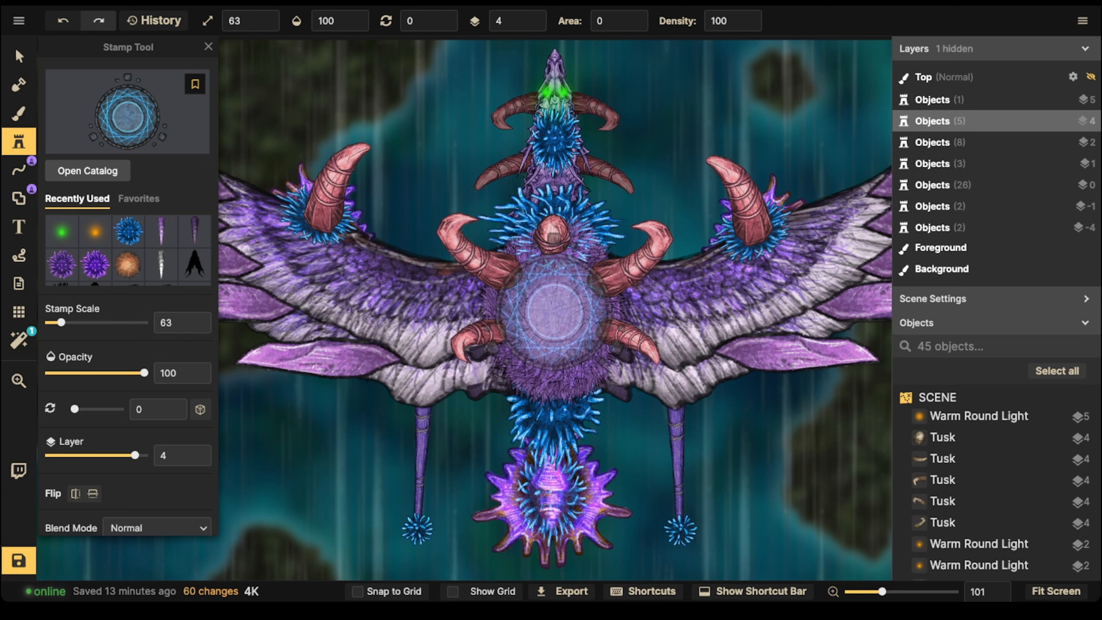
click(551, 309)
click(18, 56)
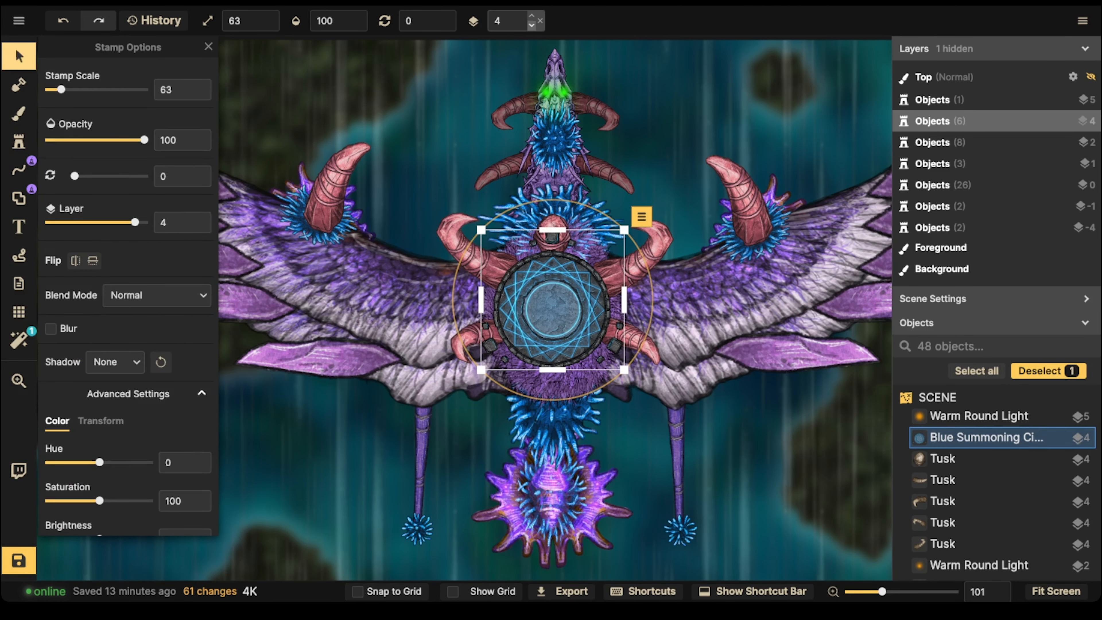
Move the summoning circle to layer 3 and set its blend mode to Luminosity.
click(532, 25)
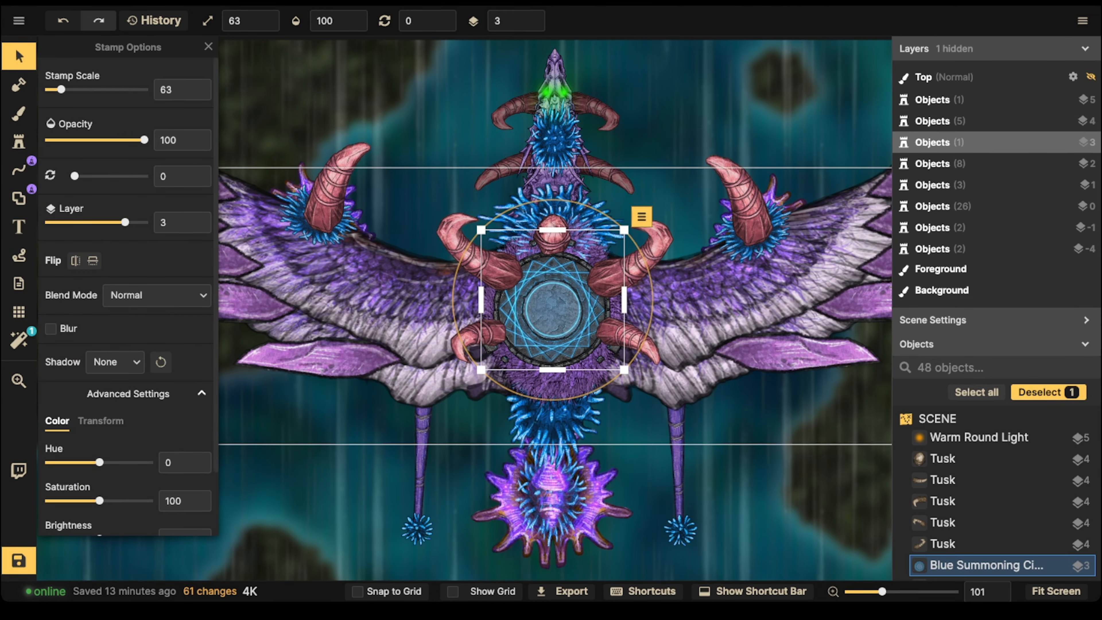
click(156, 295)
scroll(130, 443, down, 3)
scroll(131, 451, down, 3)
click(117, 522)
Shrink the summoning circle to scale 48 and centre it on the creature's round body.
drag(481, 230, 493, 240)
drag(623, 240, 613, 251)
drag(493, 251, 503, 261)
drag(558, 315, 552, 311)
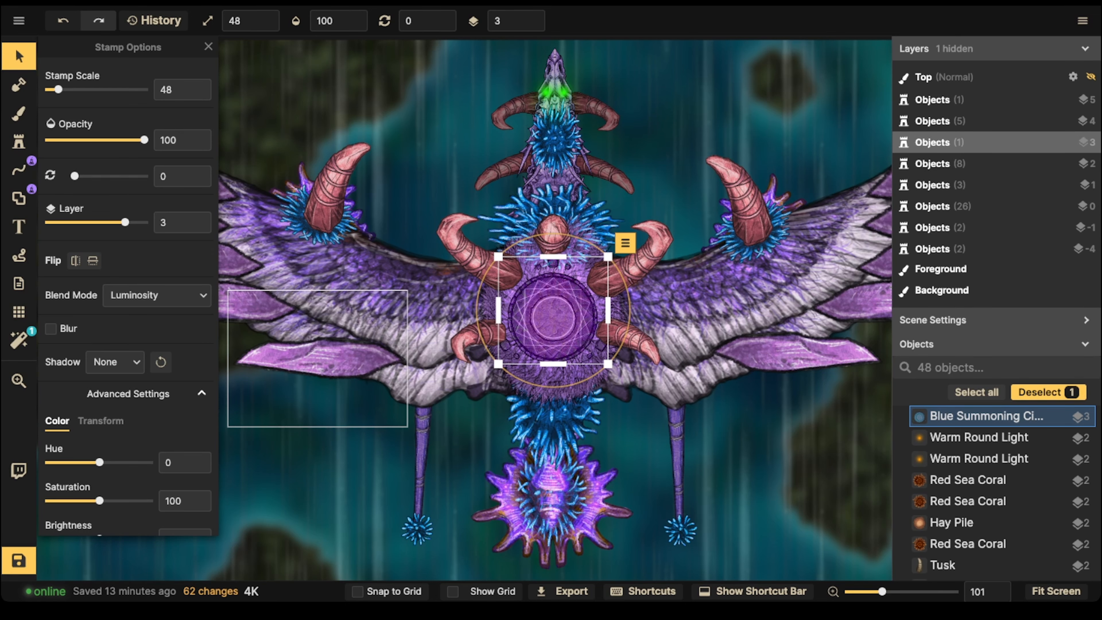
Slightly lower one of the summoning circle's advanced colour adjustments and deselect it.
scroll(128, 303, down, 2)
drag(99, 505, 89, 505)
key(Escape)
scroll(324, 282, down, 5)
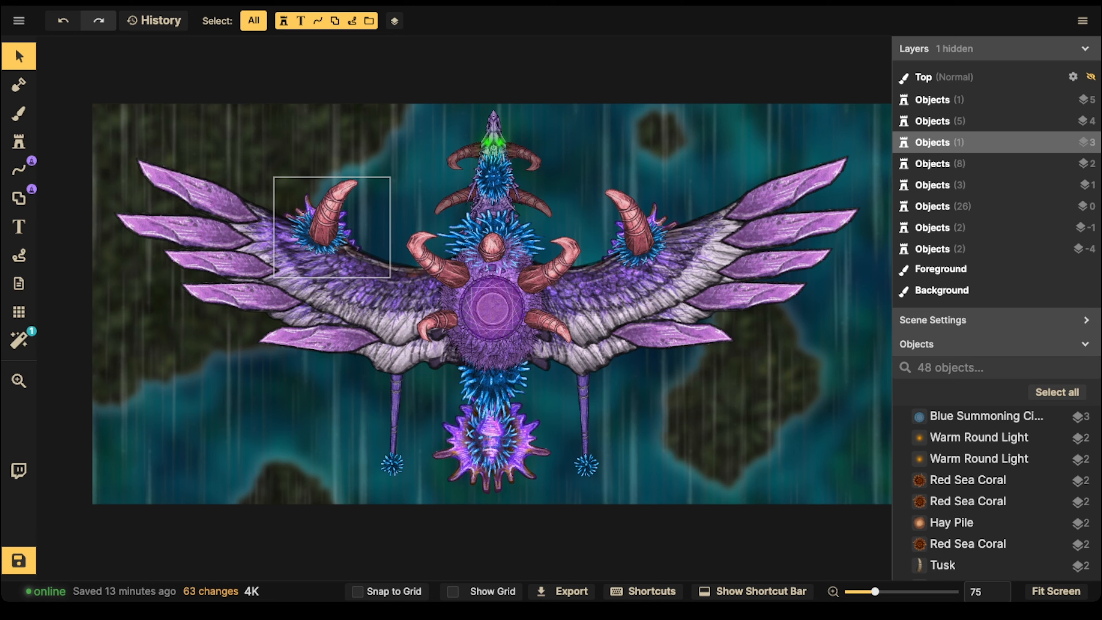
scroll(447, 289, up, 3)
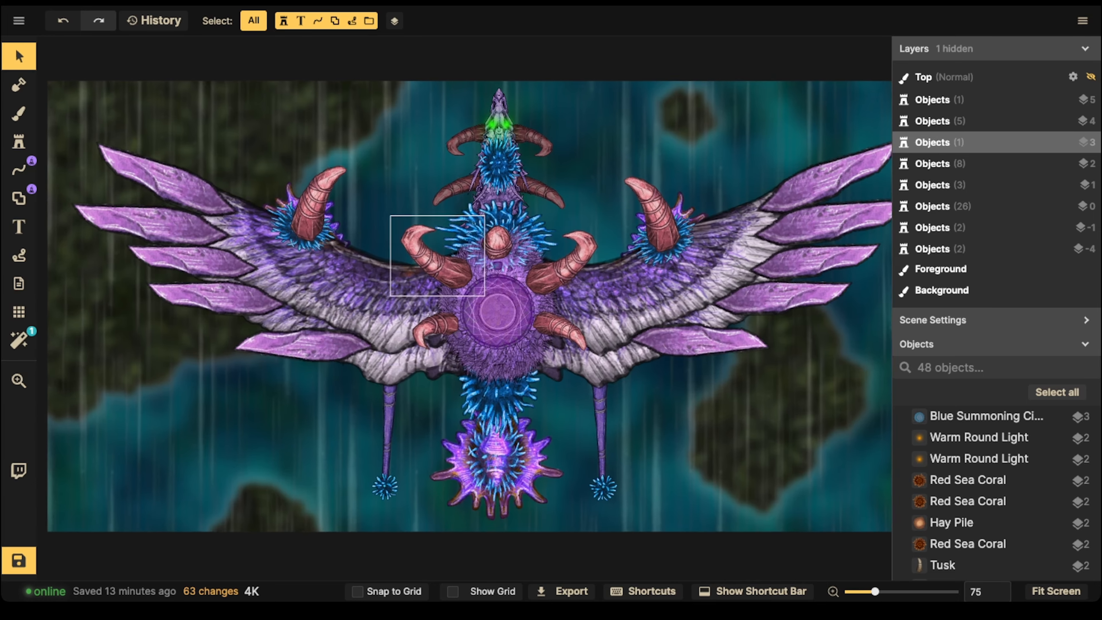
Duplicate the summoning circle and place the copy, reduced to scale 28, on the inner part of the left wing.
click(502, 311)
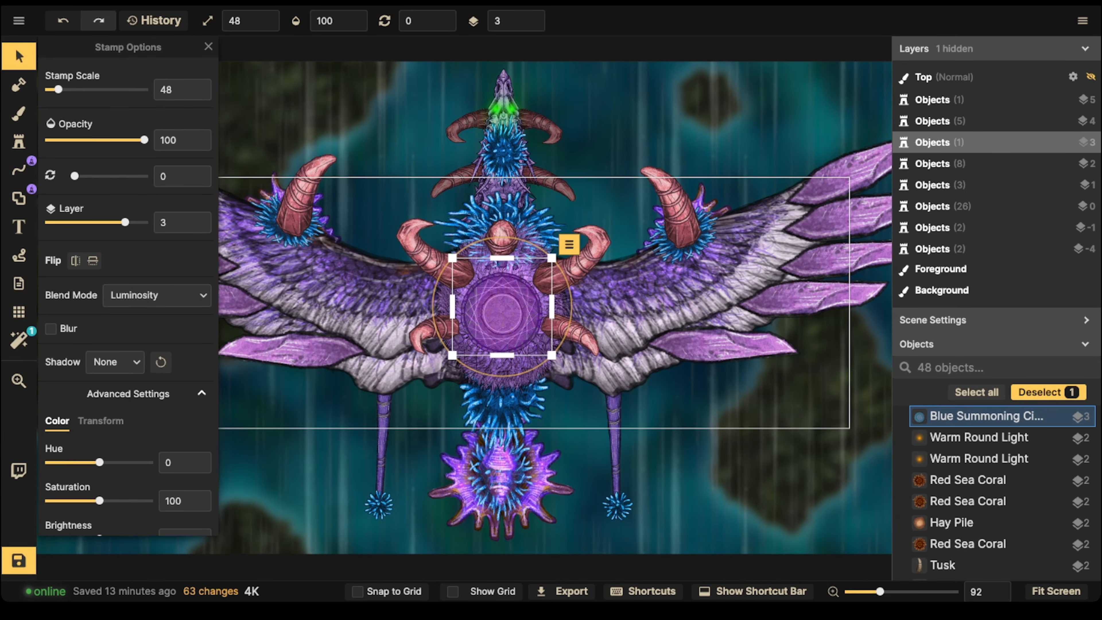
key(ctrl+c)
key(ctrl+v)
drag(364, 300, 471, 386)
scroll(512, 396, down, 4)
scroll(471, 386, down, 1)
Duplicate the small summoning circle and place the copy at the matching spot on the right wing.
key(ctrl+c)
key(ctrl+v)
scroll(555, 408, down, 1)
drag(781, 382, 633, 396)
scroll(654, 386, up, 2)
Select both small wing circles, slightly raise one of their advanced colour adjustments, and deselect them.
shift+click(311, 389)
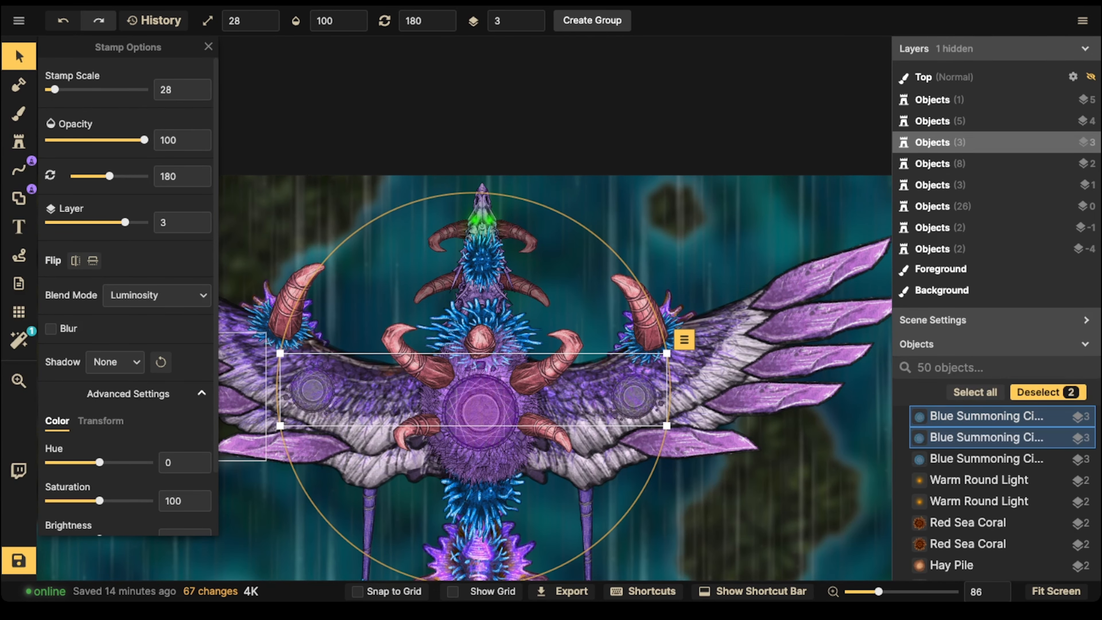
drag(99, 467, 102, 466)
click(461, 99)
scroll(461, 100, down, 5)
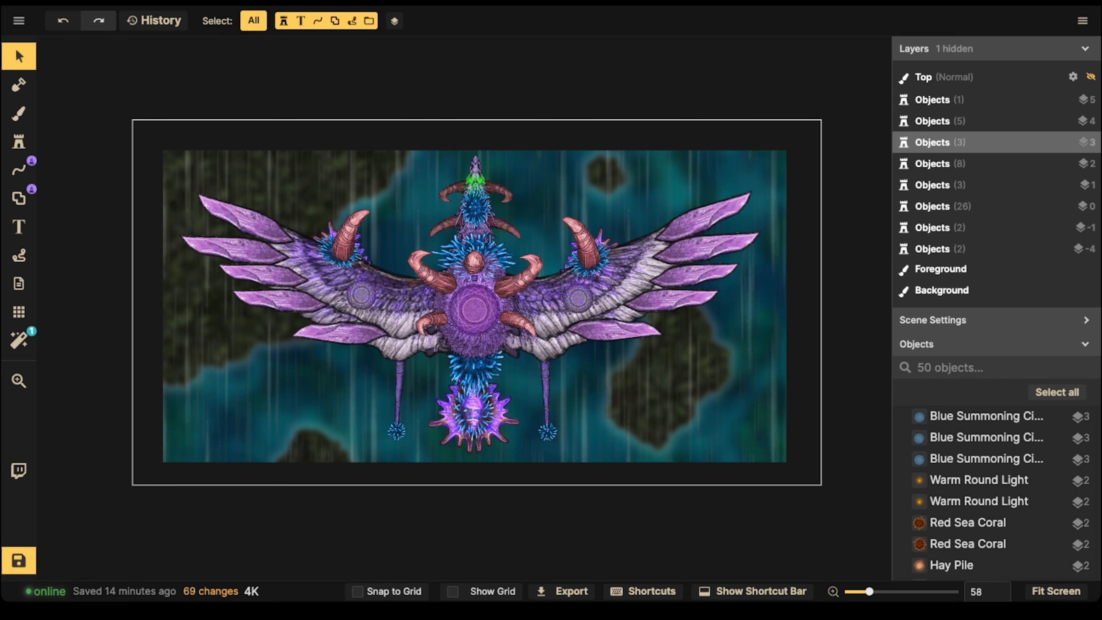
Select the rain-textured fill shape on layer -4 and lock it.
drag(127, 118, 804, 462)
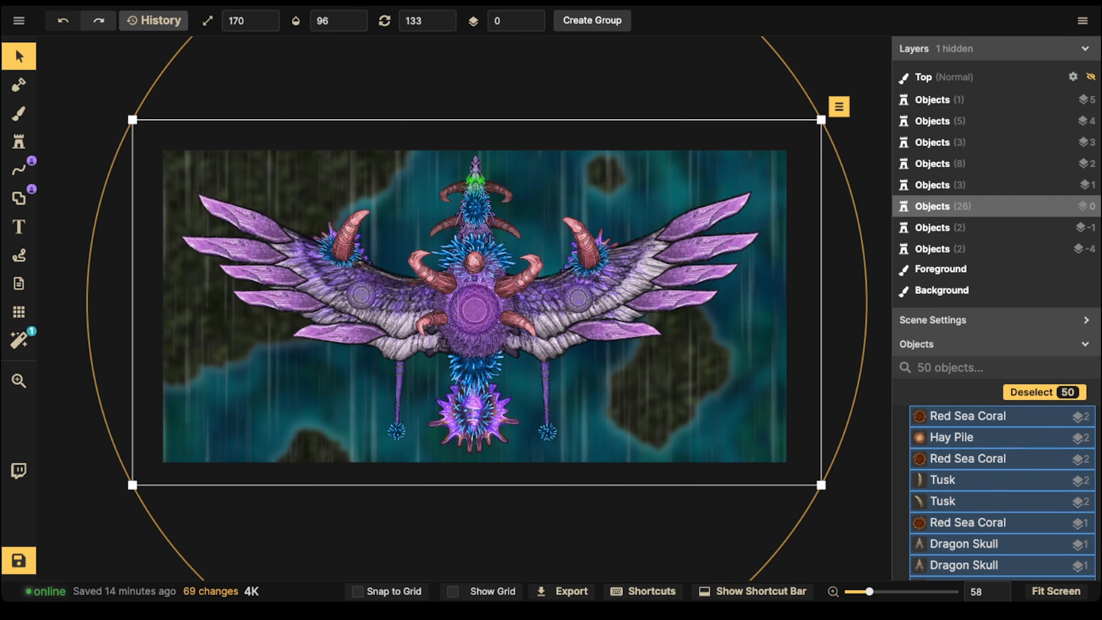
scroll(475, 306, down, 2)
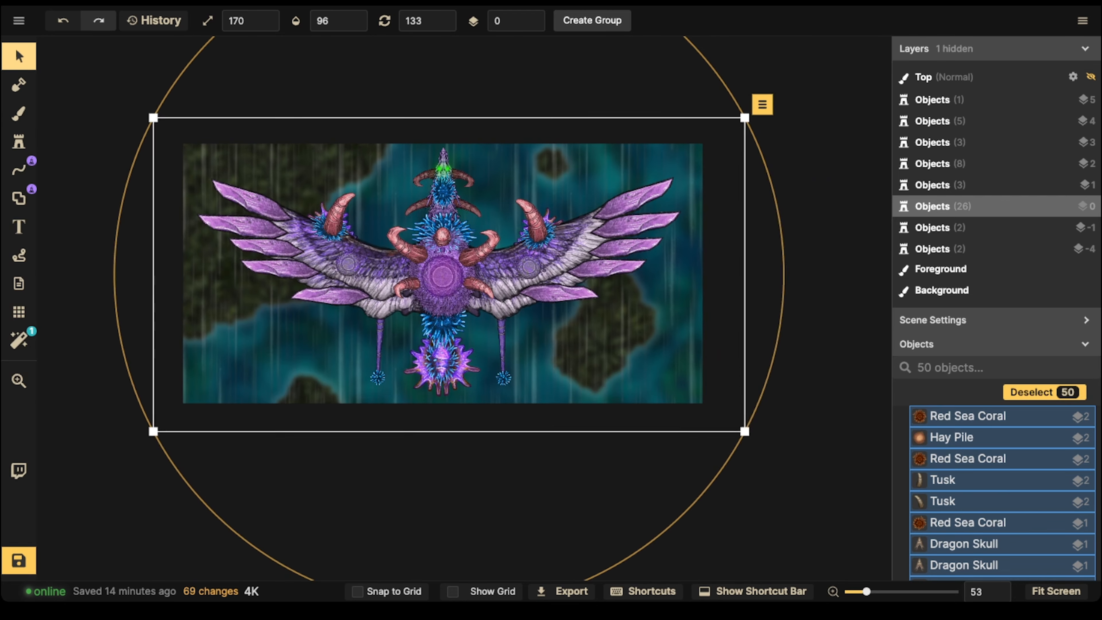
click(592, 20)
drag(119, 93, 806, 492)
key(l)
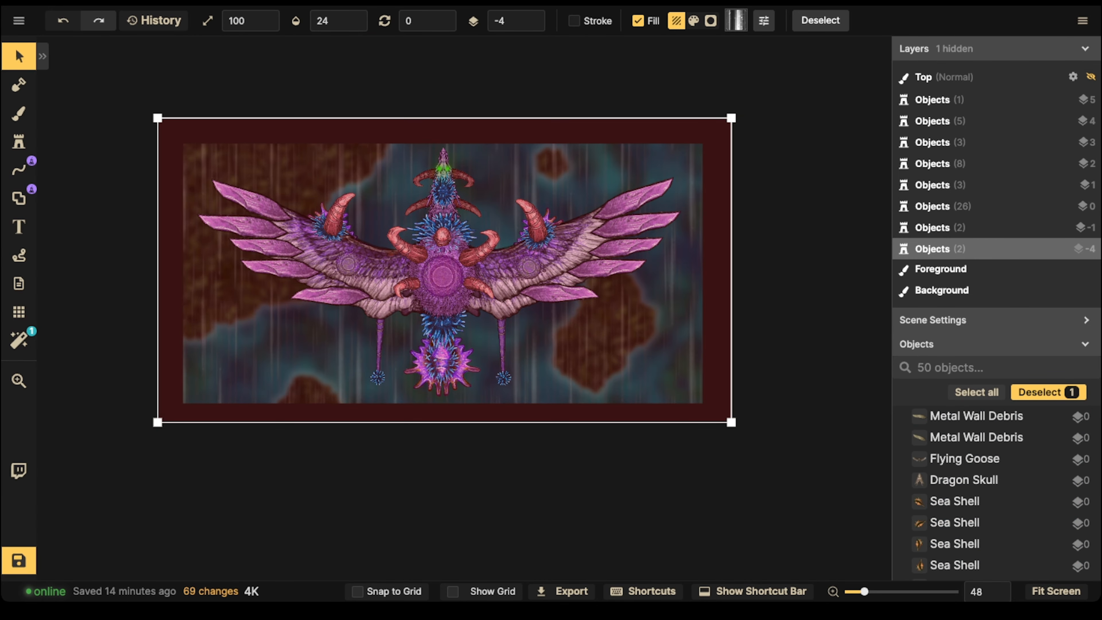
click(516, 260)
drag(516, 259, 603, 327)
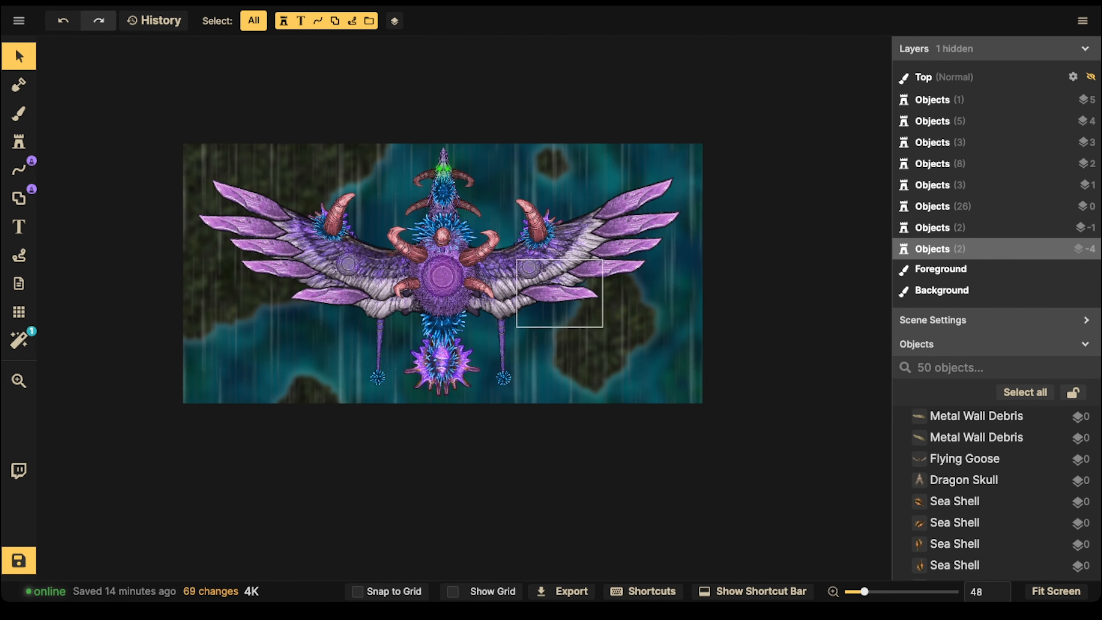